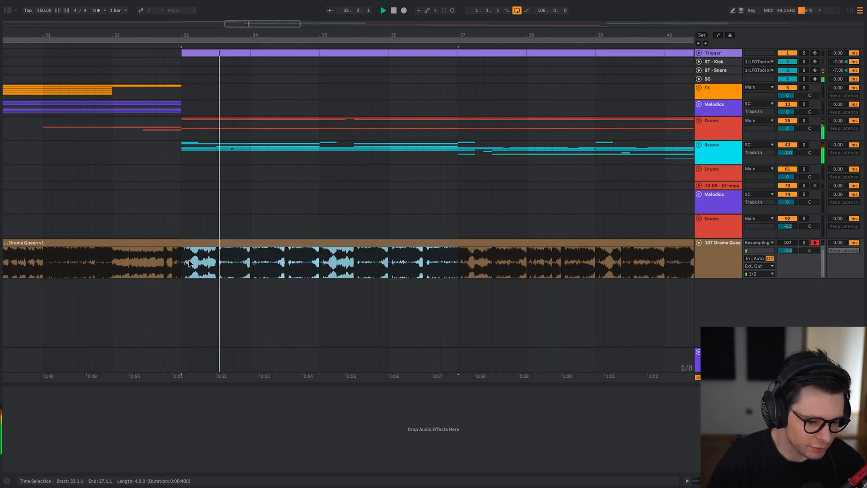
Play the drop from bars 33 and 35, toggling solo on the Drama Queen v1 track to compare it with the full project.
click(183, 264)
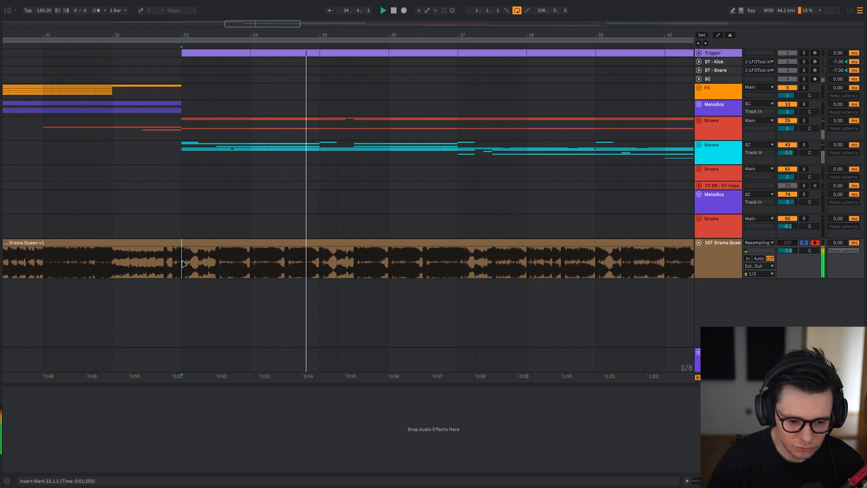
click(216, 269)
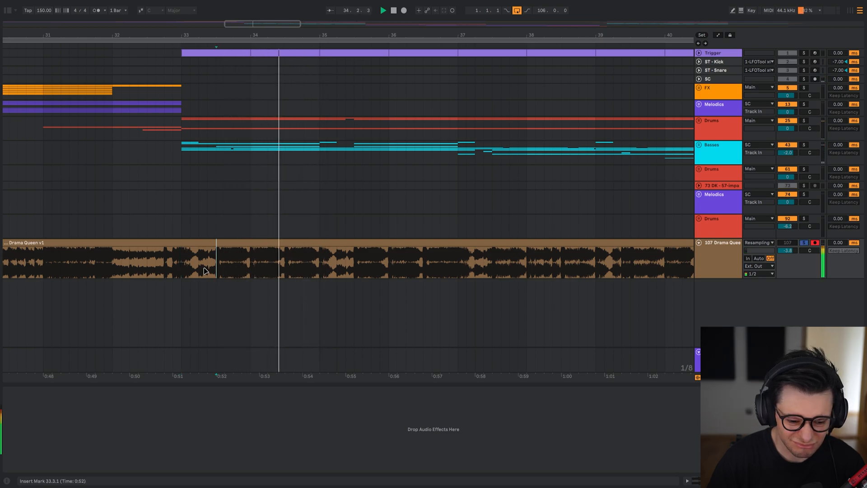
click(323, 272)
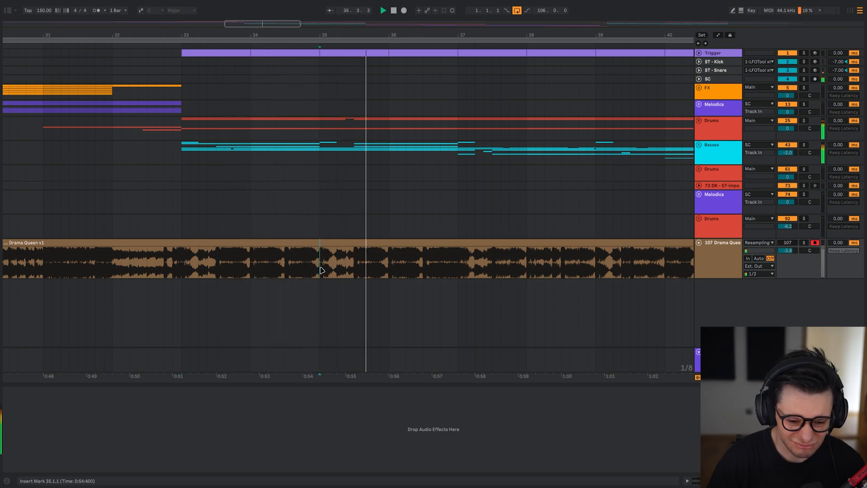
key(s)
shift+click(378, 282)
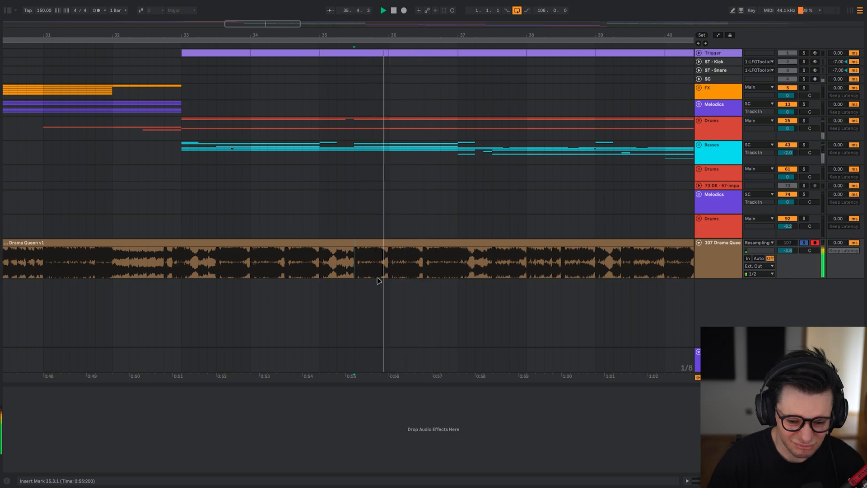
Play from bar 37 and compare the soloed Drama Queen v1 audio with the full project mix.
scroll(425, 258, right, 4)
click(277, 267)
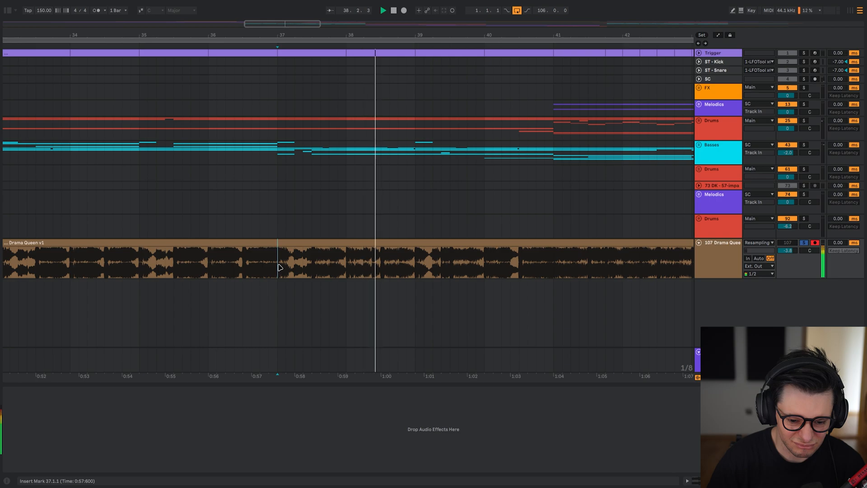
key(s)
key(space)
key(space)
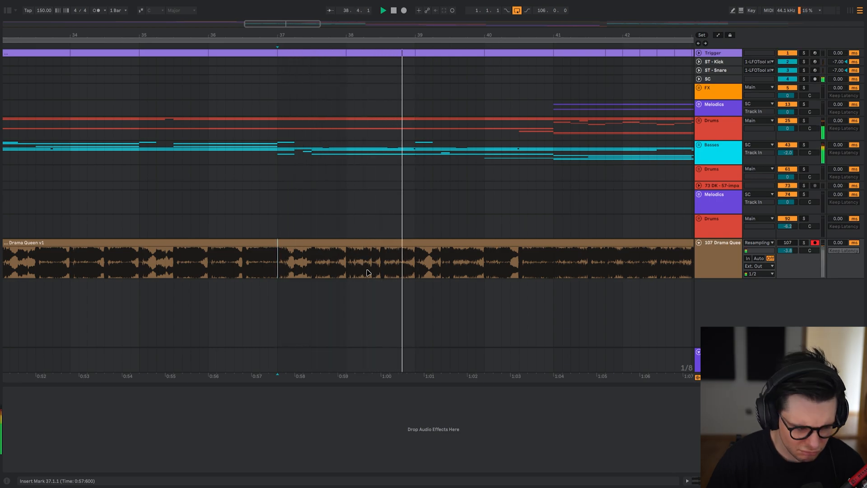
Play from bar 39, switching between the full project mix and the soloed Drama Queen v1 audio.
drag(465, 261, 274, 267)
click(308, 269)
key(s)
key(space)
key(space)
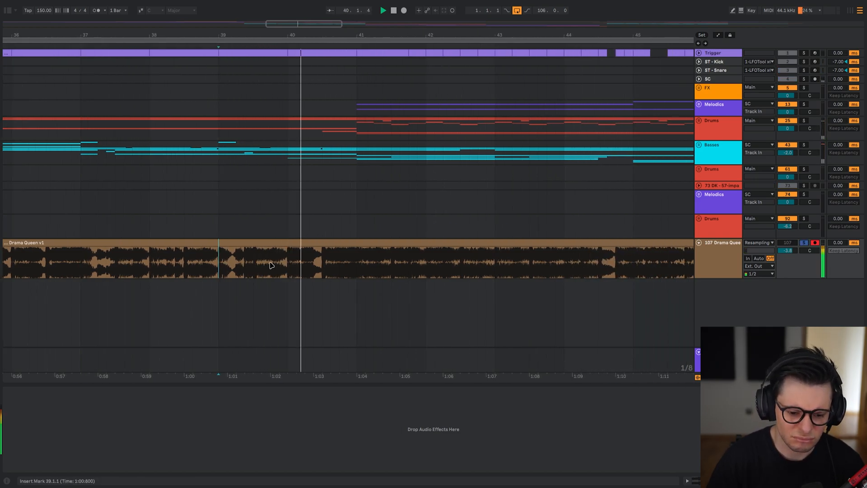
Play from bar 41 and toggle solo on the Drama Queen v1 track to compare both versions of that section.
drag(337, 268, 262, 268)
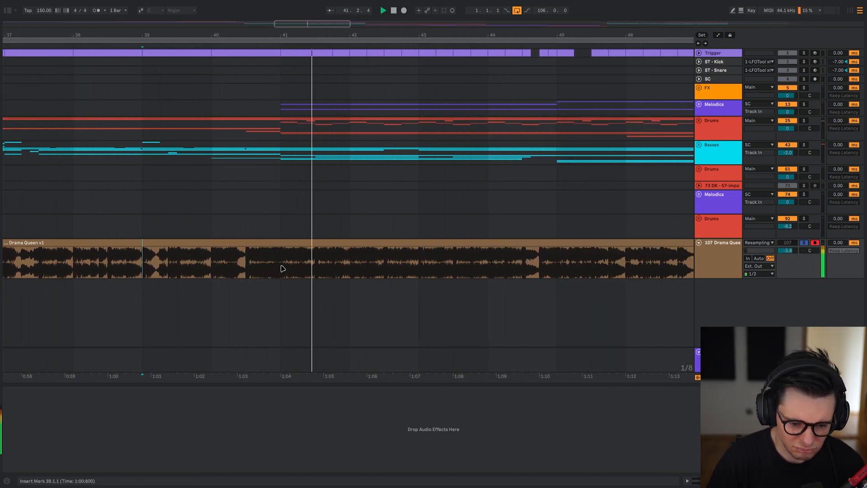
click(282, 269)
key(s)
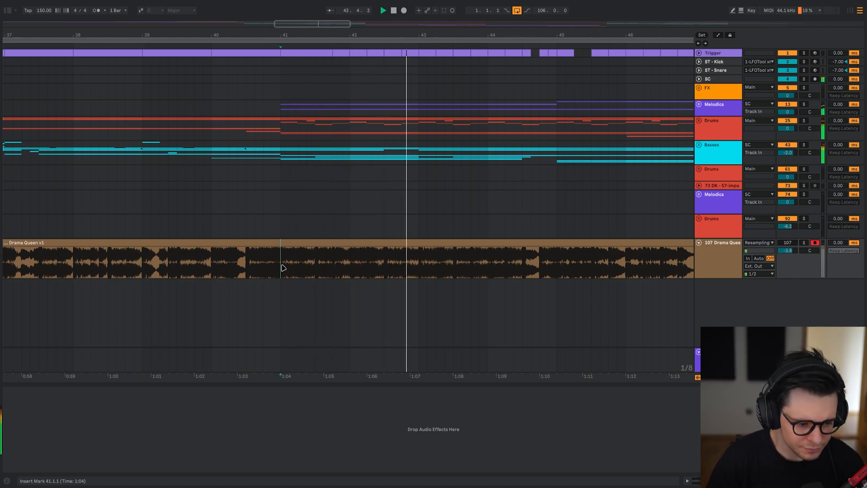
key(s)
key(space)
key(space)
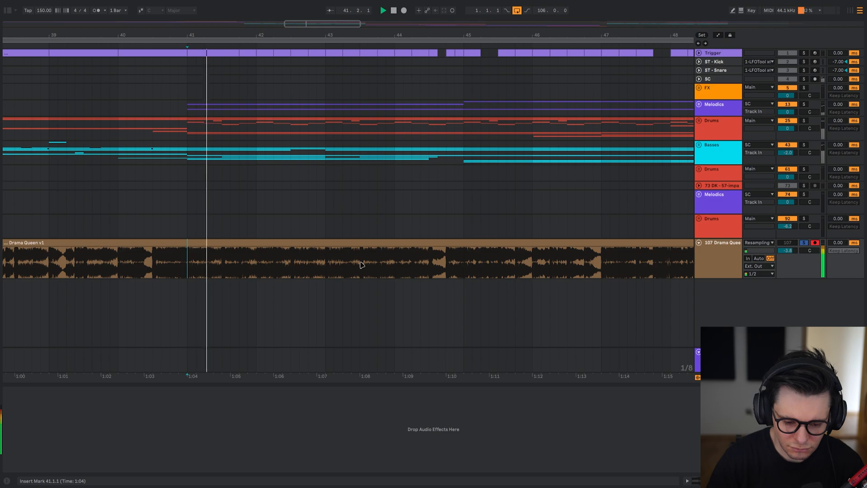
Compare the Drama Queen v1 audio with the full project mix around bars 44 and 45.
scroll(329, 264, right, 1)
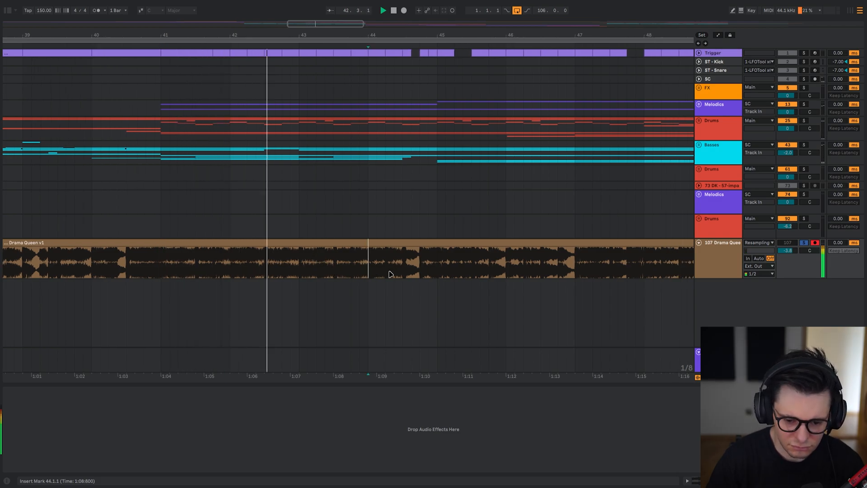
click(370, 270)
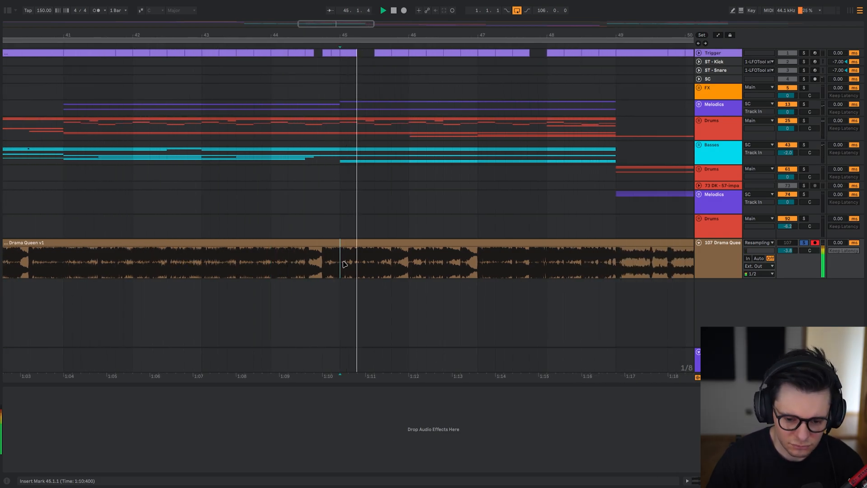
key(s)
key(space)
key(space)
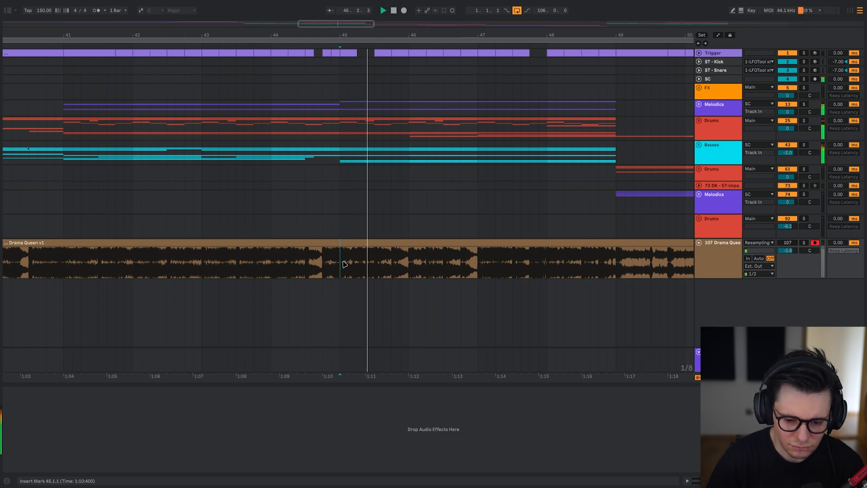
Continue the comparison from bar 47, alternating the full project mix with the soloed Drama Queen v1 audio.
drag(426, 262, 317, 256)
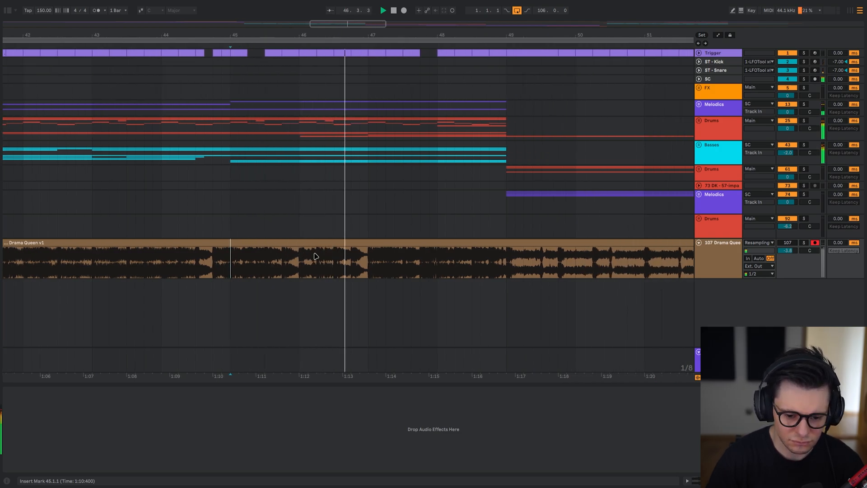
key(s)
key(space)
key(space)
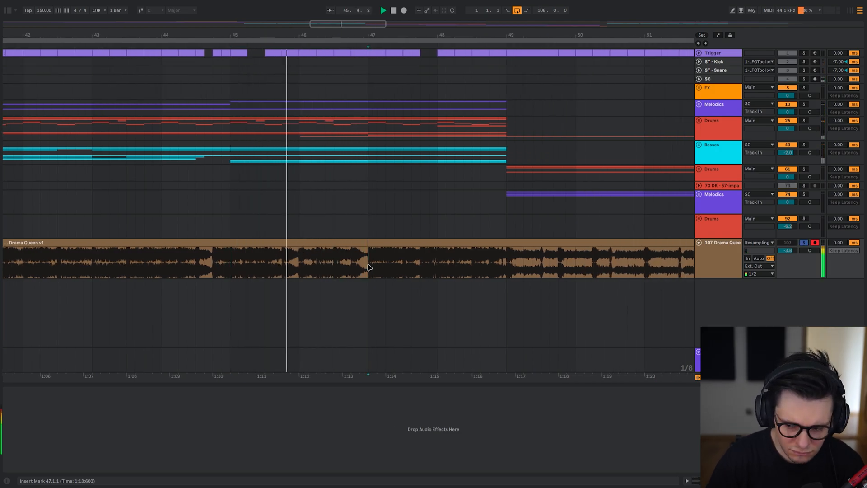
key(space)
key(space)
Stop playback, unsolo the Drama Queen v1 track and replay the drop from bar 33 in the full project mix.
drag(500, 272, 335, 278)
scroll(336, 279, down, 5)
key(space)
scroll(353, 280, down, 3)
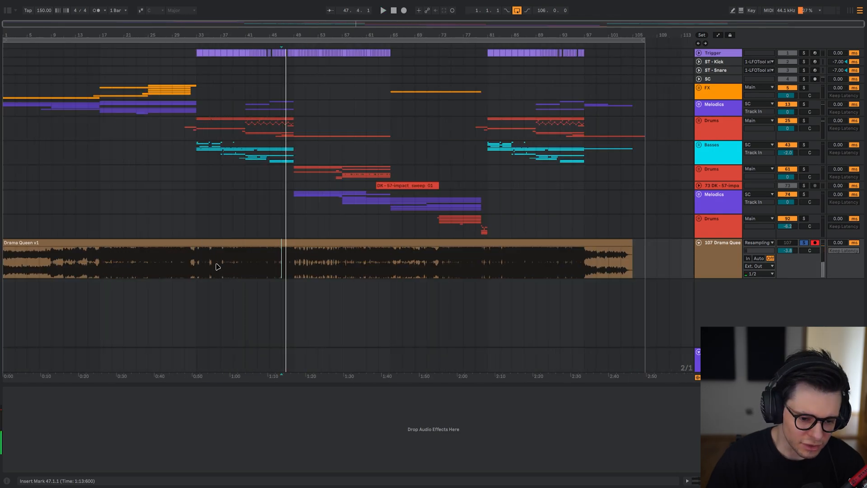
scroll(195, 267, up, 5)
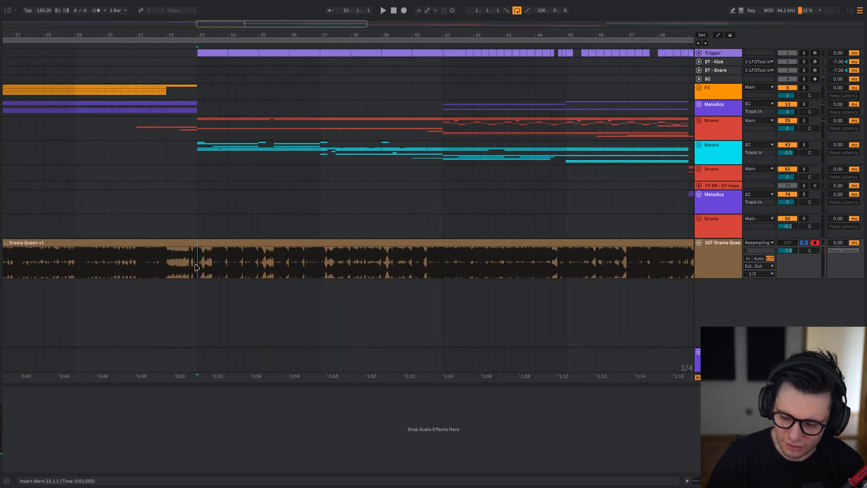
scroll(195, 268, up, 3)
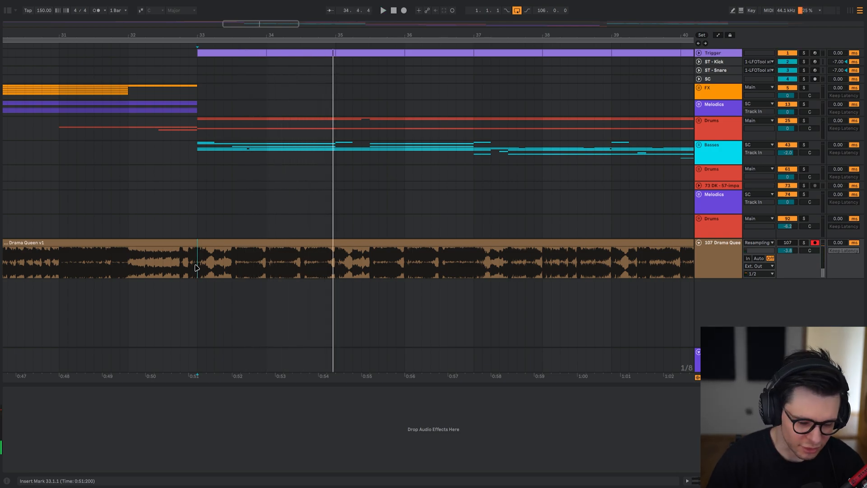
key(space)
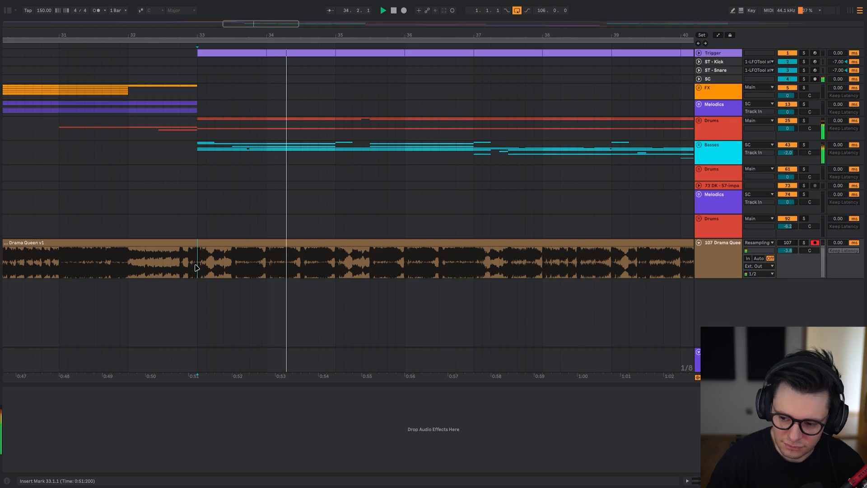
Unfold the Drums group and its nested 26 Group, and expand the kick and snare tracks to display their waveforms.
scroll(201, 150, up, 3)
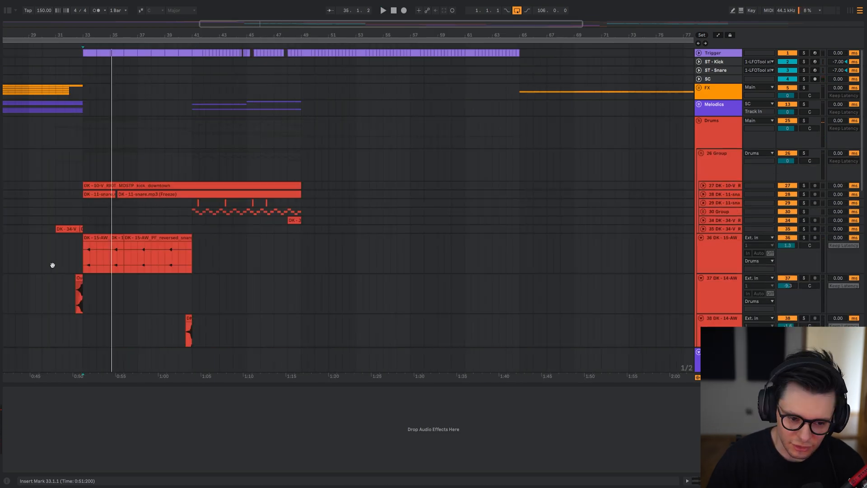
scroll(122, 215, left, 5)
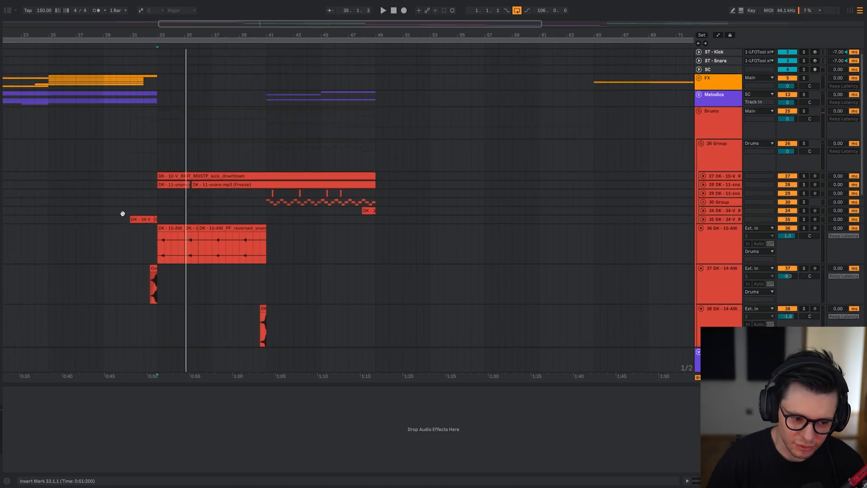
alt+click(703, 150)
scroll(348, 302, up, 5)
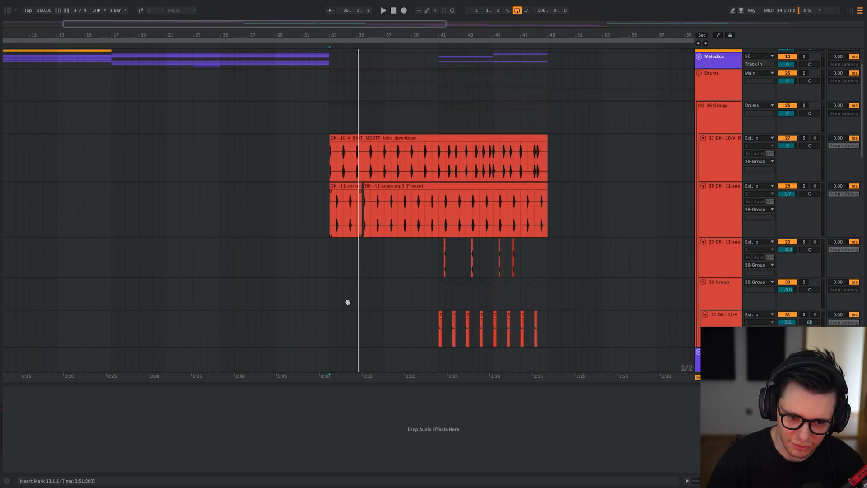
scroll(334, 289, left, 2)
key(w)
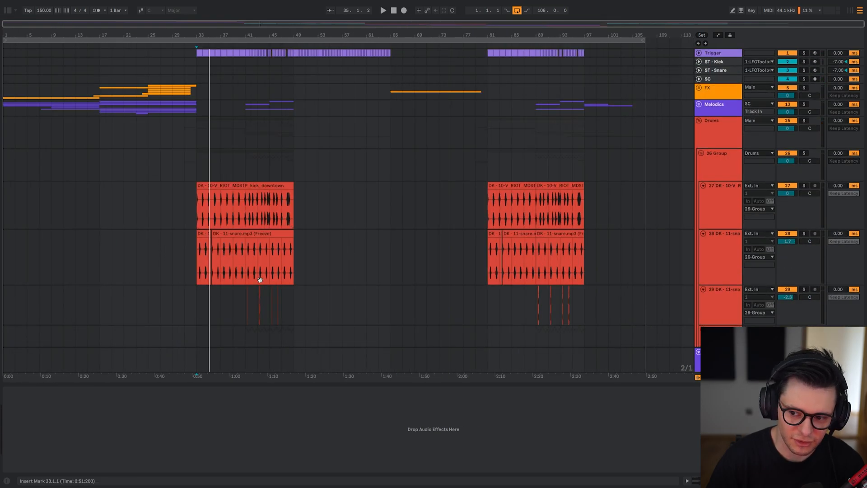
scroll(271, 271, down, 9)
scroll(389, 127, up, 8)
scroll(181, 159, up, 6)
Select the kick track at bar 33 to show its device chain and look over the kick and snare clips.
click(258, 169)
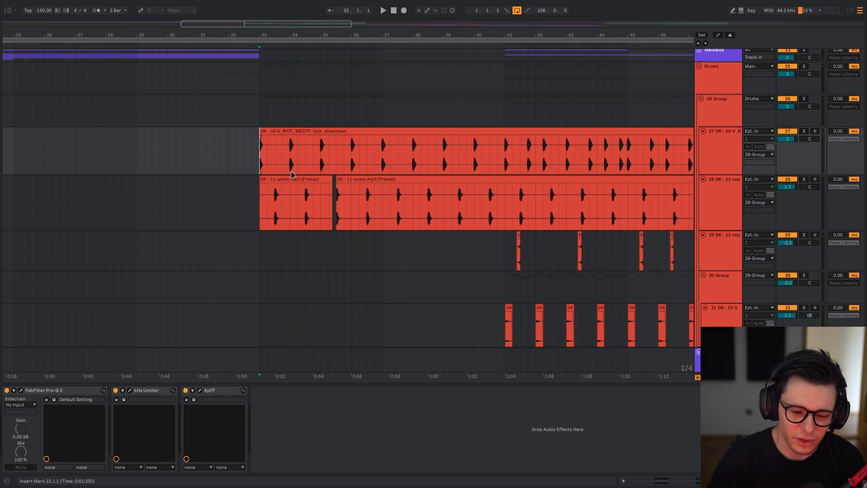
scroll(292, 174, up, 2)
scroll(291, 174, right, 1)
scroll(294, 226, down, 3)
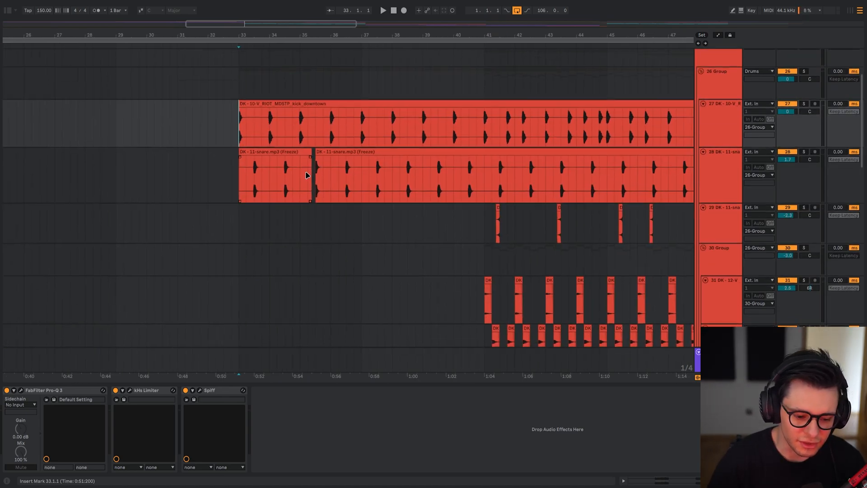
drag(307, 185, 299, 256)
scroll(438, 181, down, 2)
click(364, 174)
drag(405, 271, 338, 256)
Show the devices of the Drums group and the nested 26 Group at bar 33, and solo 26 Group.
drag(314, 112, 291, 135)
click(291, 135)
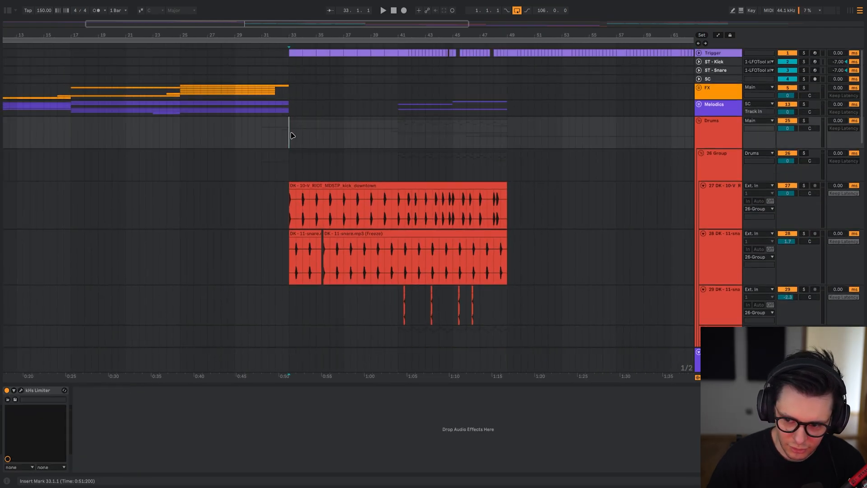
click(293, 160)
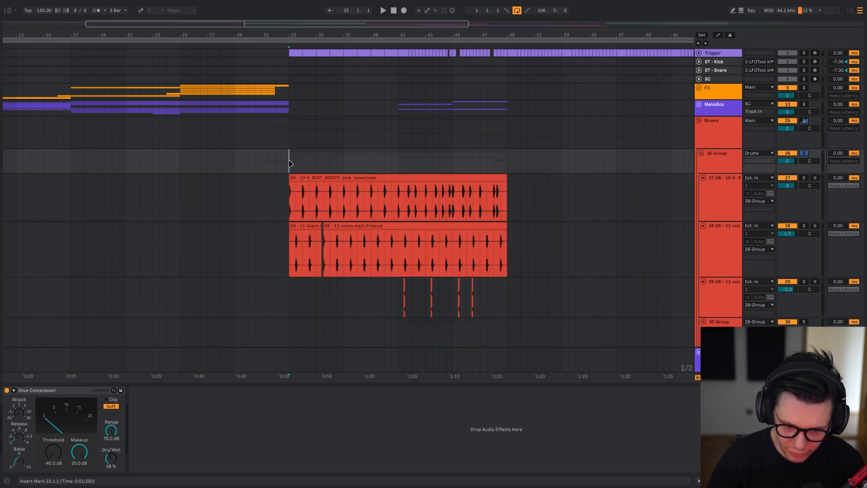
Examine the remaining percussion, fill and reversed-snare tracks inside the Drums group.
drag(302, 232, 236, 137)
scroll(236, 138, up, 5)
scroll(236, 137, down, 3)
drag(368, 246, 339, 217)
drag(437, 208, 354, 88)
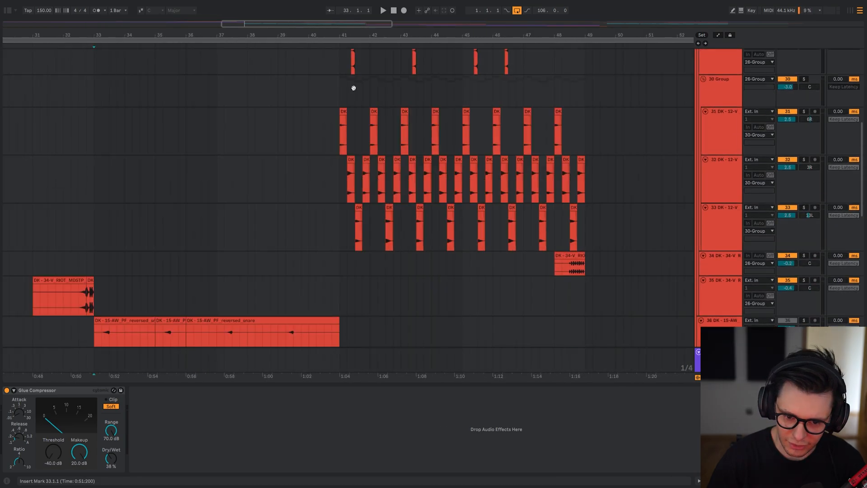
drag(427, 167, 447, 213)
drag(447, 127, 514, 174)
drag(316, 221, 426, 323)
View the kick track's device chain and the Glue Compressor on 26 Group.
click(294, 145)
scroll(293, 145, up, 5)
drag(276, 133, 276, 180)
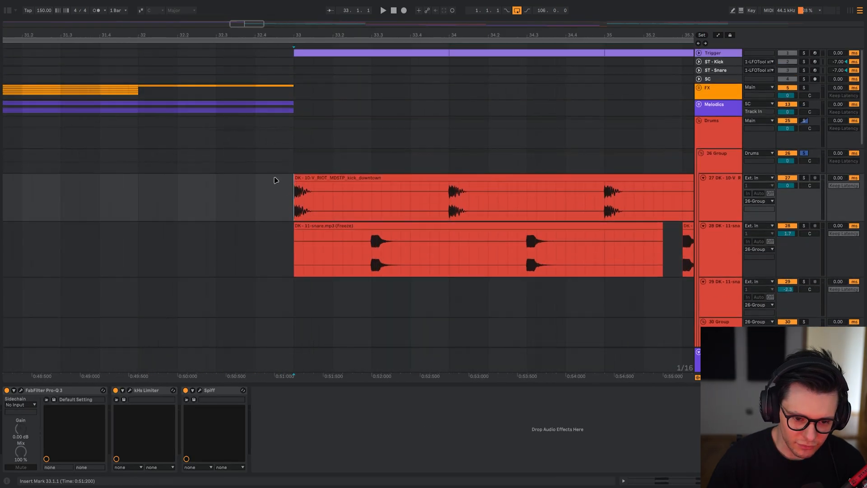
click(297, 161)
drag(338, 190, 312, 176)
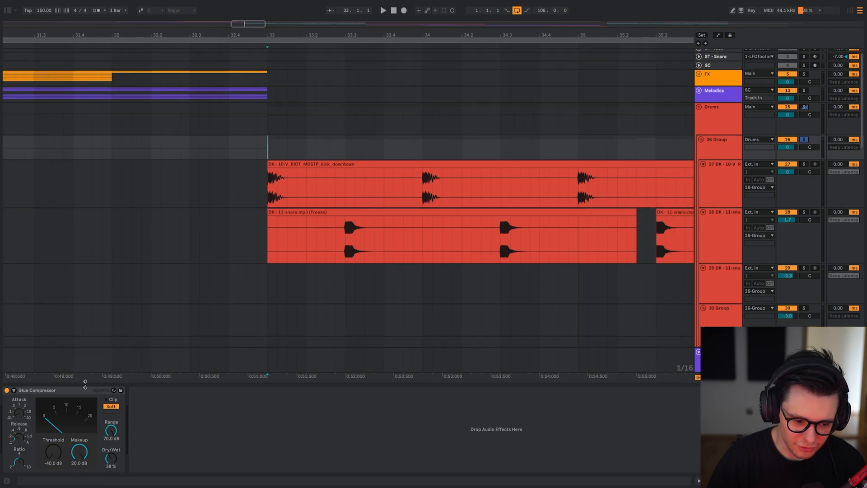
Select the kick track at bar 33, solo it and play it.
click(264, 201)
key(s)
key(space)
drag(377, 211, 362, 186)
Select the kick track's three devices, bypass kHs Limiter and Spiff, and play the kick with only FabFilter Pro-Q 3 active.
click(79, 390)
shift+click(226, 391)
key(space)
key(space)
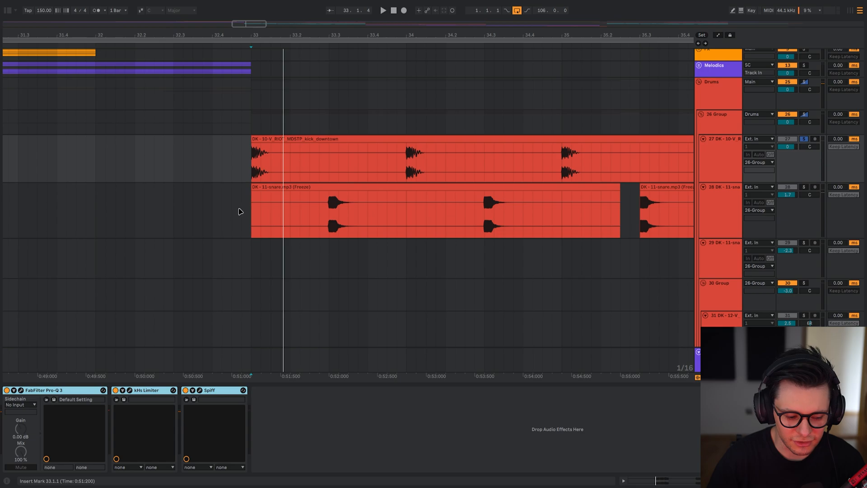
click(266, 152)
key(space)
click(71, 397)
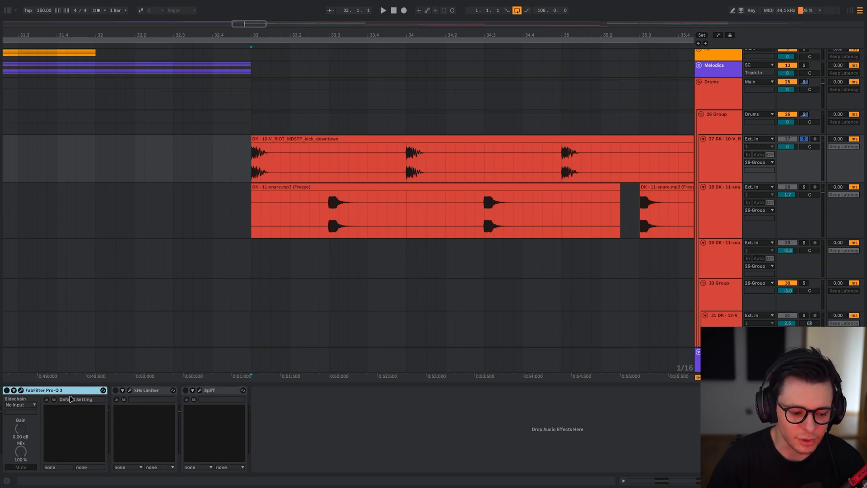
Open FabFilter Pro-Q 3 on the kick track, examine its EQ curve and spectrum during playback, and close its window.
click(21, 391)
drag(416, 134, 246, 53)
key(space)
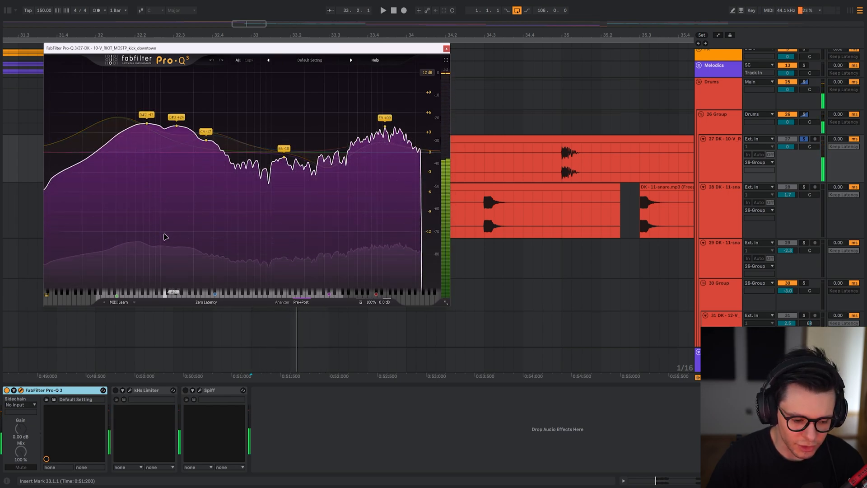
key(ctrl+alt+p)
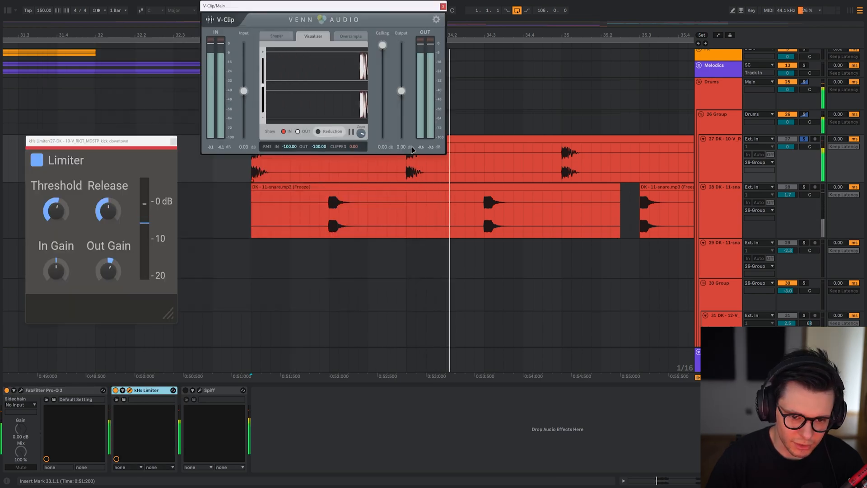
key(Escape)
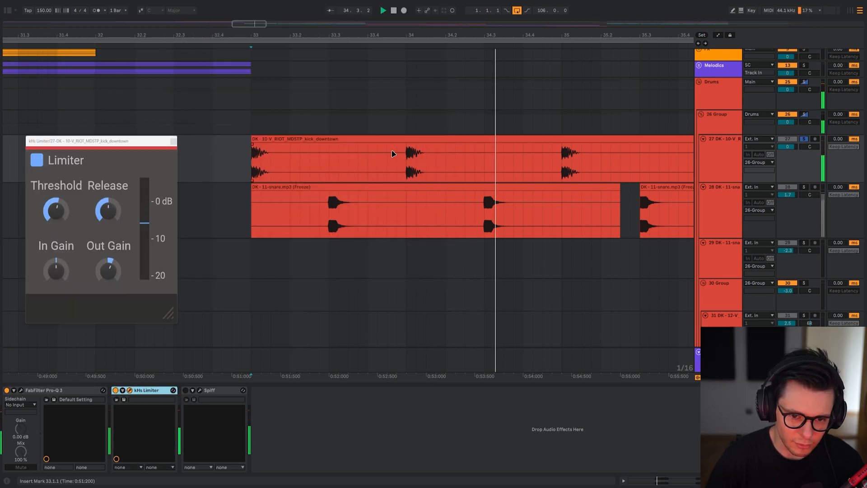
Add Ozone 10 and V-Clip to the kick track's device chain.
mouse_move(102, 159)
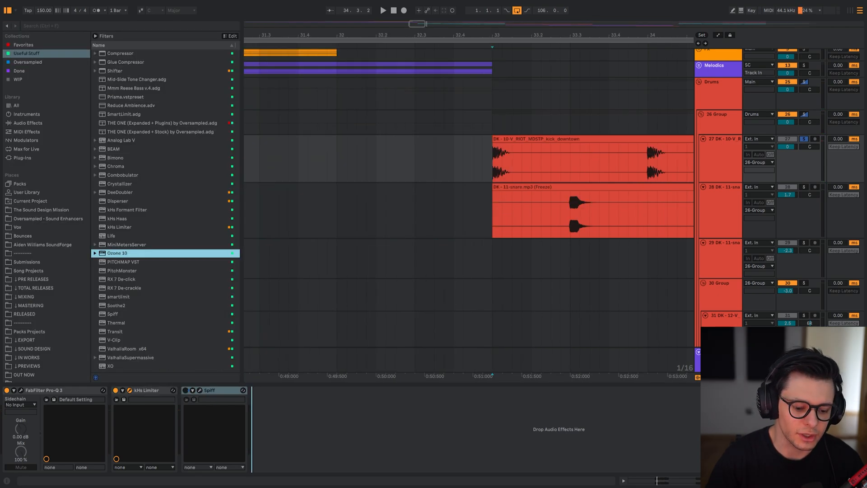
key(Return)
key(ctrl+f)
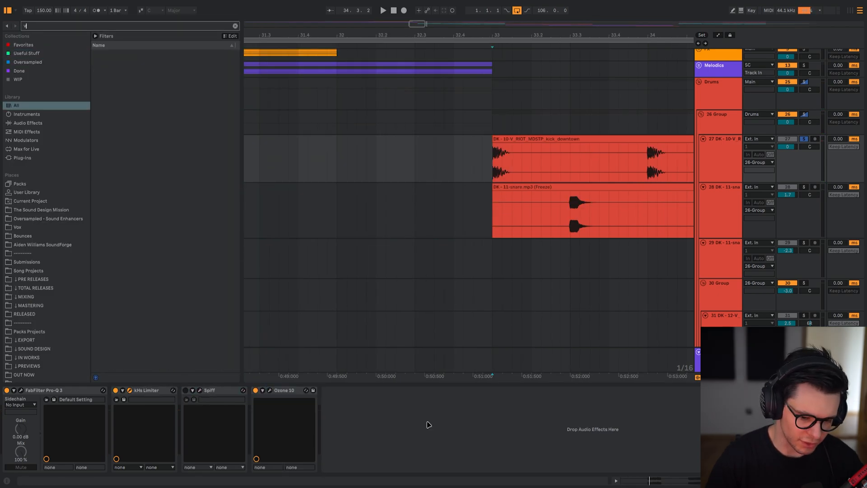
text(vst v-cli)
key(Return)
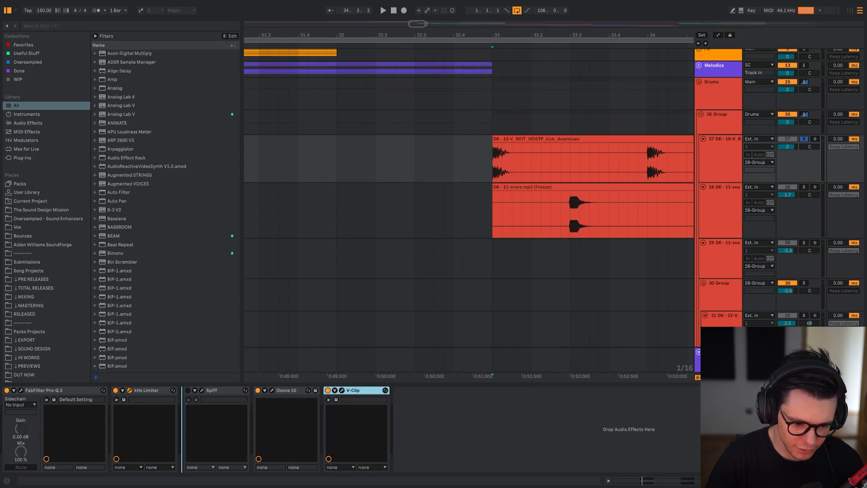
Play the kick from the start of bar 33 with the V-Clip window open.
scroll(502, 161, up, 4)
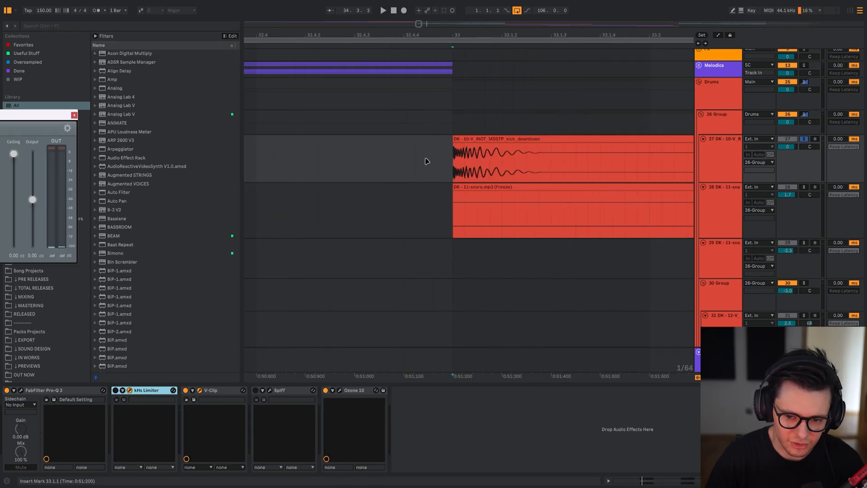
mouse_move(465, 166)
mouse_down()
mouse_move(575, 157)
mouse_move(302, 179)
mouse_up()
key(ctrl+space)
click(311, 180)
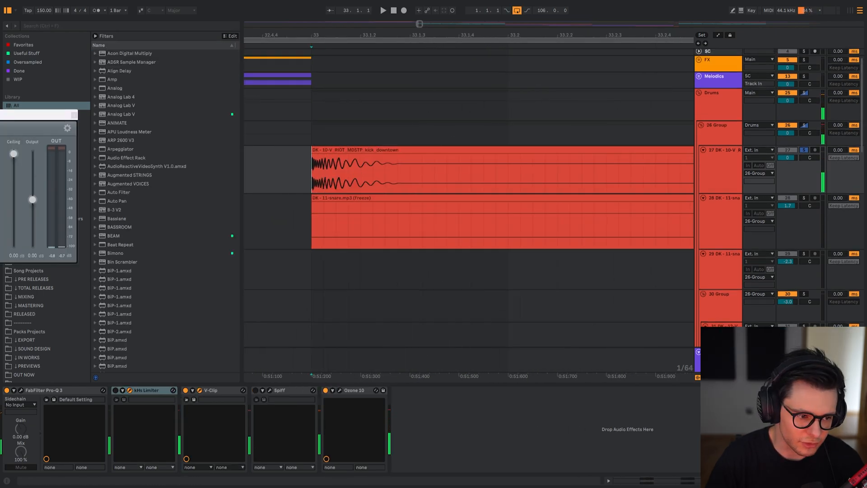
Lower V-Clip's Ceiling to about -5.3 dB while watching the kick in its Visualizer, and delete V-Clip from the chain.
drag(15, 115, 352, 92)
click(277, 123)
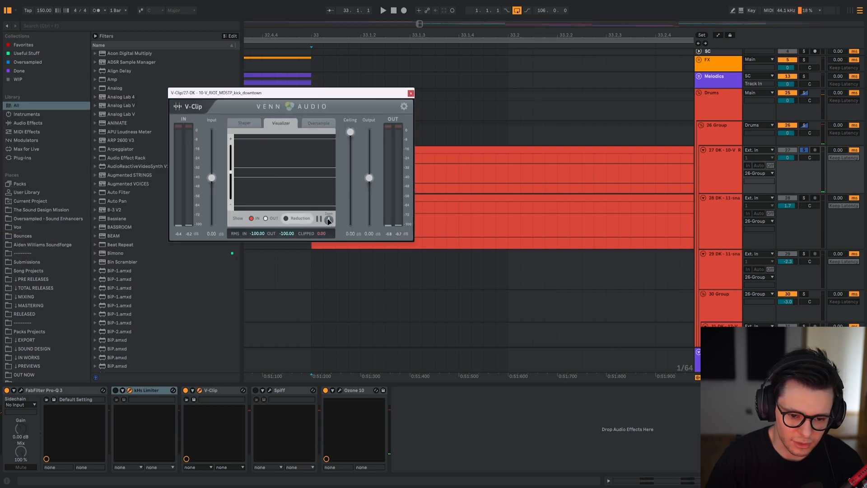
key(space)
drag(350, 132, 348, 149)
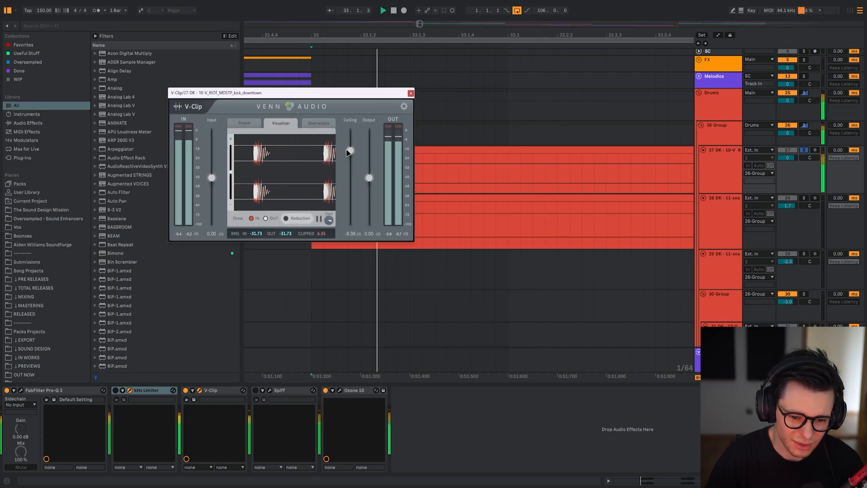
click(217, 391)
key(Delete)
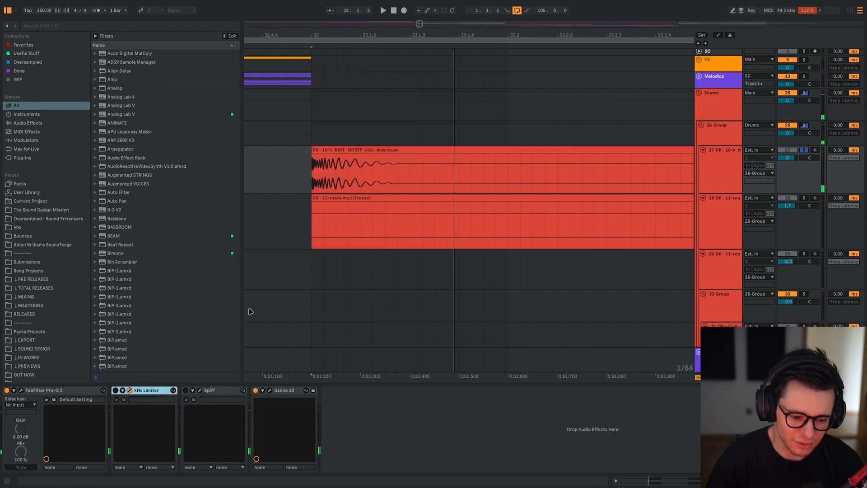
Play the kick through Ozone 10's Maximizer with the Threshold at -4.7 dB, and delete Ozone 10 from the chain.
click(216, 398)
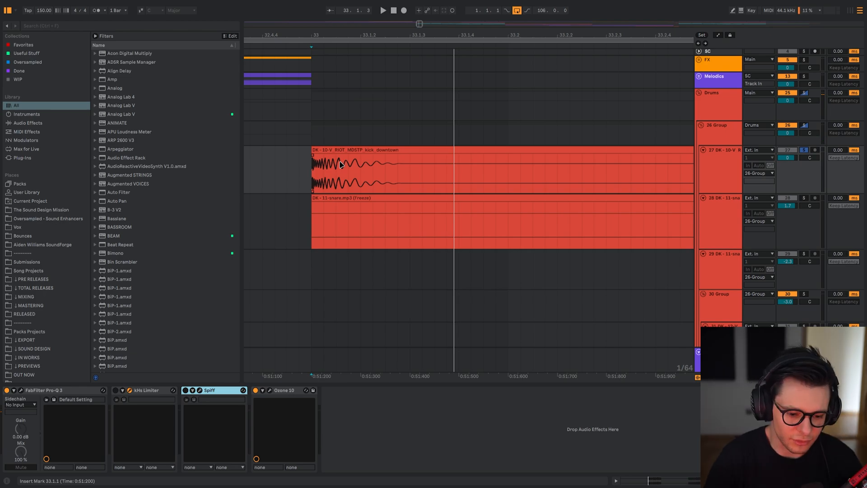
click(270, 390)
key(space)
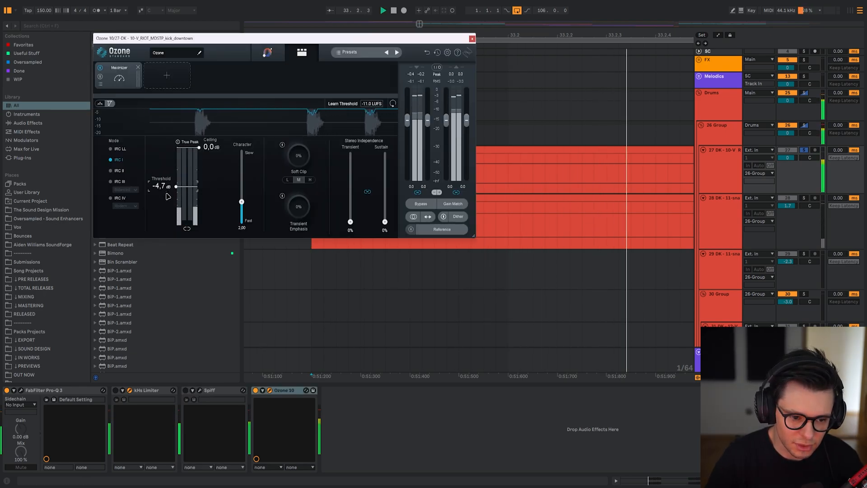
click(285, 391)
key(ctrl+alt+p)
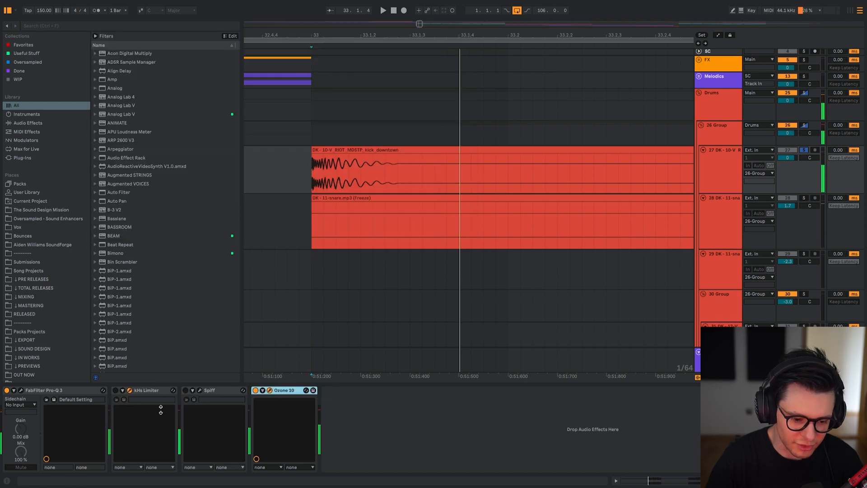
key(Delete)
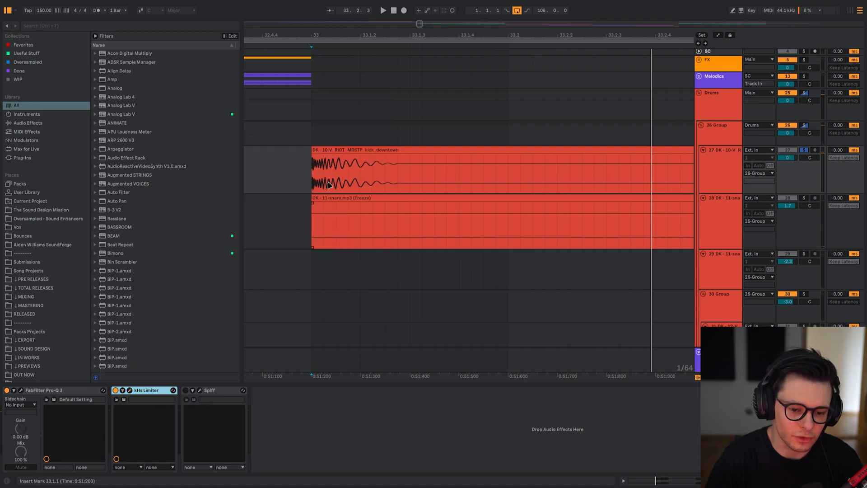
Switch Spiff back on for the kick track and play the drop from bar 33.
click(186, 390)
click(199, 391)
drag(109, 65, 0, 31)
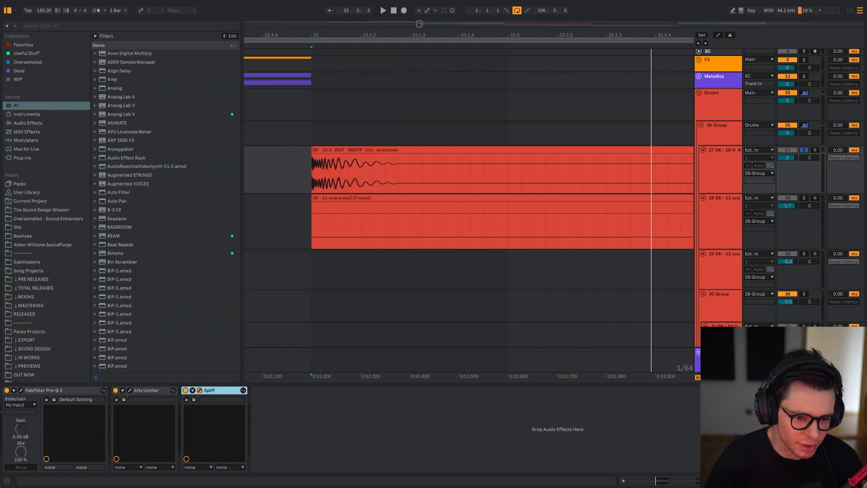
click(299, 180)
key(space)
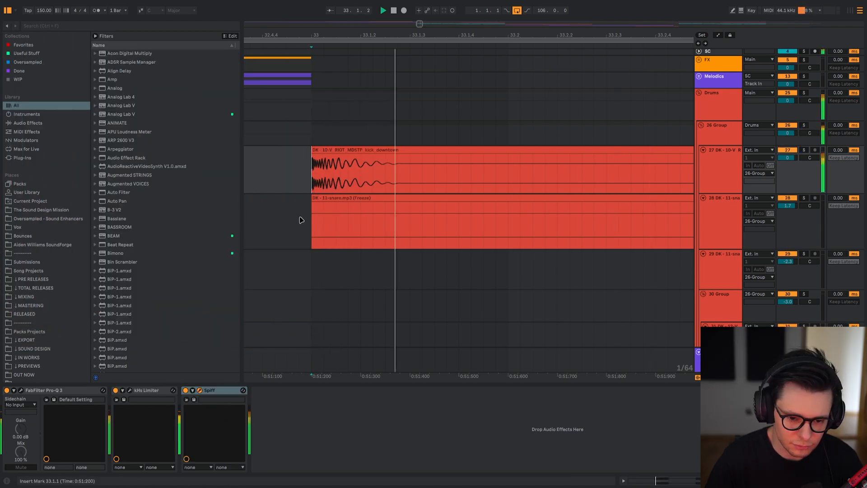
scroll(305, 184, down, 2)
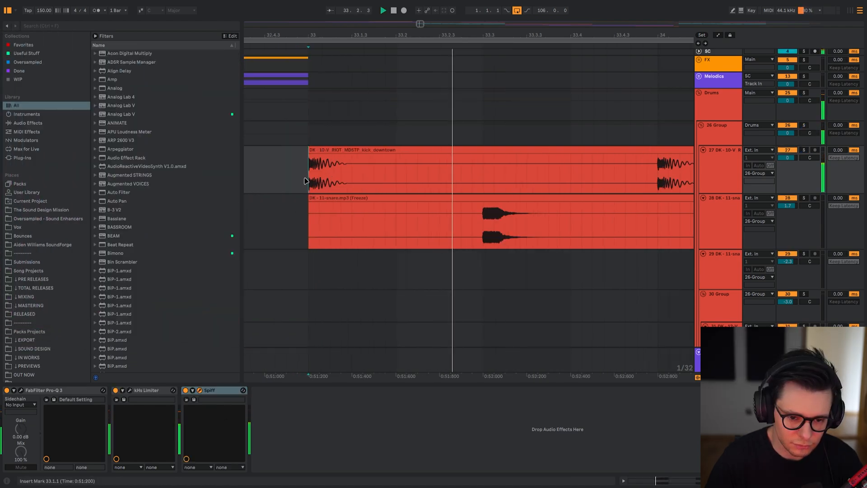
key(space)
key(space)
scroll(465, 175, down, 2)
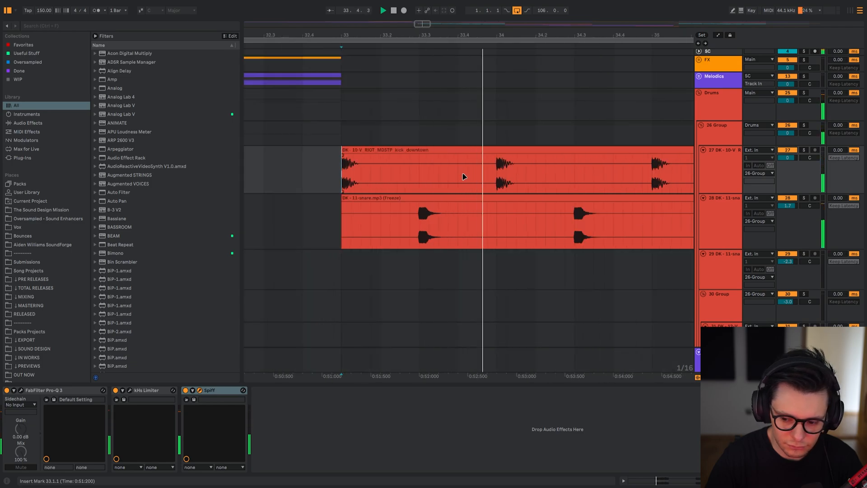
Play the drums from 33.3 and bring up Spiff's window for the kick track.
drag(463, 174, 430, 167)
click(383, 173)
key(space)
key(ctrl+alt+p)
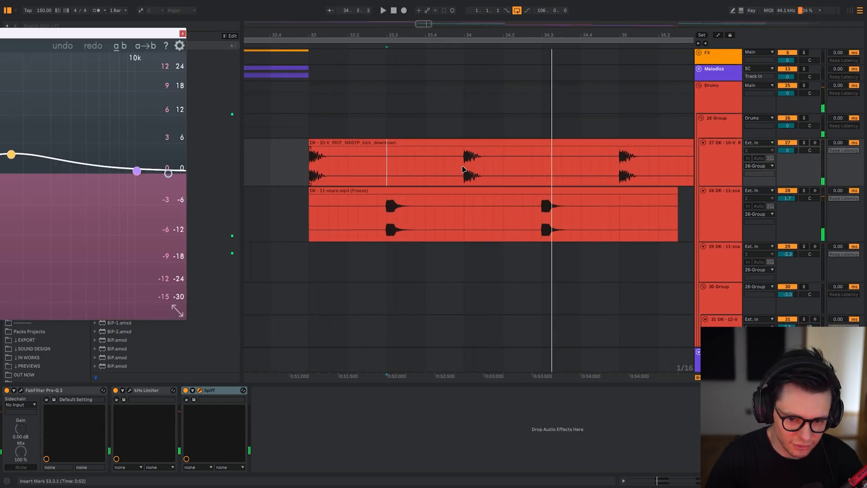
key(space)
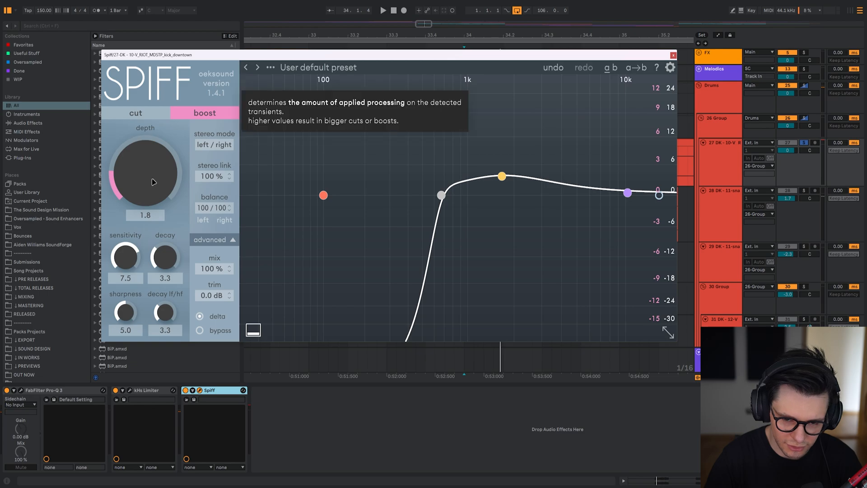
Move Spiff's window aside and play the kick at bar 34 repeatedly while examining Spiff's transient boost display.
drag(473, 58, 106, 33)
scroll(467, 161, up, 5)
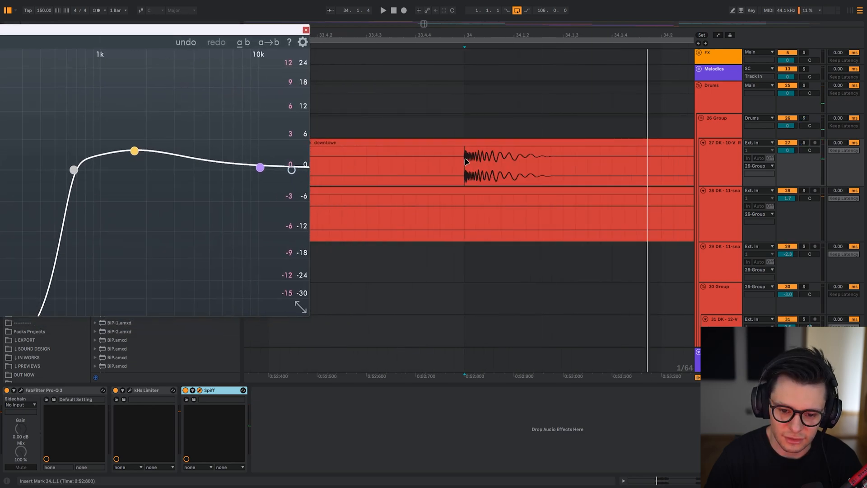
scroll(498, 165, down, 5)
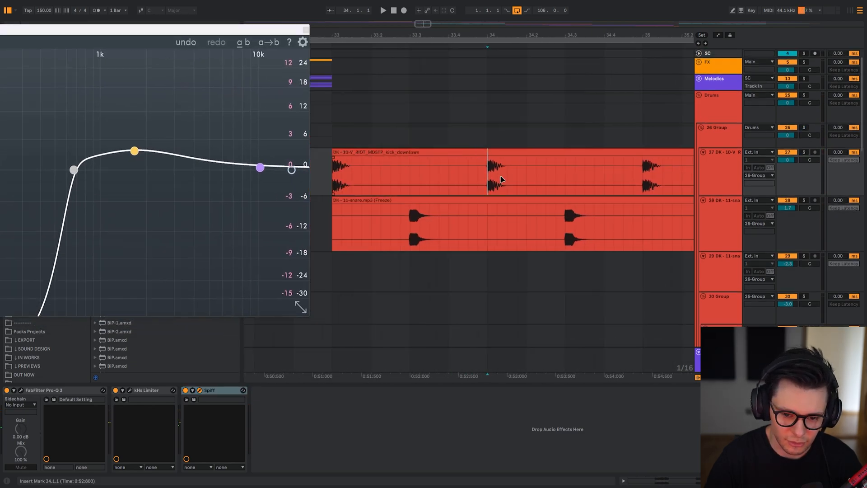
key(space)
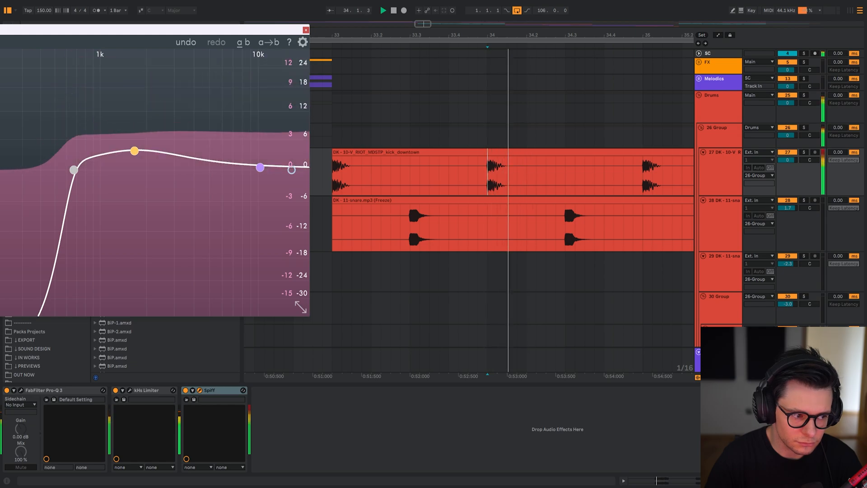
key(space)
key(space)
key(space)
key(space)
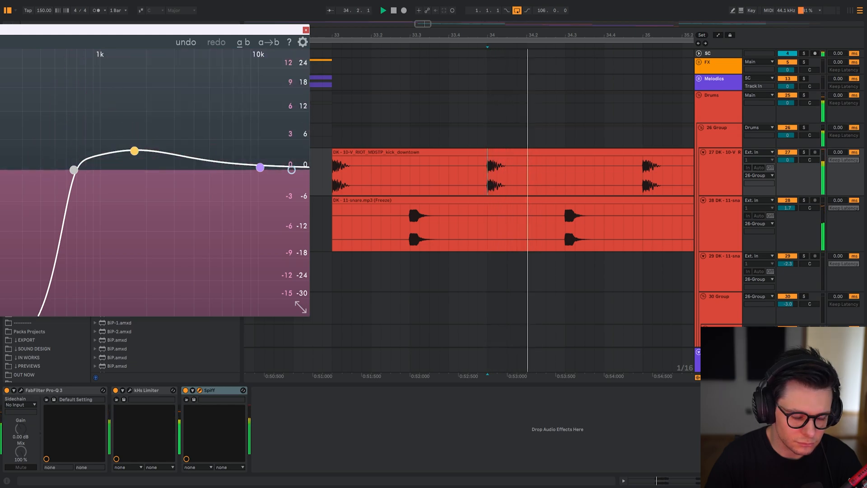
key(space)
key(space)
key(space)
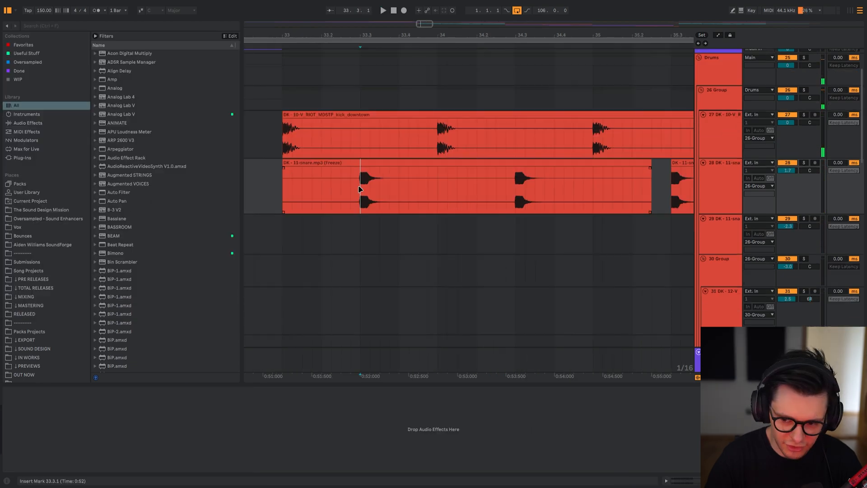
View the Glue Compressor on 26 Group, locate the reversed snare clips and toggle the main snare track's solo.
scroll(360, 182, down, 8)
scroll(360, 182, up, 4)
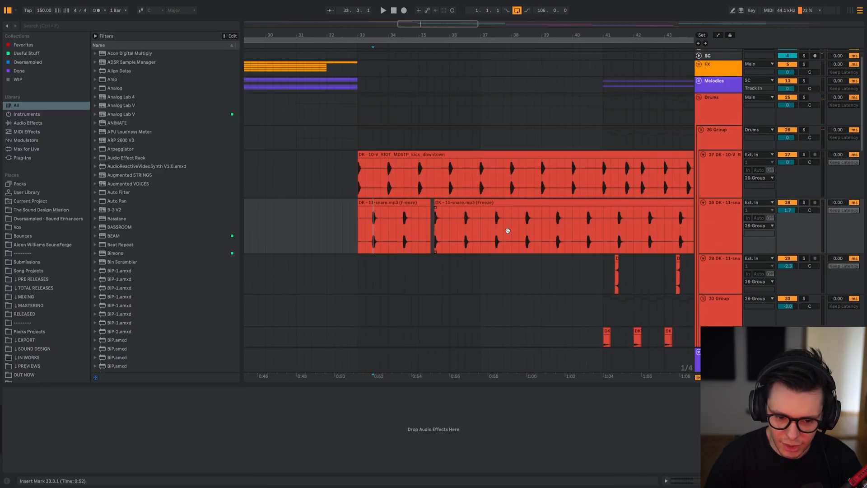
click(351, 140)
scroll(420, 296, down, 10)
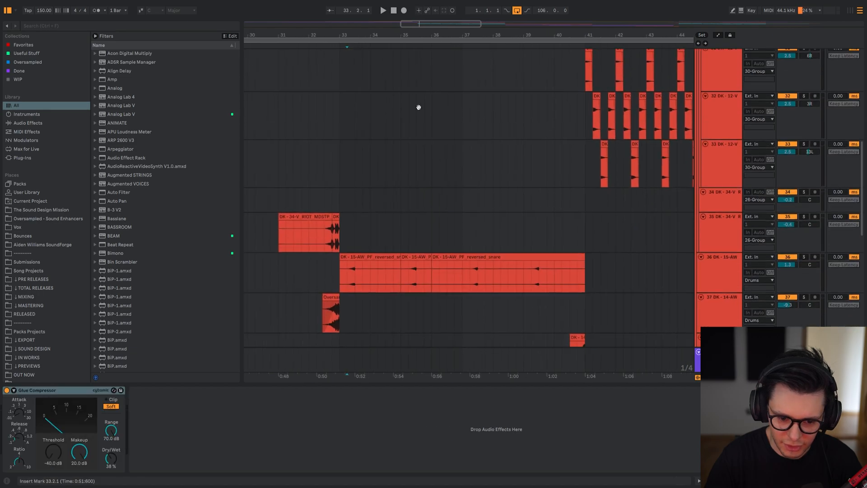
click(346, 278)
scroll(378, 110, up, 4)
scroll(495, 106, up, 4)
click(804, 68)
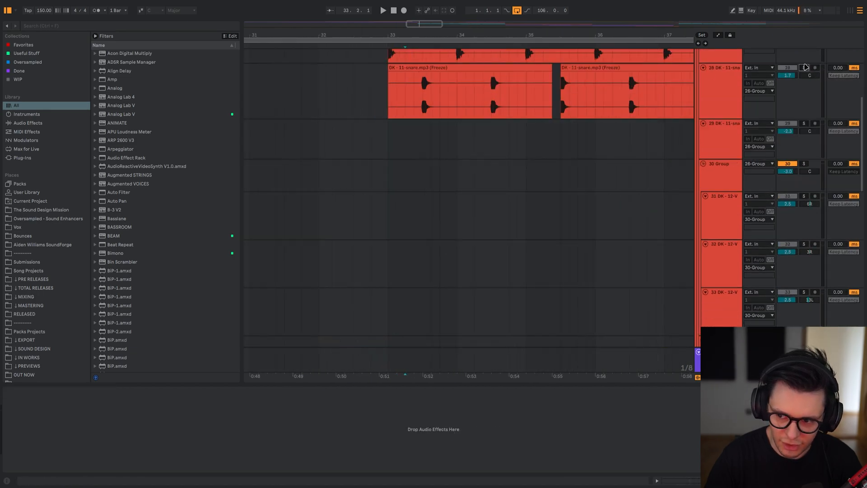
Compare playback with the reversed snare clip at bar 35 deactivated and reactivated.
key(space)
scroll(423, 198, down, 5)
click(389, 164)
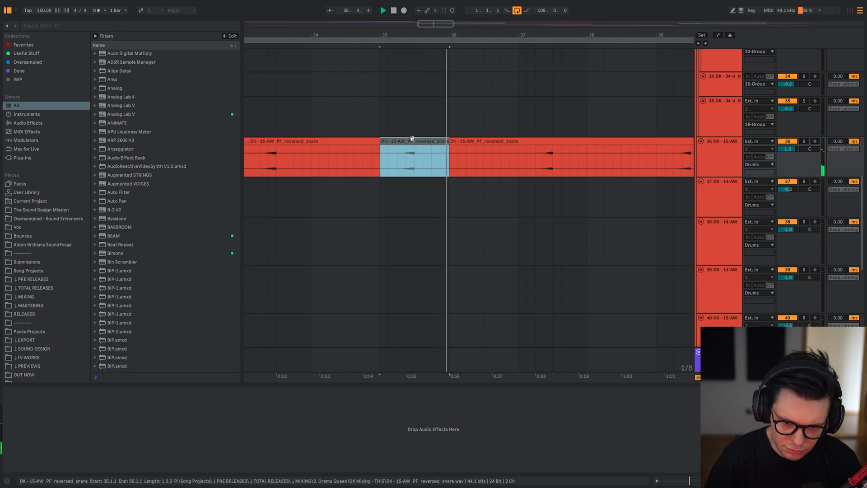
key(0)
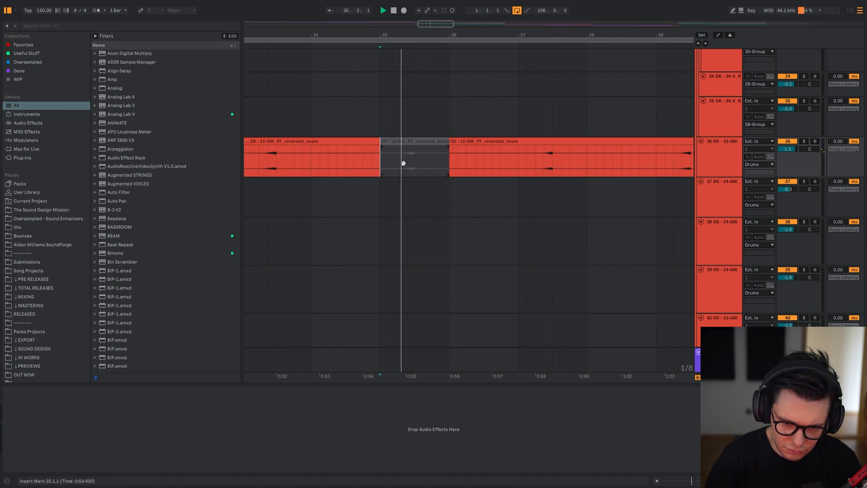
scroll(397, 169, up, 1)
key(0)
drag(406, 188, 410, 207)
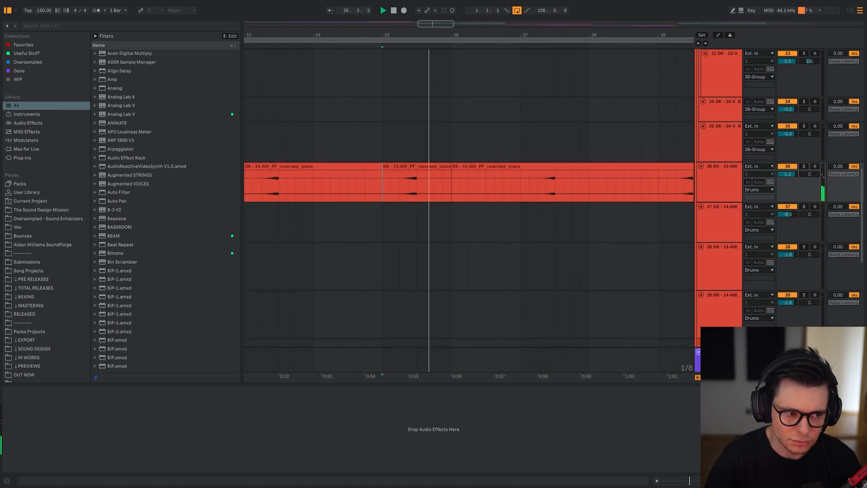
Hide the browser and return to the soloed 26 Group at bar 33 to show its Glue Compressor.
click(8, 10)
key(space)
drag(261, 116, 326, 225)
scroll(406, 183, down, 4)
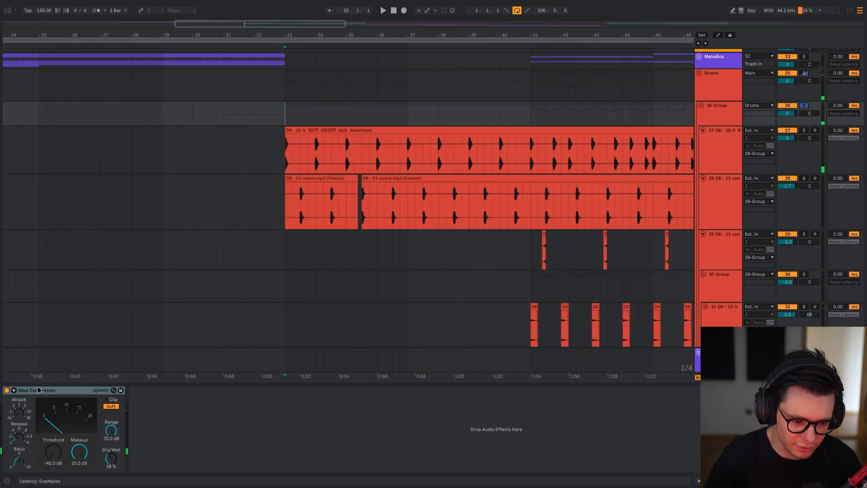
Play 26 Group from bar 41 to compare the drums with the Glue Compressor bypassed and active.
drag(527, 229, 236, 226)
click(240, 114)
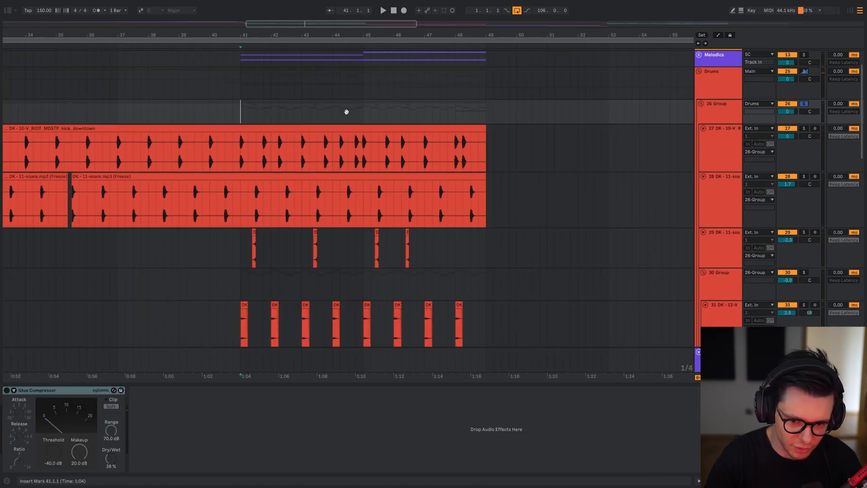
drag(347, 111, 422, 118)
key(space)
drag(393, 225, 346, 198)
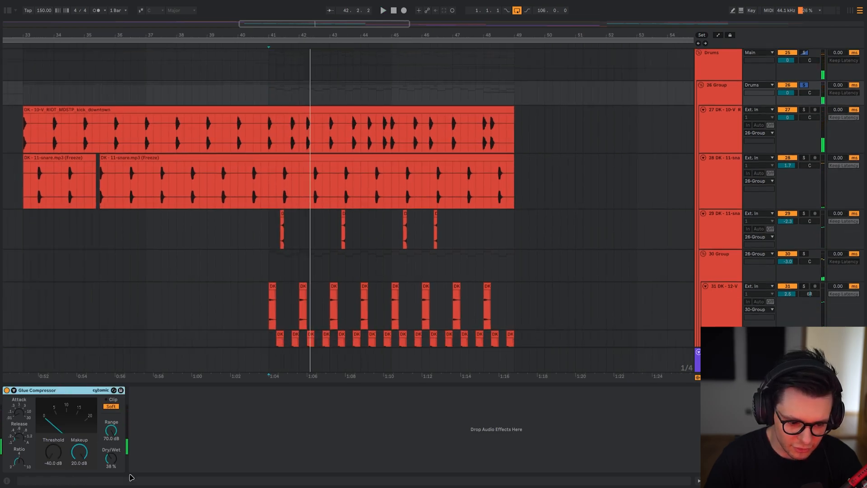
Set the Glue Compressor's Dry/Wet to 100 % on 26 Group and play the drums from bar 41.
key(space)
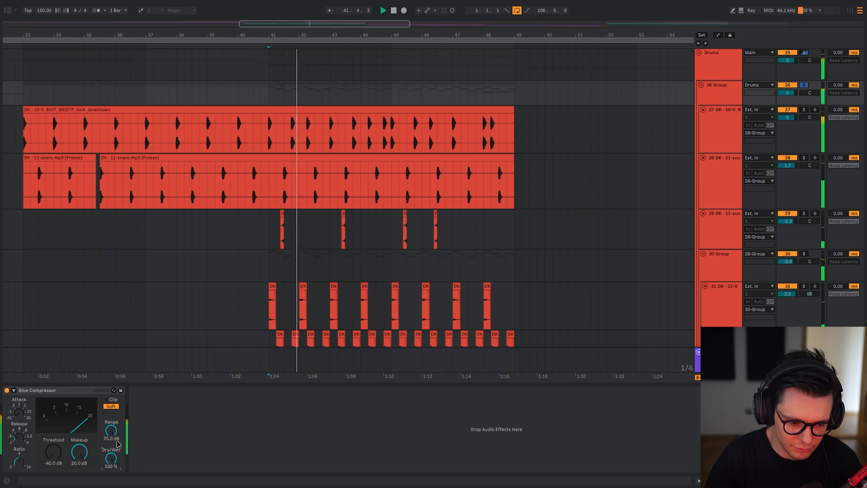
key(space)
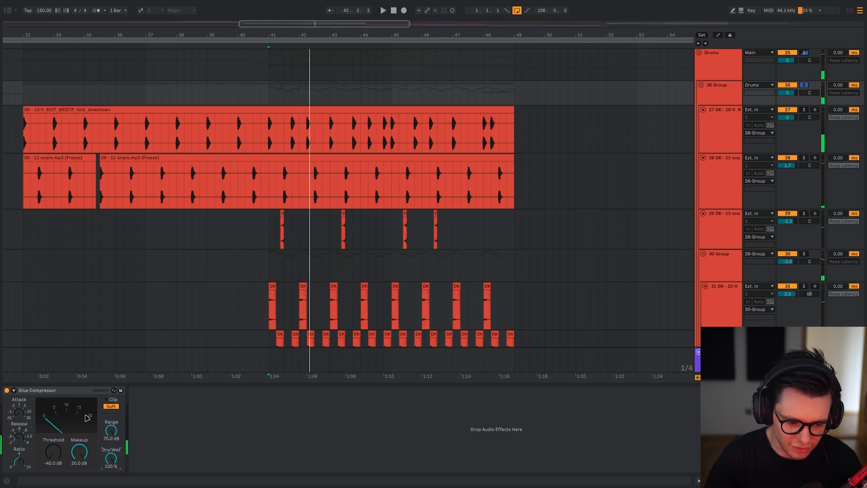
key(space)
Set the Glue Compressor's Dry/Wet to 0 % and replay the drums from bar 41.
drag(112, 460, 115, 471)
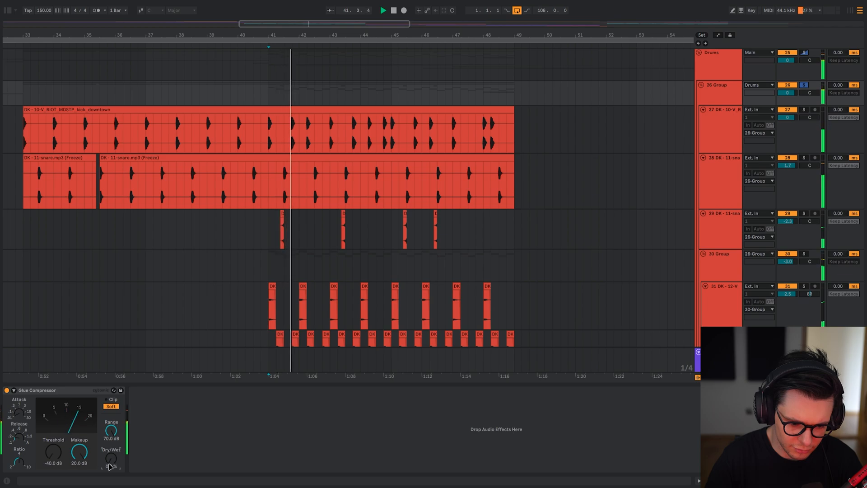
key(space)
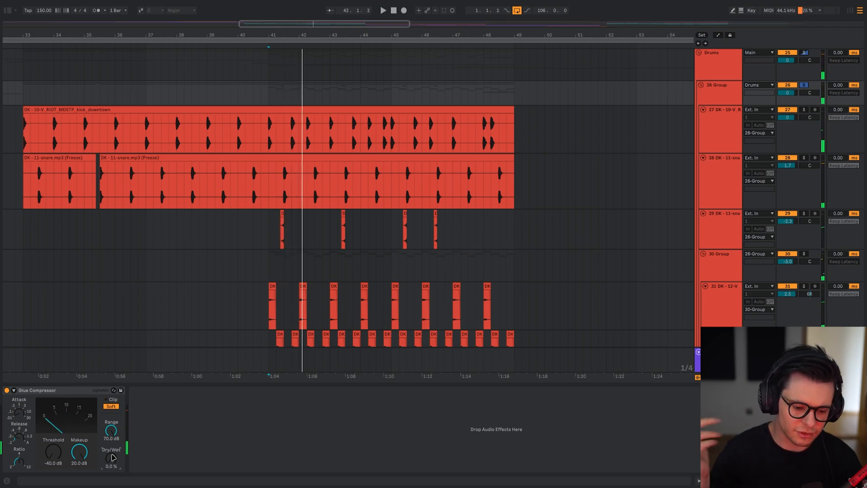
key(space)
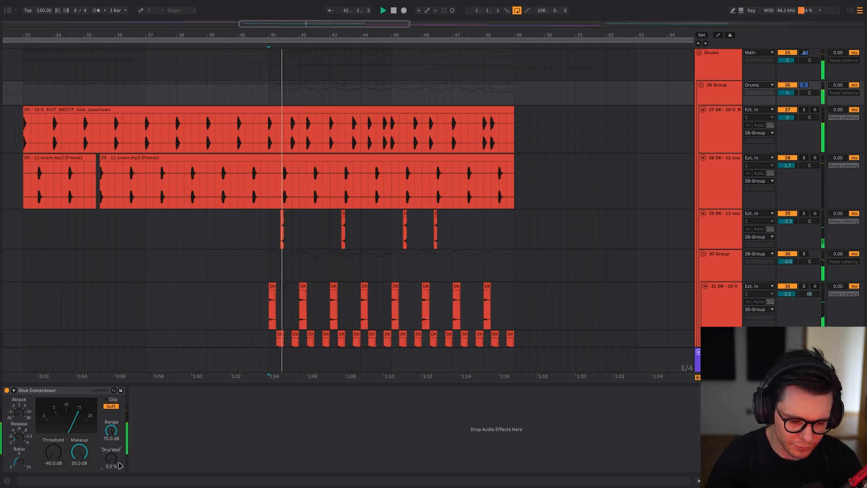
Set the Glue Compressor's Dry/Wet to 38 % on 26 Group while the drums play, and stop playback.
drag(110, 461, 109, 448)
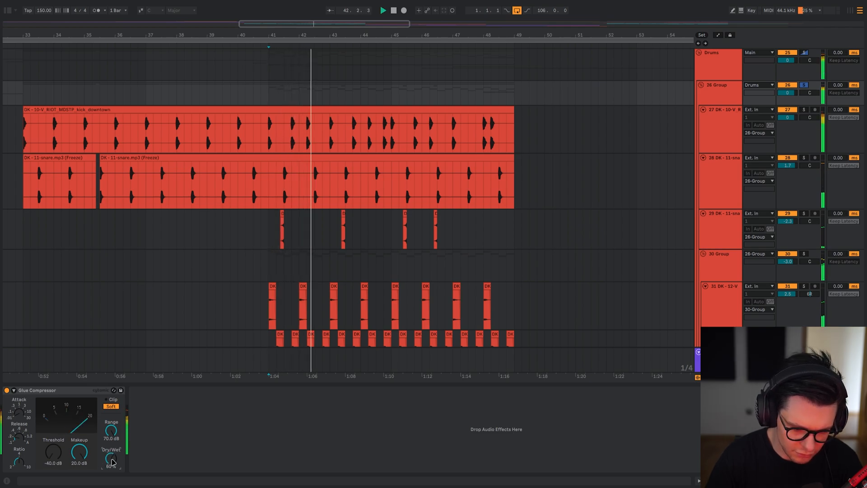
key(minus)
key(minus)
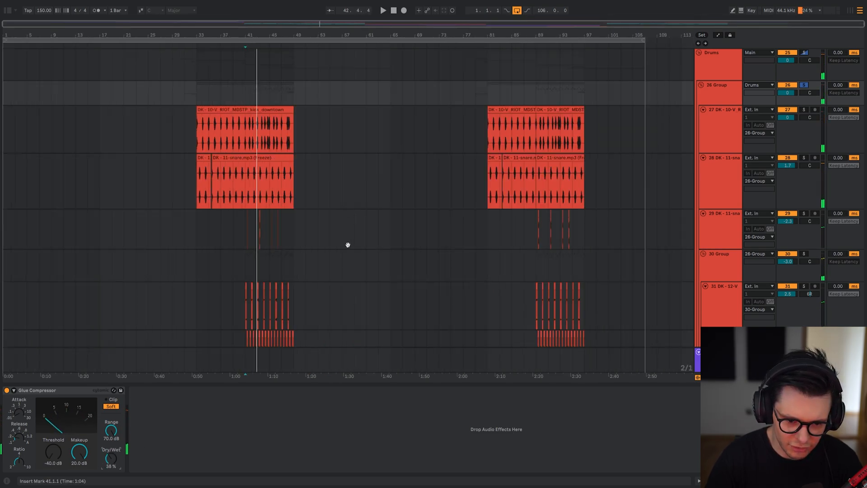
key(plus)
scroll(271, 124, down, 5)
key(plus)
scroll(298, 132, up, 1)
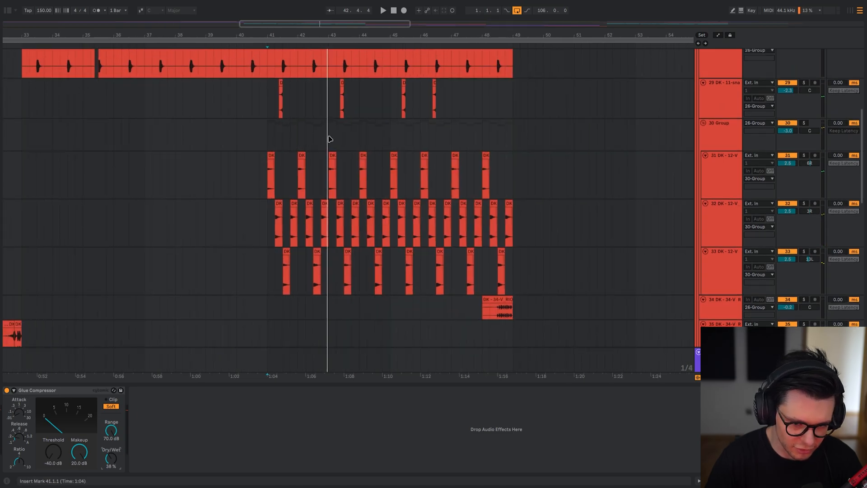
Select the Drums group at bar 33 and open its kHs Limiter.
key(plus)
key(minus)
scroll(339, 142, left, 4)
scroll(356, 147, up, 4)
click(216, 127)
click(208, 110)
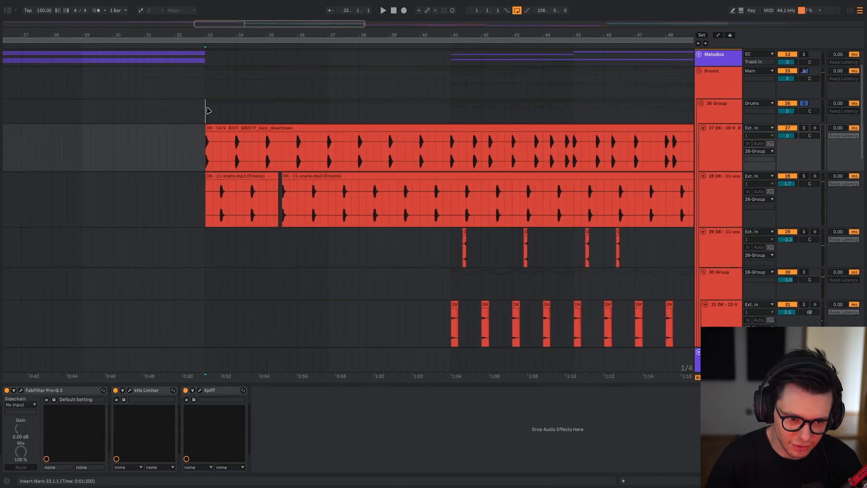
key(Up)
click(20, 390)
drag(426, 187, 302, 199)
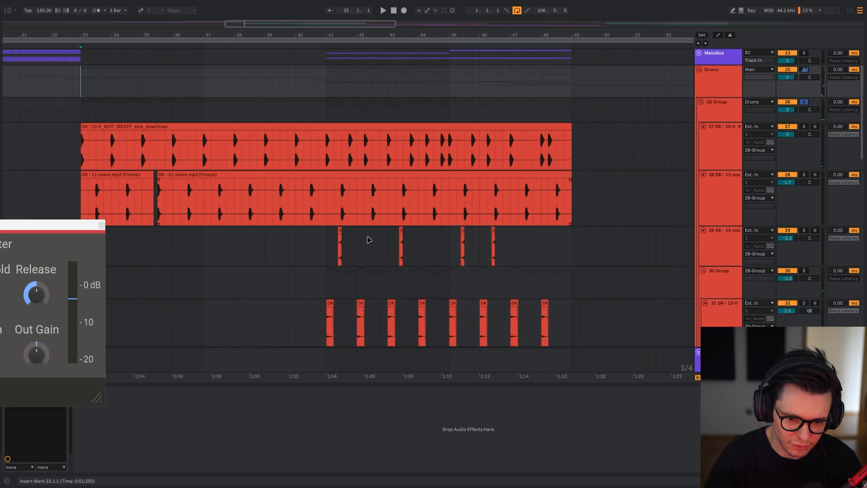
Solo percussion track 31 and kick track 27, and play them briefly from bar 41.
scroll(367, 239, up, 3)
drag(332, 231, 311, 43)
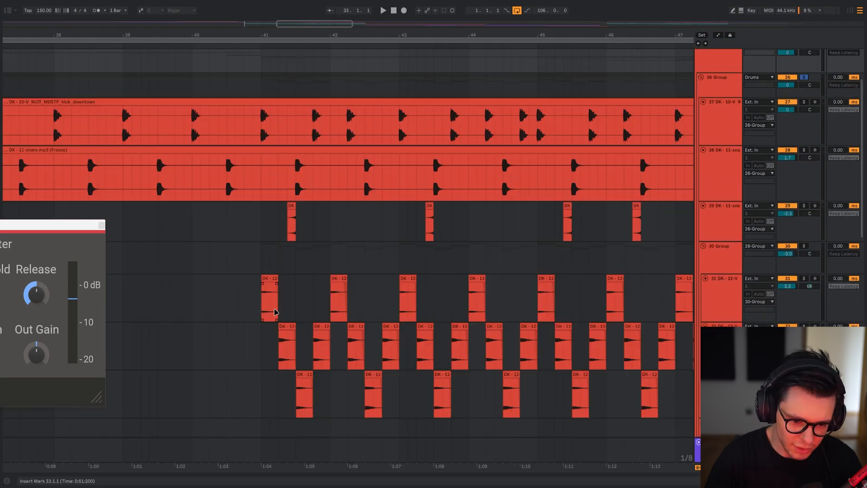
click(265, 309)
key(s)
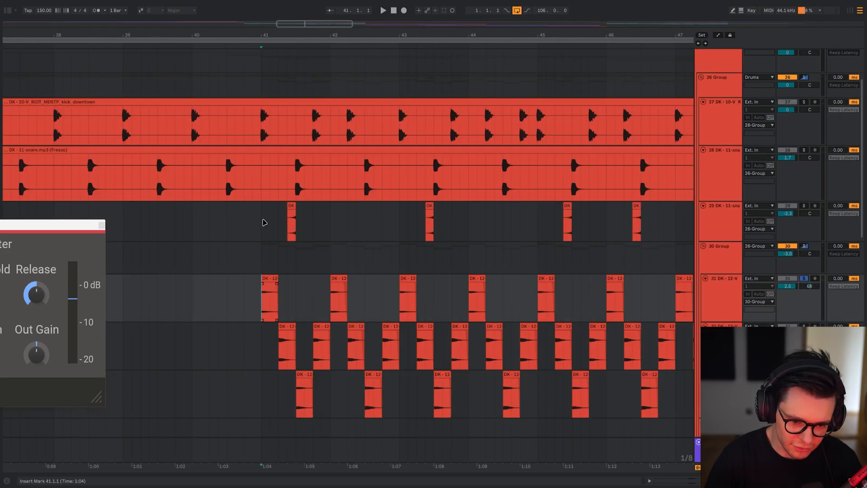
key(space)
ctrl+click(805, 103)
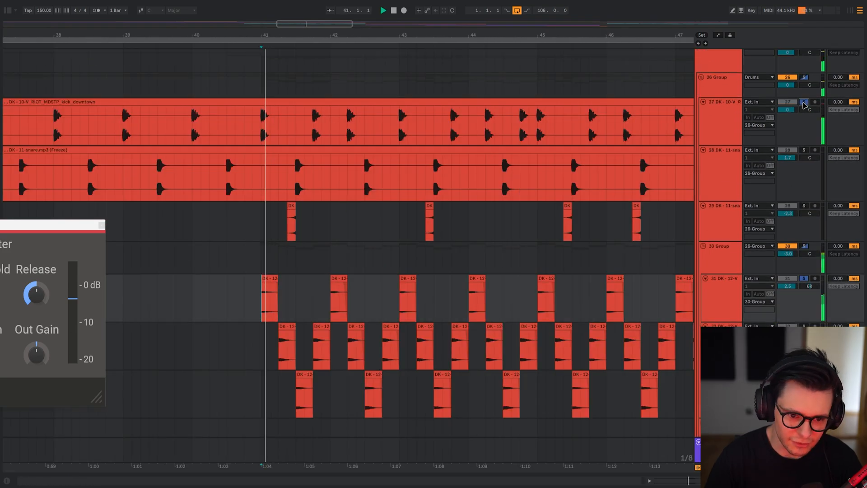
scroll(281, 128, up, 3)
click(276, 127)
key(space)
click(281, 134)
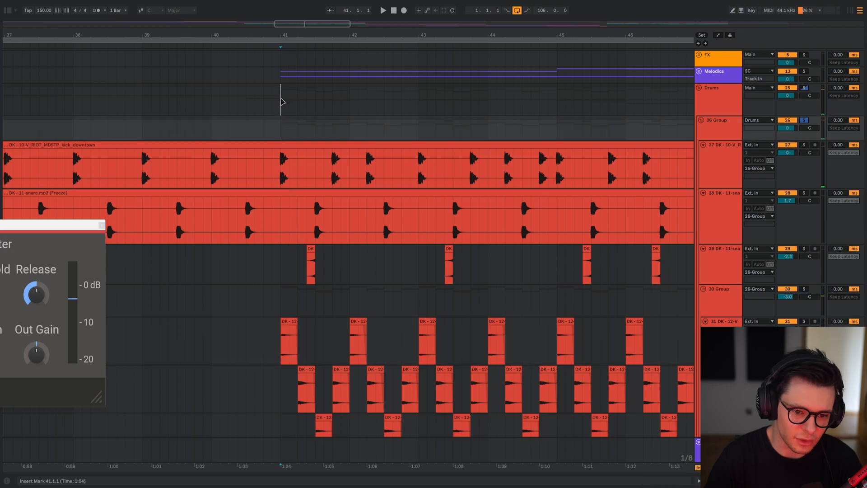
Show the kick clip's waveform on track 27 at bar 41, and return to the track's device chain.
click(283, 171)
key(shift+Tab)
key(shift+Tab)
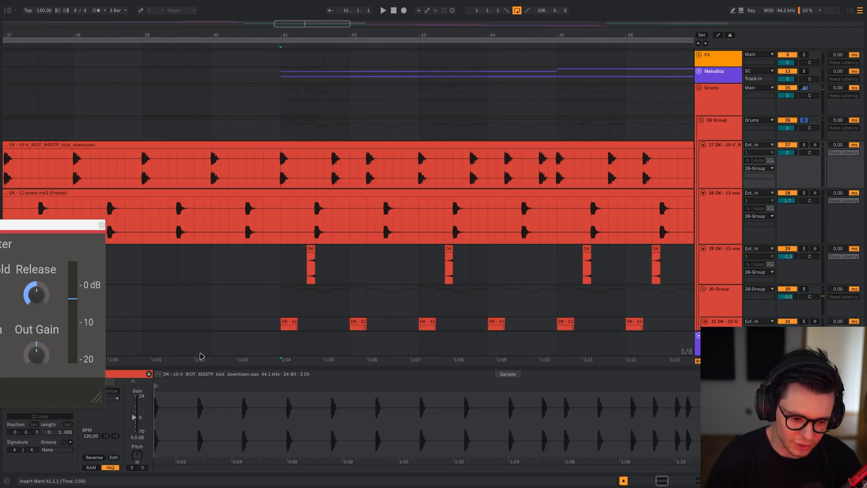
scroll(309, 182, up, 1)
scroll(309, 182, left, 1)
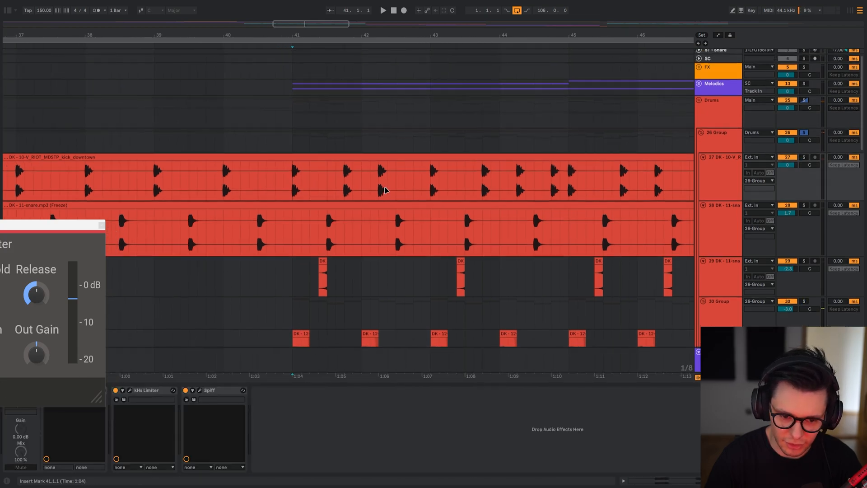
Play the Drums group from bar 41 with its kHs Limiter window in view, and close the Limiter.
scroll(385, 190, down, 3)
click(341, 114)
drag(63, 228, 186, 44)
scroll(346, 134, up, 2)
drag(347, 134, 350, 143)
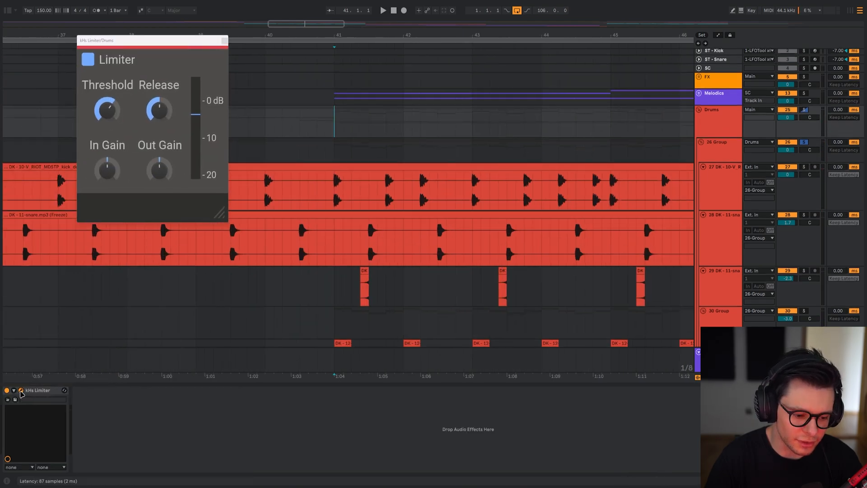
key(space)
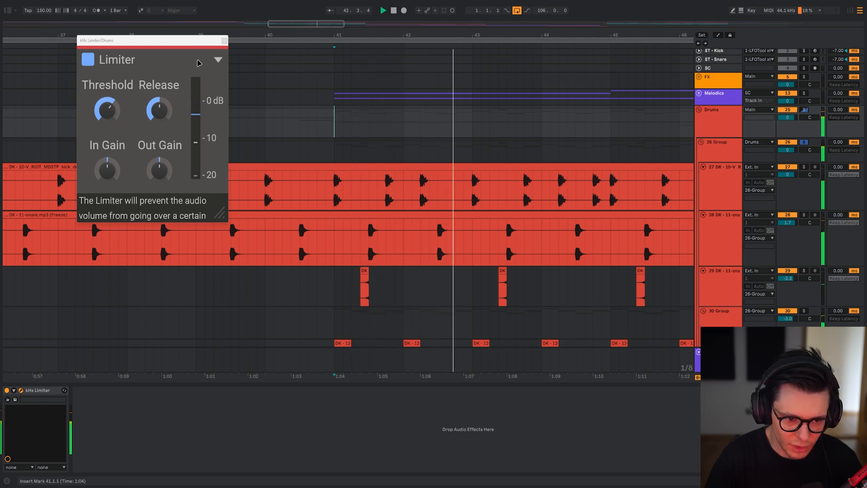
key(space)
click(225, 40)
Examine the Trigger track's Instrument Rack and the SC track's devices at bar 33.
scroll(232, 187, down, 5)
drag(253, 321, 267, 33)
scroll(271, 225, up, 2)
drag(271, 334, 384, 357)
click(268, 69)
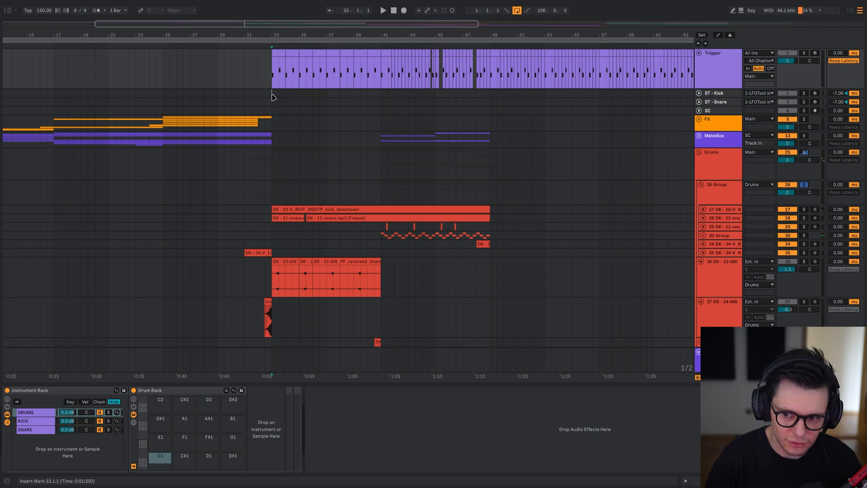
click(272, 111)
click(131, 391)
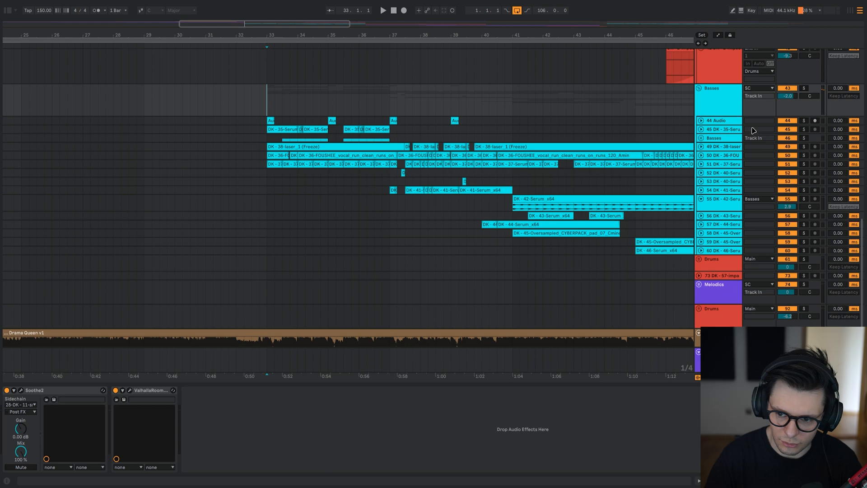
Play the Basses group soloed from bar 33 with its tracks unfolded.
key(space)
key(alt+u)
scroll(273, 177, up, 3)
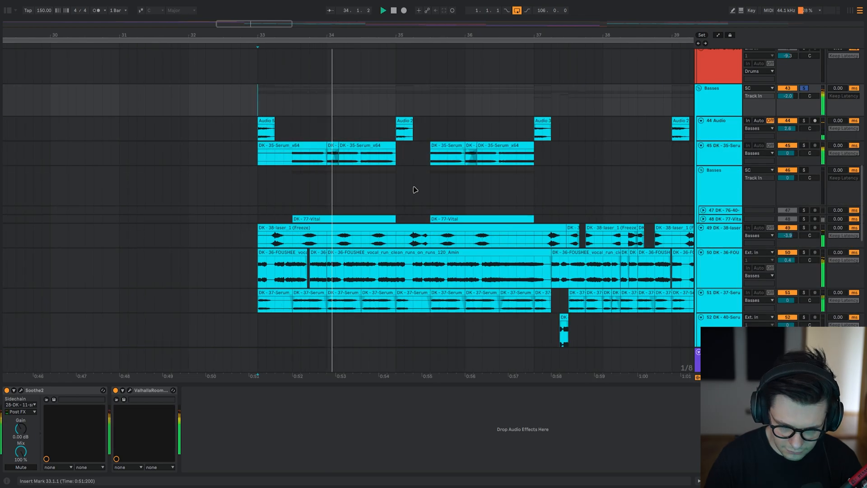
scroll(380, 157, up, 1)
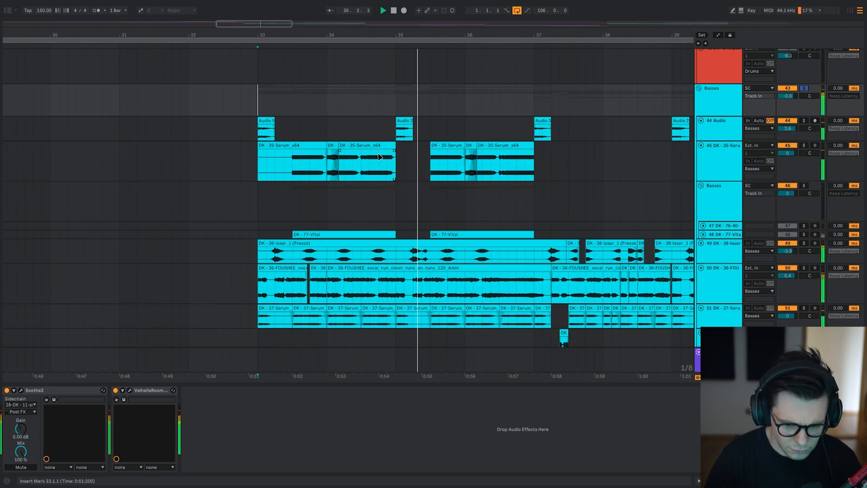
scroll(377, 236, up, 1)
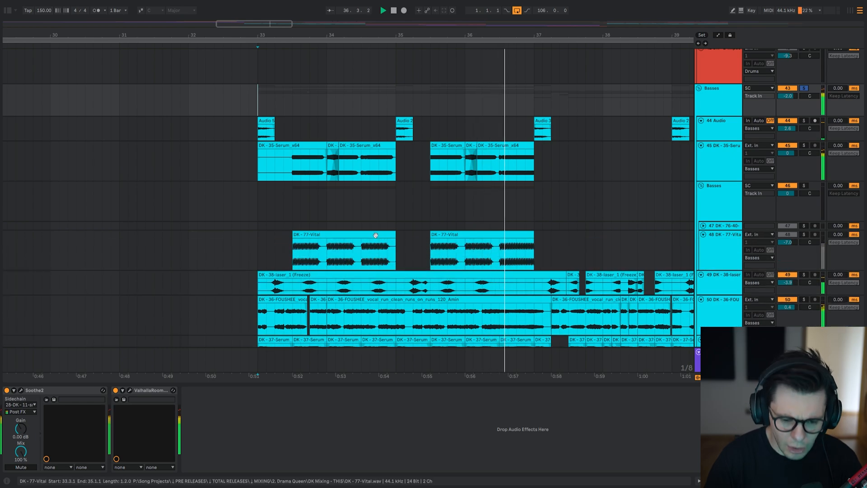
key(space)
Play the soloed Drama Queen v1 track from bar 33, and return to the 44 Audio track.
drag(303, 205, 291, 200)
scroll(298, 180, down, 6)
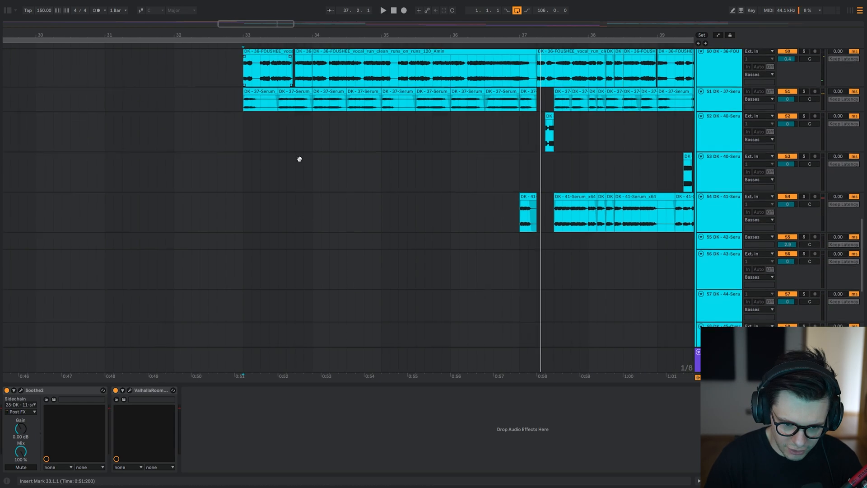
click(246, 310)
key(space)
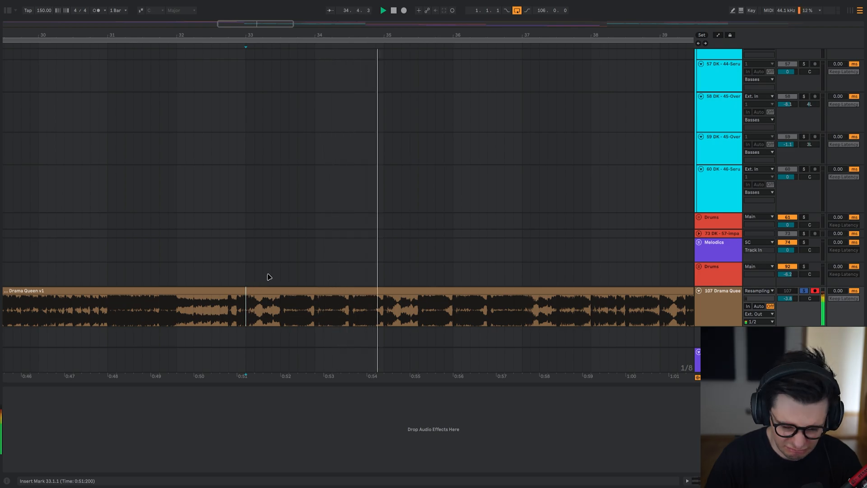
scroll(321, 158, up, 5)
click(230, 155)
key(space)
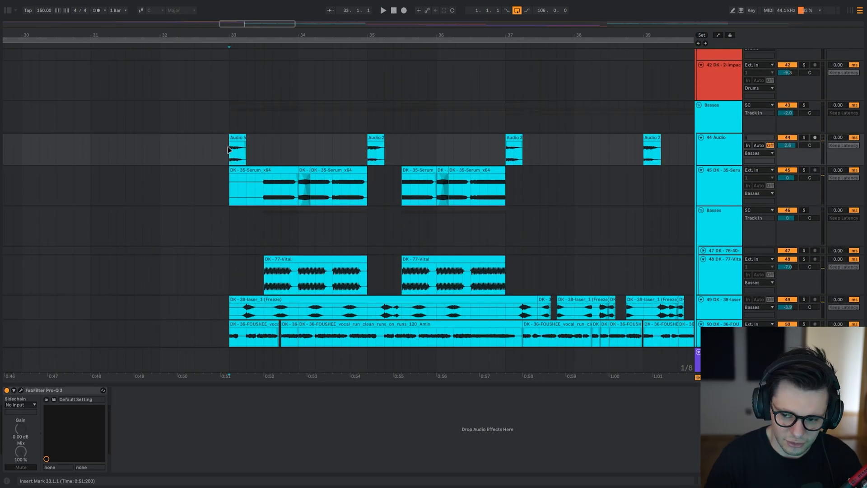
Solo the 44 Audio track and play it from bar 33.
key(plus)
key(plus)
key(s)
key(minus)
key(minus)
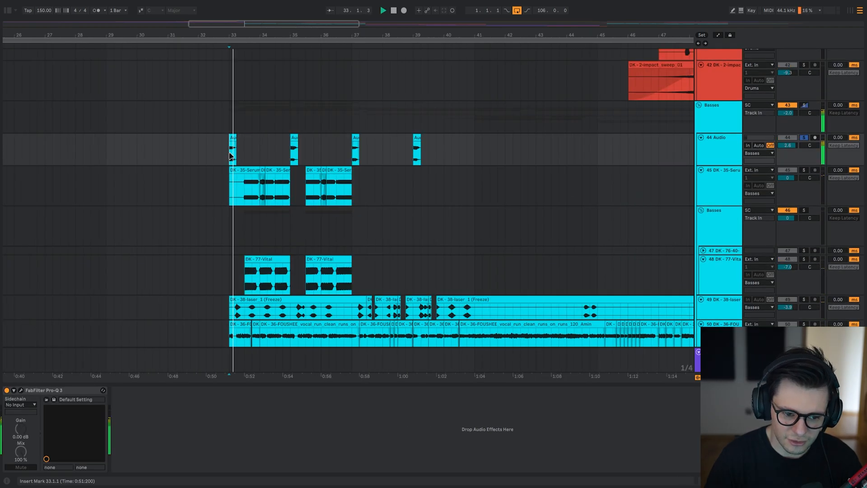
key(plus)
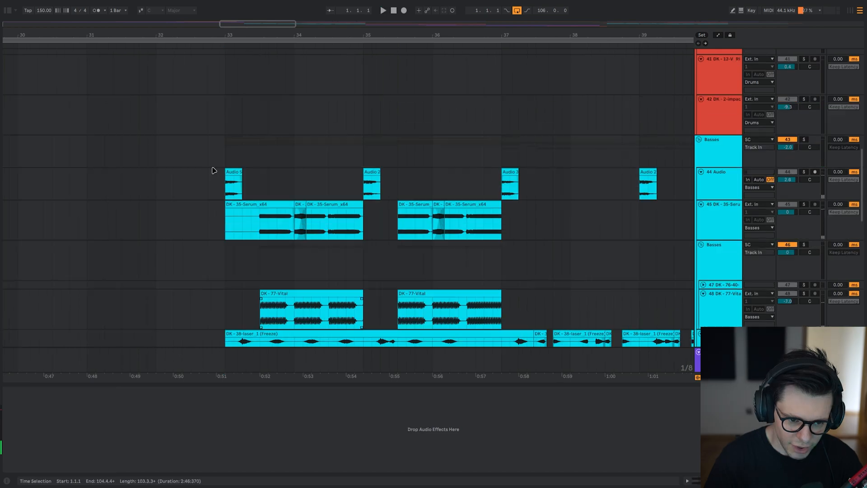
click(221, 190)
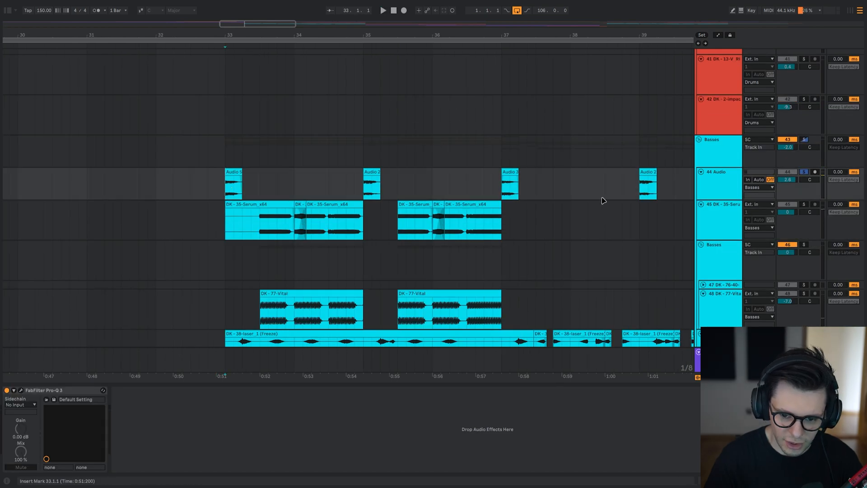
Increase the 44 Audio track's height and examine its first clip, Audio 56, at bar 33.
key(alt+plus)
scroll(303, 214, left, 2)
scroll(342, 200, down, 1)
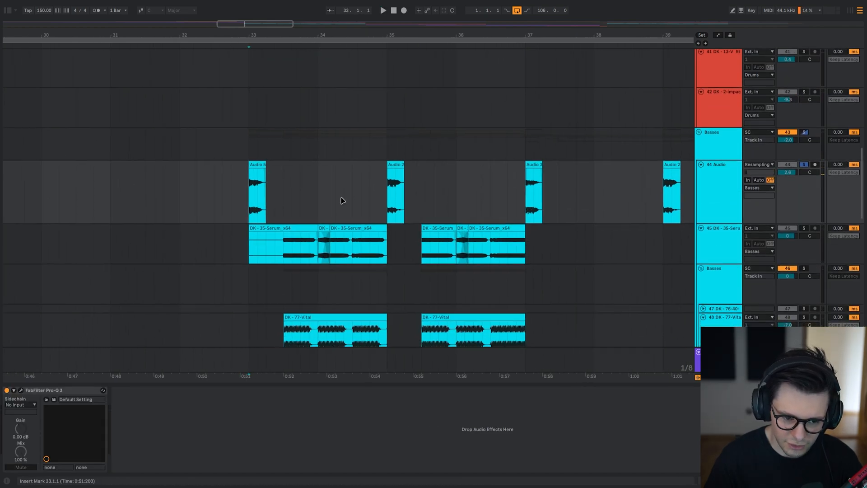
drag(268, 179, 300, 181)
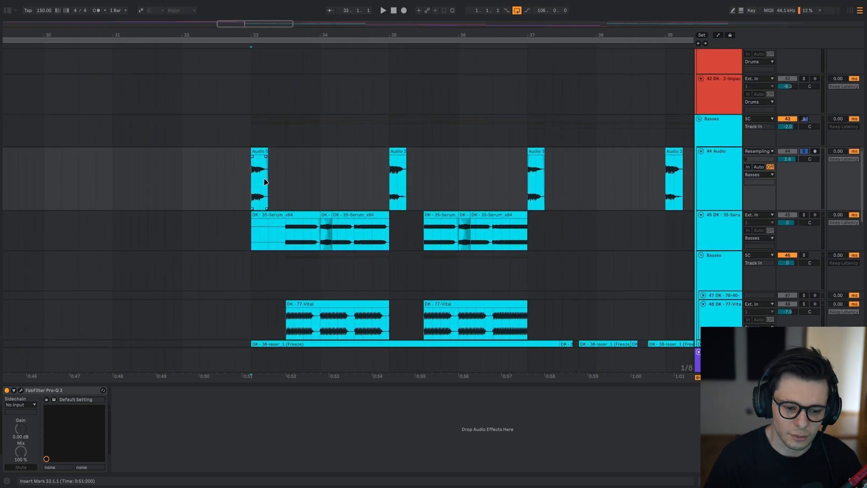
scroll(267, 170, up, 4)
drag(91, 186, 323, 200)
scroll(322, 199, down, 2)
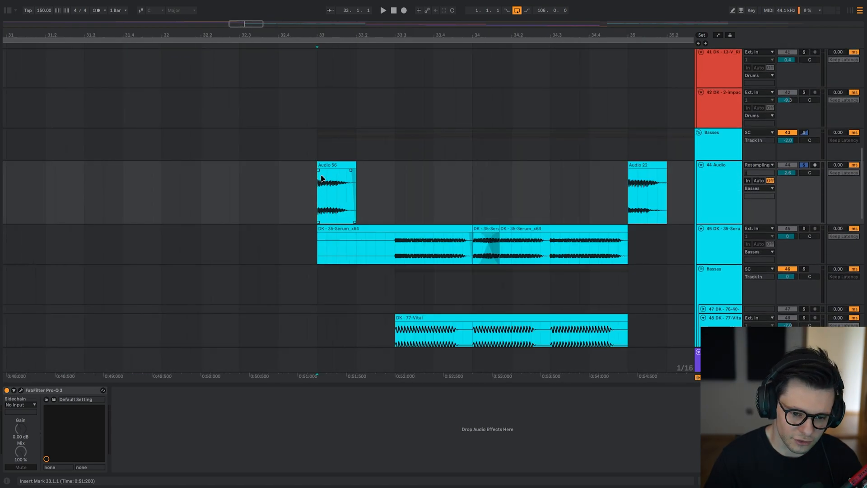
scroll(321, 178, up, 2)
scroll(334, 161, down, 3)
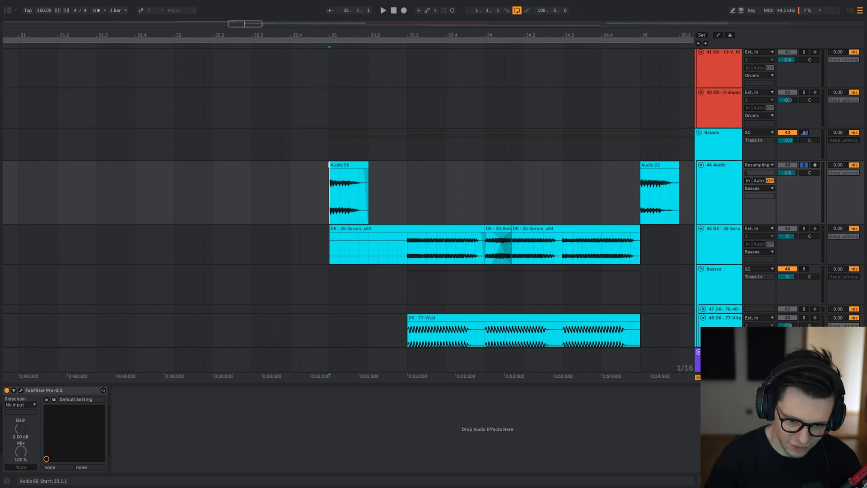
Try extending the start of Audio 56 back to 32.4.1, play it, and undo the extension.
drag(329, 165, 291, 167)
scroll(351, 212, down, 3)
key(space)
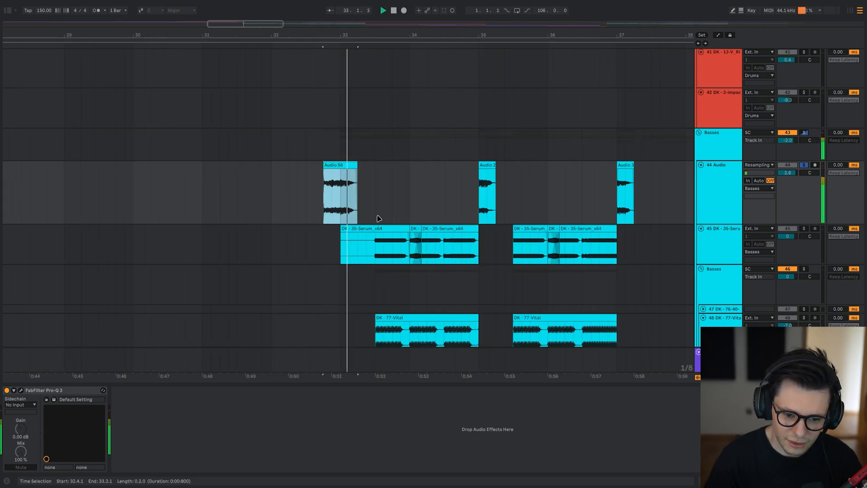
key(space)
key(ctrl+z)
key(ctrl+z)
Examine the repeated clips on 44 Audio by selecting 33.1.1 to 44.2.1 and the Audio 56 clip.
drag(378, 208, 360, 211)
scroll(320, 204, up, 3)
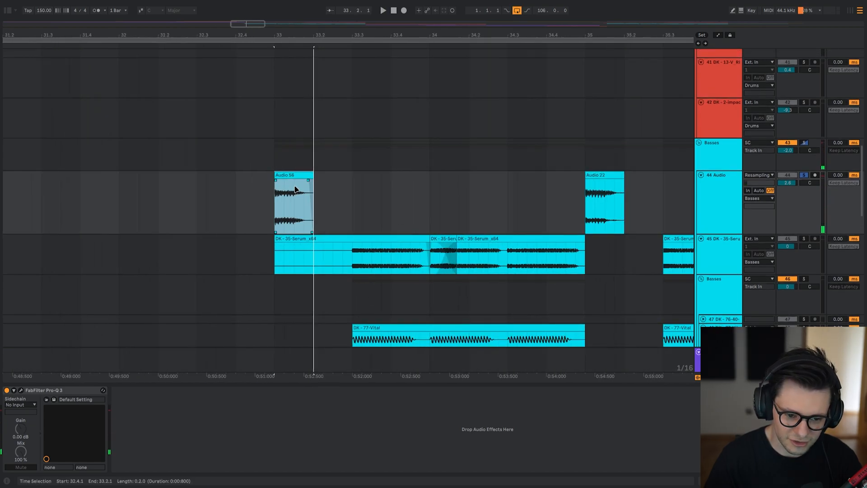
scroll(295, 189, down, 5)
drag(181, 228, 520, 215)
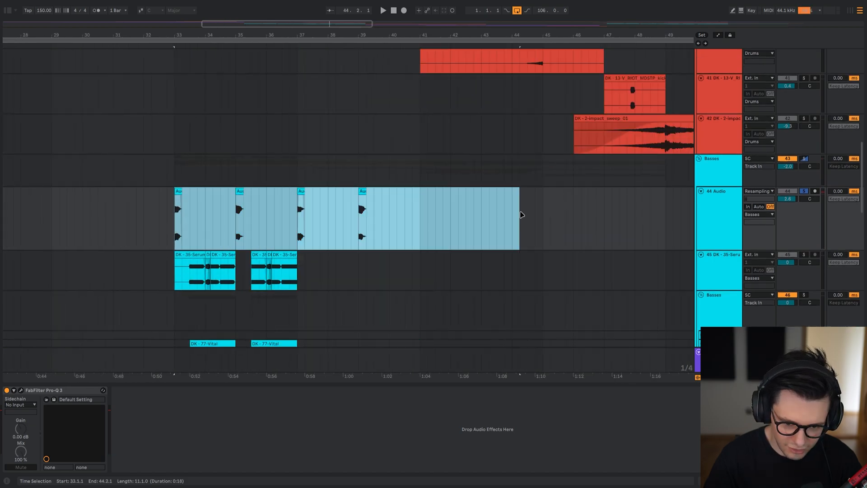
scroll(161, 222, up, 3)
scroll(203, 212, down, 1)
click(270, 181)
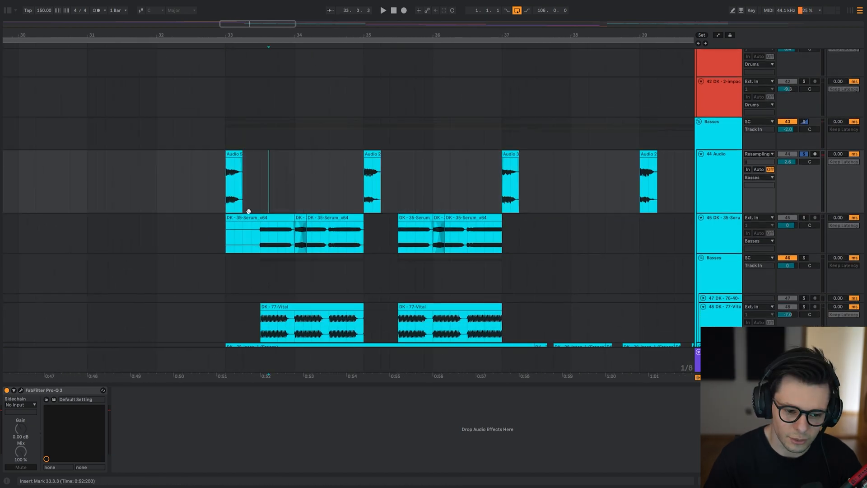
scroll(245, 187, up, 3)
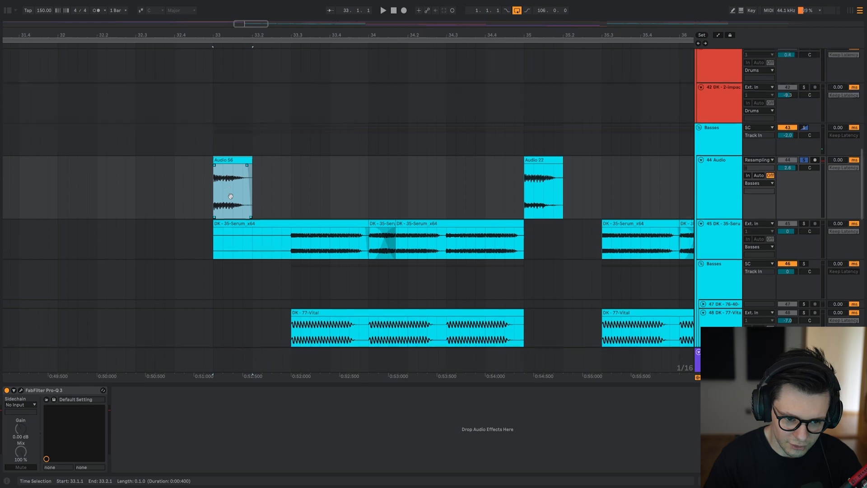
scroll(227, 199, up, 1)
scroll(227, 197, left, 1)
scroll(227, 197, down, 1)
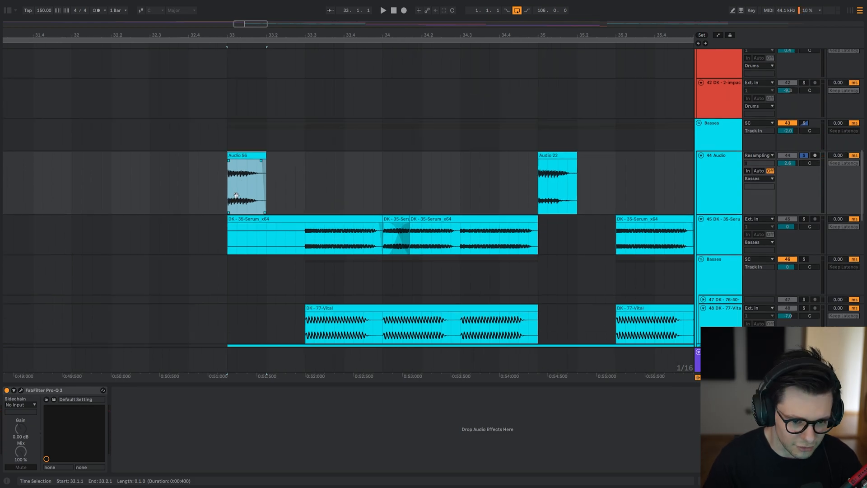
Examine the short clips along 44 Audio one by one, ending with the range 39.1.1 to 39.4.1 selected.
drag(233, 194, 405, 181)
scroll(402, 181, right, 2)
drag(158, 180, 328, 176)
scroll(384, 175, right, 5)
scroll(384, 165, left, 1)
scroll(401, 163, right, 2)
drag(502, 164, 599, 164)
scroll(375, 168, right, 6)
drag(477, 175, 593, 176)
scroll(518, 166, down, 3)
scroll(454, 167, down, 8)
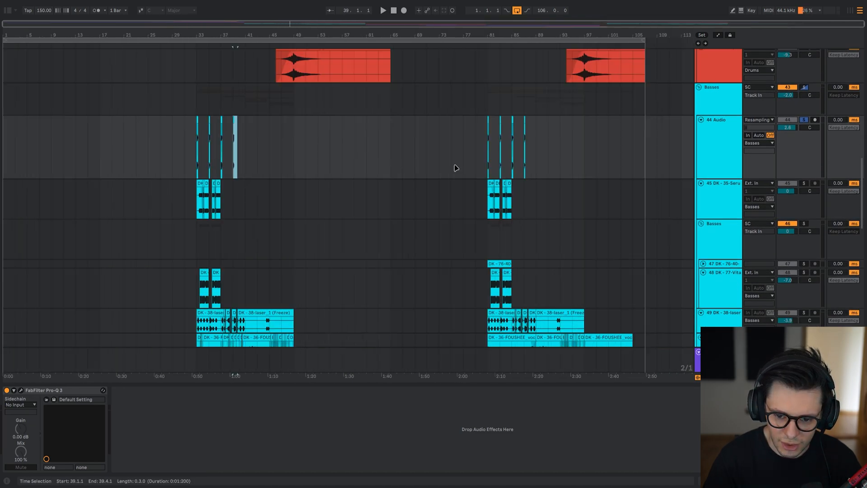
Open the FabFilter Pro-Q 3 on 44 Audio at bar 33 and move its window below the first clips.
scroll(205, 162, up, 8)
drag(192, 170, 242, 140)
click(224, 141)
click(21, 390)
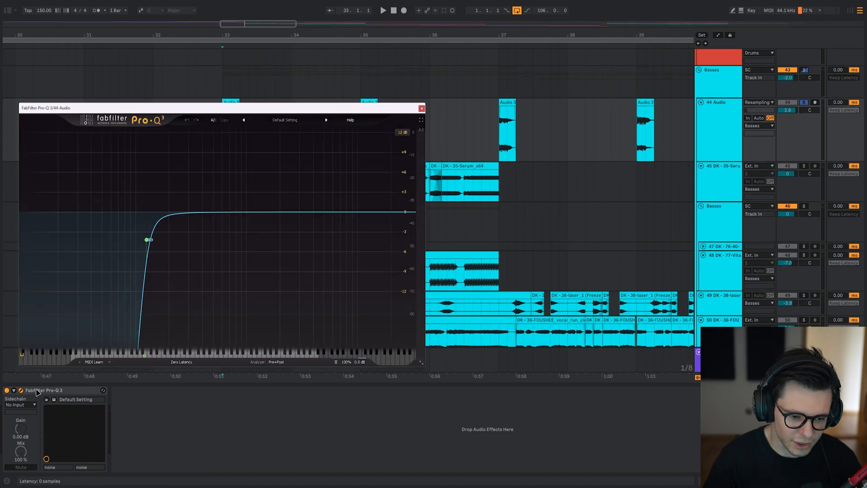
drag(241, 109, 251, 140)
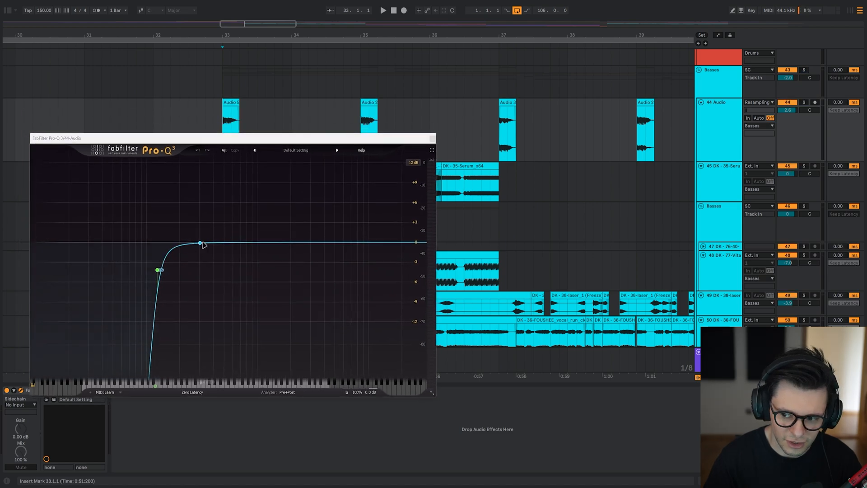
Play the soloed 44 Audio hit from 33.1.1 through its low-cut EQ and close the EQ window.
key(space)
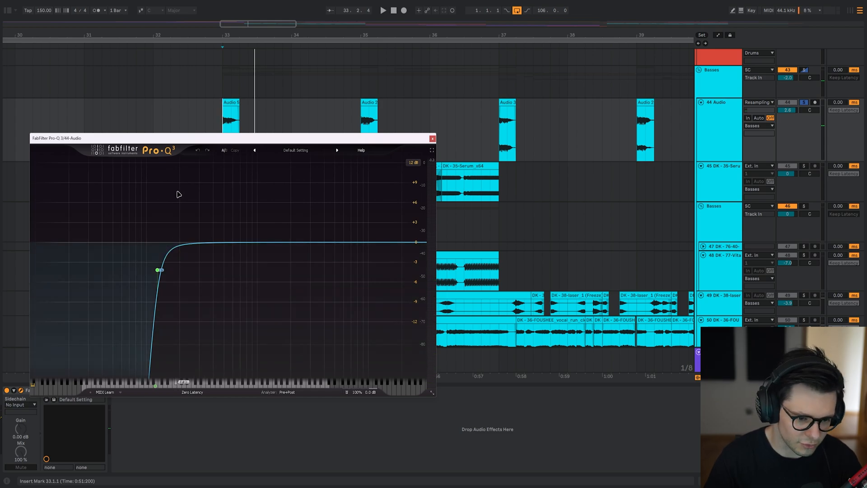
key(Escape)
Split the 45 DK-35-Serum clip at 33.3.1 and delete its silent part from 33.1.1 to 33.3.1.
drag(272, 189, 265, 166)
scroll(258, 168, up, 10)
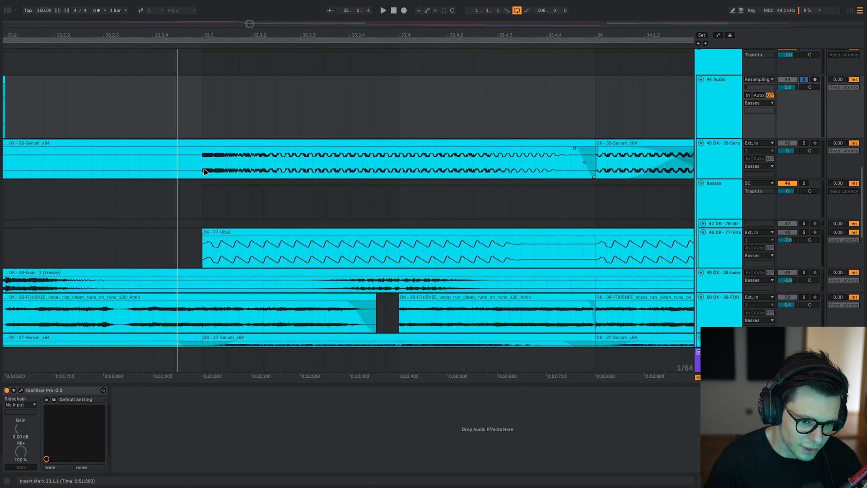
scroll(204, 170, up, 5)
click(205, 170)
scroll(204, 170, down, 8)
key(ctrl+e)
scroll(200, 160, down, 6)
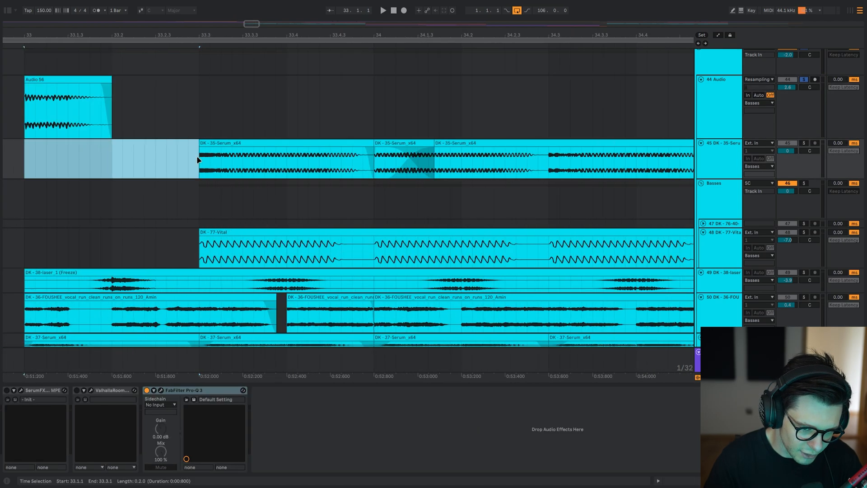
key(Delete)
Enlarge and solo the 45 DK-35-Serum track and play it from 33.3.1.
click(236, 150)
click(237, 142)
scroll(211, 162, up, 2)
click(197, 188)
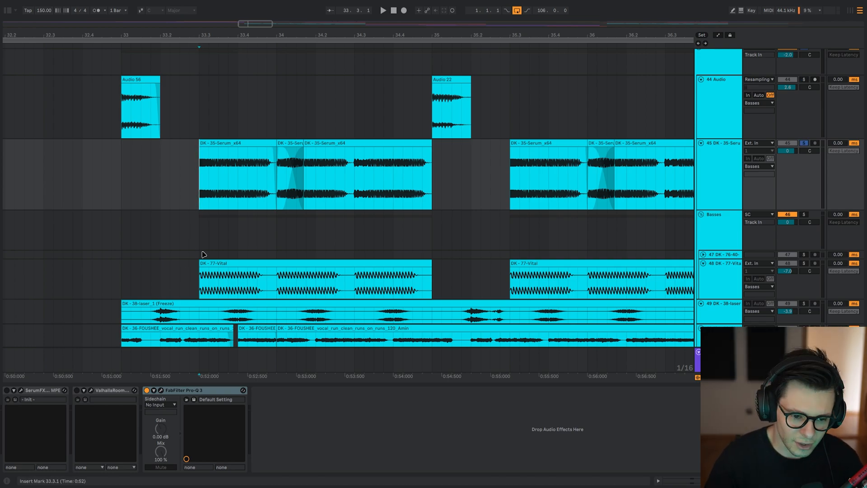
key(space)
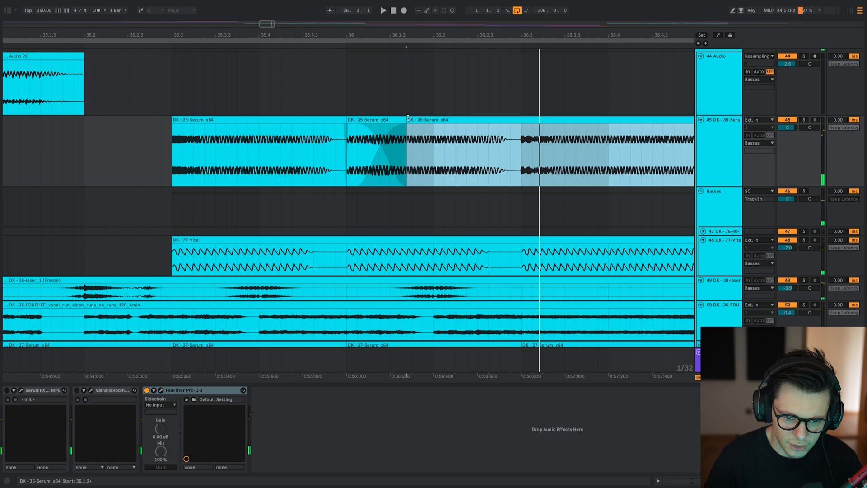
Try extending the 35-Serum clip back to 36.1.1 over the short crossfaded clip, play it, and undo the extension.
drag(407, 135, 347, 136)
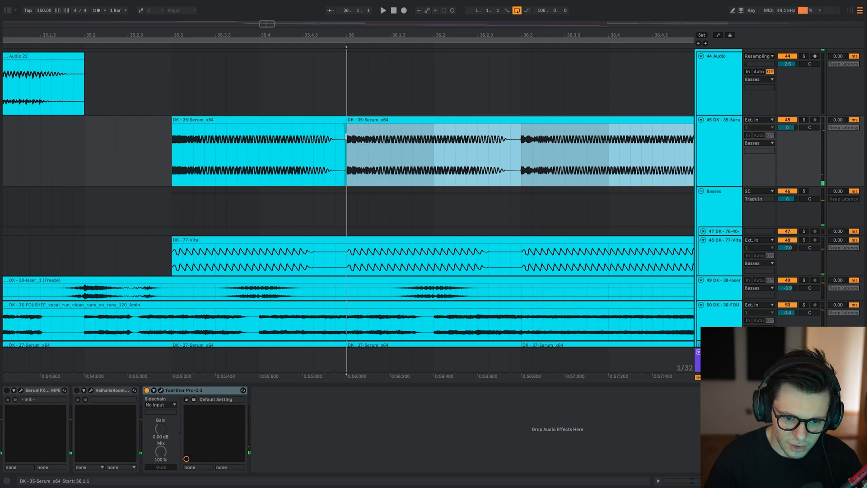
key(space)
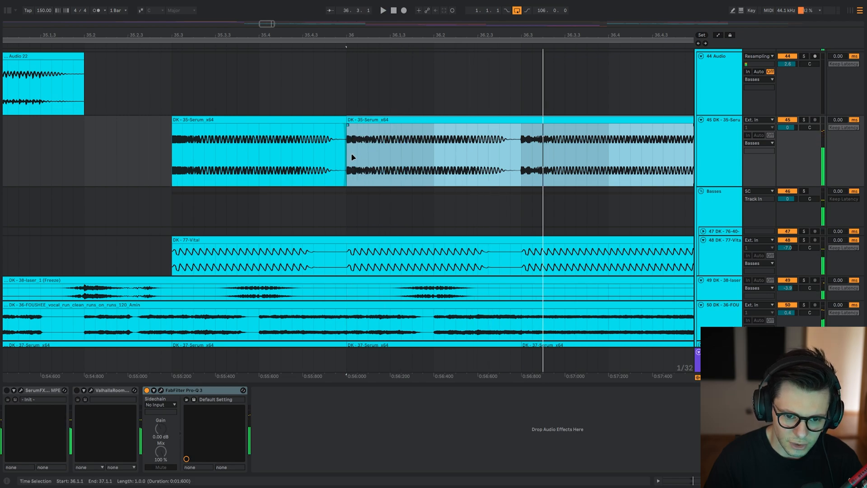
drag(380, 162, 485, 161)
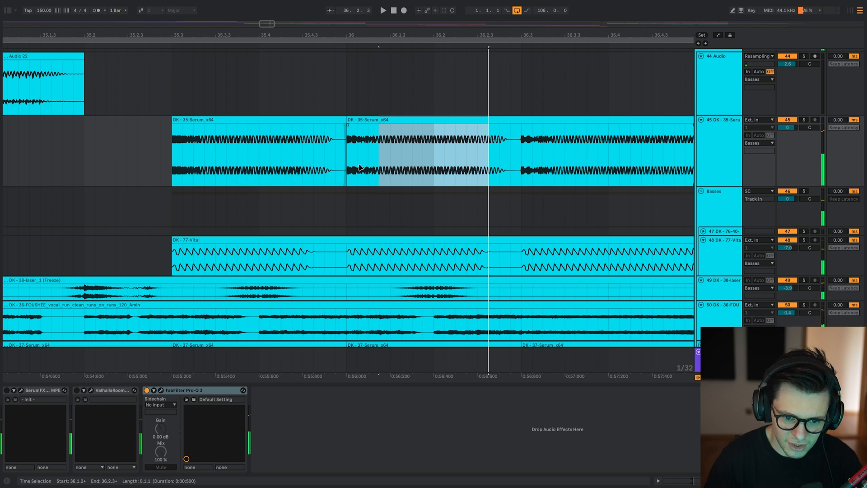
scroll(311, 152, down, 4)
key(ctrl+z)
Select 36.1.1 to 37.1.1 on 45 DK-35-Serum and play the crossfaded bass section.
click(249, 173)
drag(249, 173, 403, 195)
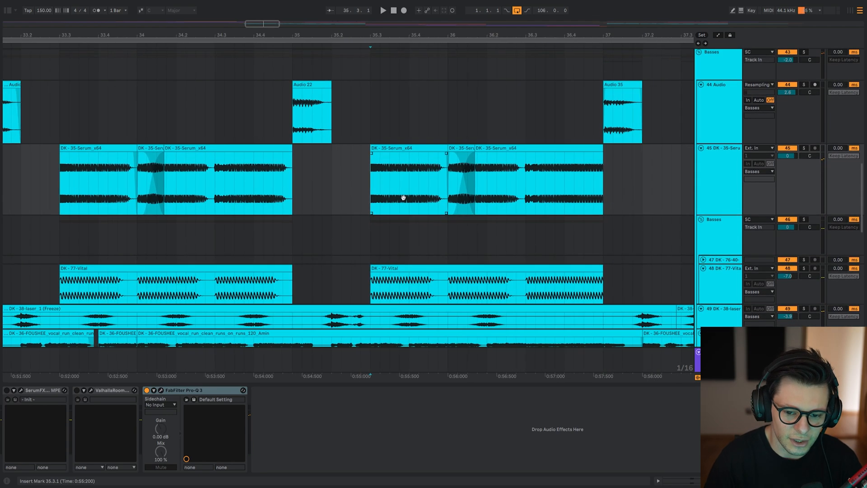
scroll(384, 172, up, 3)
click(407, 147)
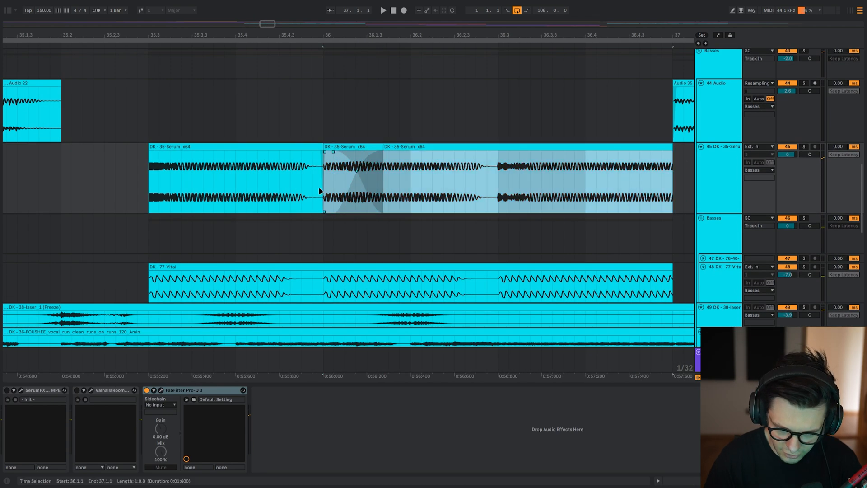
key(space)
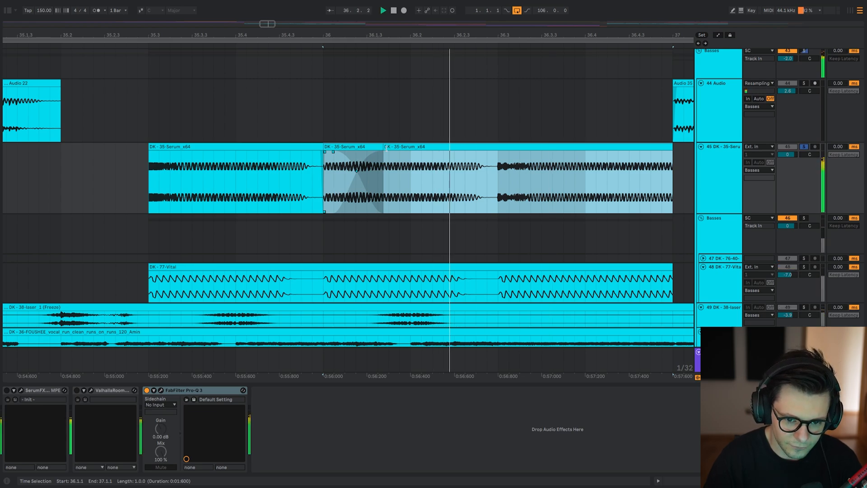
key(space)
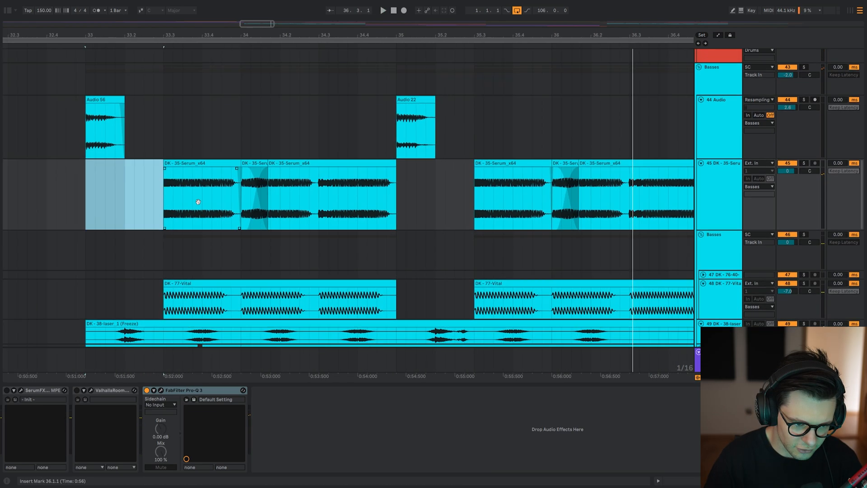
Try extending the first 35-Serum clip from 33.3.1 to 35.4.2, and undo the extension.
drag(198, 201, 225, 201)
click(195, 183)
drag(269, 161, 552, 144)
key(ctrl+z)
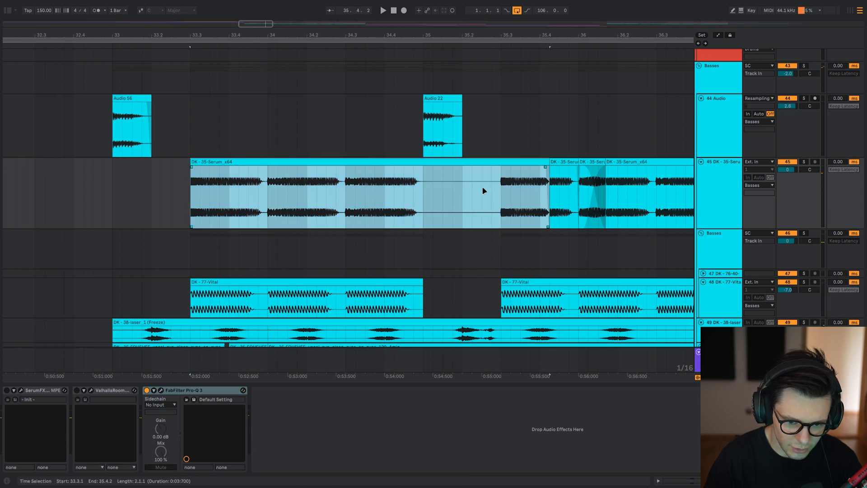
key(ctrl+z)
Play the bass layers together from 33.3.1 to hear the 35-Serum clips in context.
click(202, 194)
drag(238, 198, 252, 190)
click(189, 193)
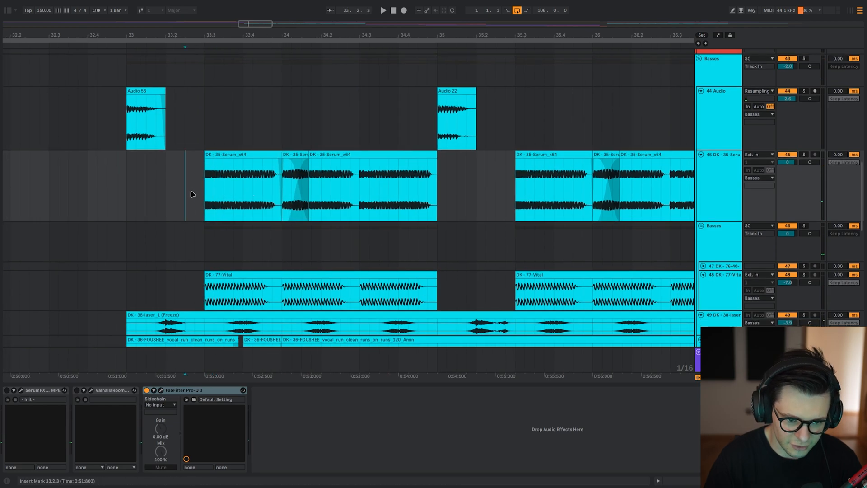
key(space)
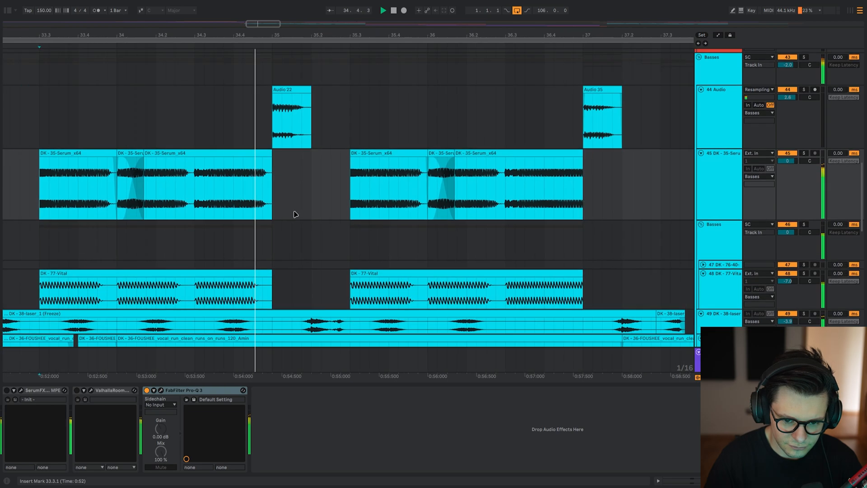
key(space)
Solo 45 DK-35-Serum, play it from 33.3.1, and open its FabFilter Pro-Q 3 with the window moved up.
drag(252, 191, 346, 192)
key(s)
key(space)
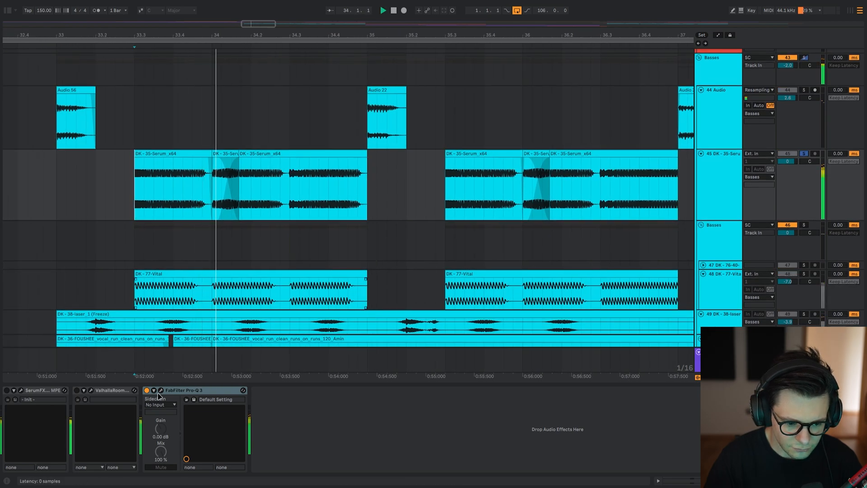
click(161, 391)
drag(278, 93, 333, 63)
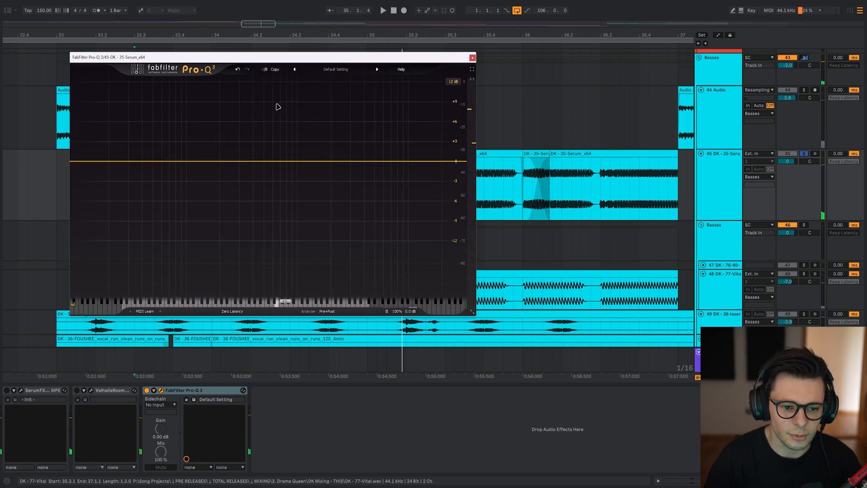
Add a 72 dB/oct low cut on the side channel in the blank EQ state and raise it to about 220 Hz.
key(space)
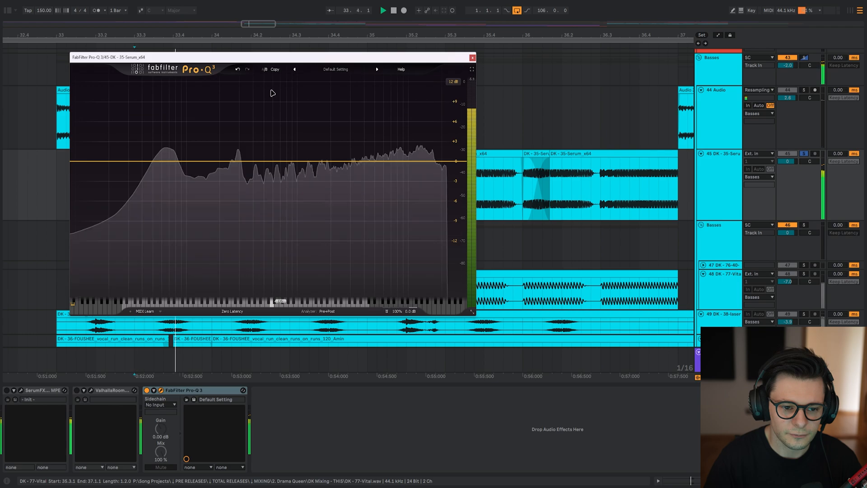
double_click(81, 161)
click(214, 276)
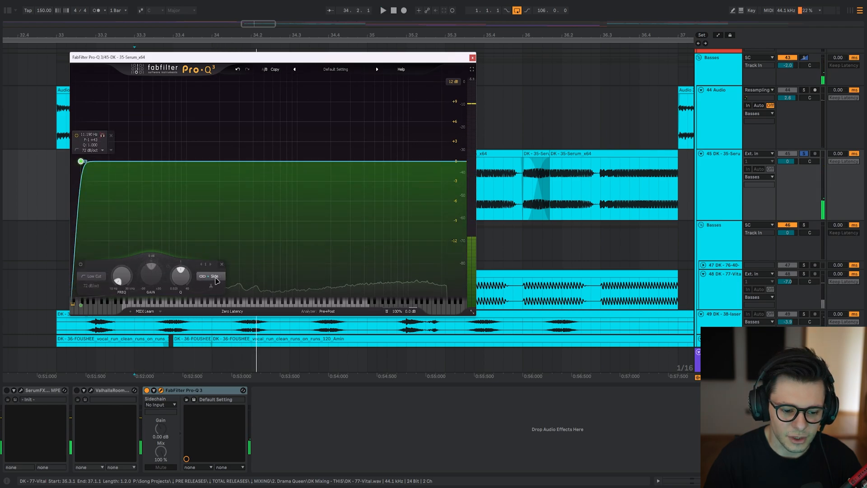
drag(103, 136, 239, 145)
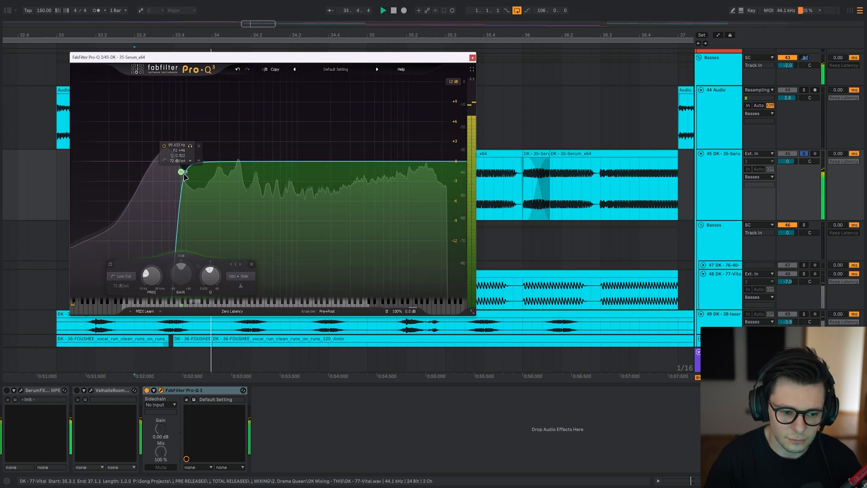
key(space)
drag(181, 174, 224, 204)
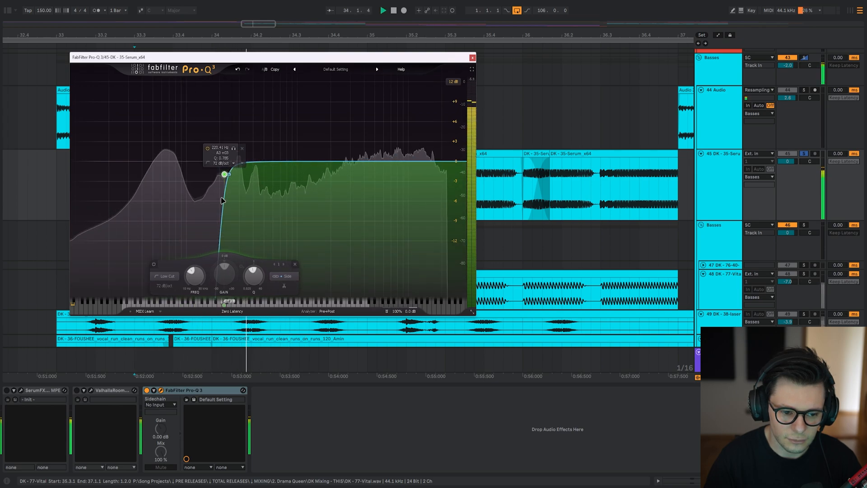
key(space)
Compare the blank-based EQ state with the stored one, and try adding a high-frequency bell before deleting it.
click(265, 70)
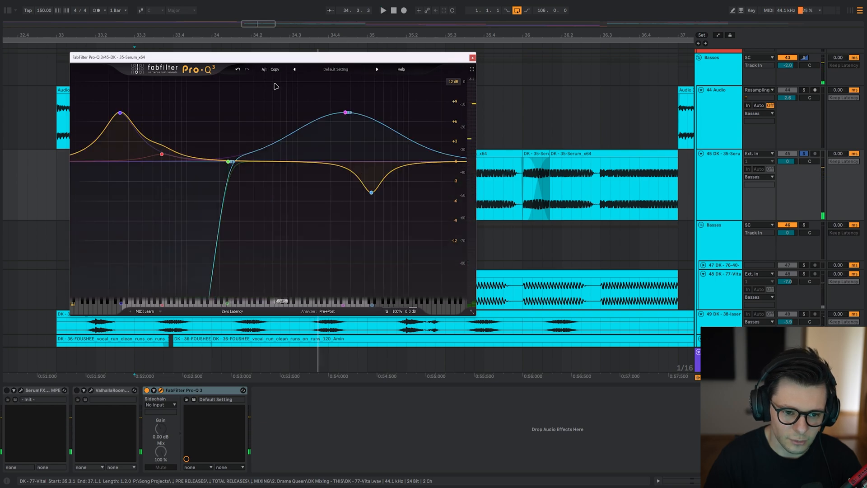
click(265, 69)
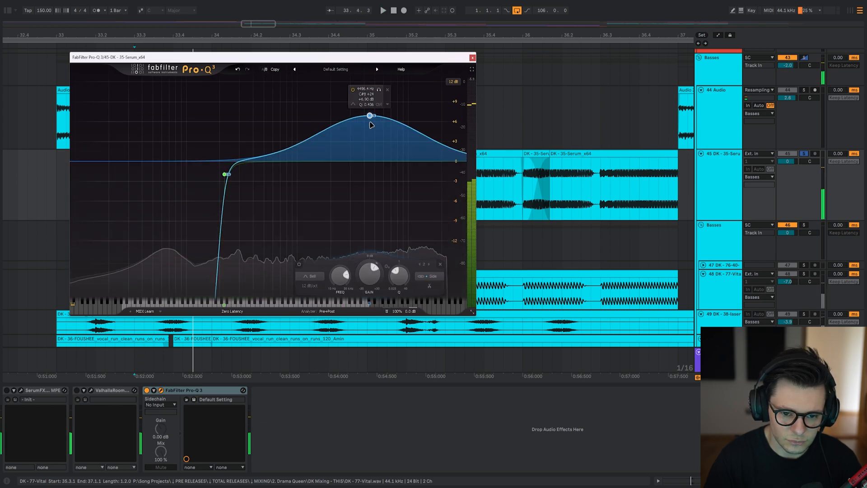
drag(370, 122, 370, 179)
key(Delete)
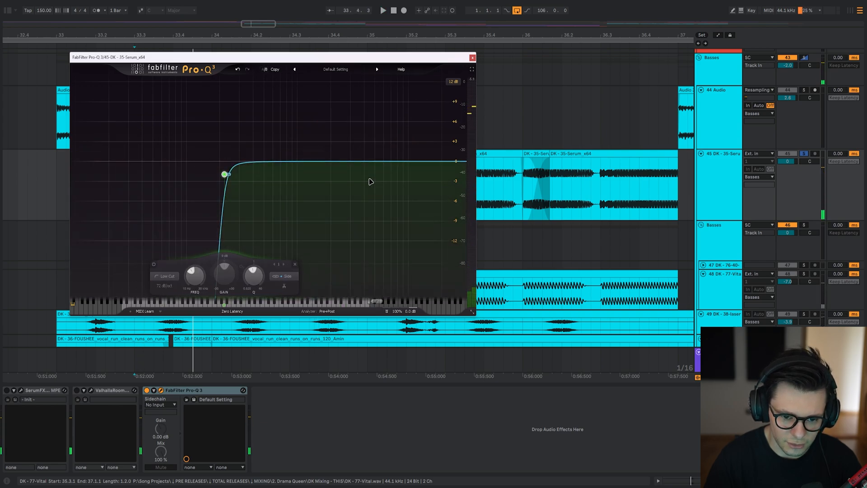
Add a stereo bell band at about 4434 Hz and cut it by about 6 dB while the bass plays.
double_click(372, 83)
drag(368, 91, 369, 160)
key(space)
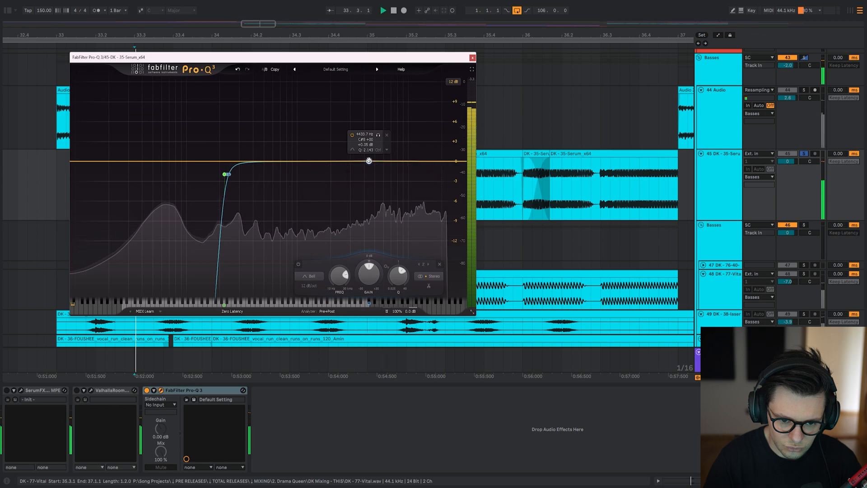
key(space)
key(space)
drag(369, 161, 369, 199)
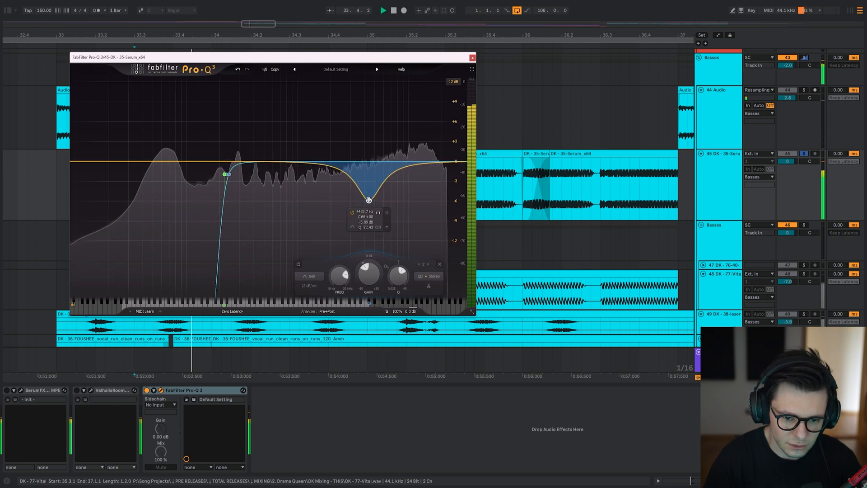
Compare with the stored EQ state and add a wide side-channel bell at about 2422 Hz boosted about 7 dB.
click(264, 69)
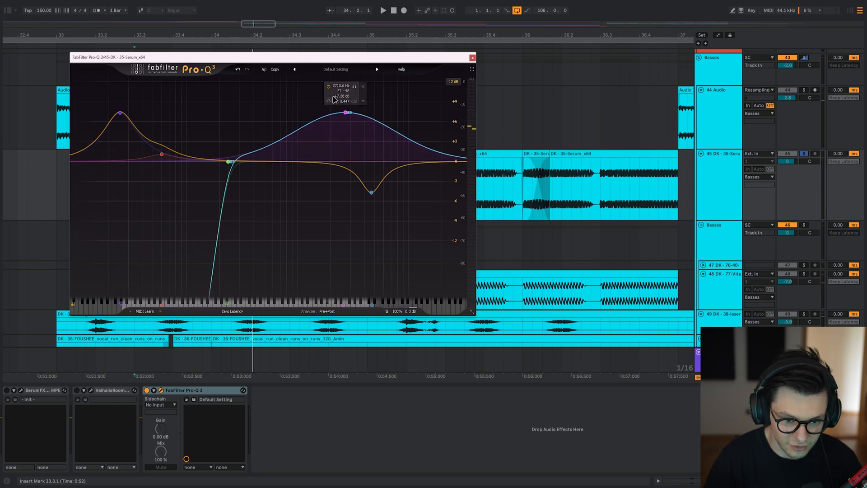
key(space)
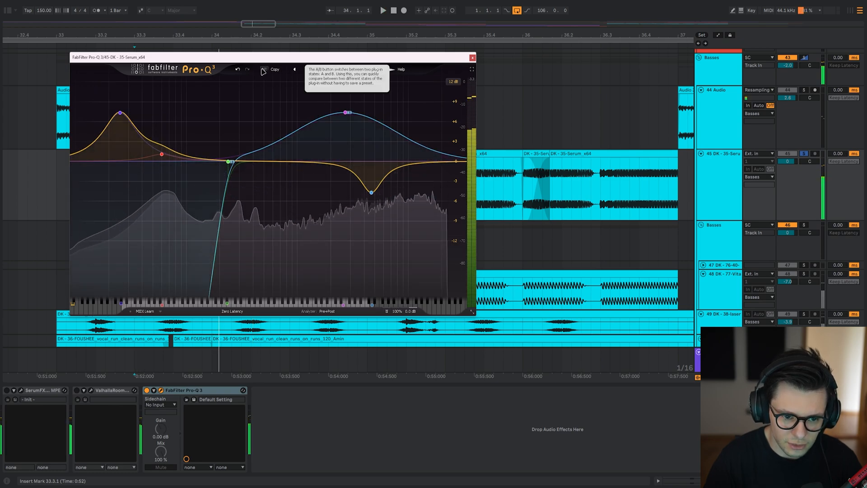
click(263, 69)
mouse_move(339, 113)
mouse_down()
mouse_move(340, 88)
mouse_move(342, 116)
mouse_up()
key(space)
key(space)
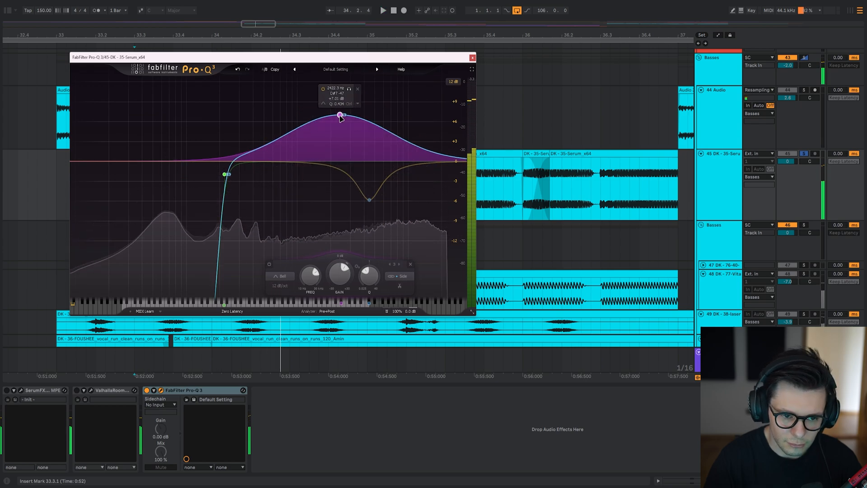
Switch to the stored EQ state, play the bass, and audition the low boost at about 25 Hz on its own.
click(264, 69)
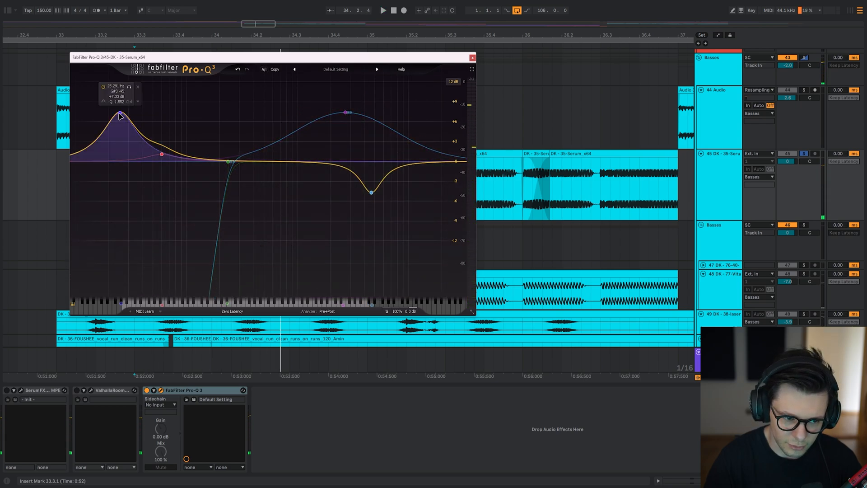
key(space)
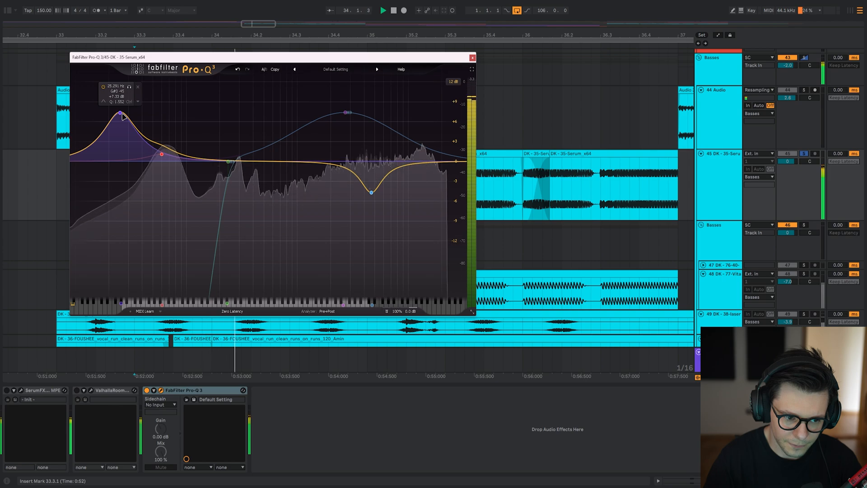
click(129, 87)
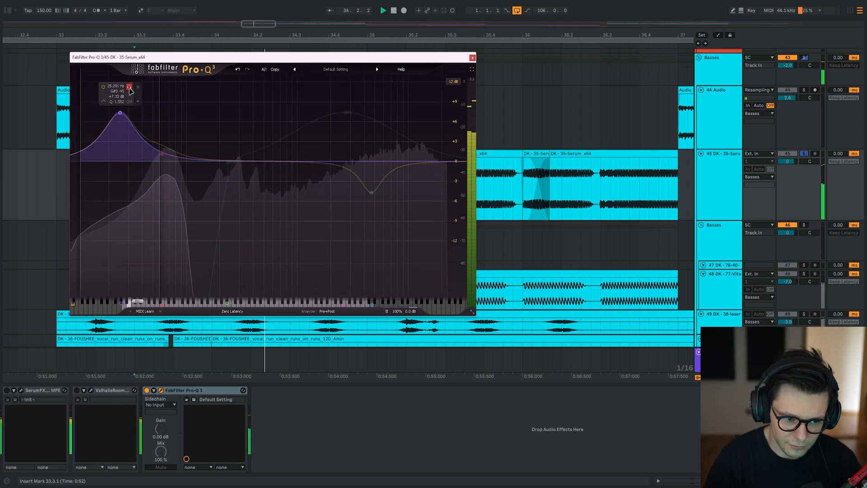
click(129, 86)
Compare the two EQ states during playback, return to the stored curve, and close the EQ window.
click(264, 70)
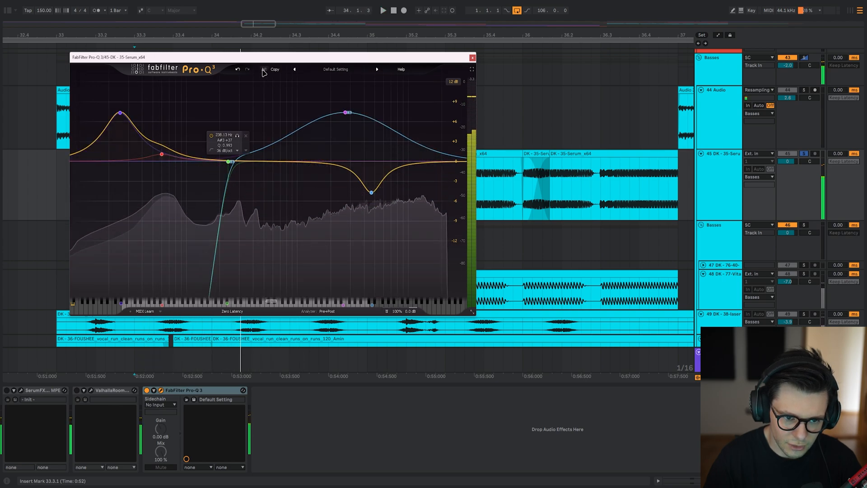
click(265, 70)
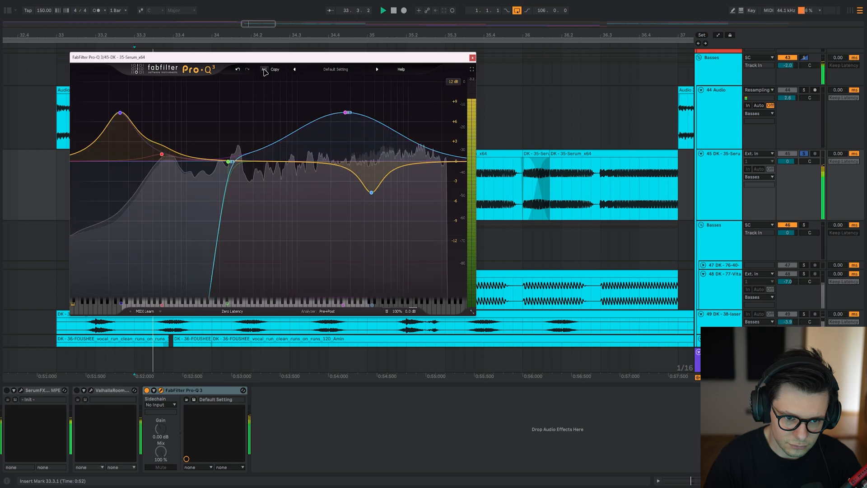
key(Escape)
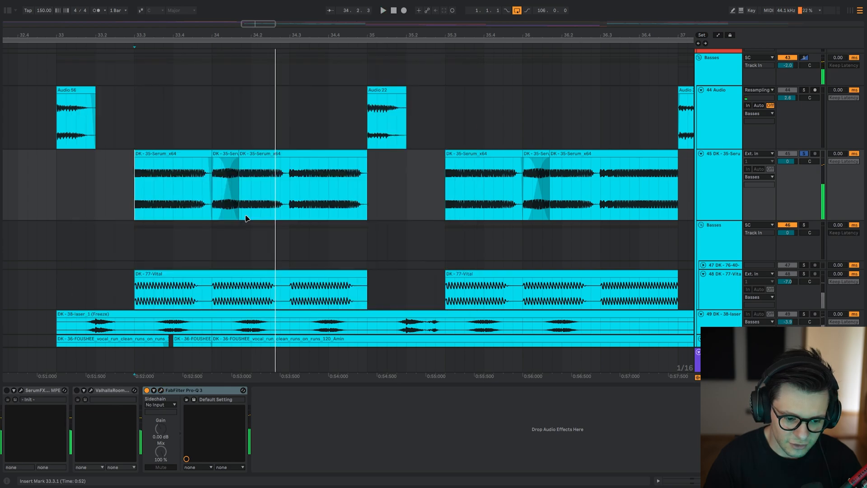
scroll(325, 212, down, 3)
mouse_move(287, 261)
mouse_down()
mouse_move(304, 135)
mouse_move(290, 226)
mouse_move(269, 150)
mouse_up()
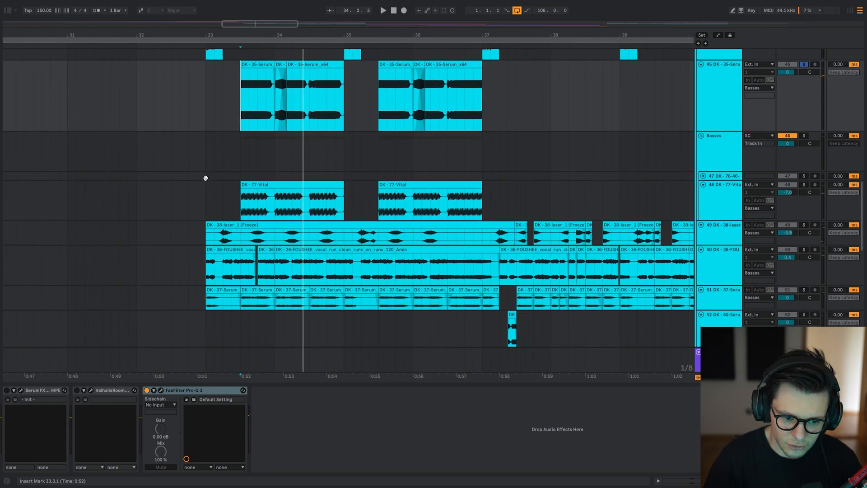
Survey the bass layers across the arrangement and solo the Vital layer for playback from bar 33.3.
click(241, 156)
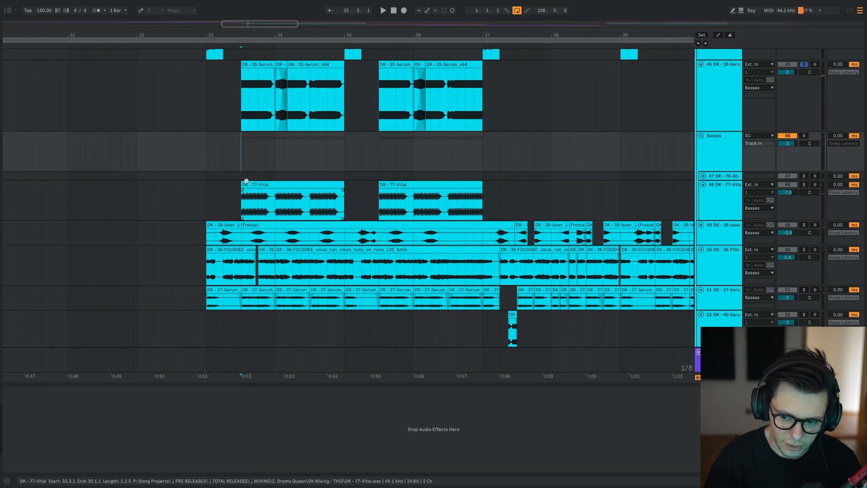
scroll(247, 187, up, 5)
key(w)
scroll(497, 194, up, 4)
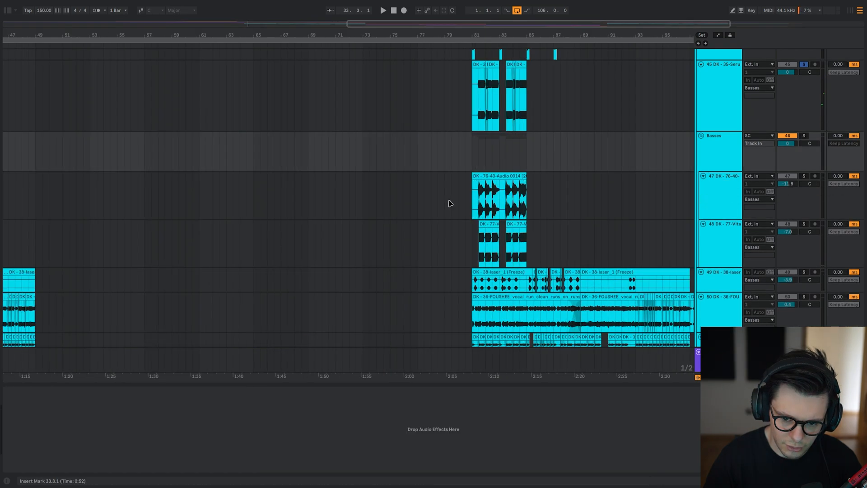
drag(34, 201, 315, 144)
drag(146, 124, 281, 180)
click(246, 287)
key(s)
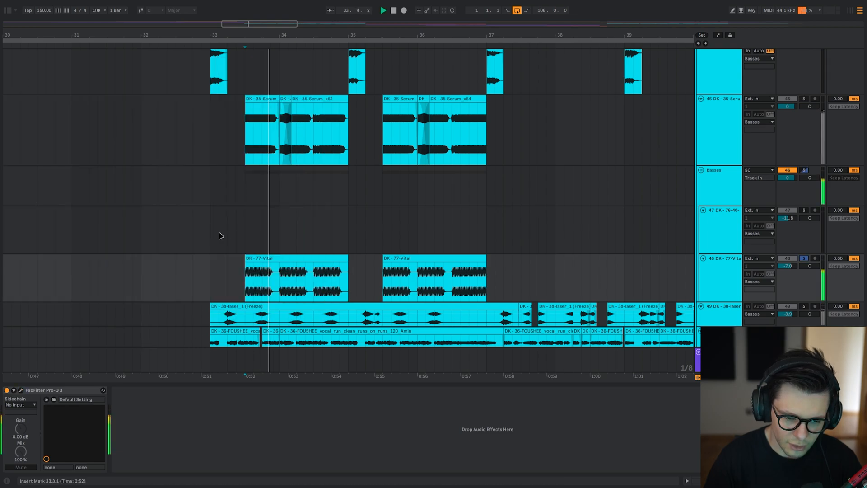
Solo the 35-Serum bass layer, play it from bar 33.3, and release the solo.
scroll(266, 156, up, 3)
click(222, 160)
key(s)
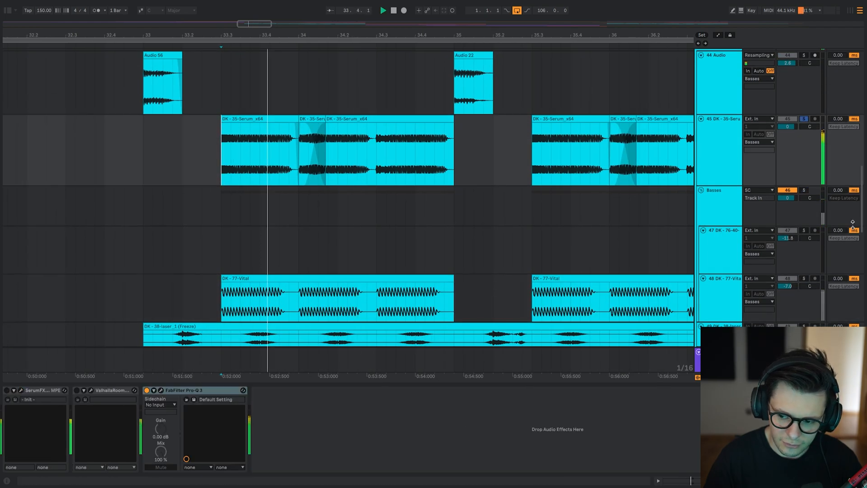
key(space)
key(s)
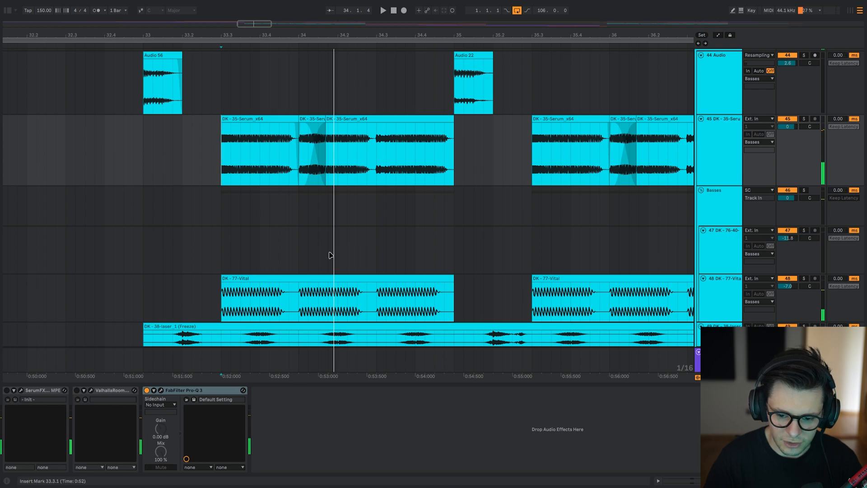
Play the Serum and Vital layers together through the Basses group from bar 33.3.
click(708, 206)
key(space)
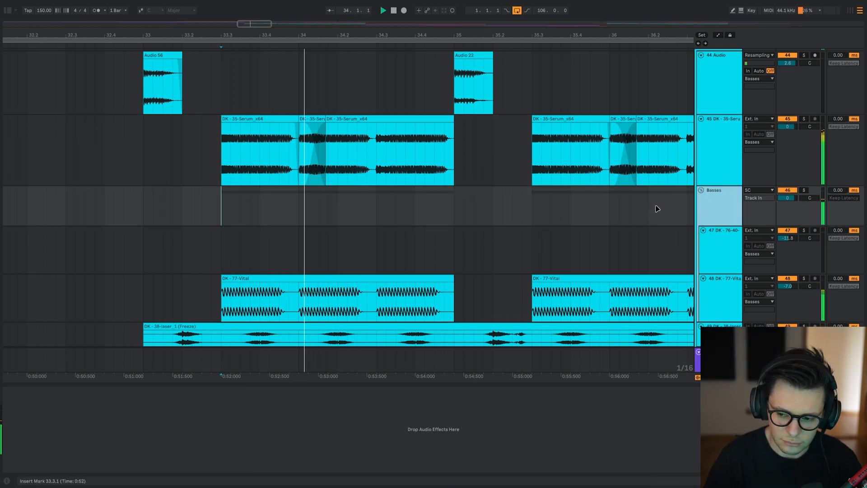
click(246, 304)
click(223, 163)
key(space)
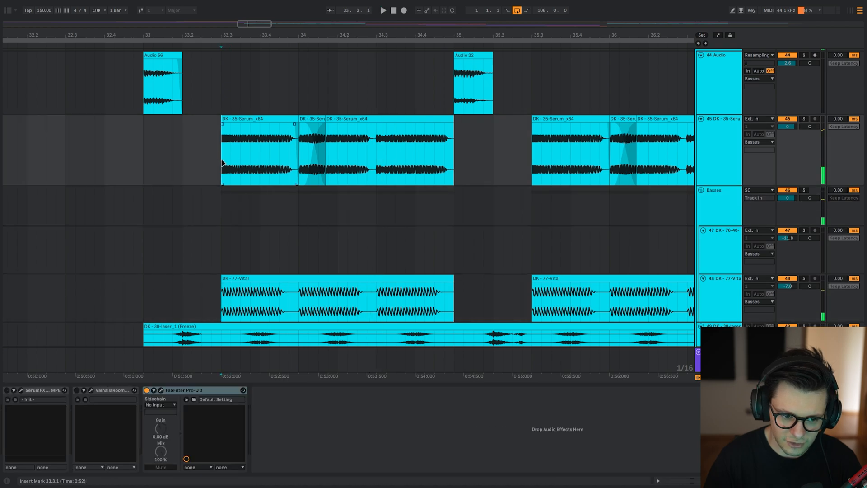
Try a narrow bell boost of about 2 dB at about 68 Hz in the Serum layer's EQ, remove it, and close the EQ.
click(161, 390)
key(space)
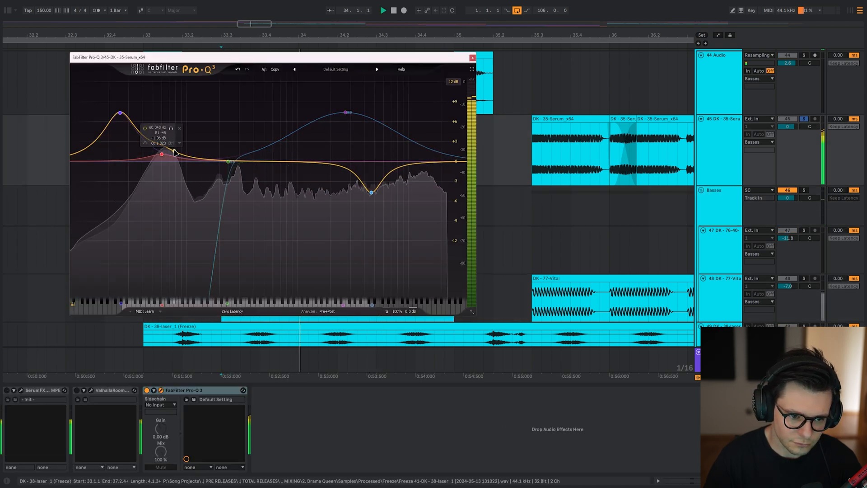
mouse_move(165, 150)
mouse_down()
mouse_move(166, 128)
mouse_move(158, 134)
mouse_move(170, 136)
mouse_up()
scroll(166, 132, up, 5)
key(space)
key(space)
key(space)
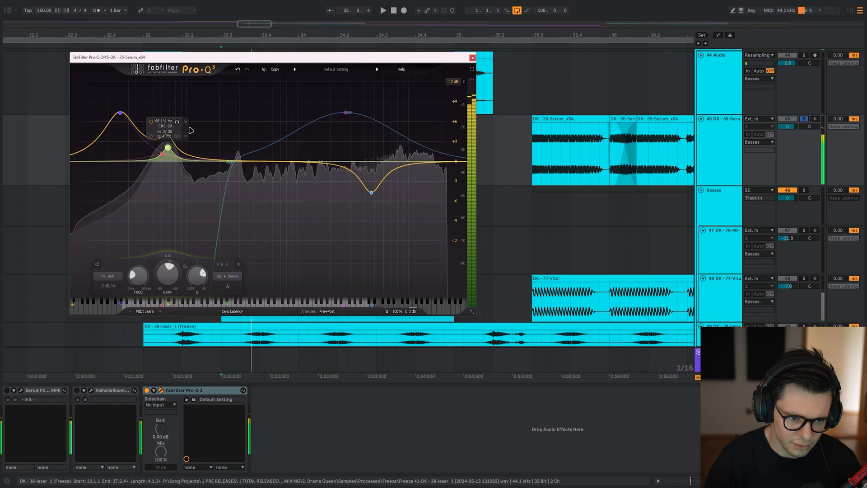
key(space)
click(186, 121)
key(Escape)
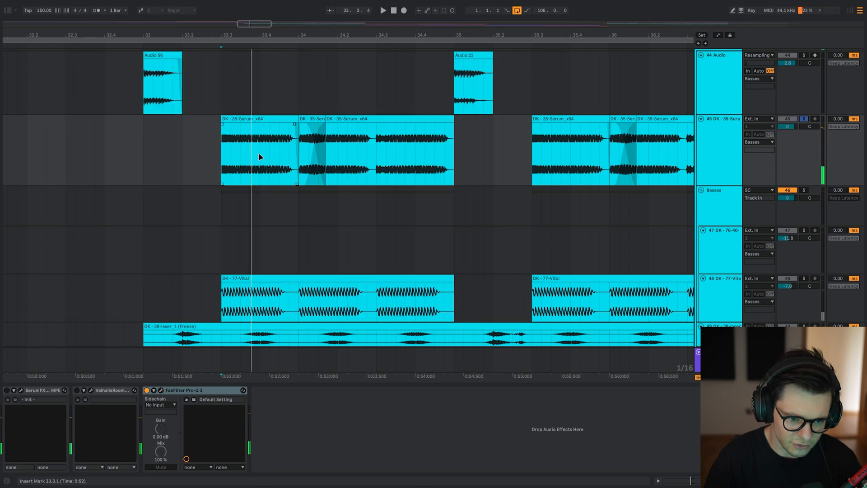
Open the Pro-Q 3 windows of the Vital and Serum layers and arrange them side by side.
click(221, 301)
click(22, 390)
key(space)
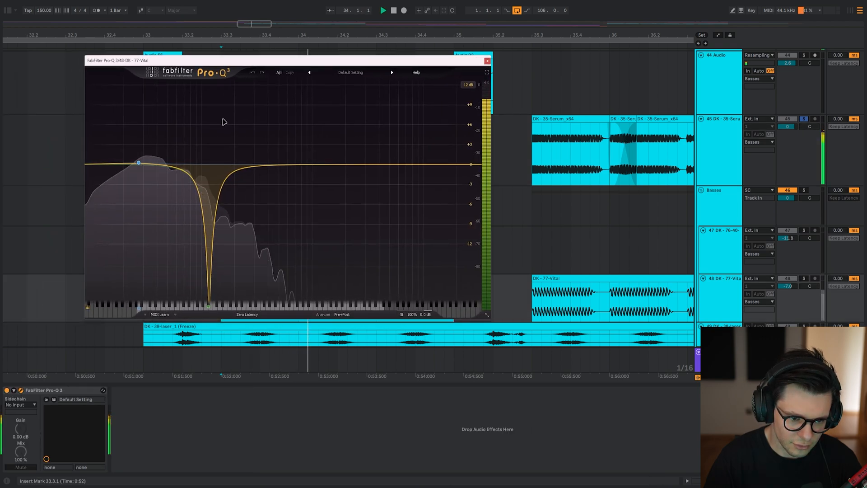
drag(248, 51, 508, 28)
click(221, 156)
click(160, 391)
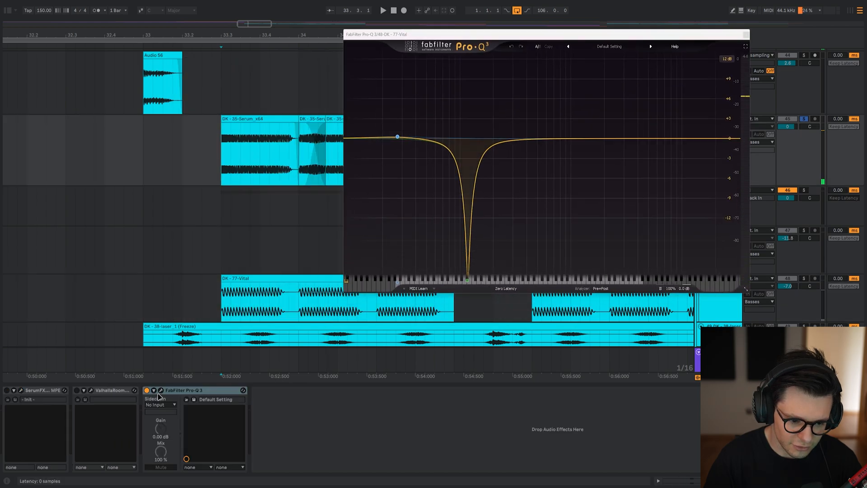
click(160, 390)
Compare the Serum and Vital layers' spectra during playback and close the Serum layer's EQ.
key(space)
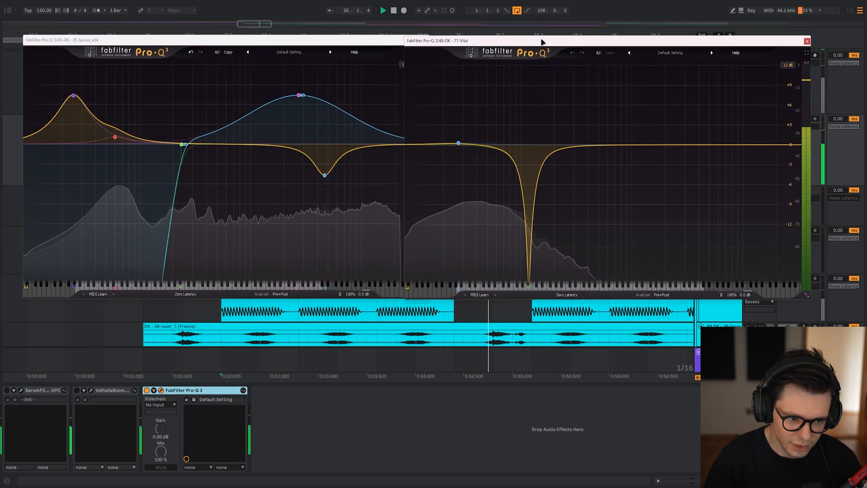
click(253, 243)
key(space)
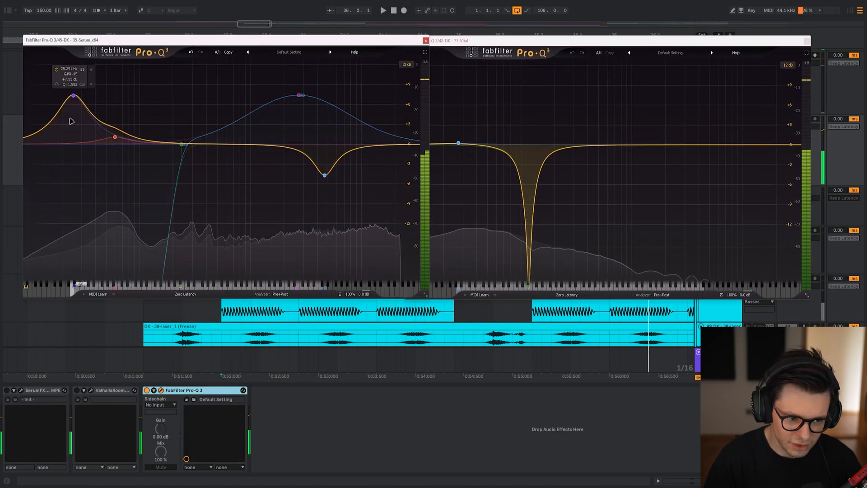
key(space)
Try boosting the Vital layer's low bell at about 26 Hz by about 10.5 dB and audition it during playback.
key(space)
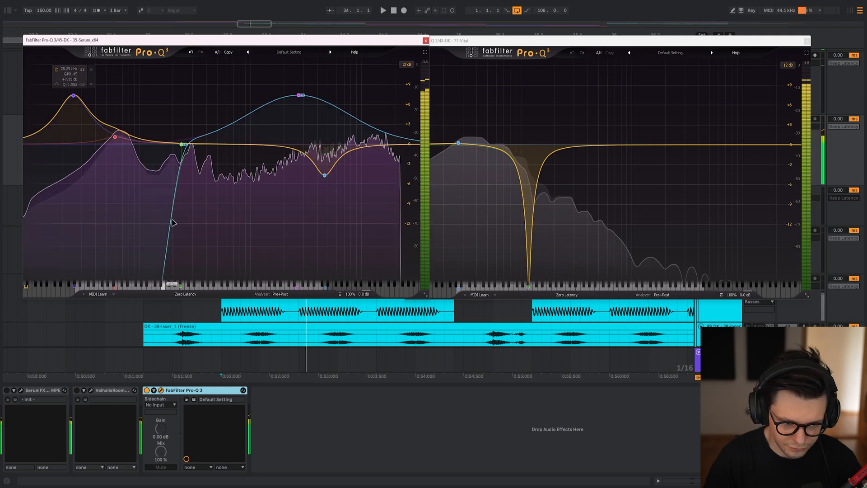
click(426, 41)
key(space)
drag(475, 145, 456, 77)
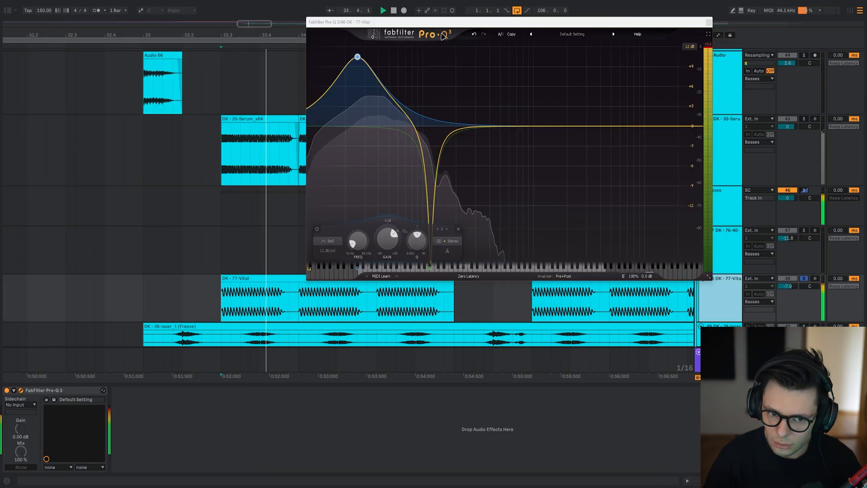
drag(426, 22, 527, 53)
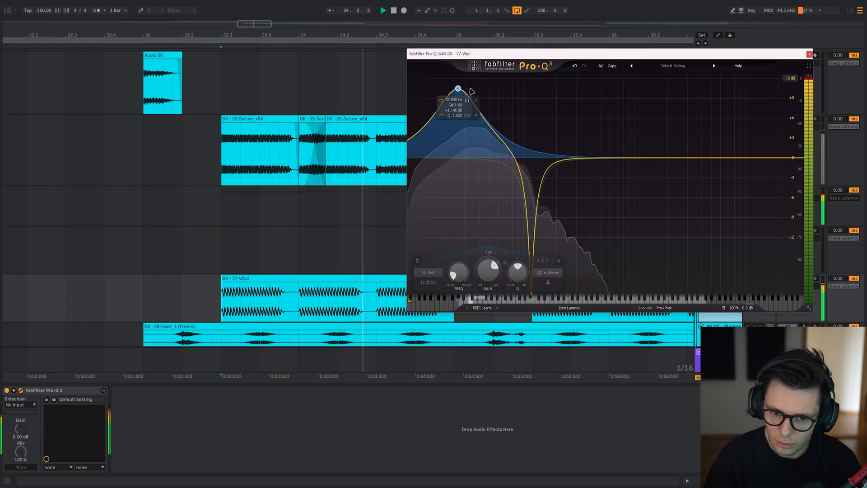
click(469, 102)
key(space)
key(space)
key(space)
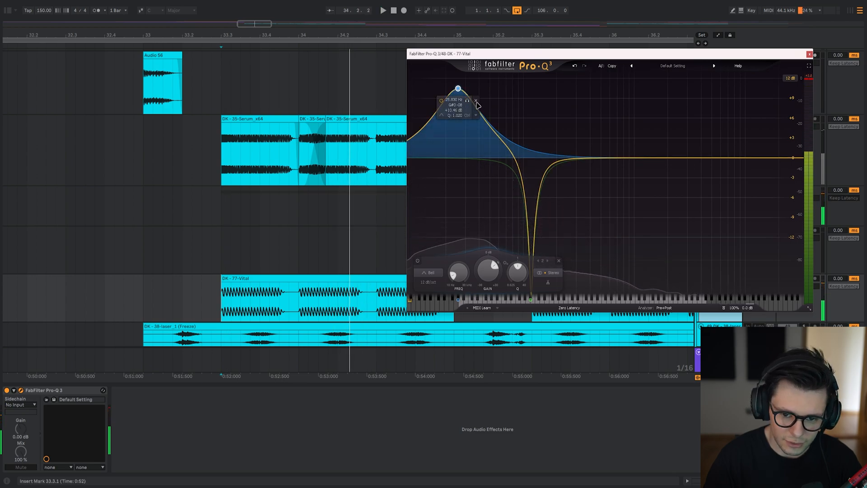
Delete the Vital layer's low bell band and set the EQ display range to 30 dB.
click(476, 101)
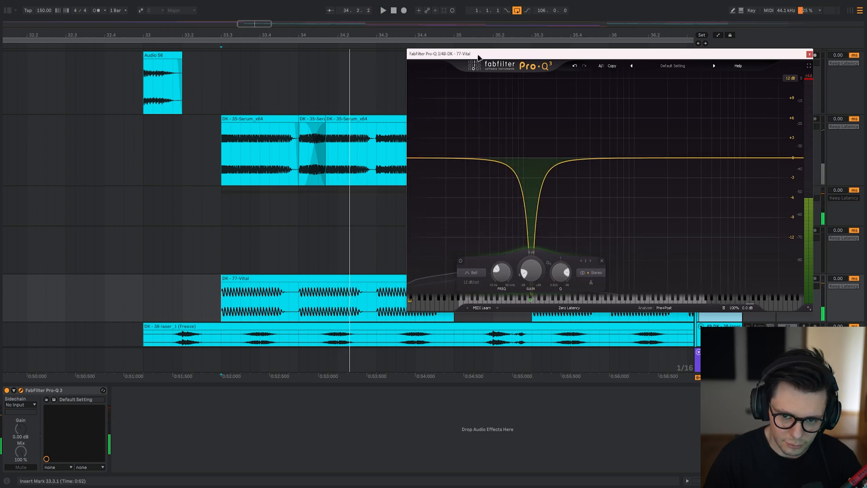
drag(479, 53, 443, 45)
click(753, 71)
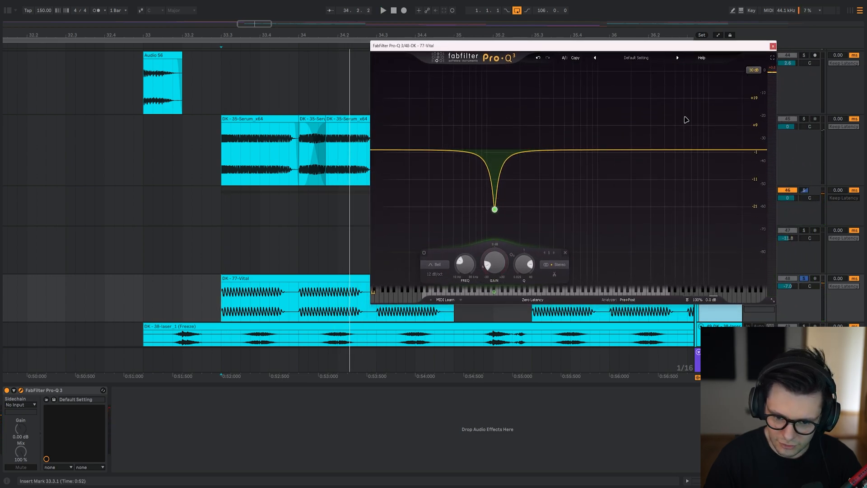
Bypass the Vital layer's narrow cut at about 118 Hz during playback and re-enable it.
drag(515, 230, 470, 174)
click(477, 183)
key(space)
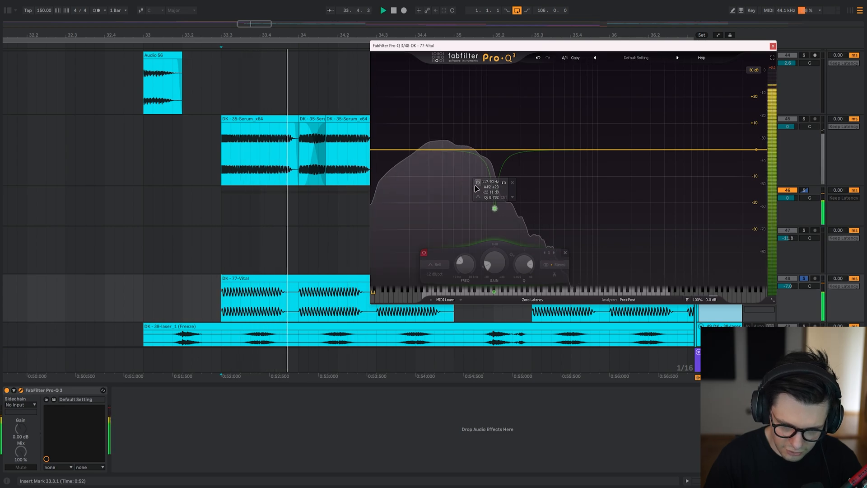
click(477, 183)
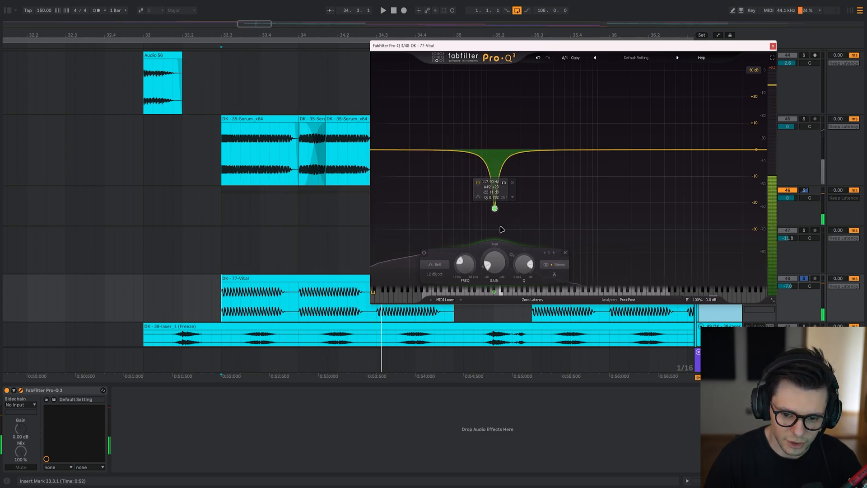
Try adjusting the Vital layer's 118 Hz cut while listening, and undo the change.
drag(503, 182, 505, 78)
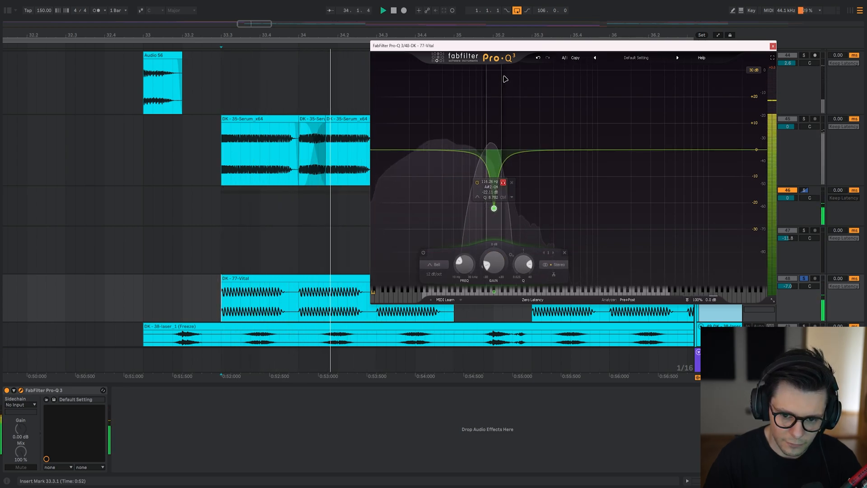
key(space)
click(539, 58)
Play the Vital layer, bypass its 118 Hz cut, and listen to it with the other layers unsoloed.
key(space)
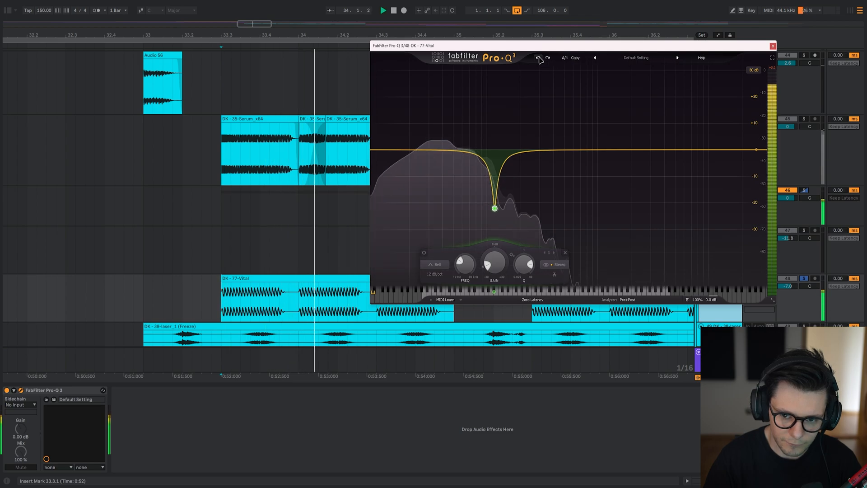
click(424, 253)
key(space)
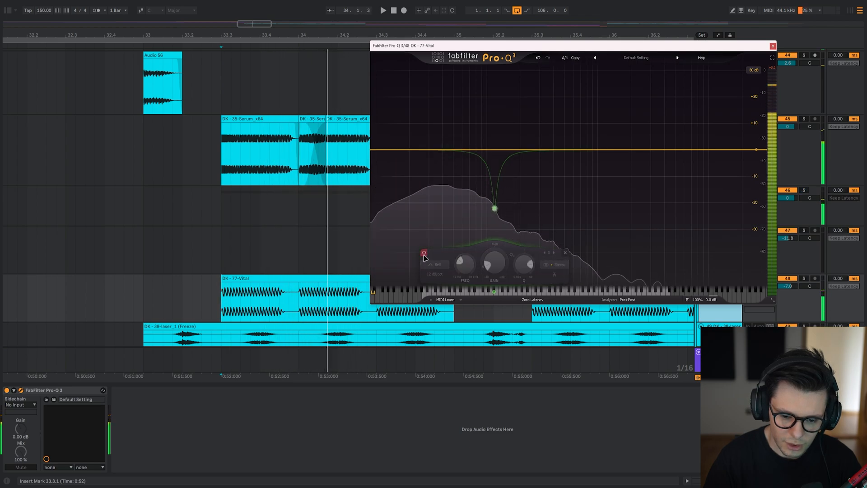
key(space)
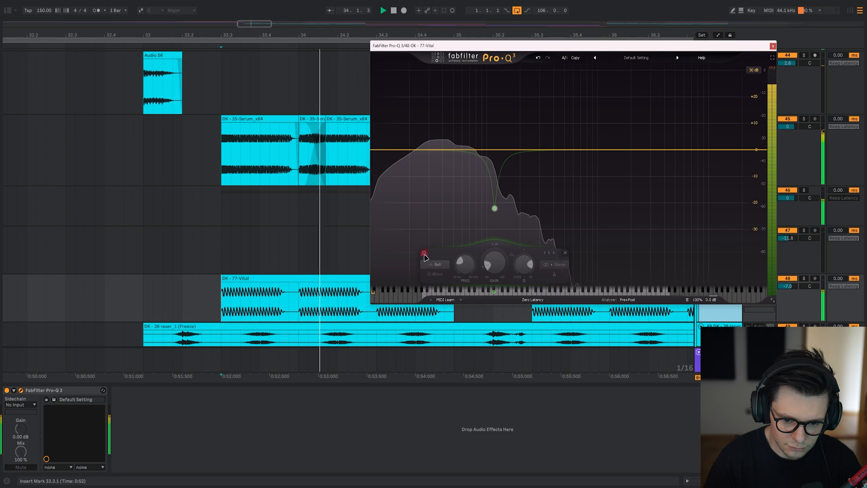
Compare the full bass with the Vital layer's 118 Hz cut on and off in repeated playback, leaving the cut enabled.
click(424, 253)
key(space)
key(space)
click(423, 253)
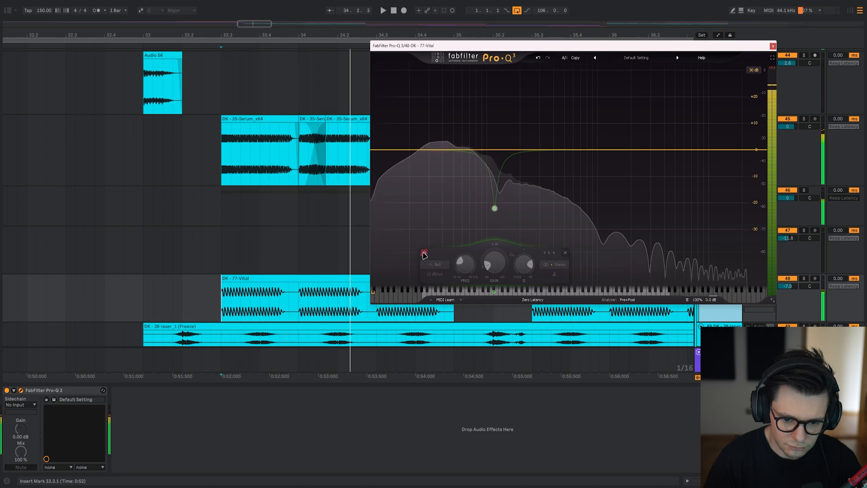
key(space)
key(space)
key(space)
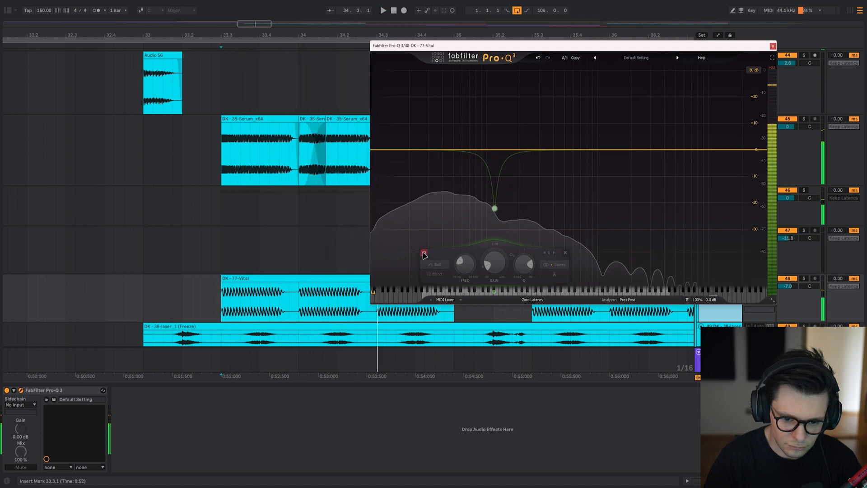
key(space)
click(424, 254)
Stop playback, set the Vital EQ's display range to 6 dB, and close its window.
key(space)
key(space)
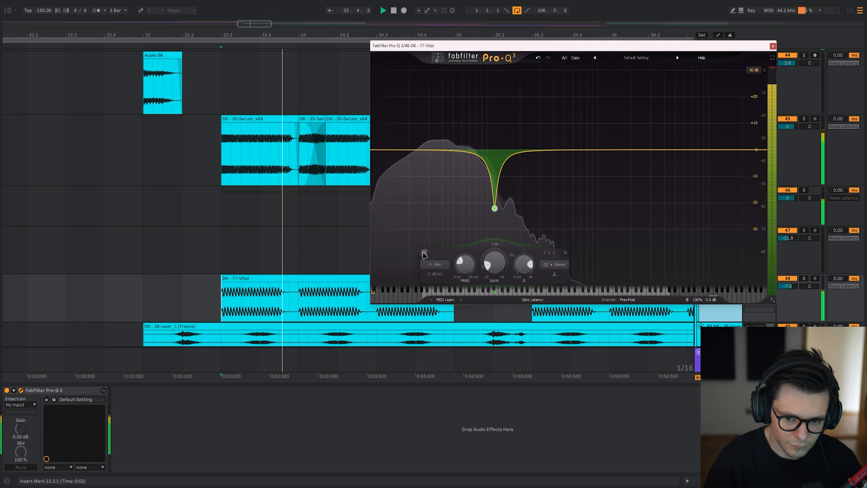
key(space)
click(753, 70)
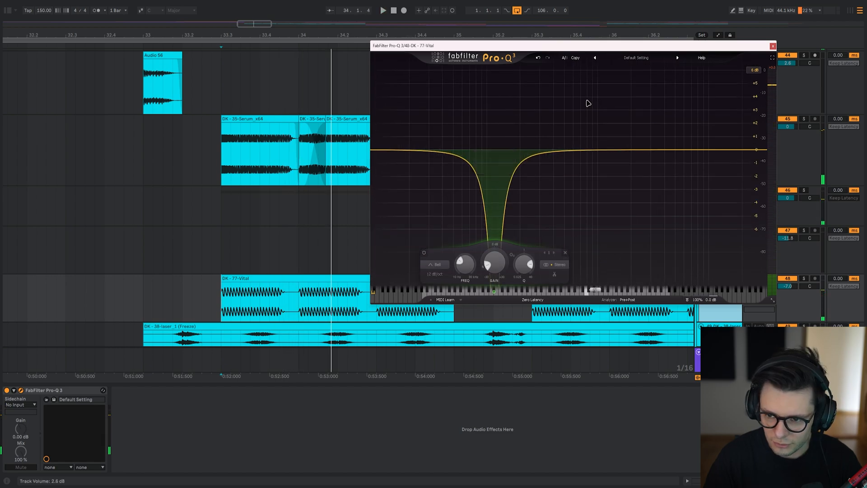
key(ctrl+alt+p)
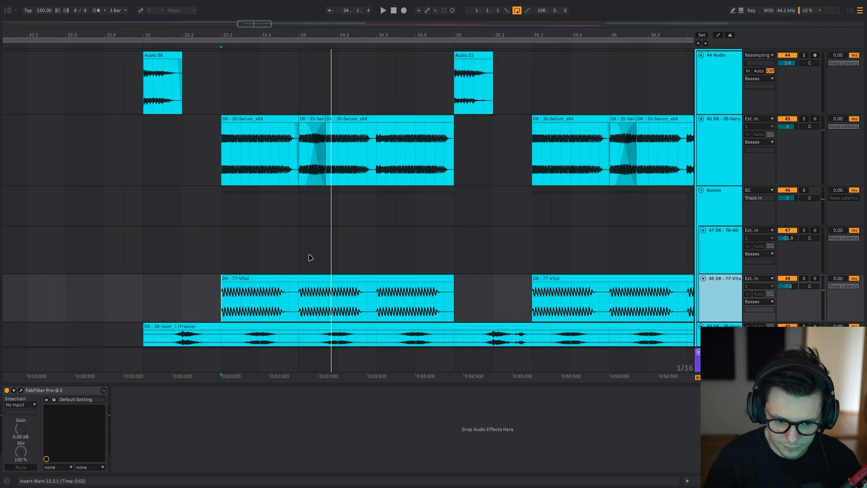
Solo the 38-laser layer, play it from bar 33, and examine its waveform up close.
scroll(237, 208, up, 3)
key(space)
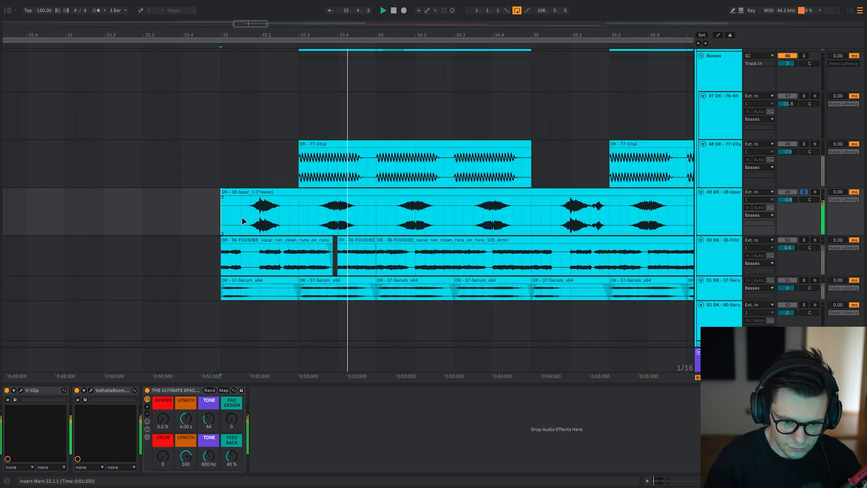
scroll(242, 216, up, 2)
scroll(243, 220, up, 5)
key(space)
drag(358, 220, 302, 232)
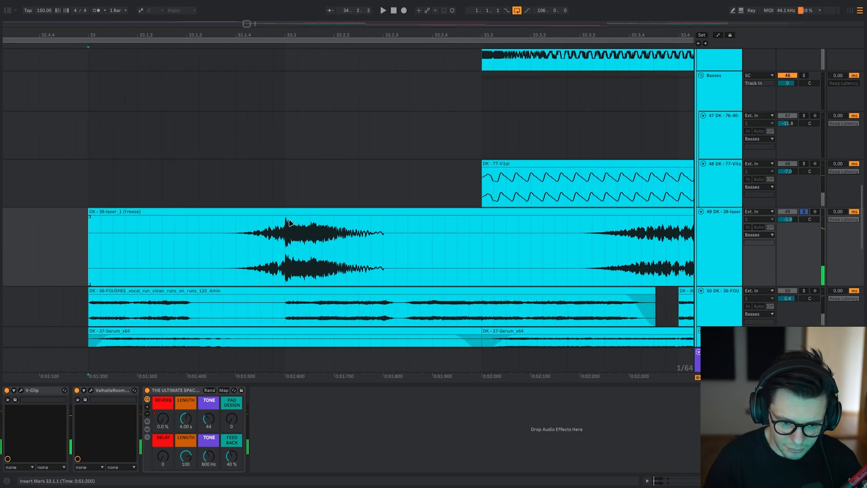
Open the laser layer's V-Clip, show its visualizer, and place the window clear of the laser waveform.
click(21, 390)
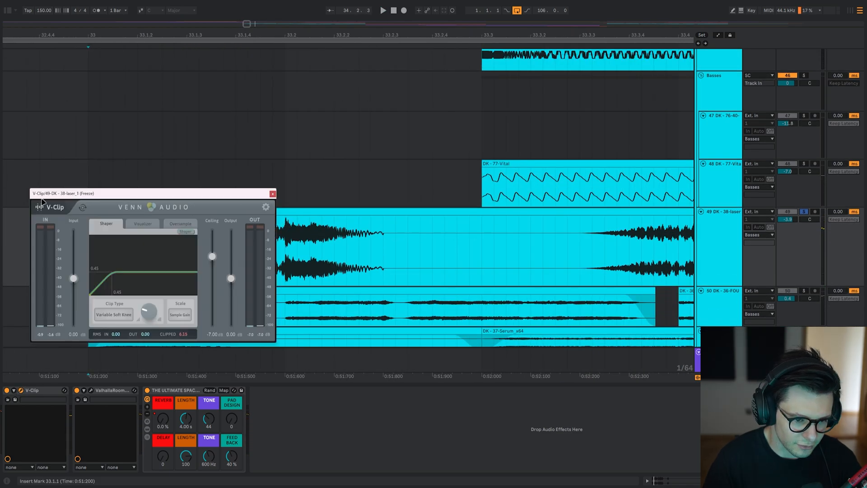
click(142, 222)
drag(171, 192, 1, 123)
mouse_move(241, 253)
mouse_down()
mouse_move(217, 239)
mouse_move(244, 248)
mouse_up()
drag(45, 123, 294, 30)
drag(304, 264, 290, 288)
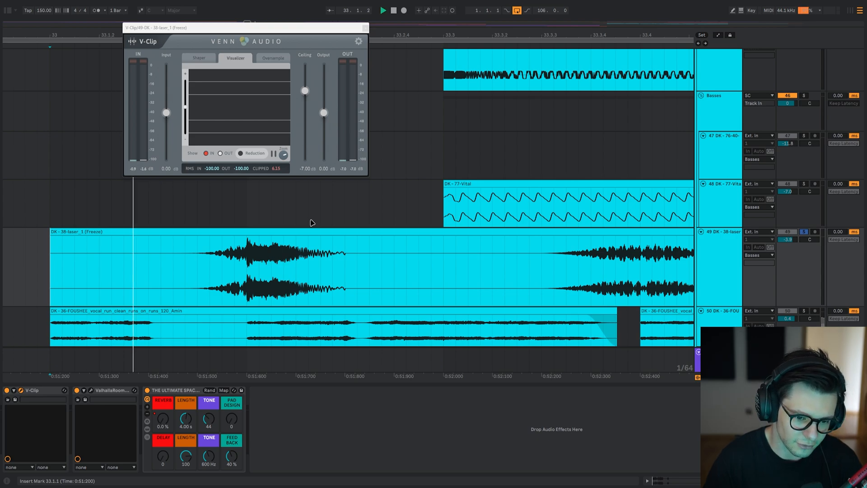
Try lowering V-Clip's ceiling to about -18 dB while the laser plays, undo the change, and close V-Clip.
key(space)
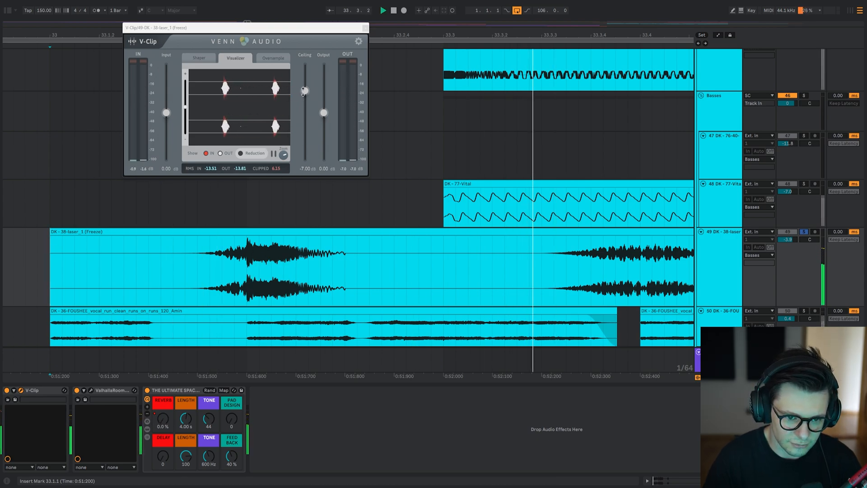
drag(303, 91, 303, 116)
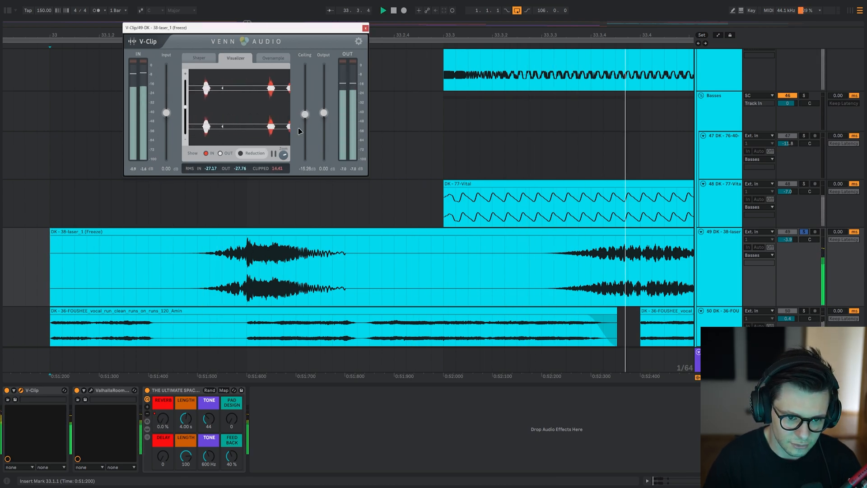
key(space)
key(ctrl+z)
key(Escape)
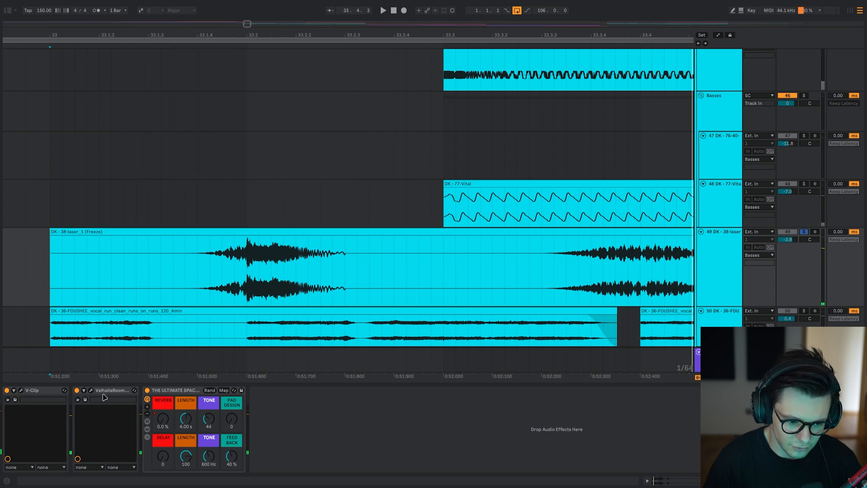
Open the laser layer's ValhallaRoom and play the laser from 33.1.4 with the Ultimate Space rack bypassed.
click(91, 390)
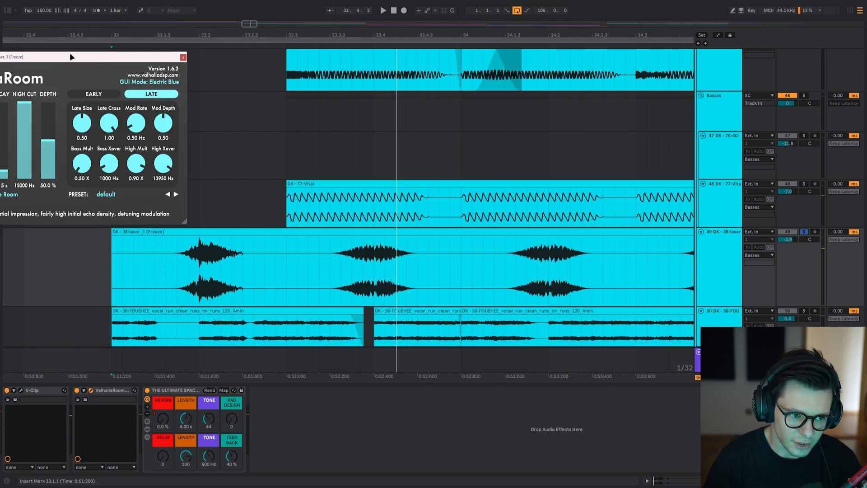
drag(71, 57, 257, 85)
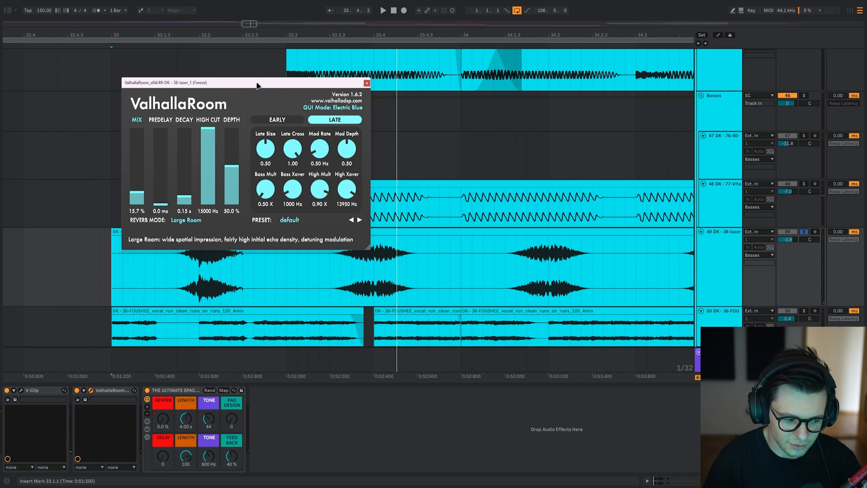
key(space)
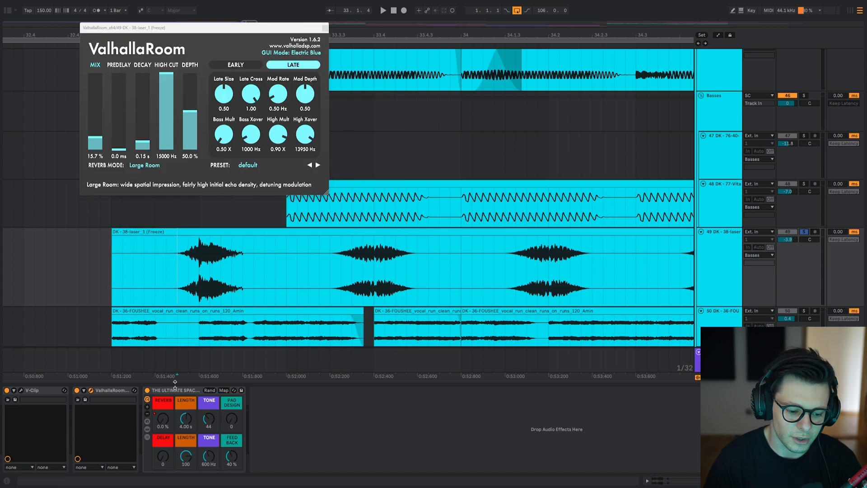
click(175, 390)
key(0)
click(114, 391)
key(0)
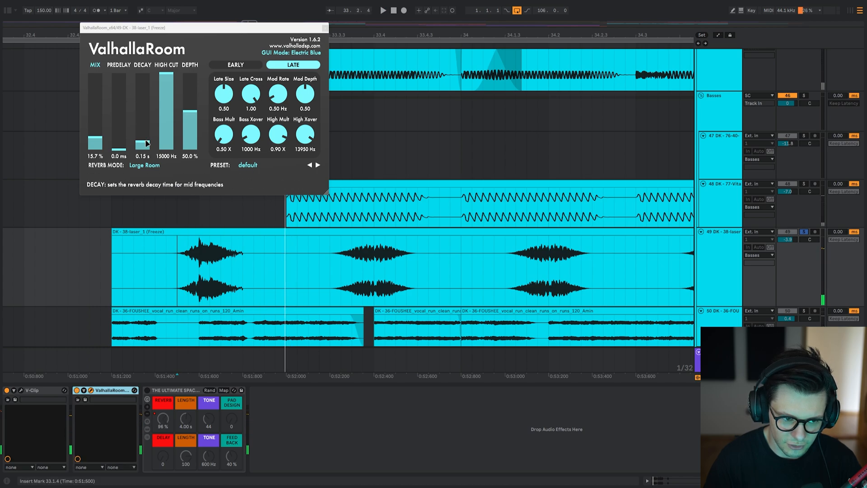
Try ValhallaRoom's mix at 100% while the laser plays, restore it to 15.7%, and close the reverb.
drag(94, 138, 95, 71)
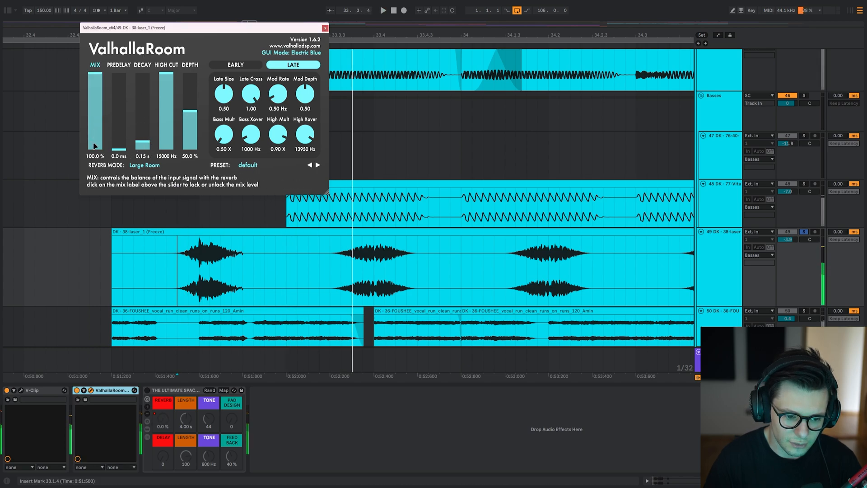
key(space)
key(space)
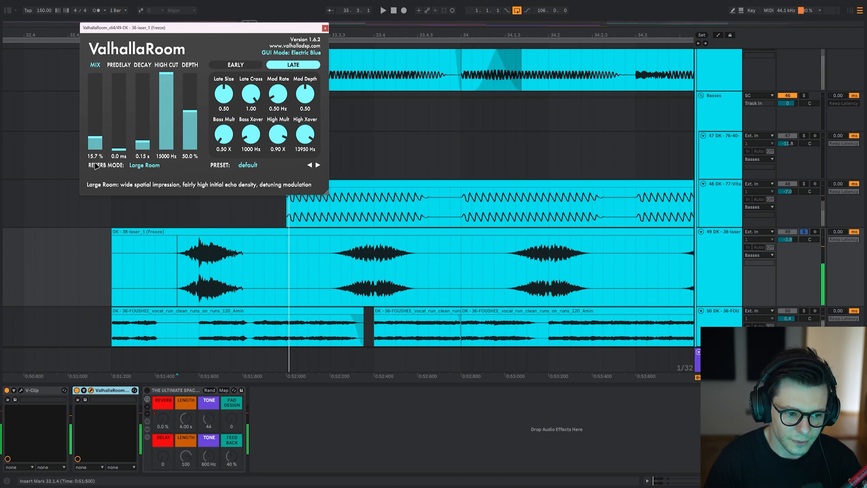
key(Escape)
Display the Ultimate Space rack's reverb automation on the laser layer, examine the ramp up to 33.3, and hide automation.
click(182, 399)
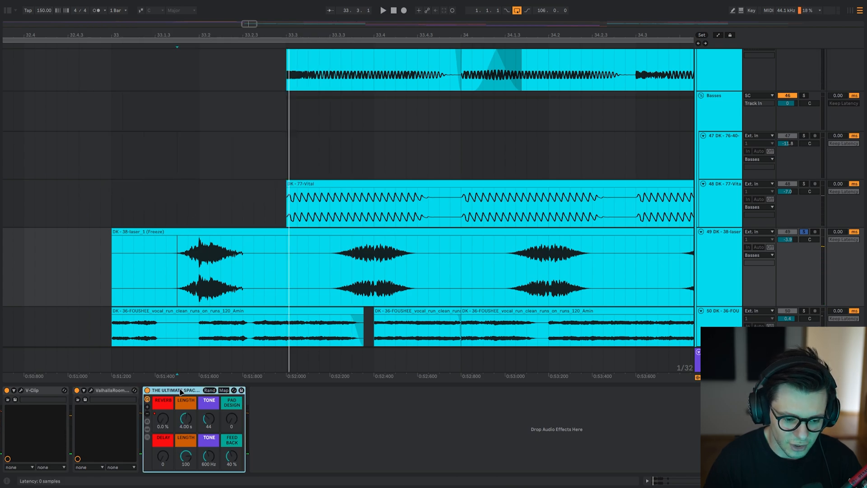
scroll(256, 168, down, 4)
key(a)
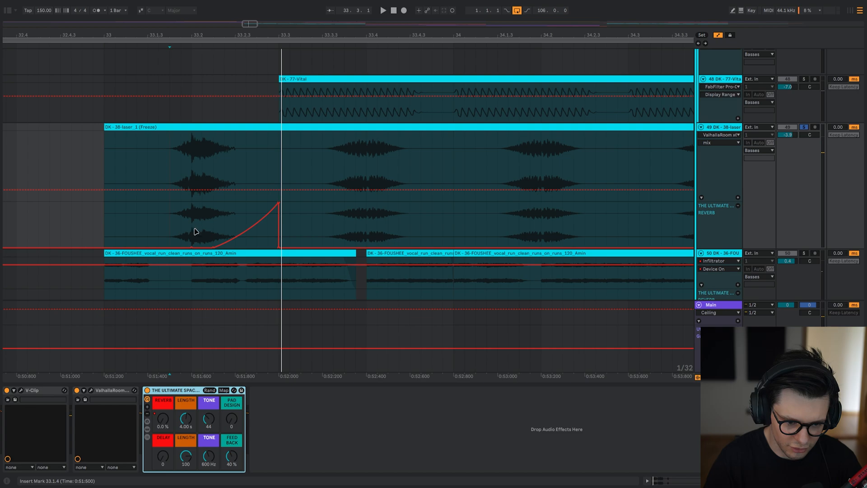
drag(193, 226, 281, 226)
key(a)
Unsolo the laser layer and play the drop from 33.2.1 and from 40.4.1 to hear both reverb automation ramps.
click(196, 181)
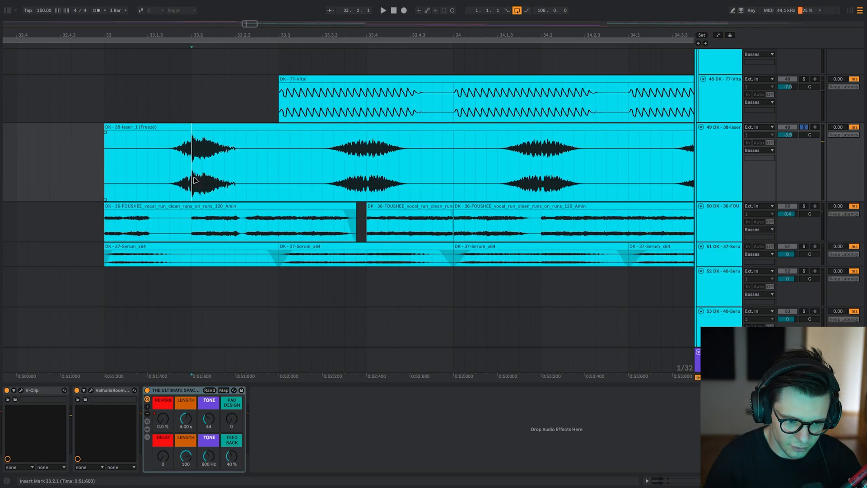
key(space)
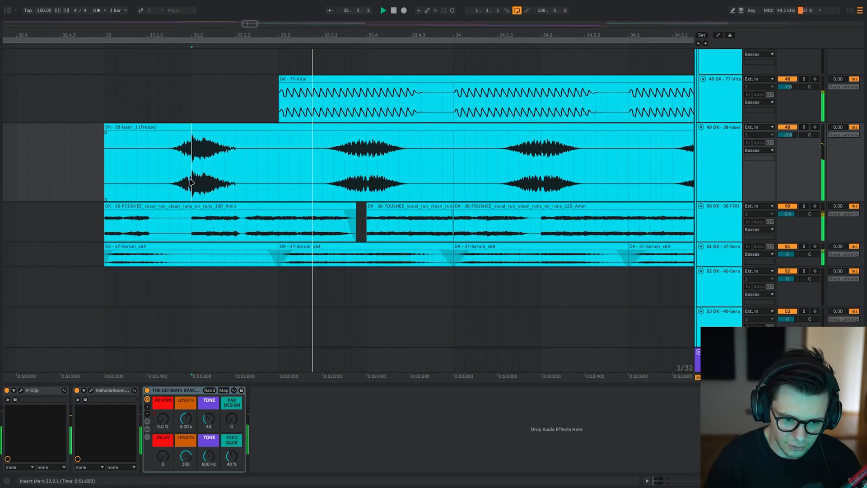
key(a)
scroll(214, 296, down, 10)
key(space)
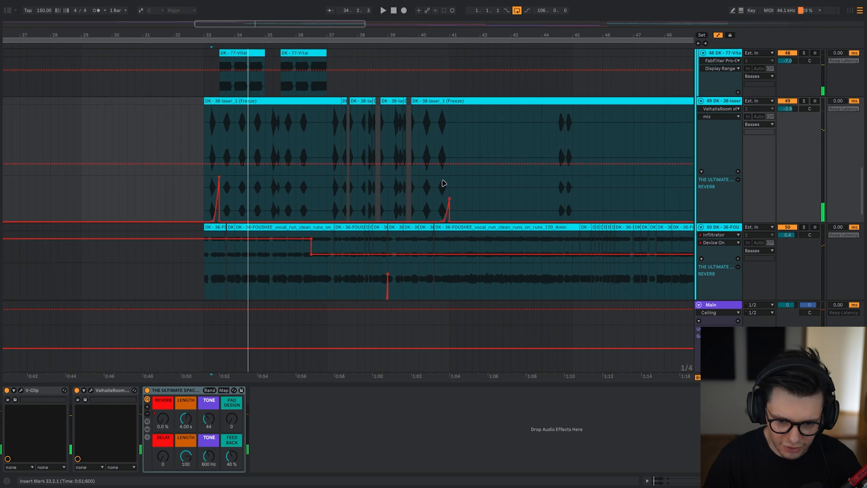
key(space)
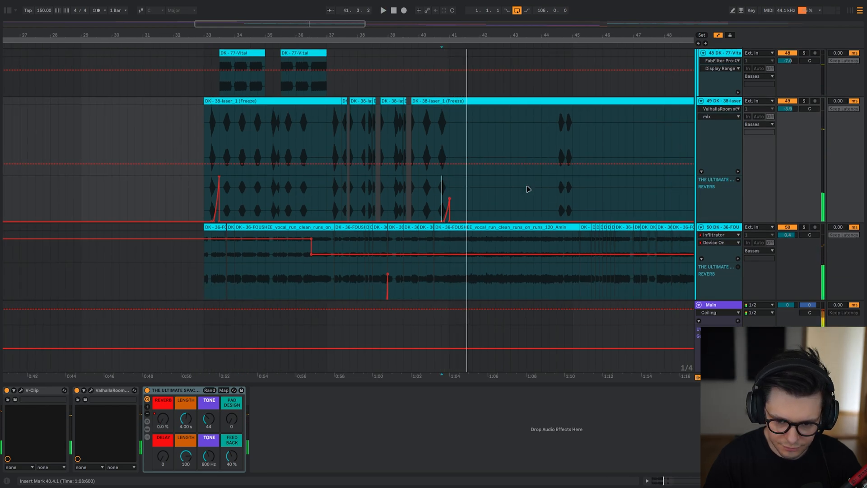
scroll(332, 171, down, 3)
key(a)
Solo the 36-FOUSHEE vocal layer and play it from bar 33.
scroll(332, 171, up, 2)
click(240, 182)
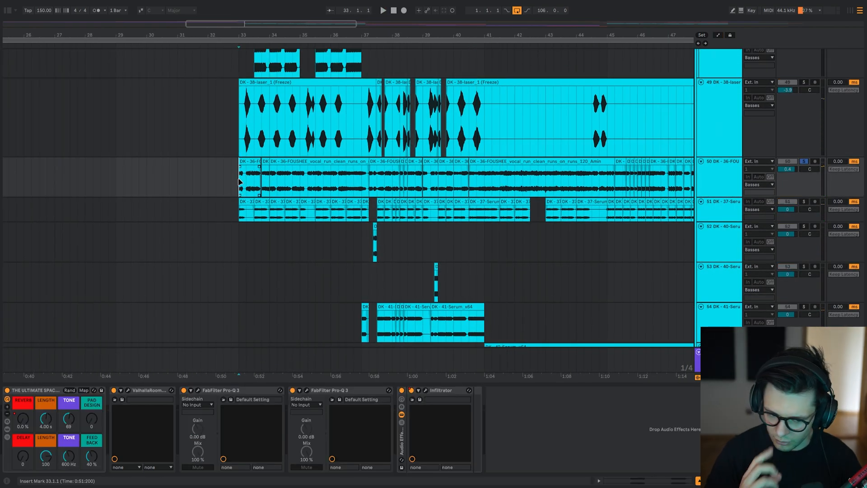
scroll(247, 199, up, 10)
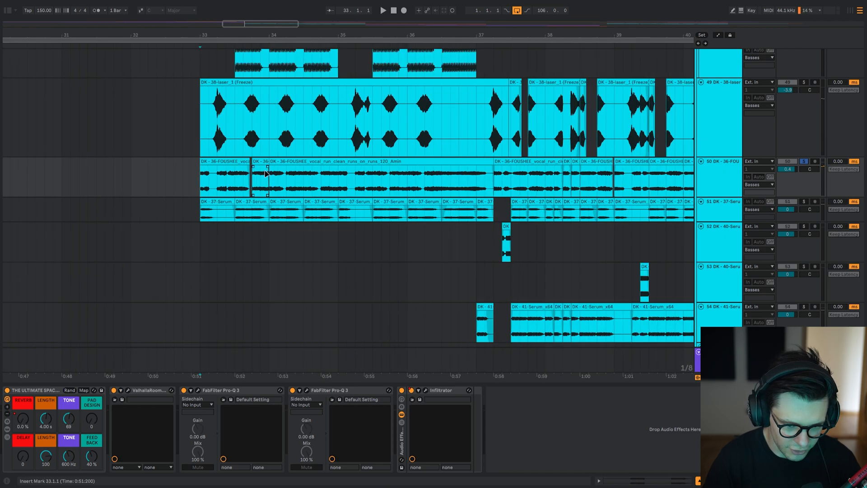
scroll(247, 198, down, 6)
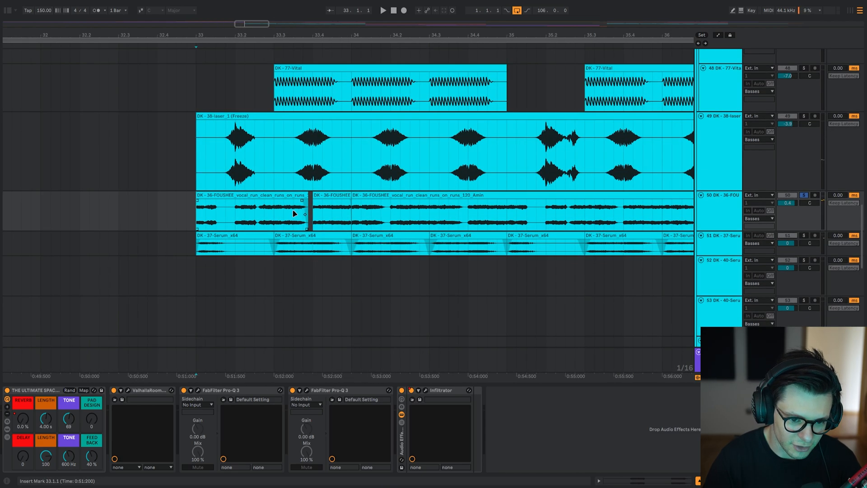
key(space)
Bypass all effects on the vocal layer, re-enable only its ValhallaRoom, and check the reverb settings before closing it.
click(404, 436)
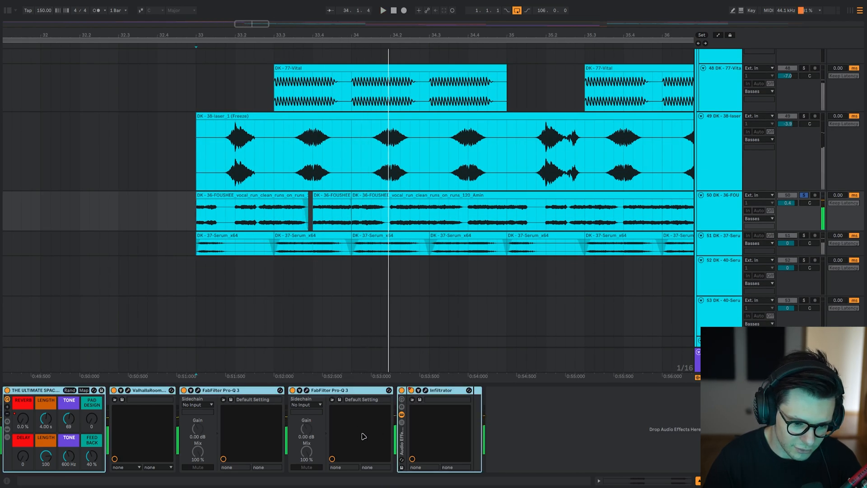
click(144, 391)
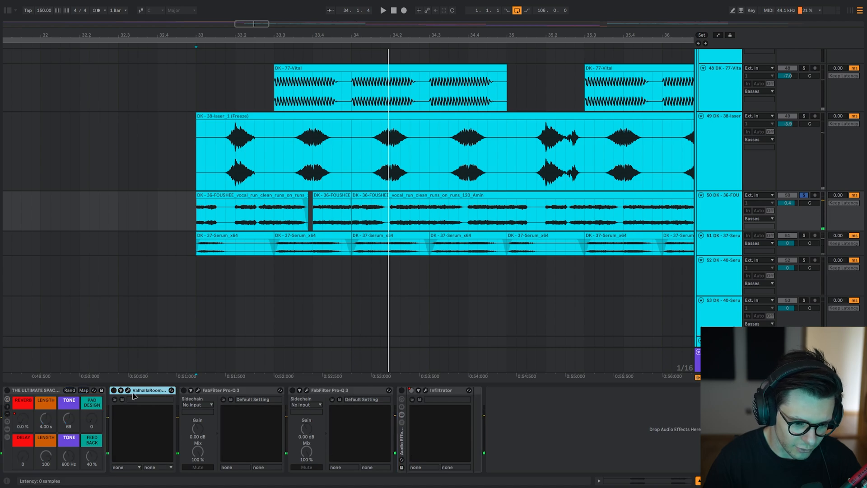
drag(113, 57, 260, 46)
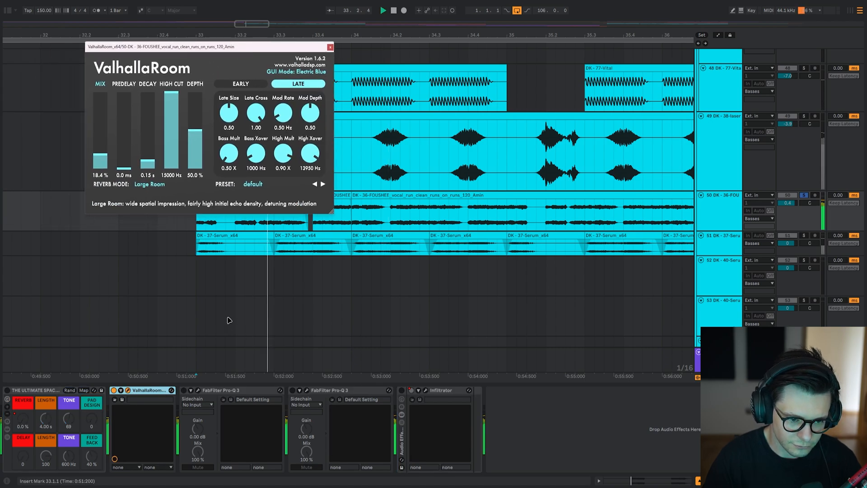
click(128, 391)
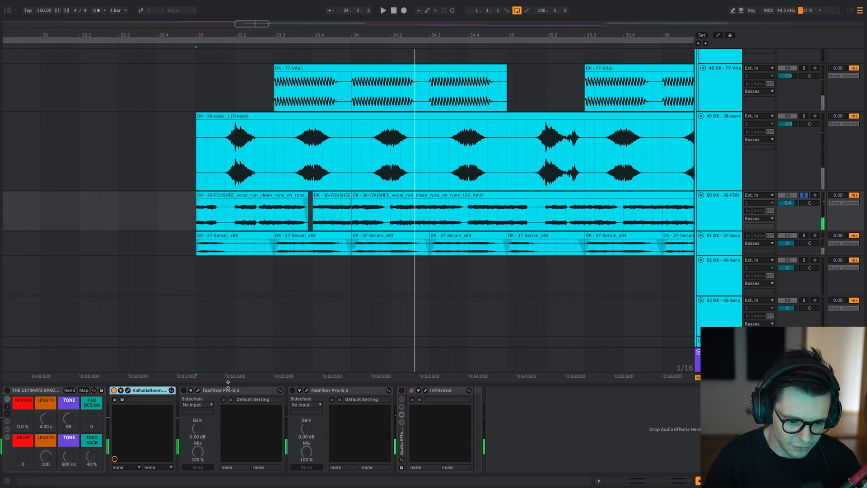
Open the vocal layer's first Pro-Q 3 and play the vocal from bar 33 with this EQ bypassed.
click(199, 390)
key(space)
drag(222, 78, 55, 35)
click(184, 390)
key(space)
key(space)
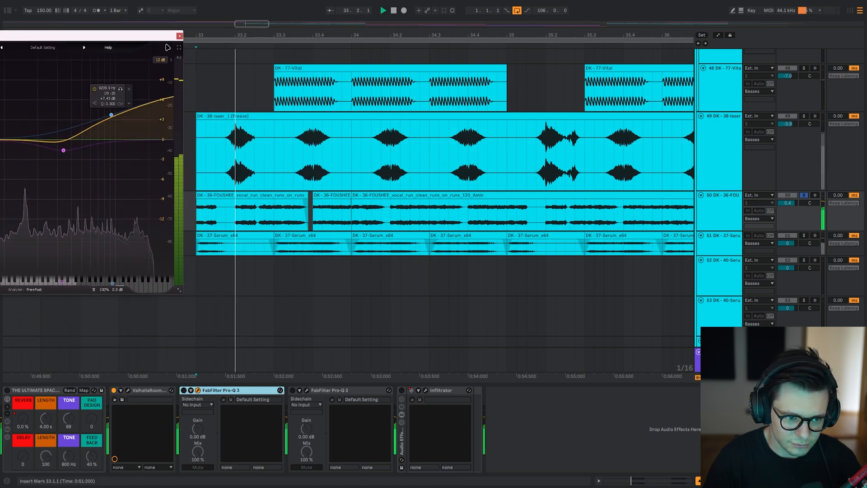
Bring the EQ curve into view, enable the first Pro-Q 3 while the vocal plays, and close its window.
drag(148, 37, 363, 66)
key(space)
key(space)
key(0)
key(space)
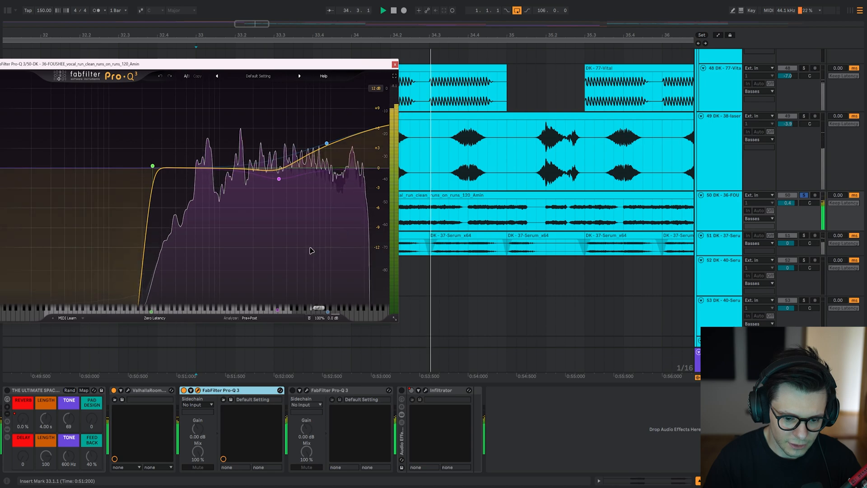
key(space)
key(Escape)
Enable the vocal layer's second Pro-Q 3 and bring its full curve into view while playing from bar 33.
click(306, 390)
key(0)
key(space)
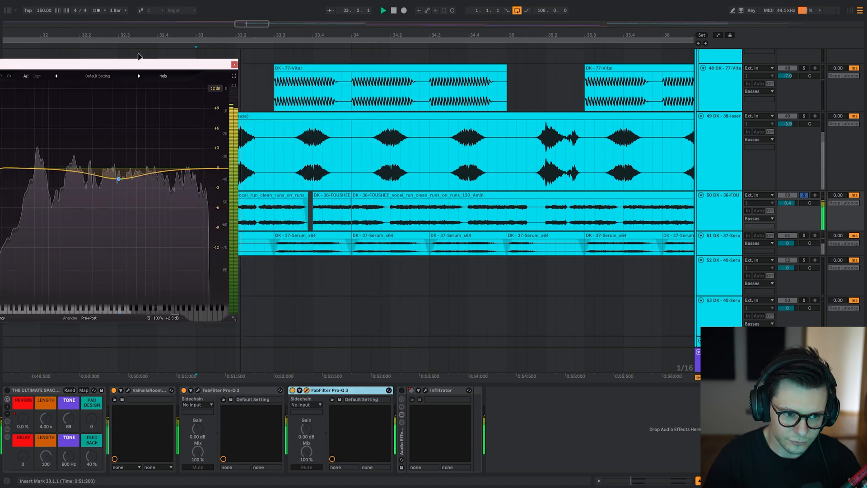
drag(139, 64, 356, 14)
Audition the second Pro-Q 3's dip around 3442 Hz in isolation on the playing vocal, and close the EQ.
key(space)
click(348, 141)
key(space)
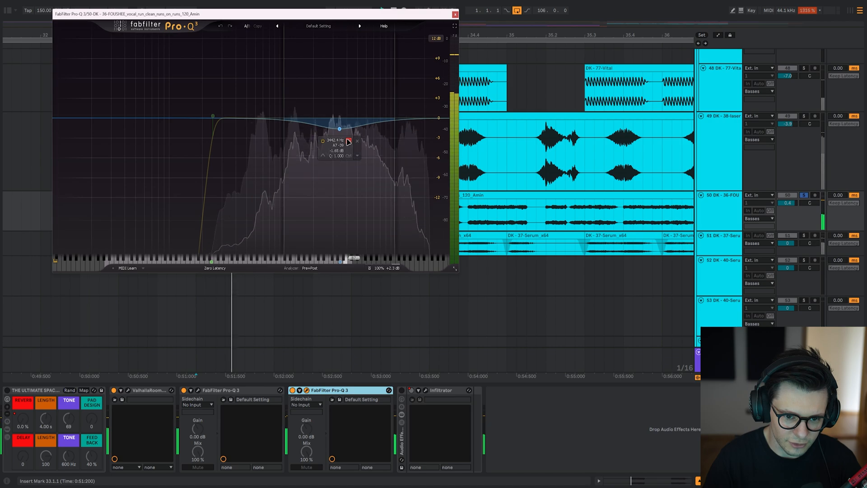
key(space)
Enable the vocal layer's Infiltrator rack, open the plug-in, and play the vocal with its window beside the clips.
key(space)
key(Escape)
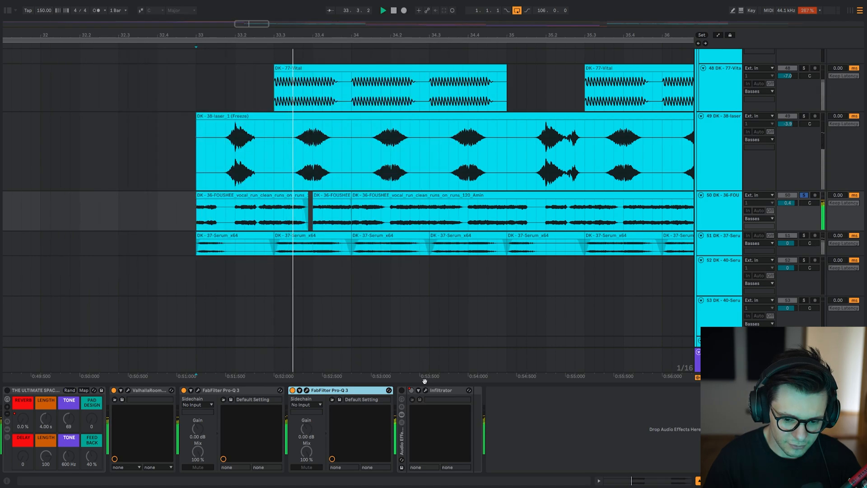
click(402, 390)
click(425, 390)
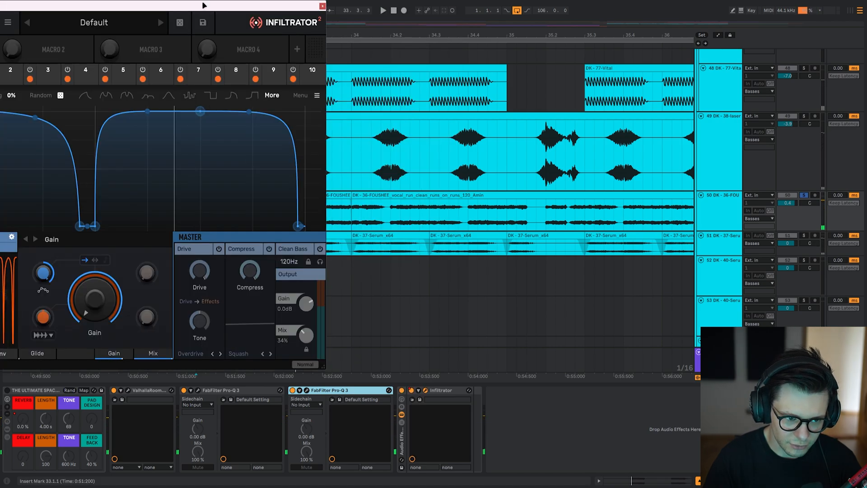
drag(203, 5, 47, 20)
key(space)
drag(181, 116, 218, 109)
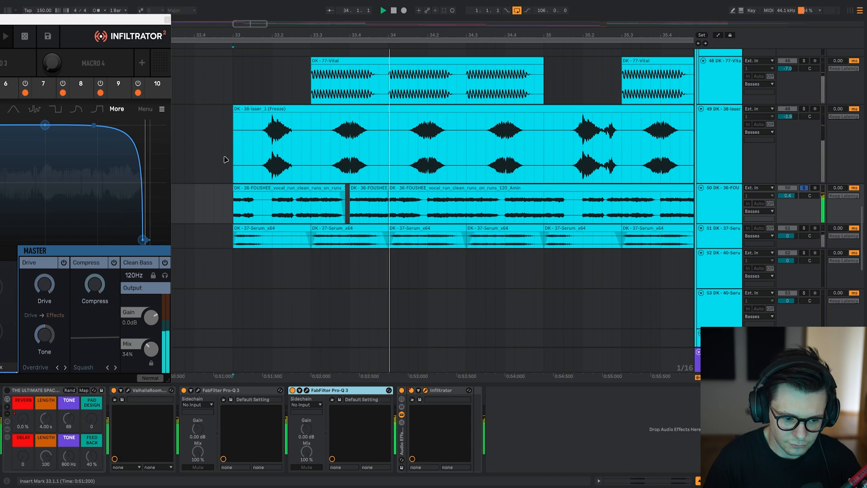
key(space)
Examine Infiltrator's complete gain curve, and move the window clear of the vocal clips.
drag(122, 20, 432, 20)
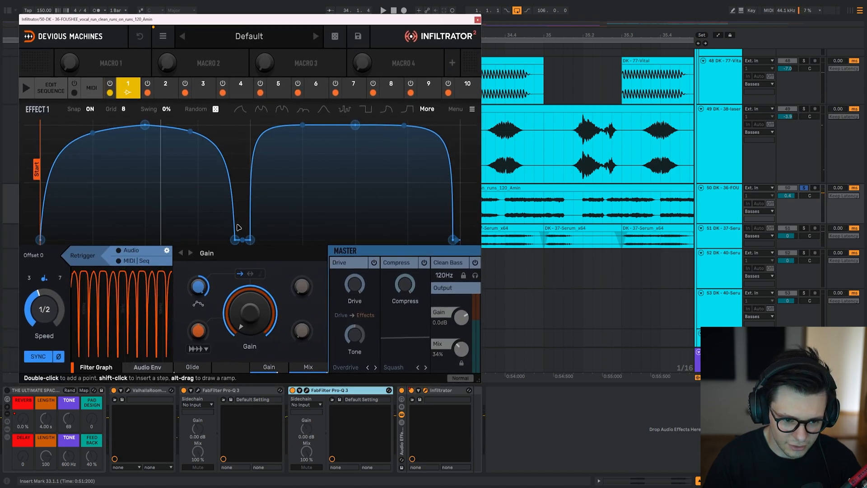
drag(363, 21, 78, 9)
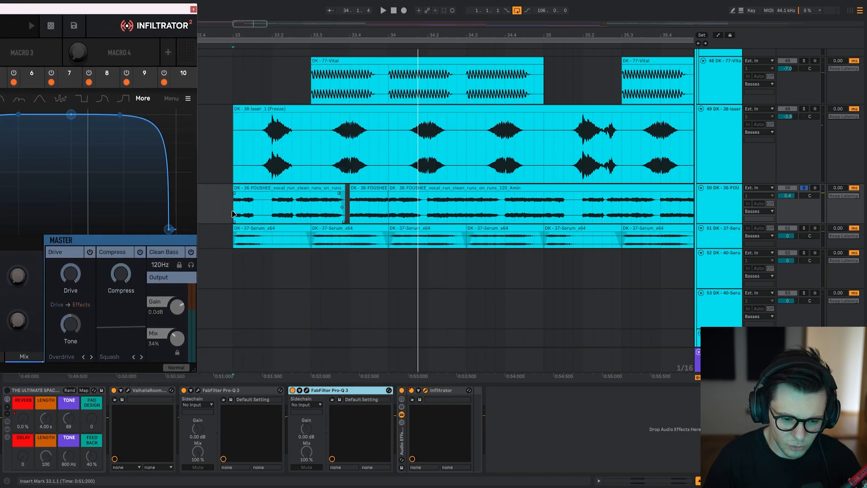
click(194, 9)
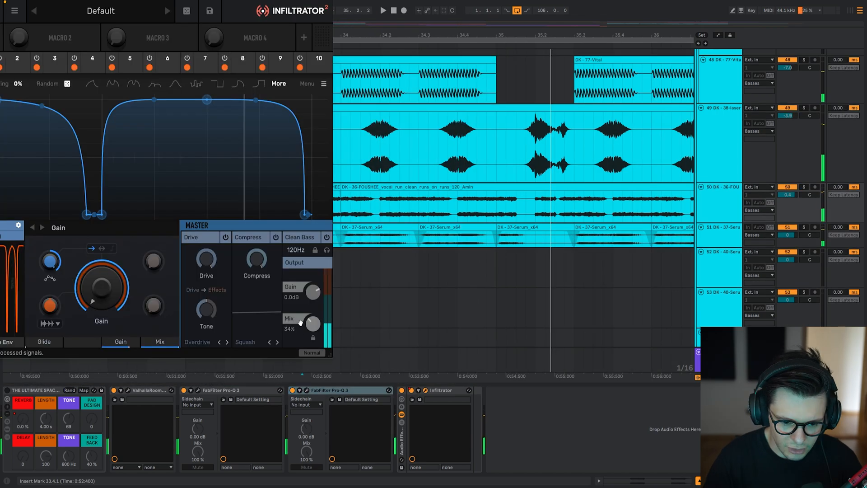
Try Infiltrator's mix at 100% with all layers playing from 33.4.1, restore it to 34%, and hide the plug-in window.
key(space)
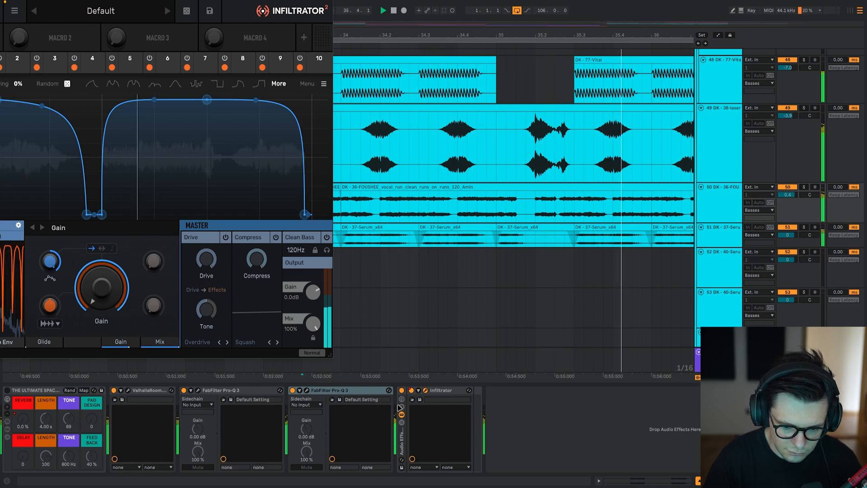
click(403, 442)
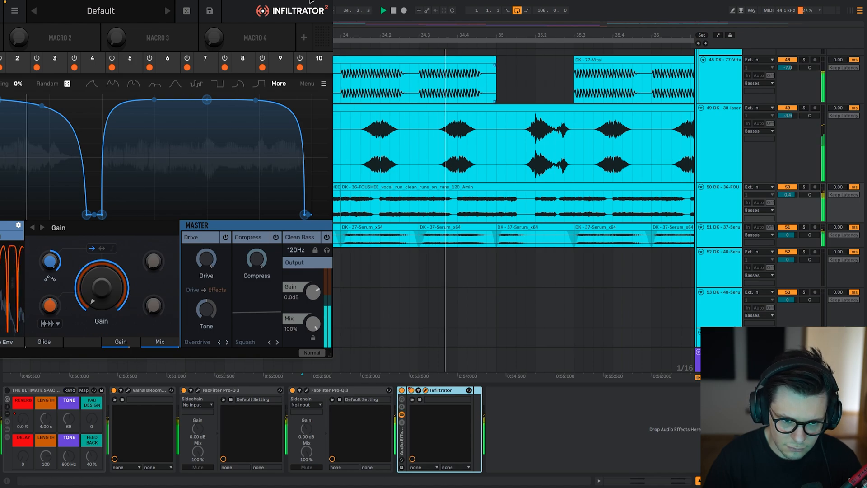
key(space)
mouse_move(286, 1)
mouse_down()
mouse_move(280, 43)
mouse_move(278, 4)
mouse_up()
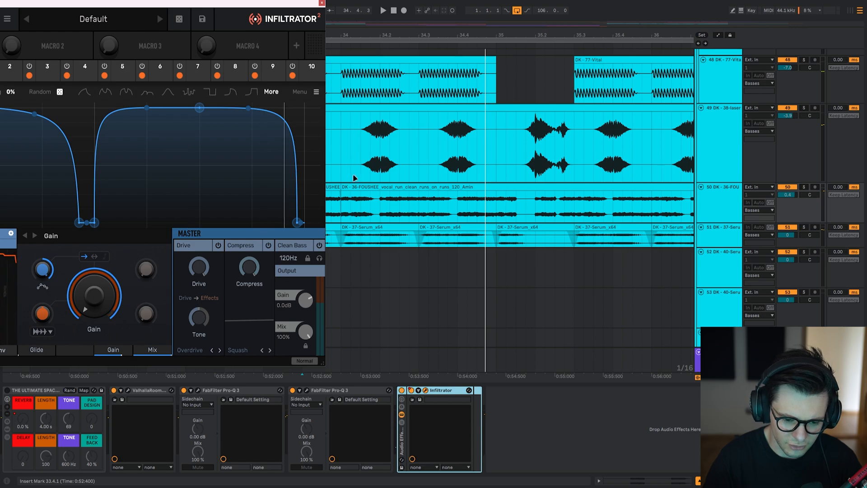
key(space)
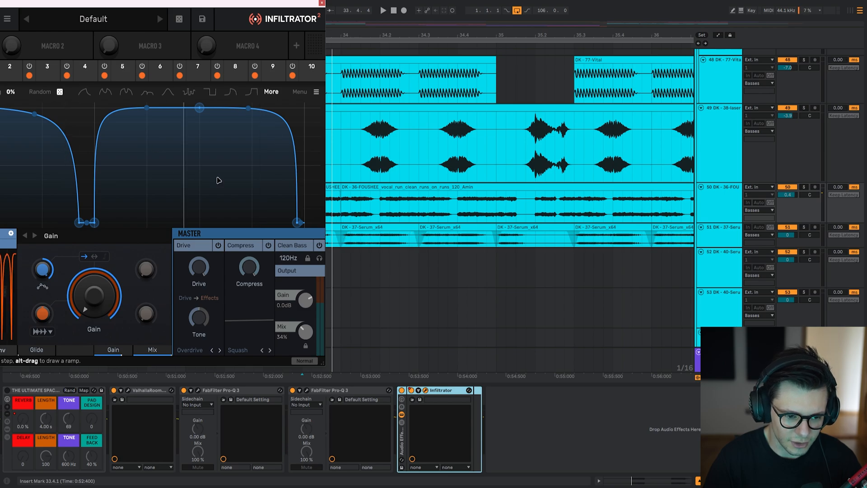
key(ctrl+alt+p)
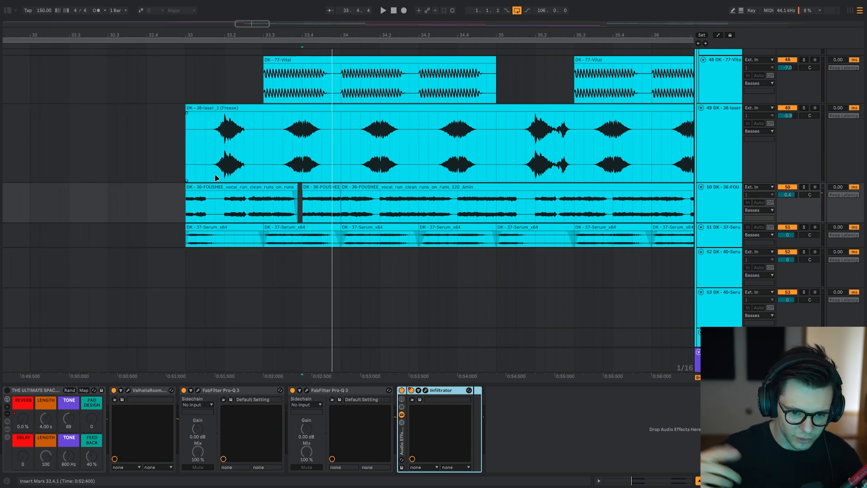
Play the drop from 33.4.1 with all layers active and look over the vocal clip arrangement.
key(space)
scroll(320, 208, right, 3)
key(space)
scroll(320, 210, down, 5)
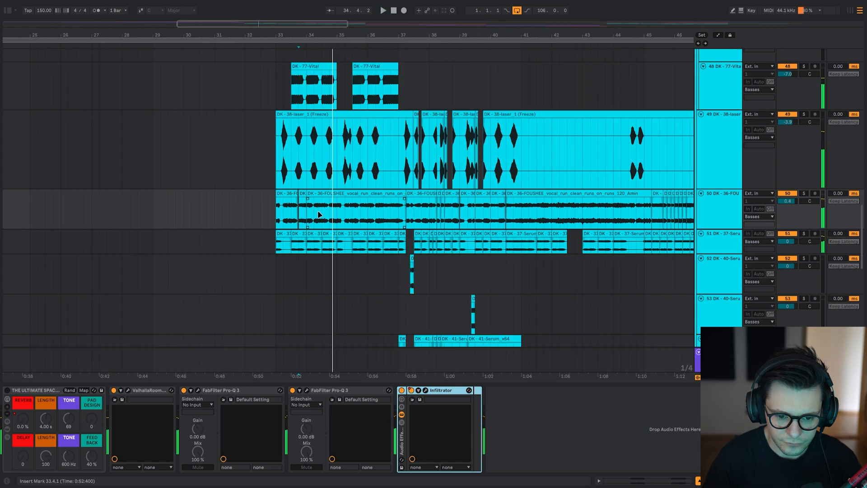
scroll(319, 210, up, 3)
scroll(304, 210, down, 1)
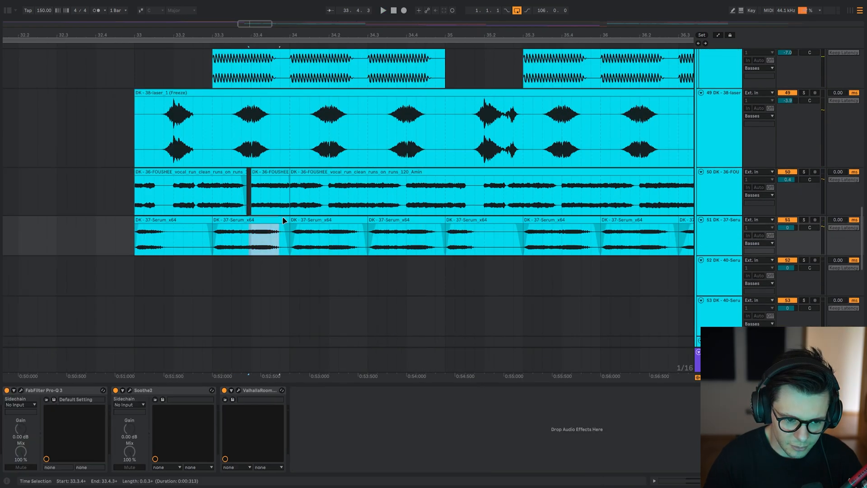
Examine the 37-Serum layer's waveform up close, solo the layer, and play it from 33.3.1.
click(244, 242)
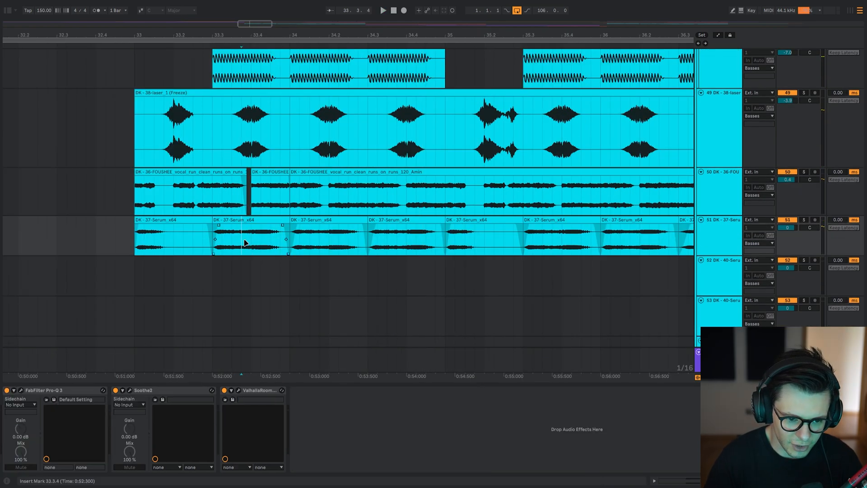
scroll(260, 241, up, 5)
scroll(267, 243, left, 1)
click(272, 244)
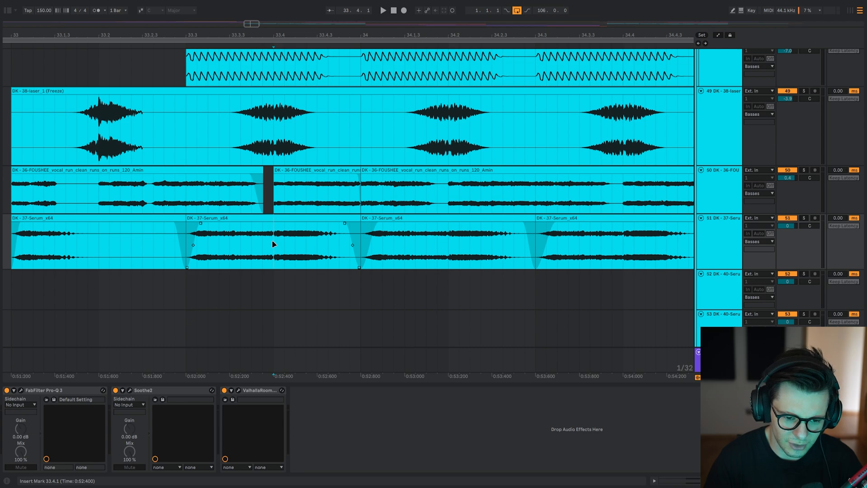
scroll(264, 196, down, 3)
scroll(263, 196, up, 5)
scroll(263, 196, down, 3)
click(204, 247)
key(s)
key(space)
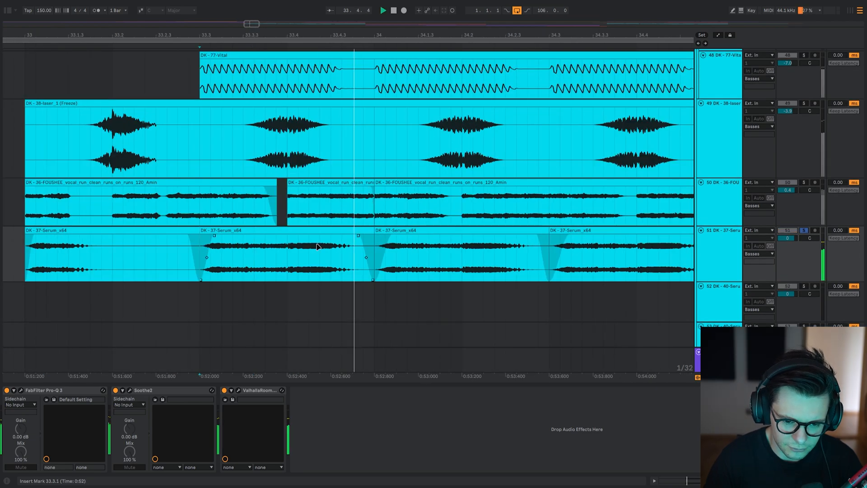
Unsolo the 37-Serum layer and play the drop from 33.3.1 with all layers active.
key(s)
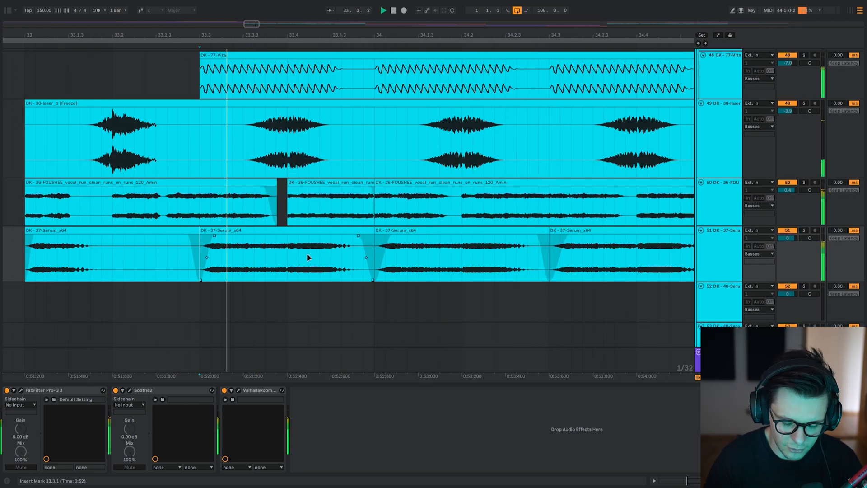
scroll(310, 253, down, 4)
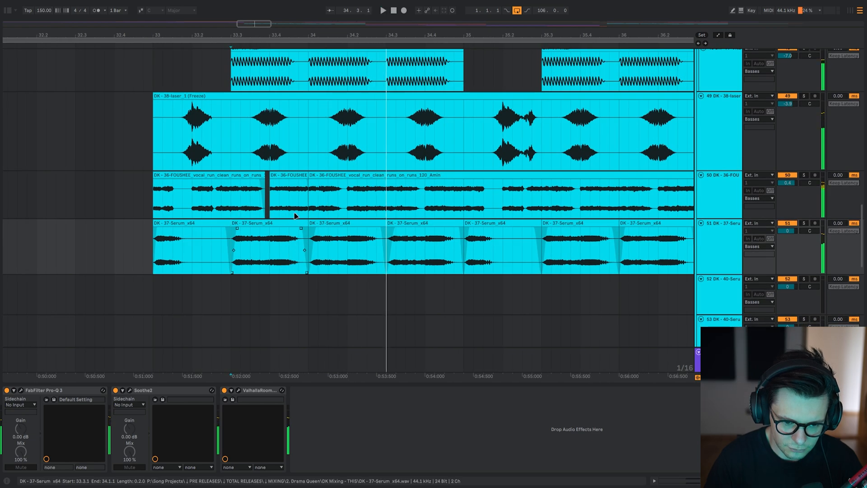
click(299, 185)
Find the 35-Serum layer, solo it, and play its clips from 33.3.1.
scroll(280, 180, up, 4)
click(255, 148)
scroll(271, 145, up, 3)
click(308, 128)
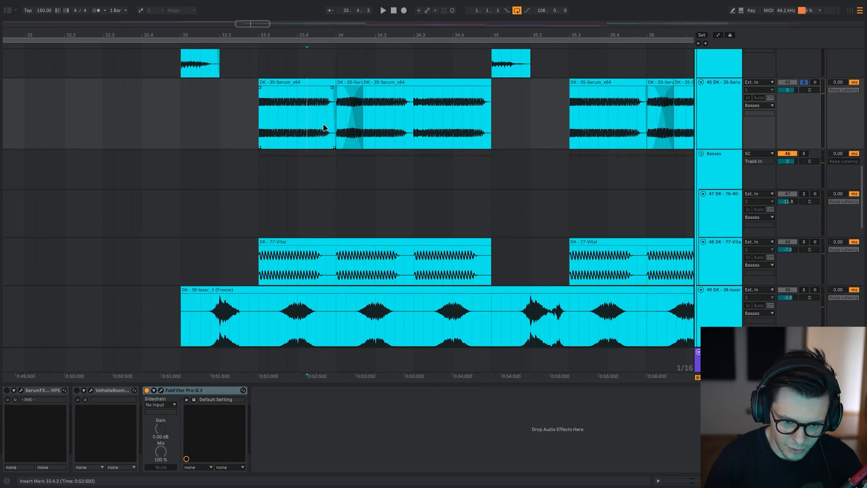
drag(292, 127, 297, 127)
click(260, 118)
Unsolo the 35-Serum layer and play the drop from 33.2.3 with all layers active.
key(s)
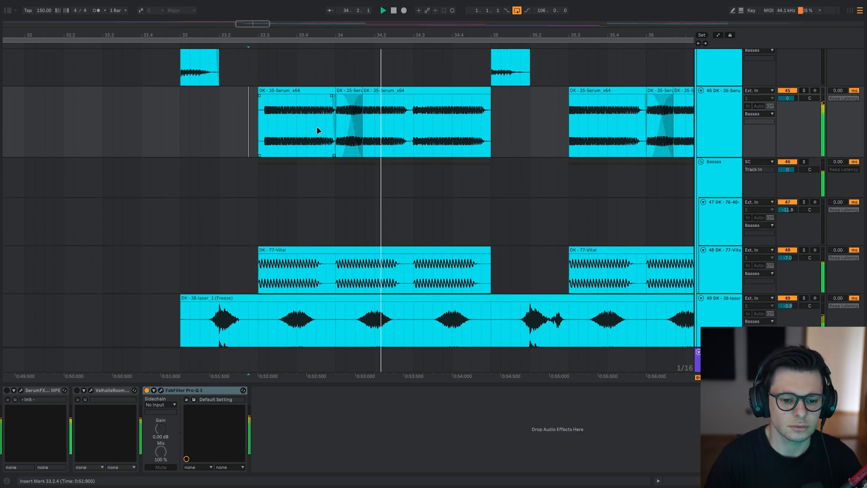
click(397, 126)
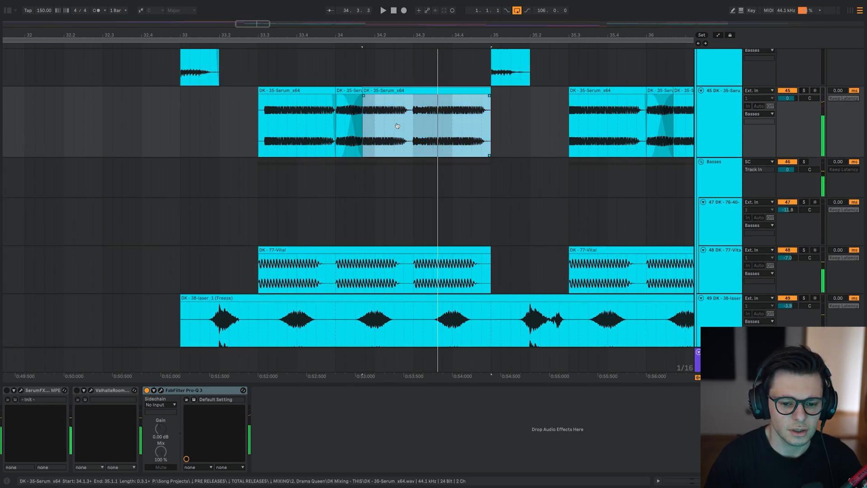
click(239, 122)
key(space)
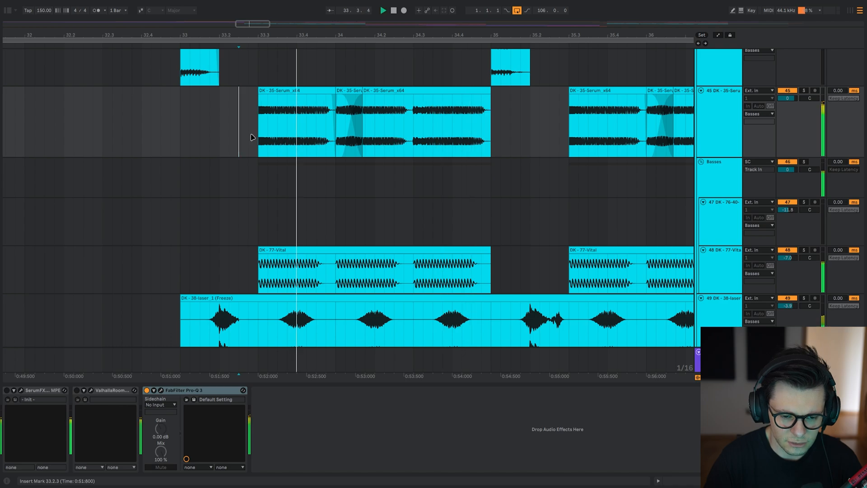
scroll(298, 211, down, 5)
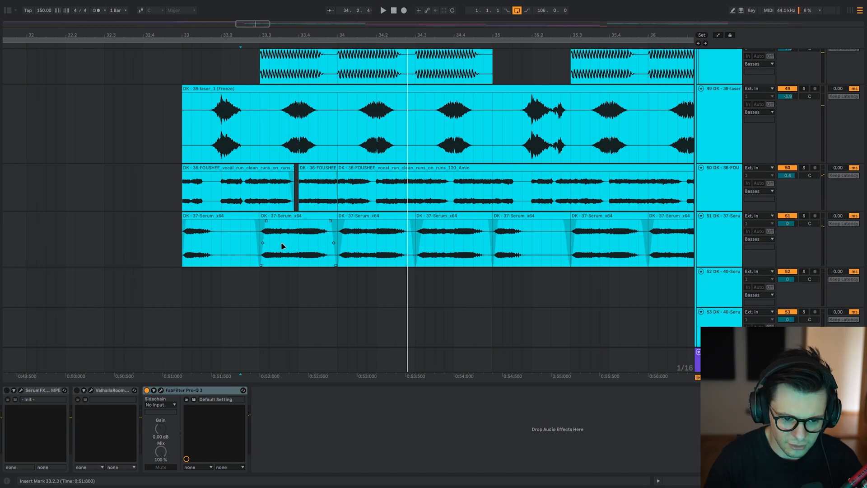
Play all layers from 33.3.1 while viewing the vocal run and 37-Serum clips.
click(265, 195)
key(space)
scroll(371, 178, right, 2)
scroll(371, 178, down, 1)
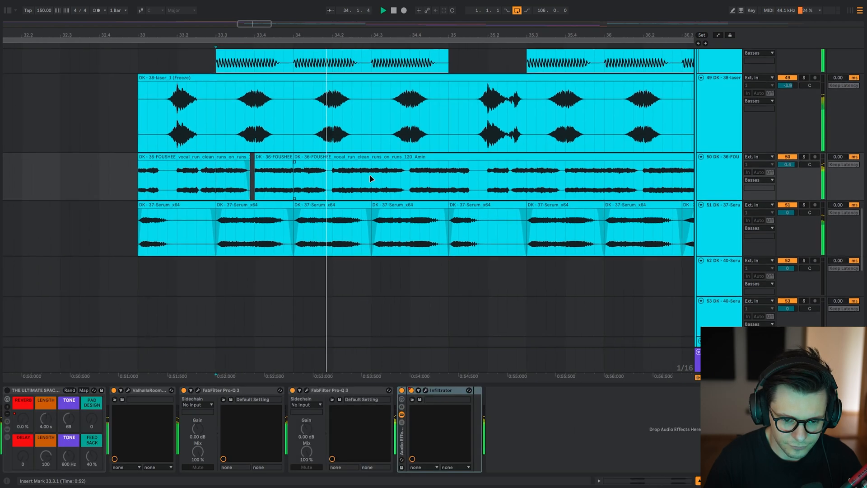
key(space)
Solo the 37-Serum layer and play it from 33.3.4, watching how its clips line up with the vocal clips.
scroll(276, 261, down, 1)
click(242, 195)
key(s)
key(space)
scroll(298, 198, right, 1)
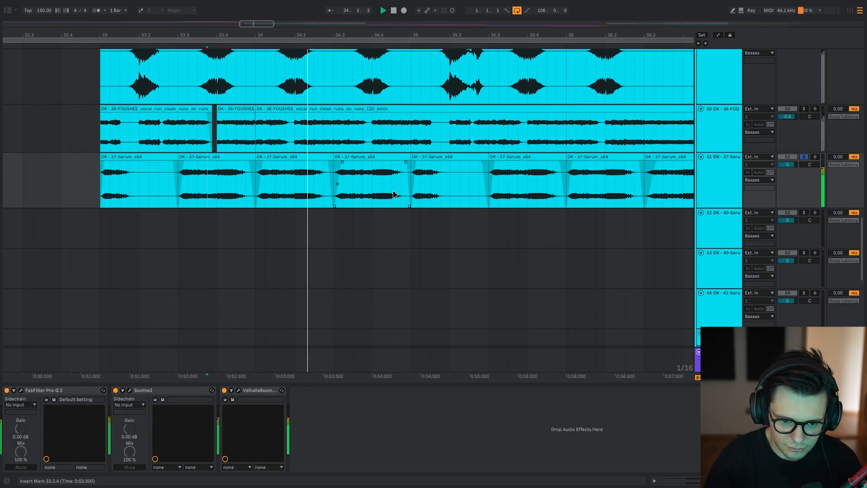
scroll(361, 194, right, 2)
scroll(334, 193, up, 2)
scroll(334, 193, down, 4)
click(299, 185)
key(space)
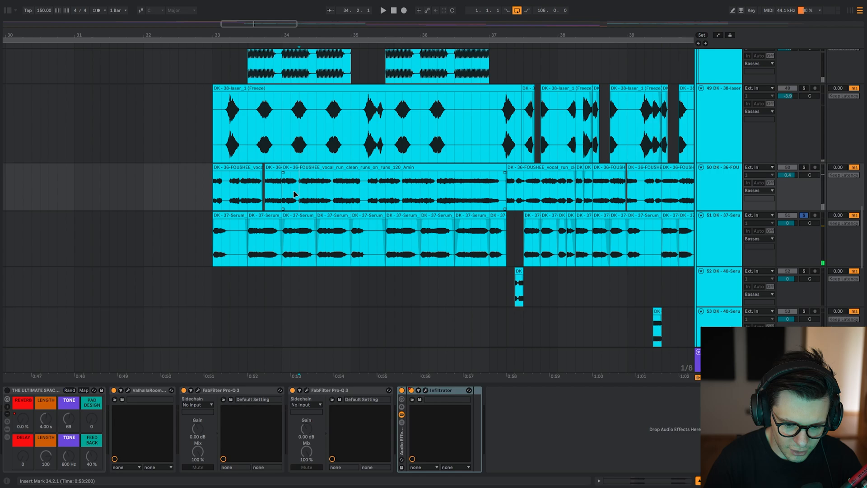
Examine the cuts and fades between the vocal run clips and the 37-Serum clips from about bar 37 onward.
scroll(295, 190, right, 4)
scroll(278, 179, down, 4)
scroll(280, 159, up, 5)
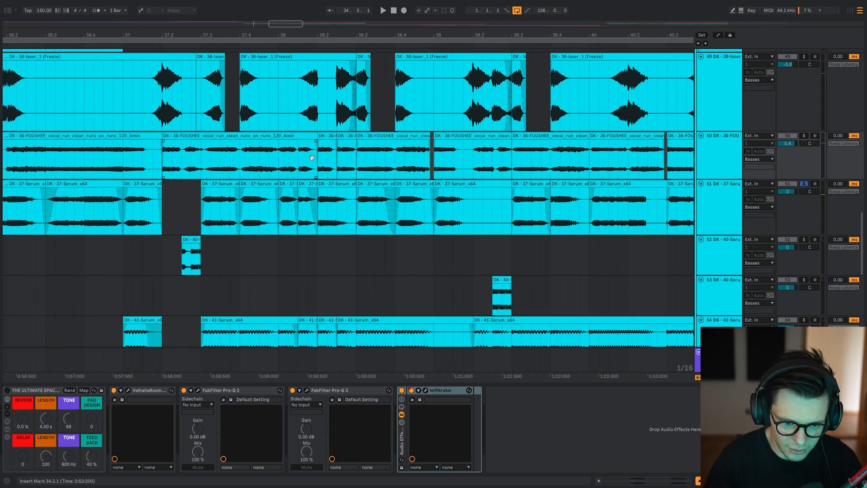
scroll(316, 163, up, 3)
click(344, 171)
scroll(344, 170, left, 1)
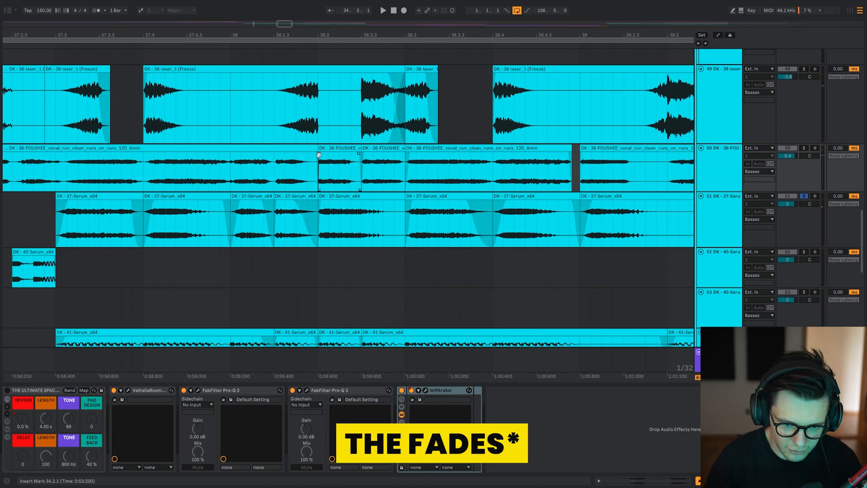
scroll(319, 154, down, 5)
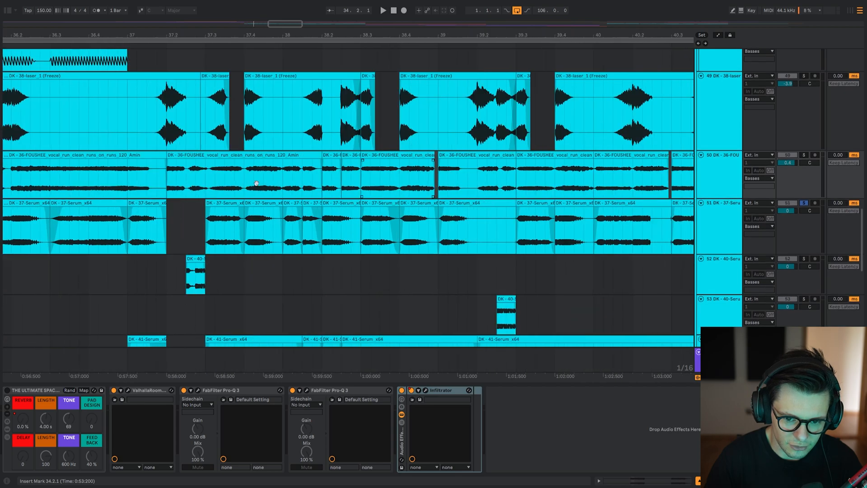
scroll(256, 183, right, 10)
click(165, 178)
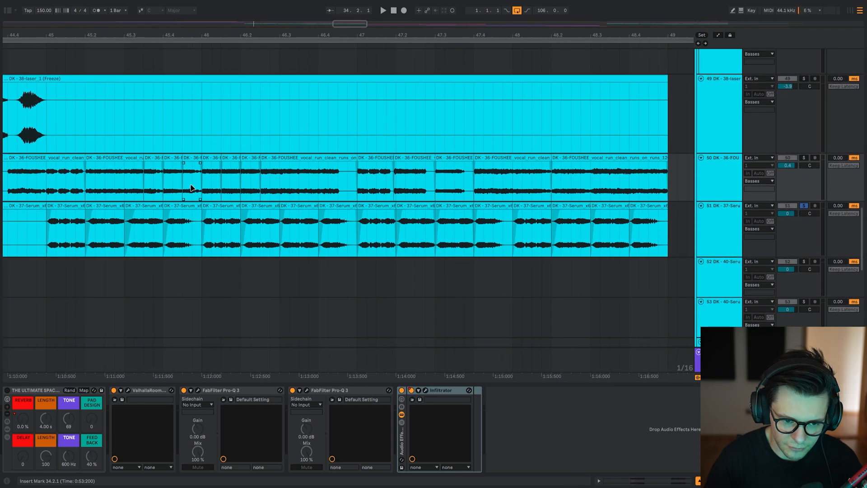
Solo the vocal run layer and play its short cut clips from 45.1.1 and from 45.2.3.
scroll(192, 187, down, 4)
click(130, 186)
key(s)
key(space)
scroll(136, 183, up, 4)
scroll(289, 171, left, 1)
scroll(327, 170, up, 4)
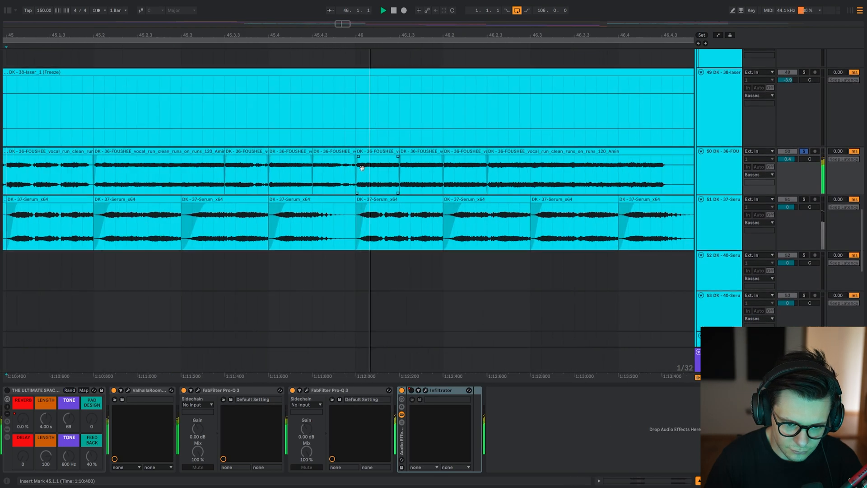
scroll(228, 187, down, 3)
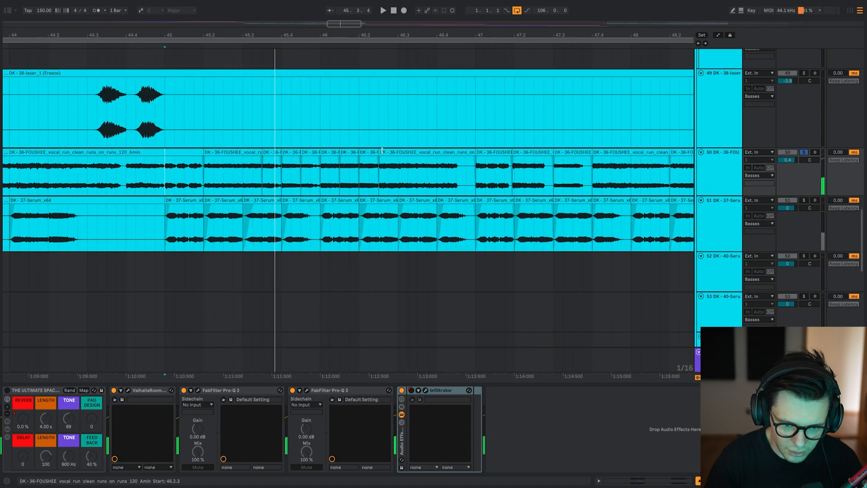
click(212, 181)
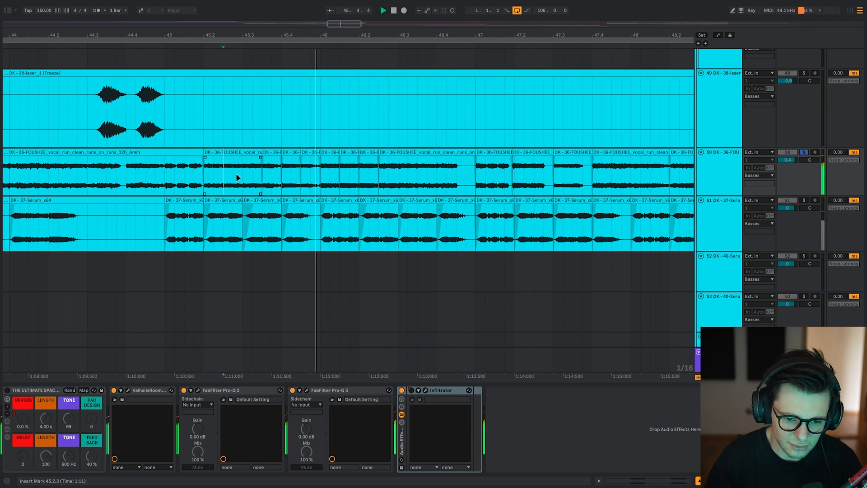
Play the soloed 37-Serum layer from 45.1.1 and examine its clip arrangement against the vocal clips up to bar 49.
scroll(324, 178, down, 5)
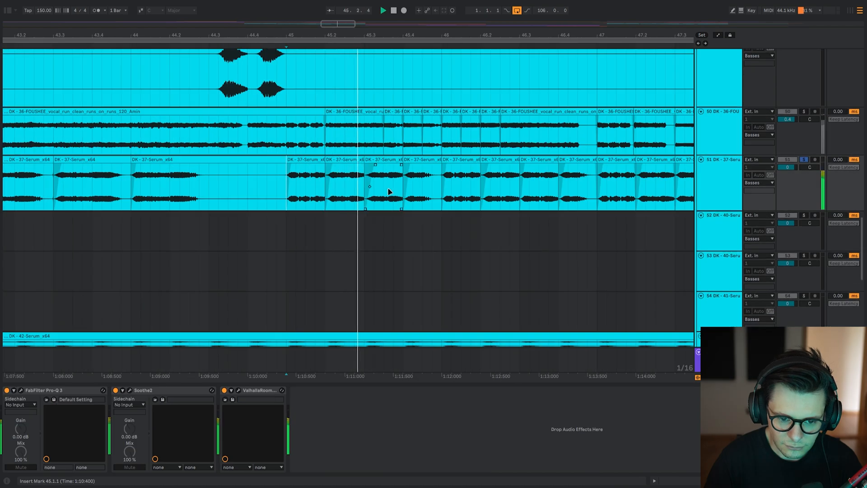
scroll(277, 199, down, 10)
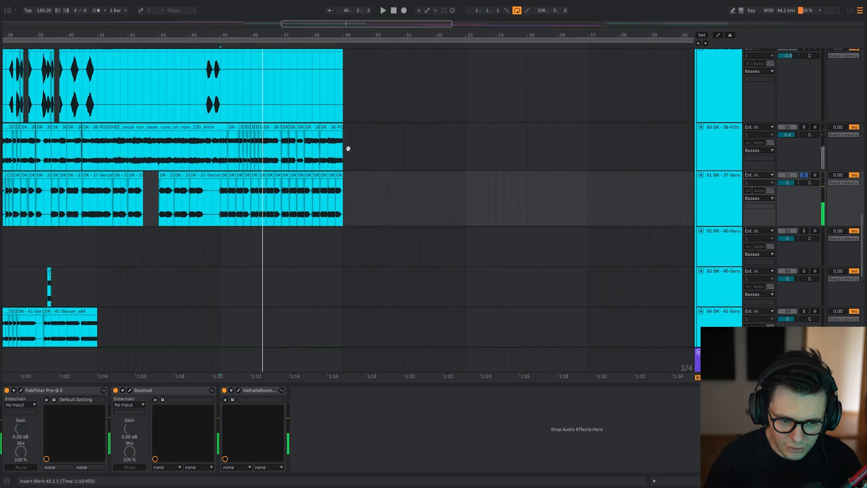
scroll(468, 157, up, 15)
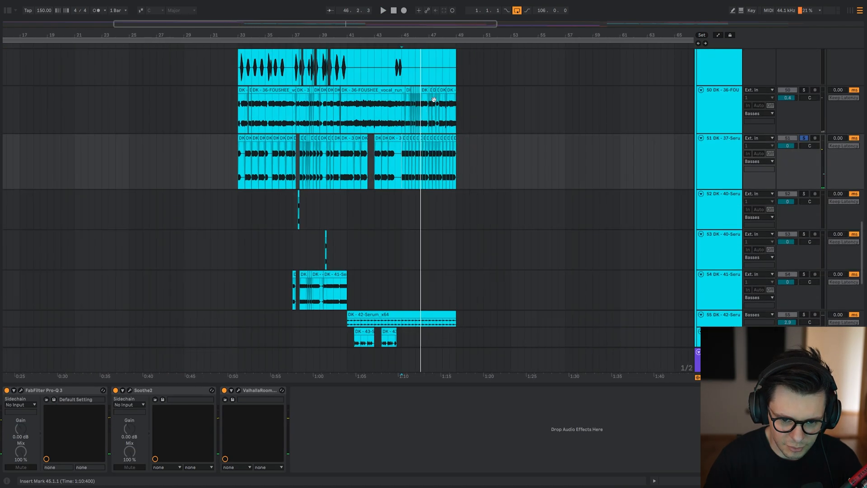
scroll(396, 147, down, 6)
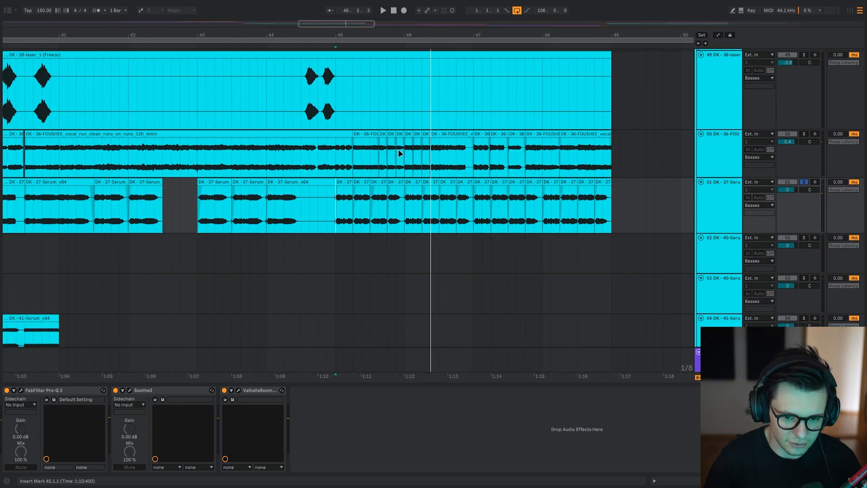
scroll(399, 153, up, 3)
scroll(399, 153, down, 4)
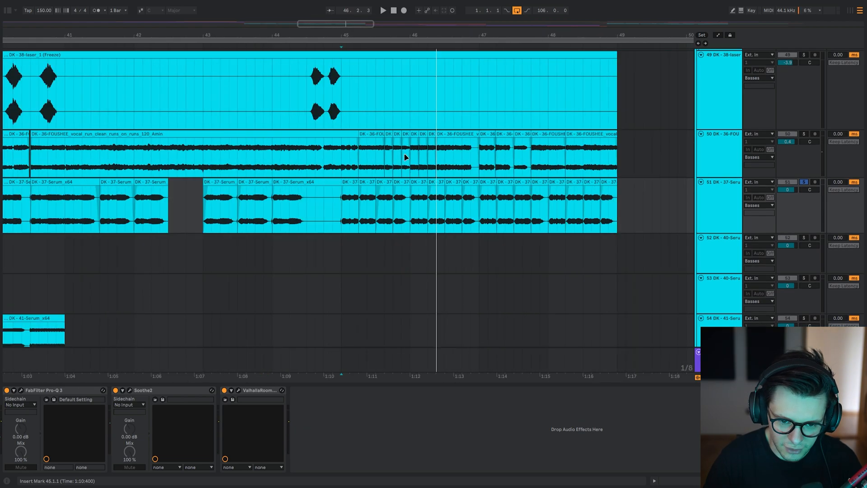
scroll(366, 162, up, 4)
scroll(366, 162, down, 4)
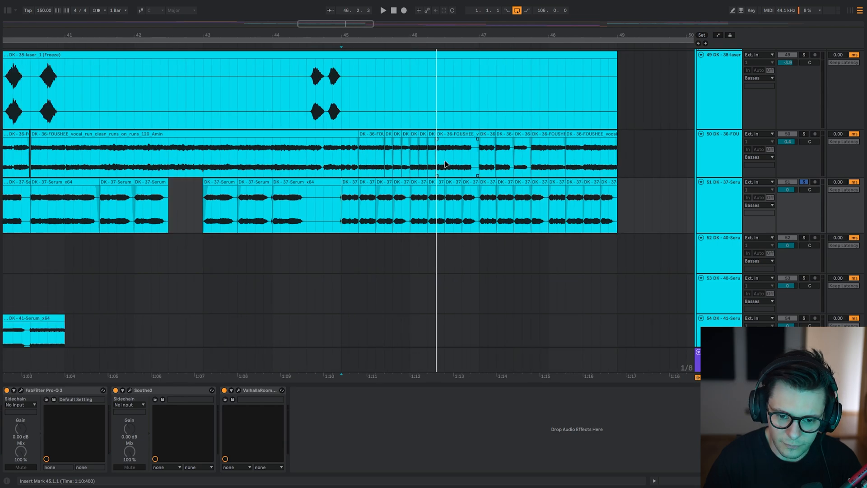
scroll(420, 159, up, 5)
scroll(362, 153, down, 8)
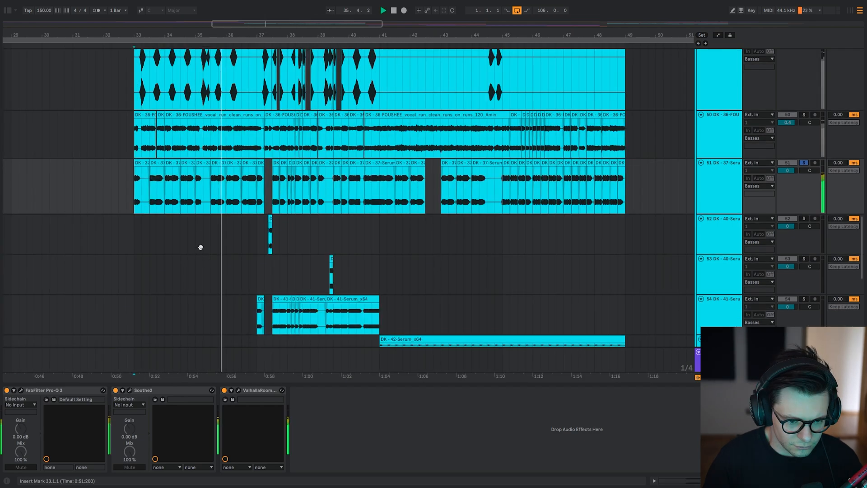
Open Pro-Q 3 on the 37-Serum layer, bring its window into view, and examine the low cut and boost during playback.
drag(199, 247, 258, 277)
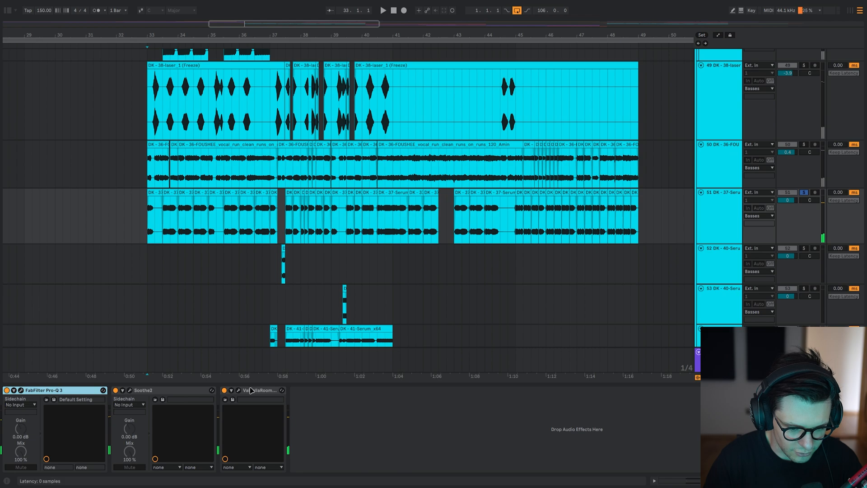
click(21, 390)
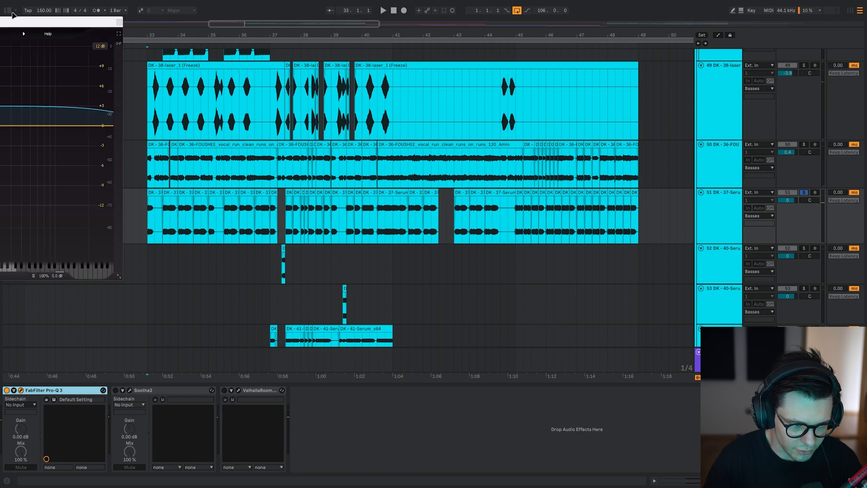
drag(11, 22, 322, 11)
key(space)
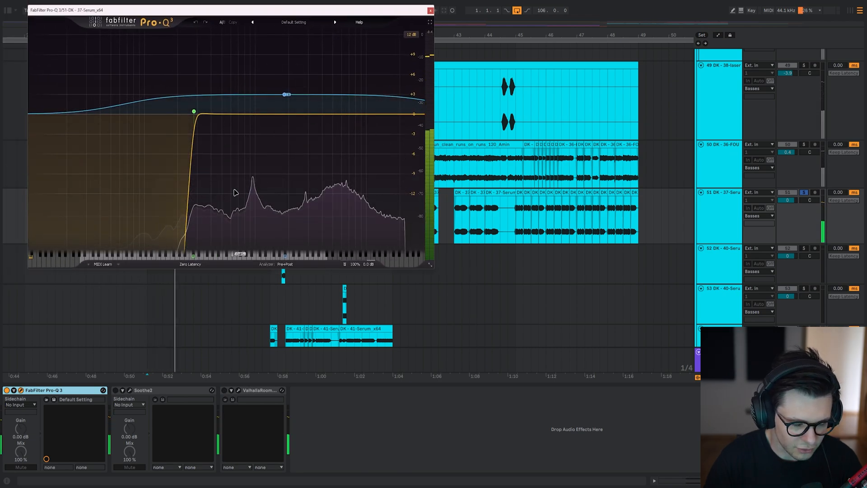
click(285, 95)
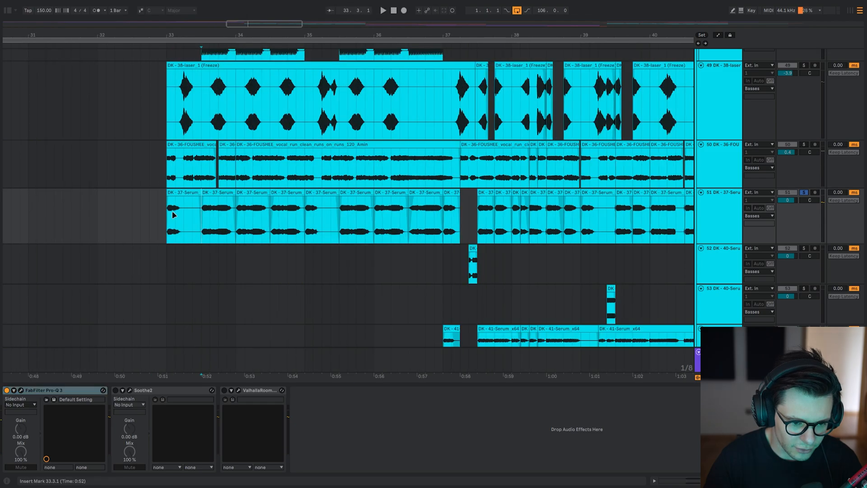
Enable and open Soothe2 on the 37-Serum layer, and play from 33.3.1 to examine its resonance reduction curve.
click(147, 392)
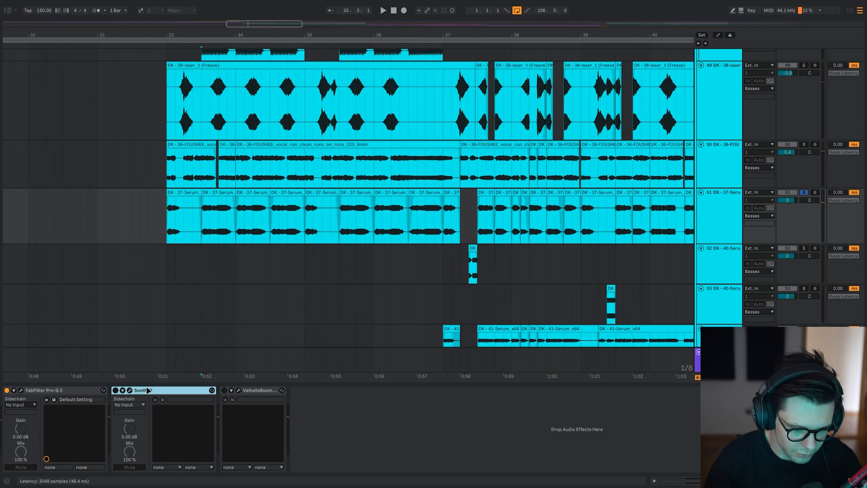
click(130, 391)
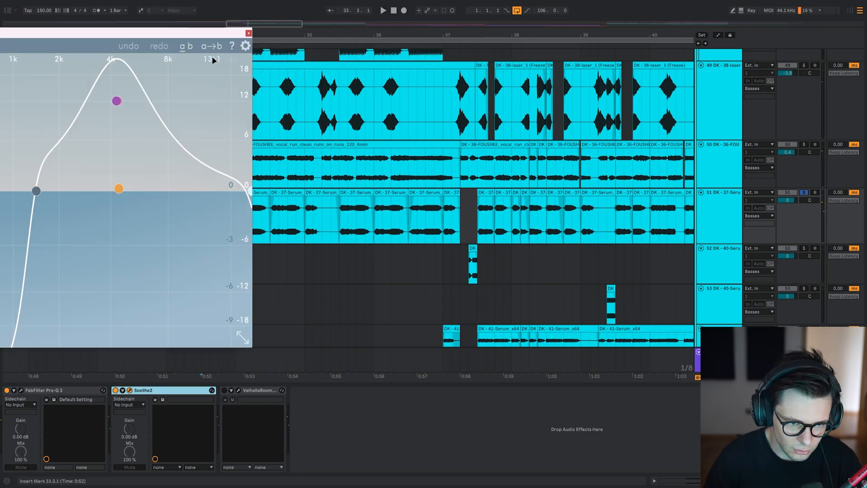
key(space)
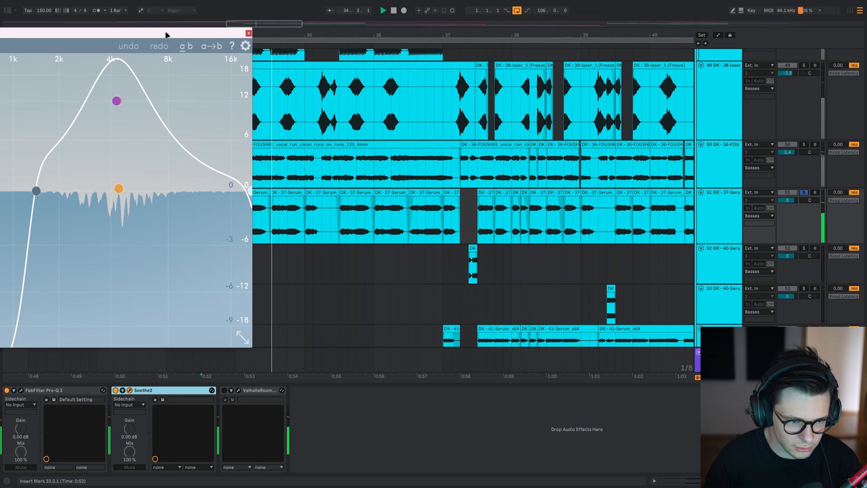
drag(166, 34, 235, 30)
key(space)
Enable ValhallaRoom on the 37-Serum layer, examine its reverb settings while playing from 33.3.1, and hide its window.
click(224, 390)
click(238, 390)
key(space)
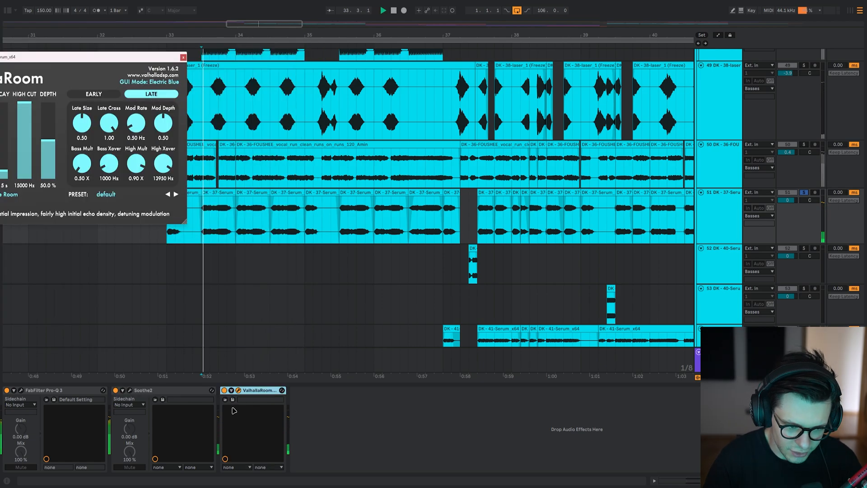
drag(126, 58, 301, 66)
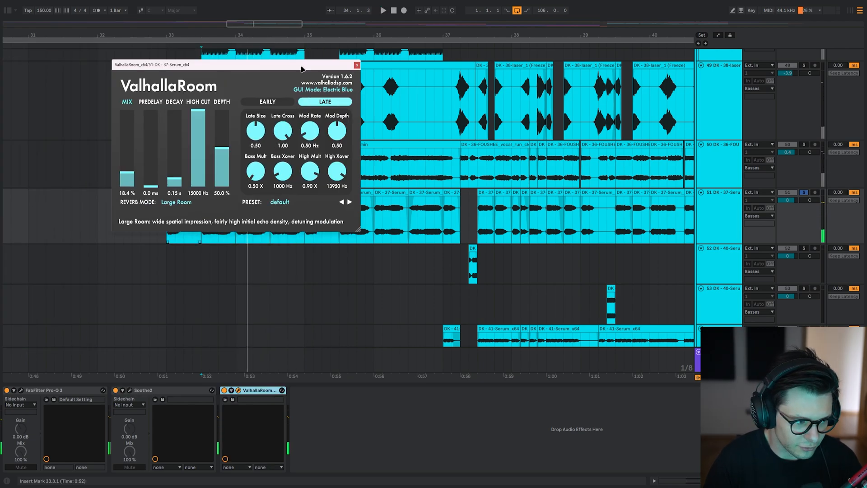
key(Escape)
Find the 40-Serum fill in bar 37, and play it from 37.2.1 both with all layers and soloed.
scroll(306, 228, right, 3)
scroll(325, 203, down, 4)
click(342, 185)
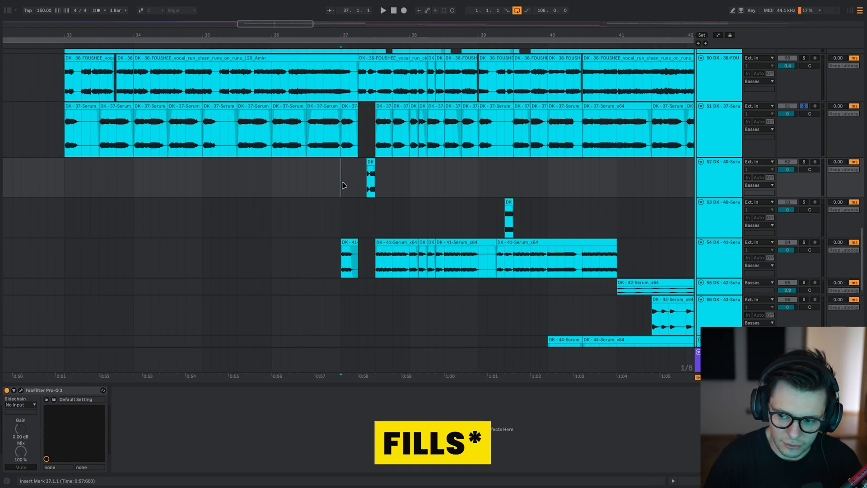
scroll(385, 187, up, 4)
drag(365, 187, 345, 212)
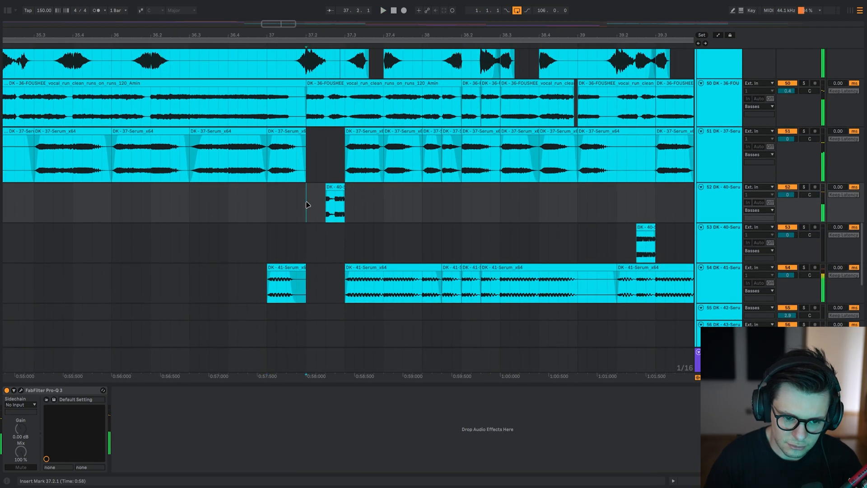
key(s)
key(space)
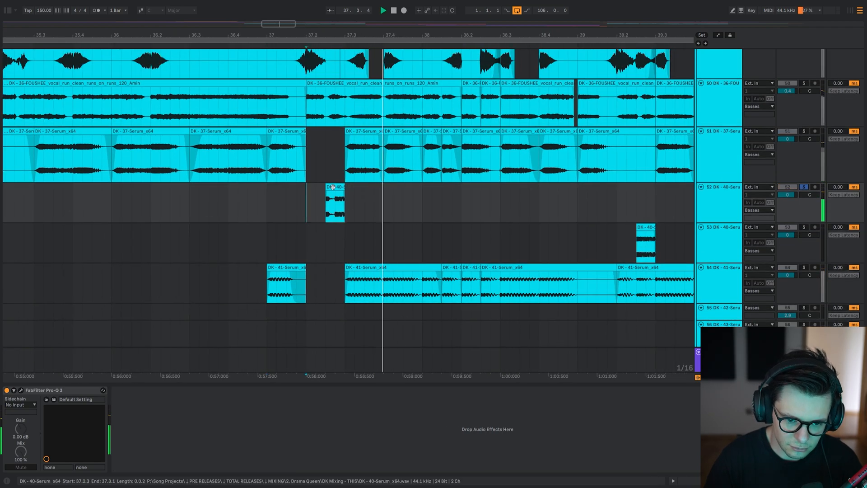
Deactivate the 40-Serum fill clip at 37.2.3, unsolo its track, and play all layers from 37.1.3.
click(334, 187)
key(space)
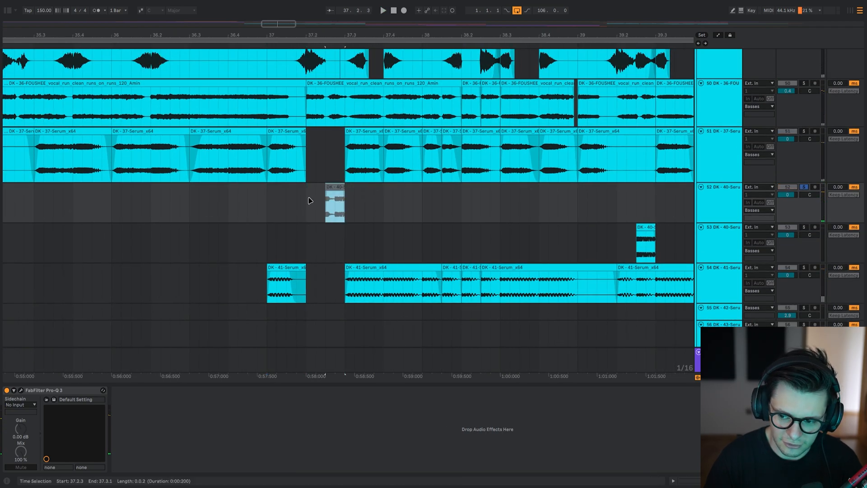
click(289, 203)
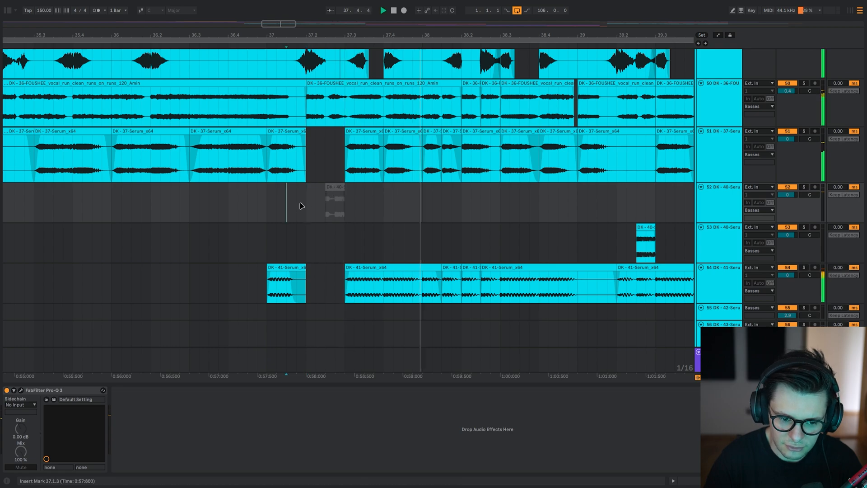
Reactivate the 40-Serum fill clip at 37.2.3 and play all layers from 37.1.3.
key(space)
key(space)
click(335, 187)
key(0)
click(291, 202)
key(space)
key(space)
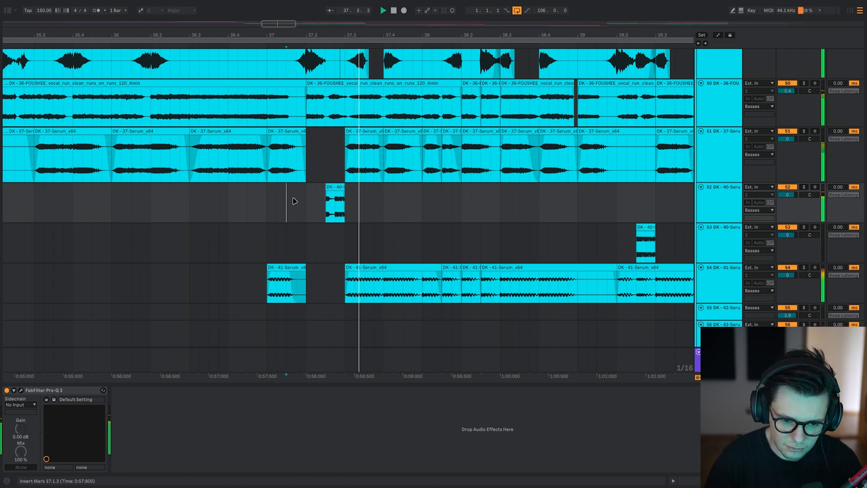
Solo the 41-Serum layer and play it from 37.1.1.
click(270, 297)
key(s)
key(space)
scroll(309, 270, down, 2)
scroll(309, 270, right, 2)
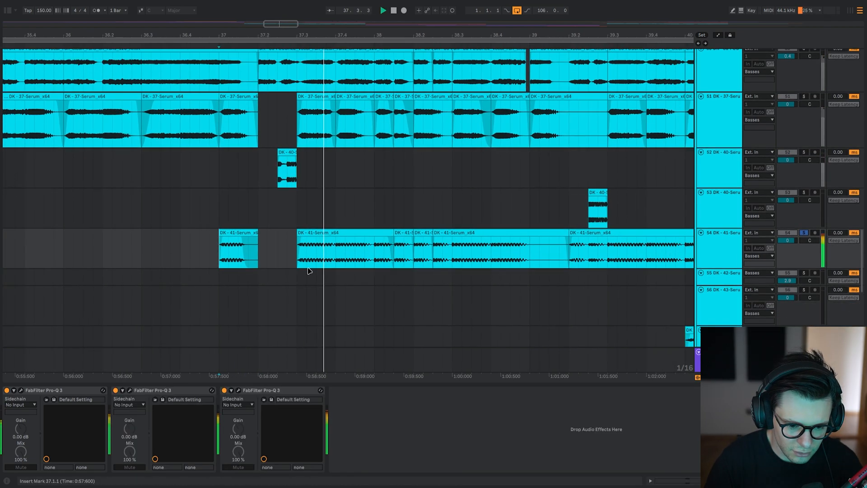
scroll(337, 254, down, 4)
scroll(339, 256, down, 2)
scroll(339, 256, right, 1)
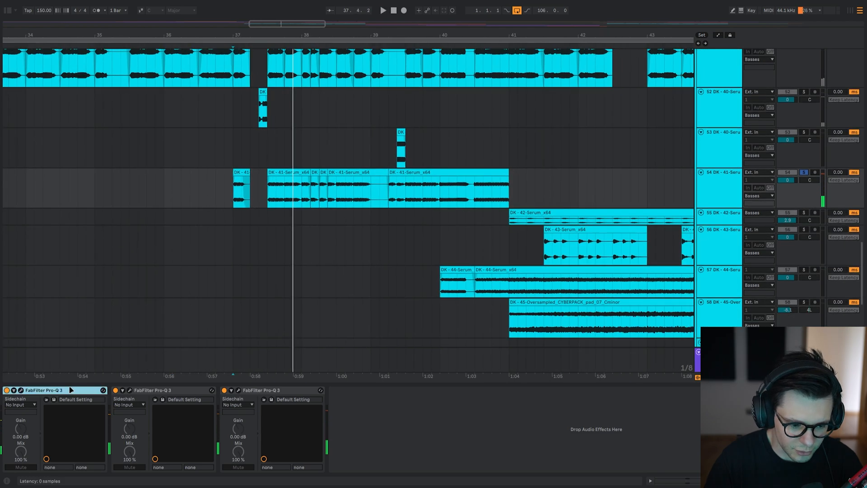
Unsolo the 41-Serum layer and play all layers, comparing its three Pro-Q 3 equalizers bypassed and enabled.
key(space)
click(234, 194)
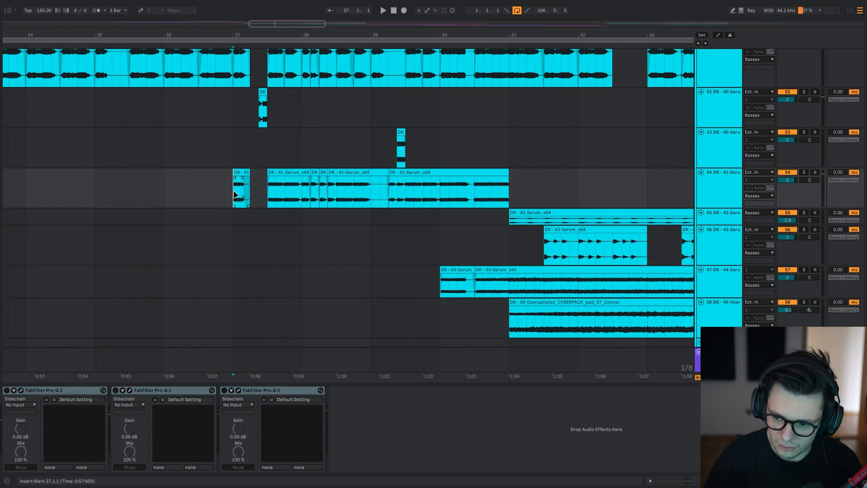
drag(304, 238, 320, 264)
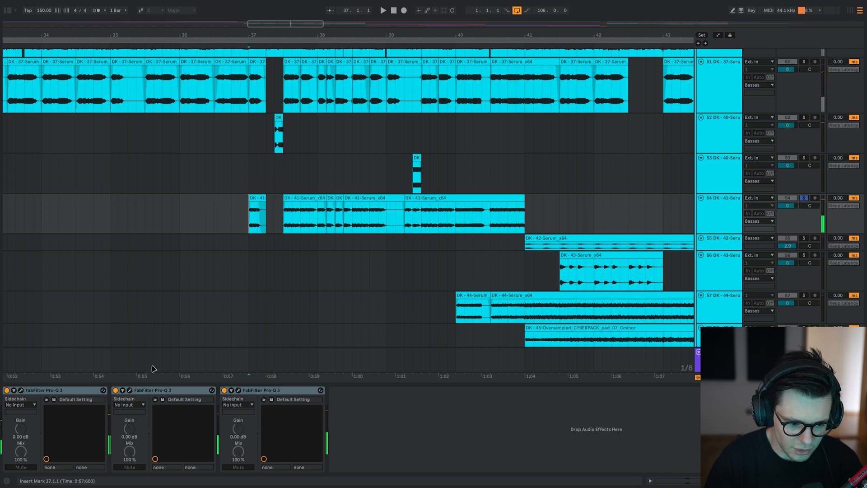
Open the first Pro-Q 3 on the soloed 41-Serum layer with the other two disabled, and play from 37.3.1.
click(41, 391)
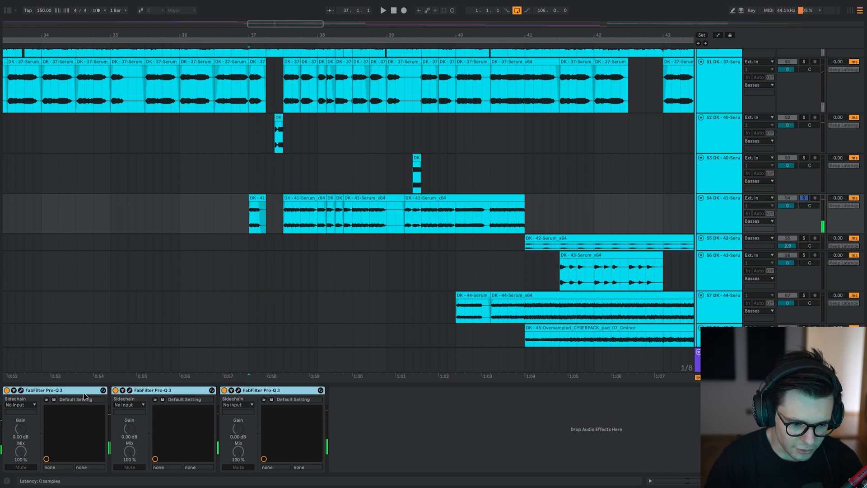
shift+click(259, 389)
click(20, 390)
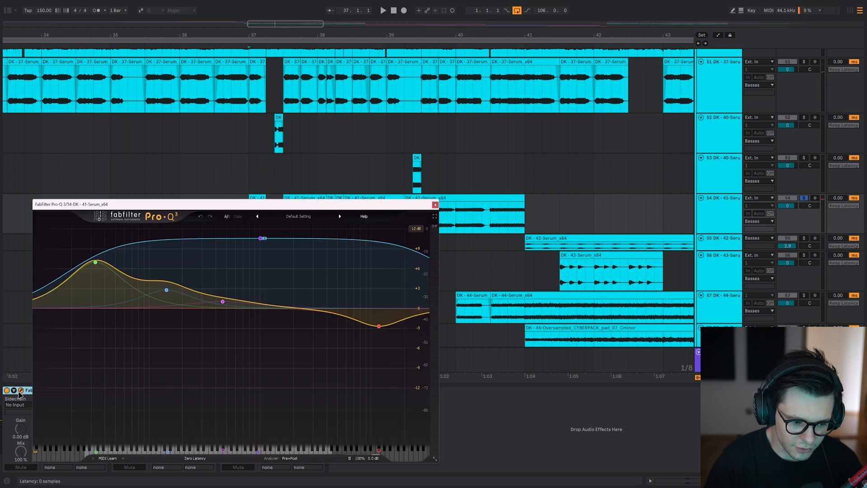
drag(182, 203, 0, 54)
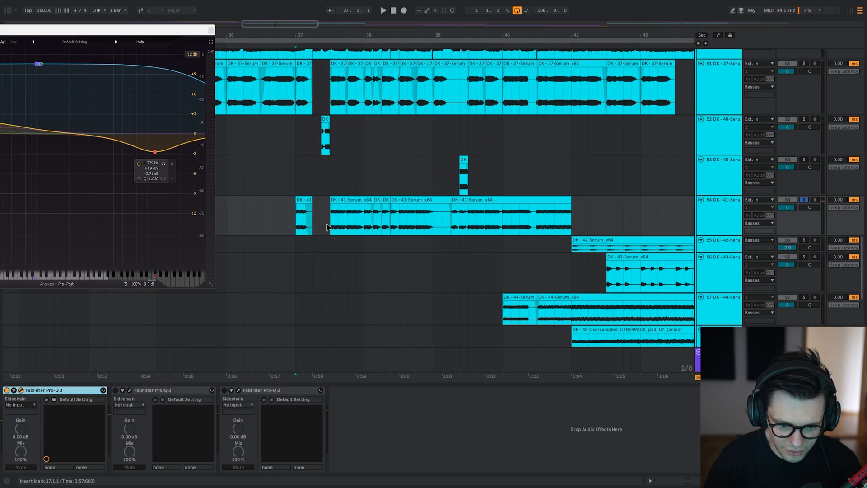
drag(120, 30, 394, 28)
key(space)
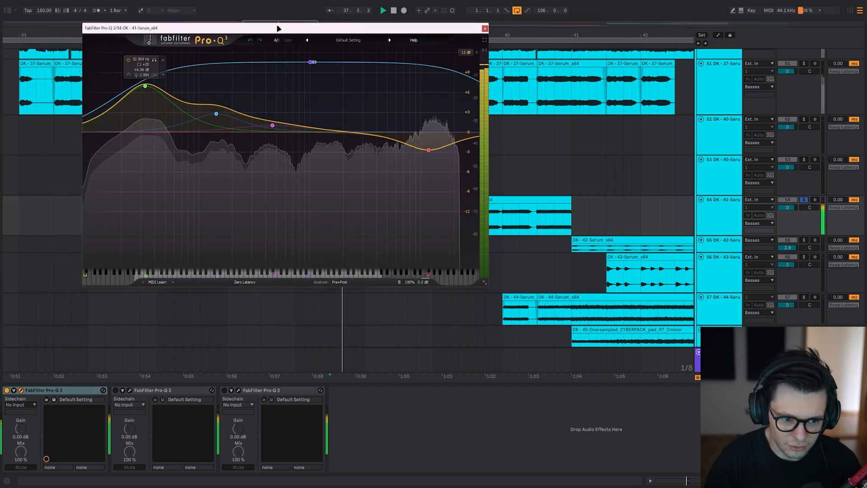
key(space)
Move the first Pro-Q 3 window clear of the 41-Serum clips and replay from 37.3.1 to compare its EQ.
drag(277, 28, 638, 37)
drag(357, 227, 163, 210)
drag(522, 37, 446, 31)
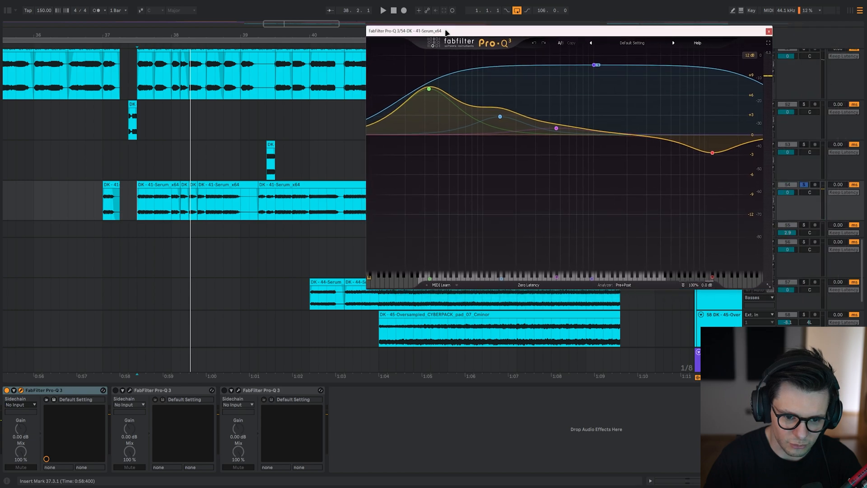
key(space)
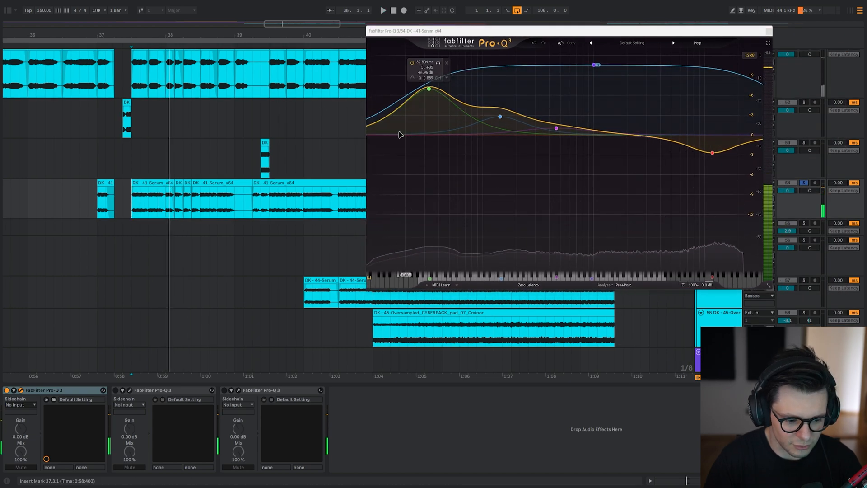
click(80, 393)
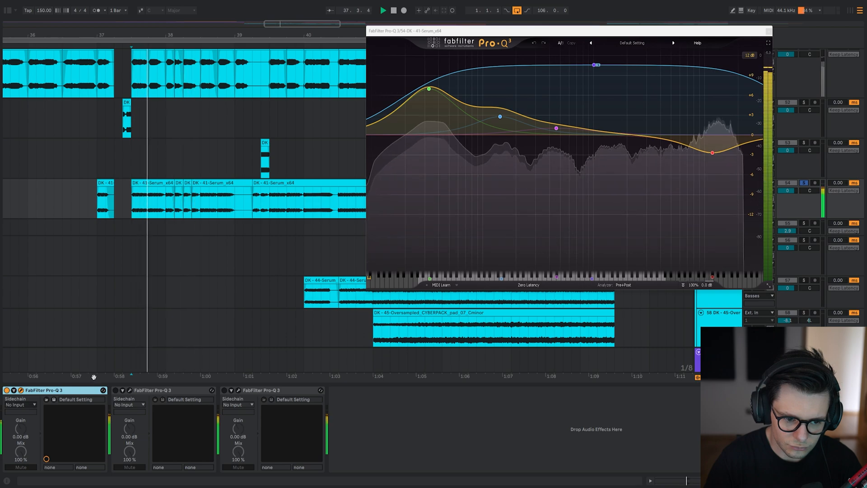
click(144, 392)
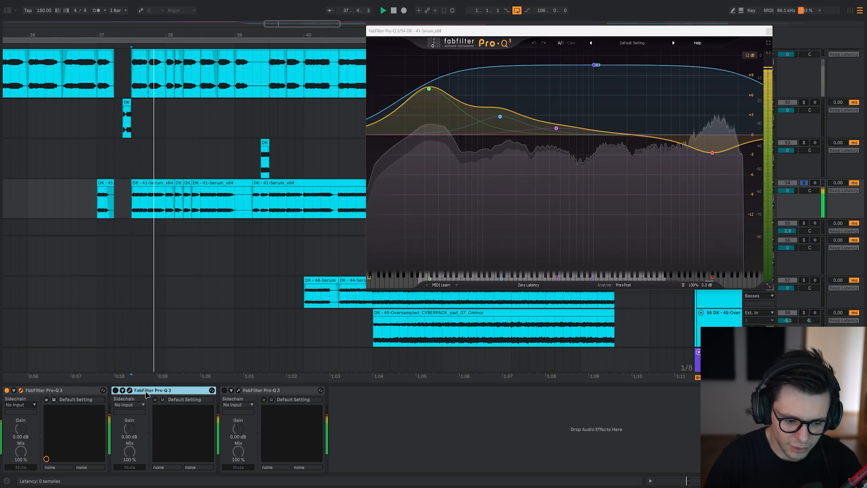
key(space)
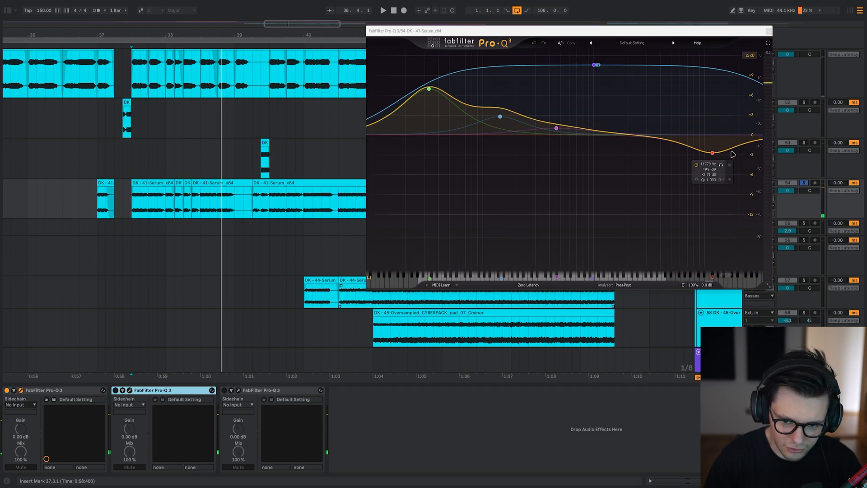
Audition the 143 Hz and 33 Hz bands individually in the first Pro-Q 3 while playing from 37.3.1.
click(510, 92)
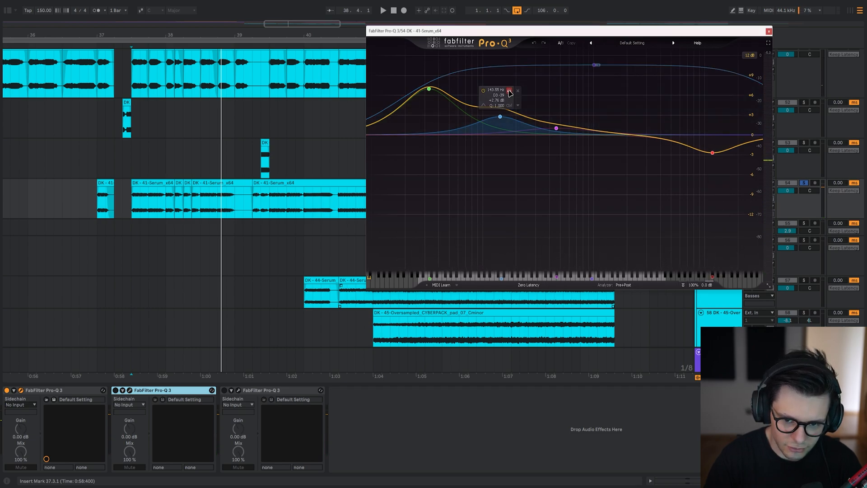
key(space)
click(510, 92)
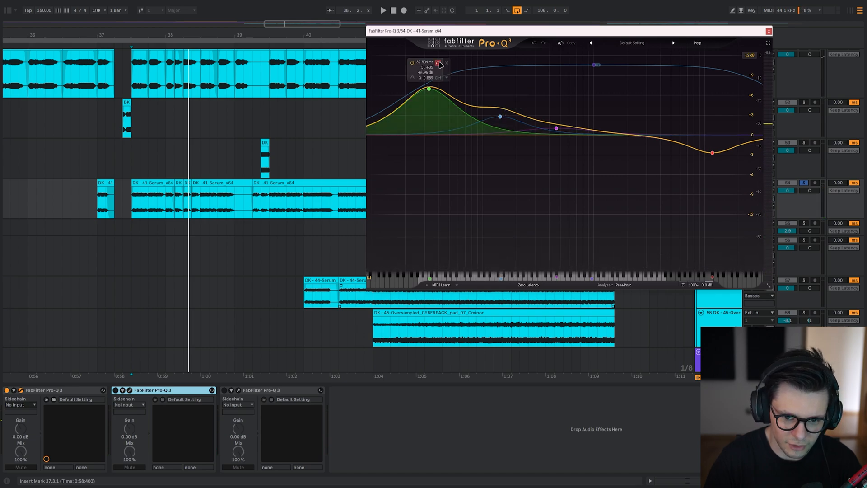
click(439, 63)
click(439, 63)
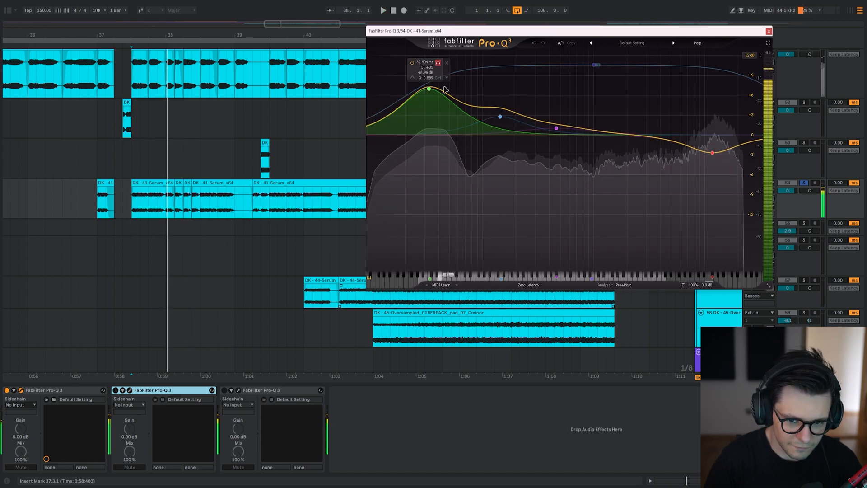
key(space)
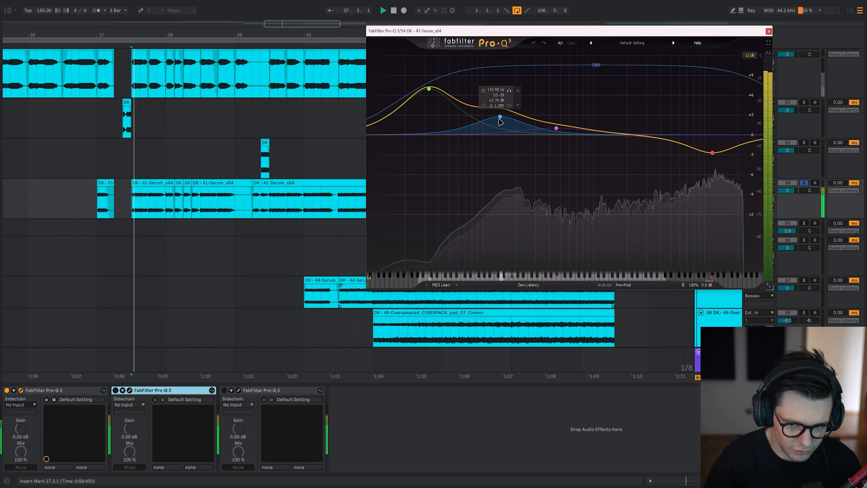
Try cutting the first Pro-Q 3's 143 Hz band to about -6 dB during playback, undo it, and replay.
drag(500, 119, 495, 174)
key(space)
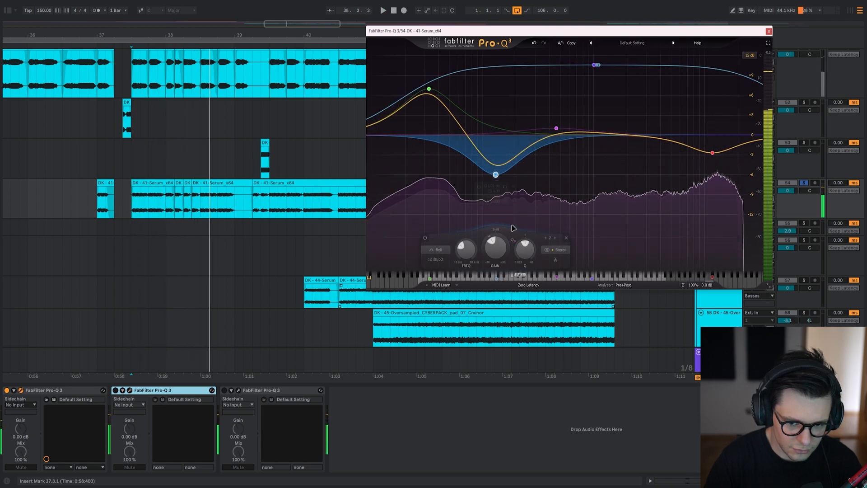
click(536, 44)
key(space)
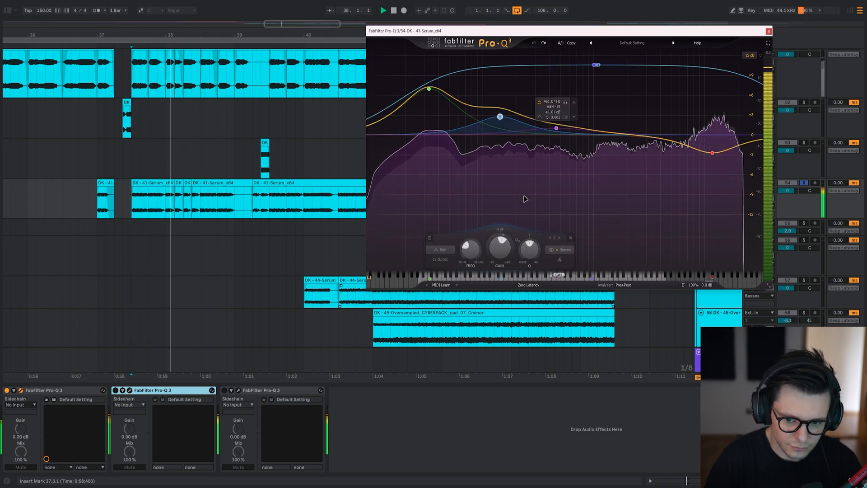
key(space)
Close the first Pro-Q 3, enable and open the second one on the 41-Serum layer, and examine its mid-range cut.
click(768, 31)
click(129, 390)
drag(102, 39, 403, 39)
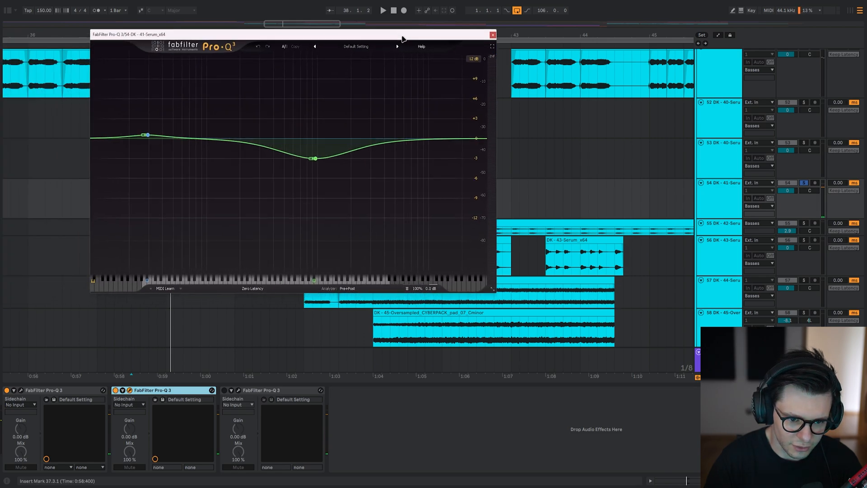
click(314, 159)
drag(234, 34, 456, 34)
scroll(236, 242, up, 10)
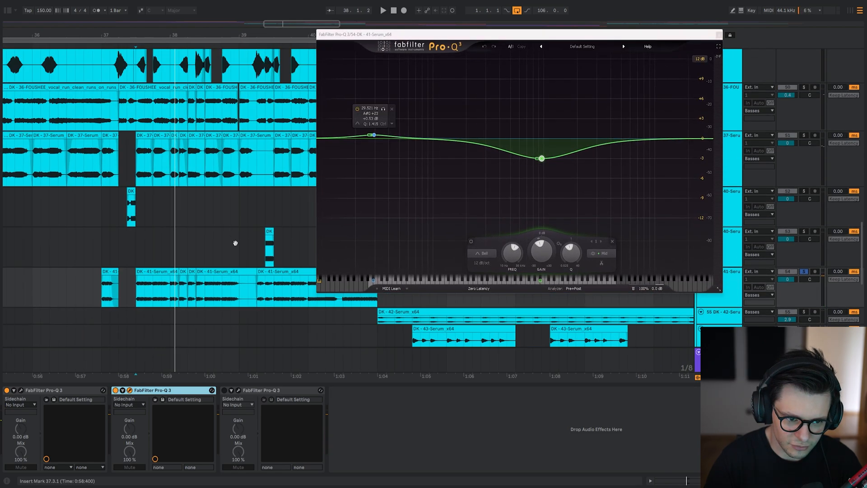
Solo the 36-FOUSHEE vocal run layer and play it from 37.4.1.
drag(202, 157, 199, 172)
click(162, 211)
key(s)
key(space)
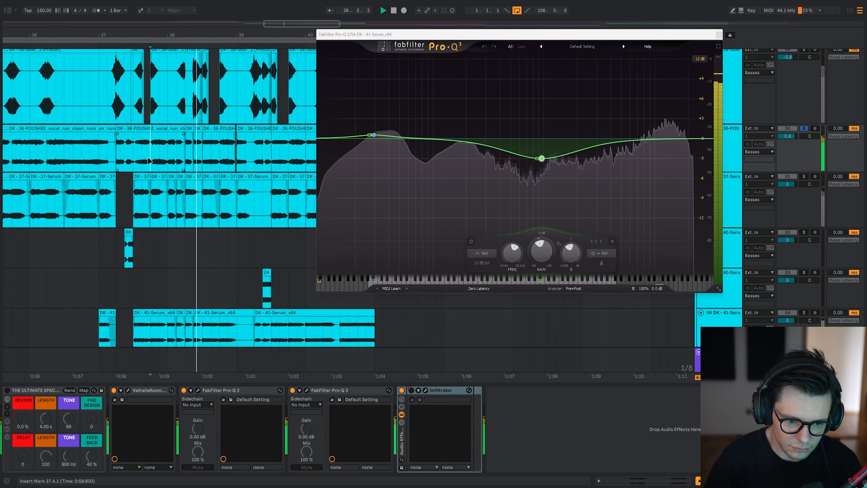
Solo the 41-Serum layer again, play it from 38.1.1, and hide the second Pro-Q 3 window.
drag(180, 244, 184, 193)
click(153, 134)
scroll(171, 134, up, 5)
scroll(171, 135, down, 3)
drag(194, 86, 220, 211)
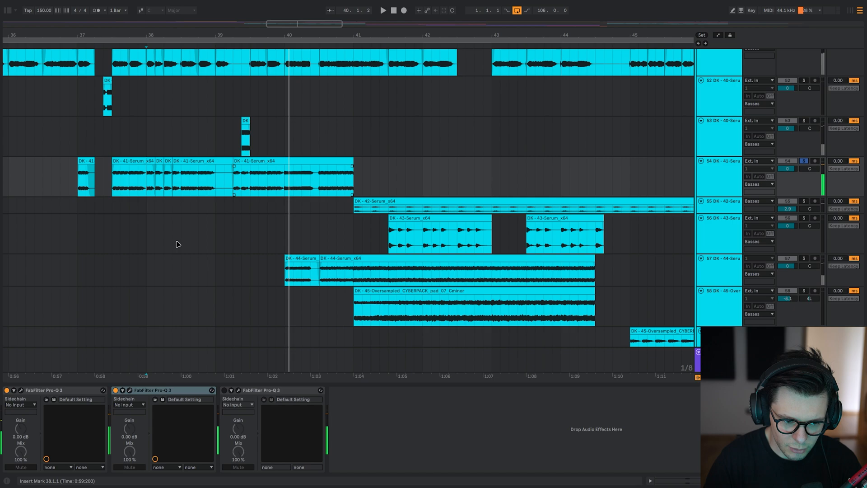
scroll(265, 311, down, 1)
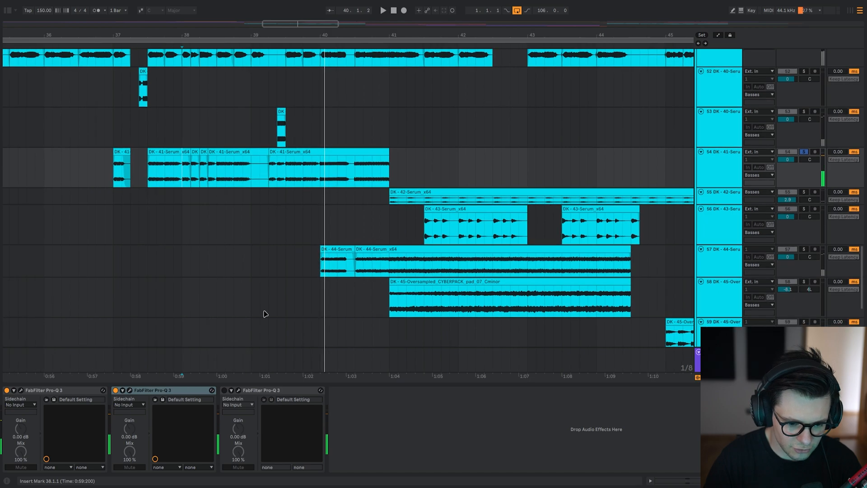
Enable and open the third Pro-Q 3 on the 41-Serum layer to examine its low-end boost.
click(242, 391)
click(239, 390)
drag(192, 213, 279, 42)
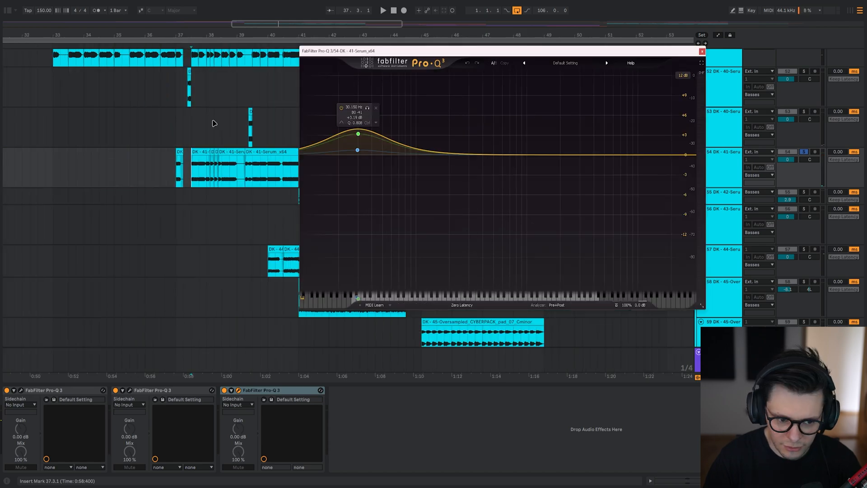
Mark the range from 33.1.1 to 37.1.1 to point out the section before the 41-Serum layer enters.
drag(99, 191, 222, 210)
drag(220, 236, 398, 237)
drag(96, 234, 63, 119)
shift+click(67, 122)
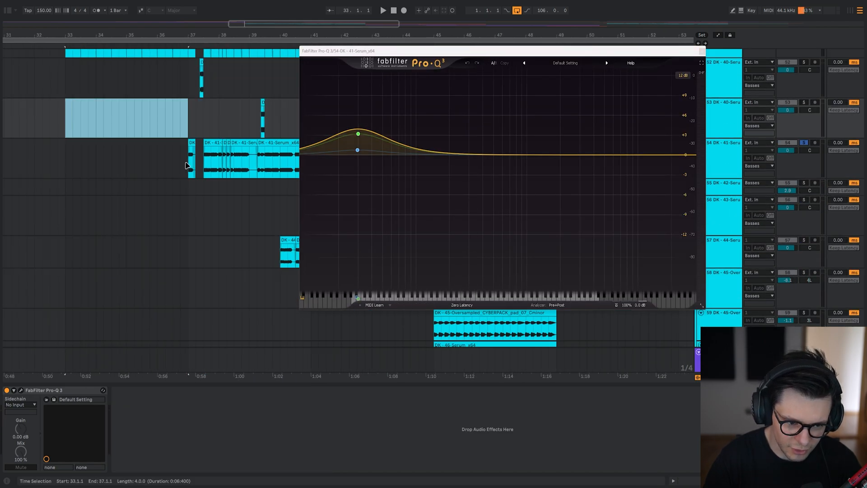
Play the soloed 41-Serum layer from 37.1.1, toggle its third Pro-Q 3 for comparison, and hide the window.
drag(188, 166, 142, 188)
click(142, 188)
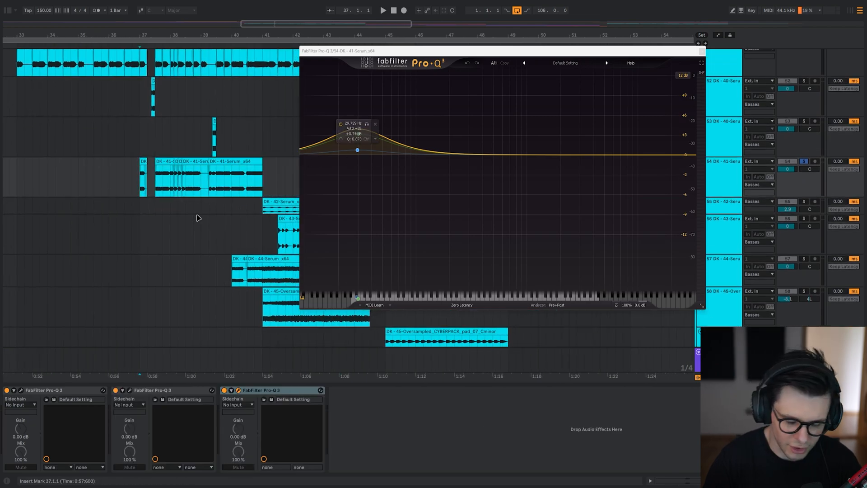
key(space)
scroll(170, 204, up, 2)
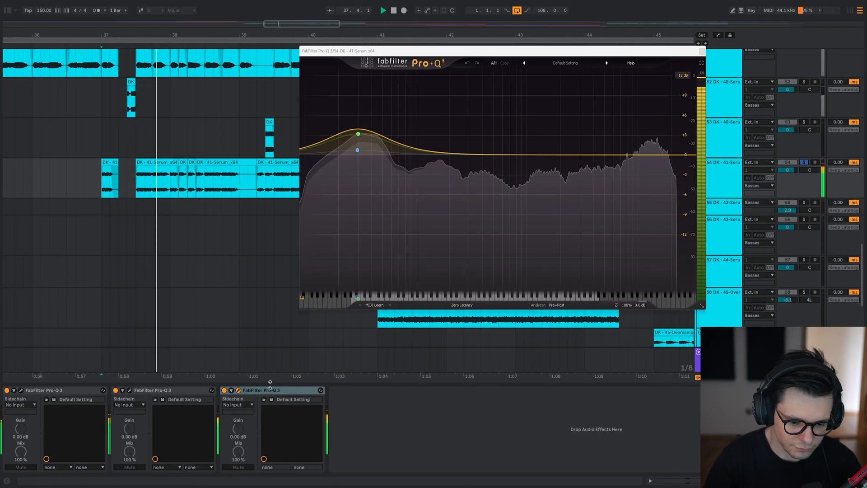
click(270, 389)
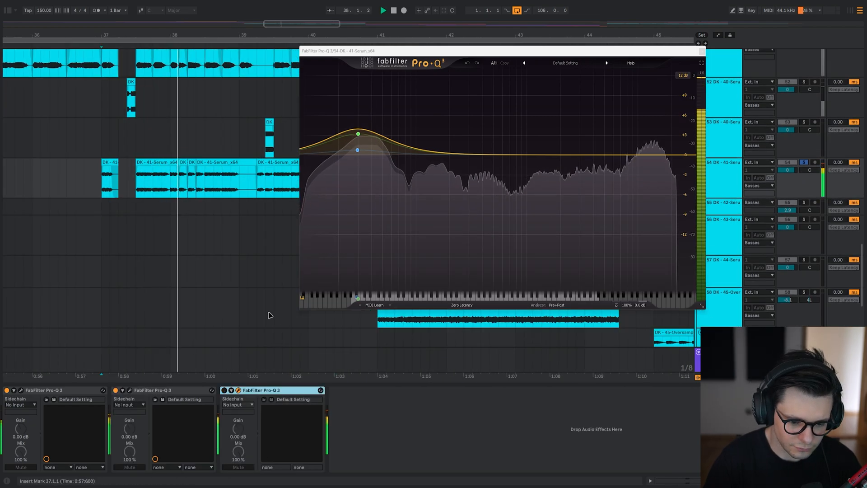
key(Escape)
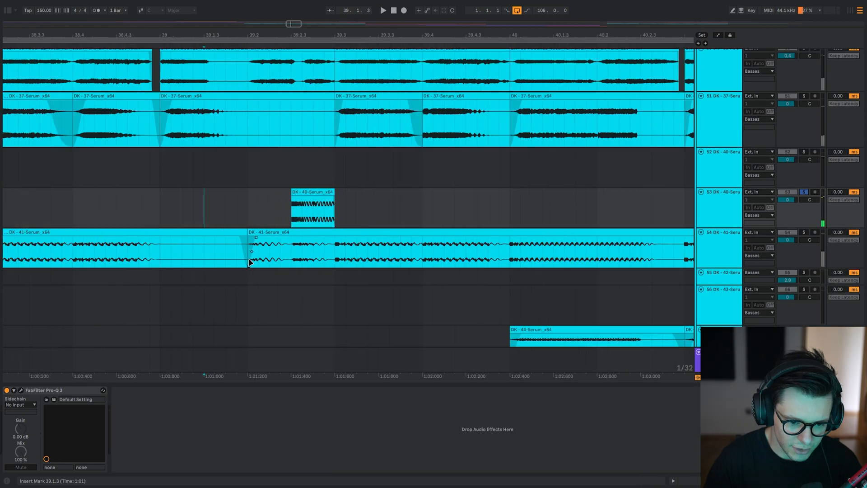
Try extending the 41-Serum clip over the cuts in bar 38, play from 38.1.1, and undo the edit.
click(248, 252)
scroll(248, 250, down, 3)
drag(117, 263, 298, 230)
scroll(254, 224, up, 3)
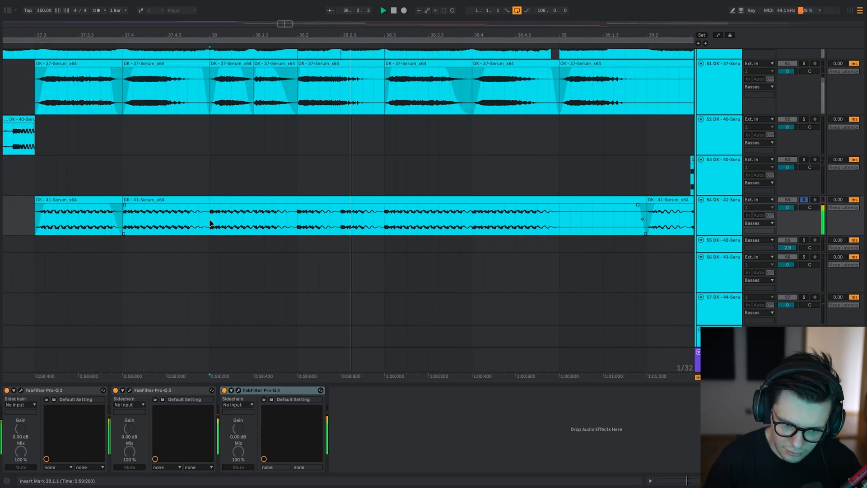
key(space)
key(ctrl+z)
Play the 41-Serum layer from 38.1.1 with its original cuts.
click(213, 222)
key(space)
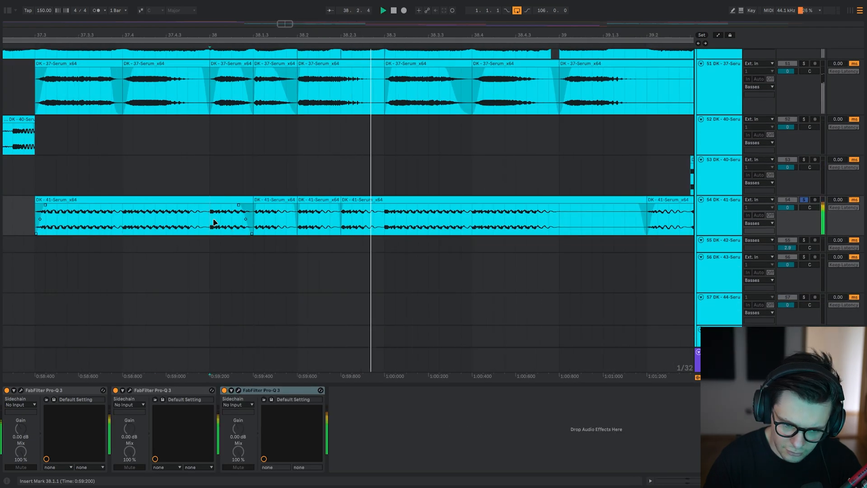
scroll(214, 222, down, 2)
key(space)
Find the second 40-Serum fill in bar 39 and play it soloed from 39.2.1.
drag(370, 213, 317, 165)
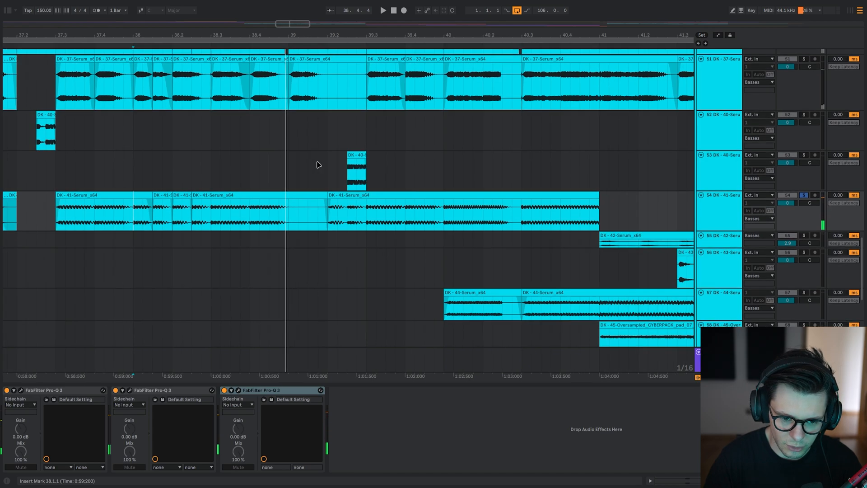
click(329, 169)
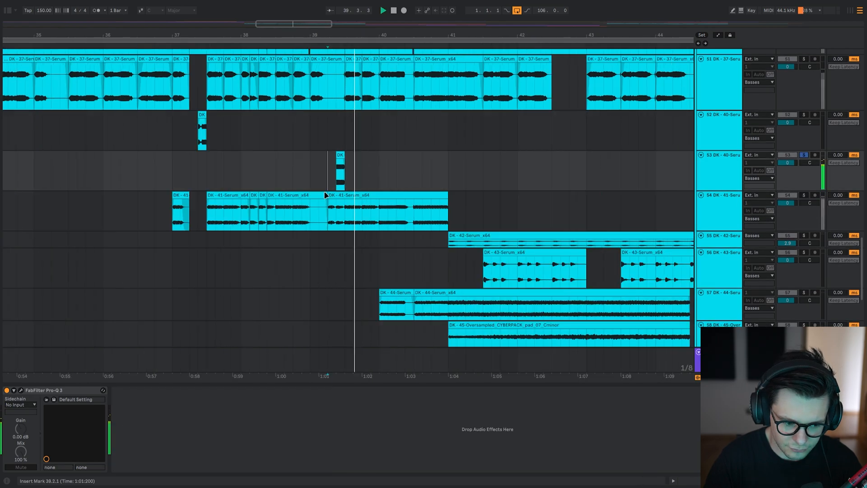
key(space)
scroll(337, 192, down, 3)
drag(371, 241, 331, 138)
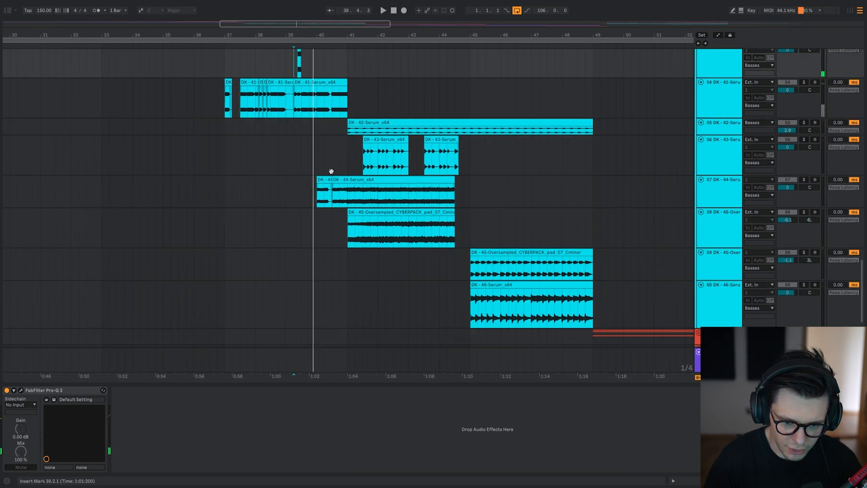
Solo the 44-Serum layer at 40.1.1 and examine its effect chain and neighbouring bass layers.
click(312, 208)
key(s)
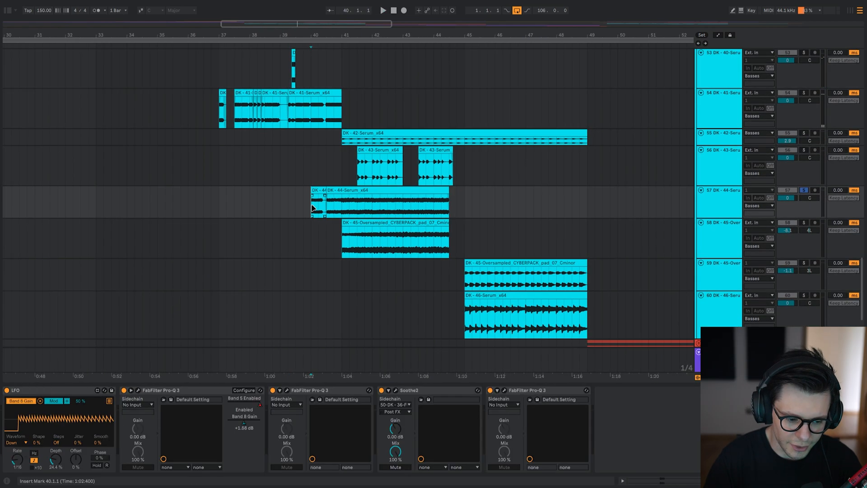
key(s)
scroll(313, 208, up, 3)
scroll(331, 167, down, 3)
scroll(330, 177, up, 3)
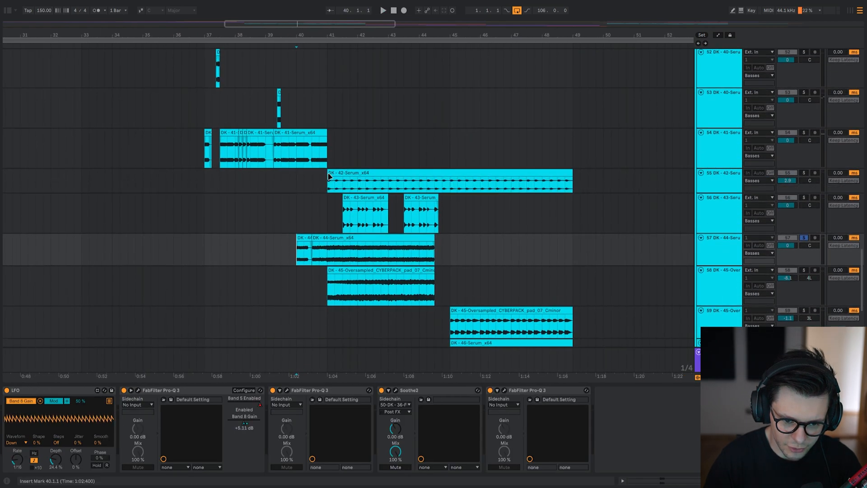
Unsolo the 44-Serum layer and play all bass layers from 40.1.1.
scroll(279, 155, down, 2)
click(268, 175)
key(space)
scroll(271, 190, up, 2)
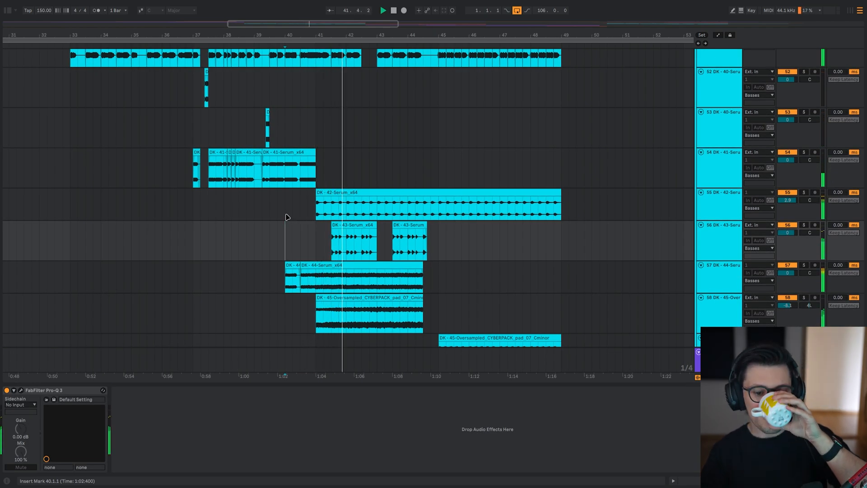
Solo the 36-FOUSHEE vocal layer and play it from the middle of bar 41.
scroll(325, 174, up, 3)
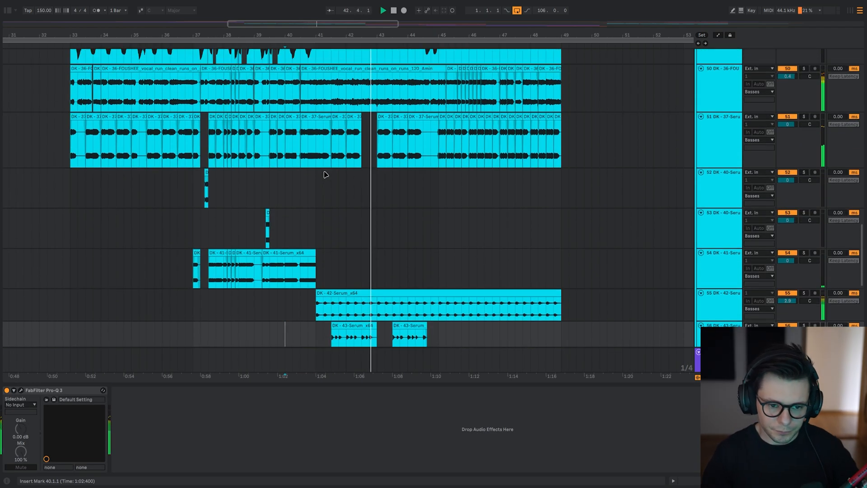
click(333, 99)
key(s)
key(space)
scroll(343, 203, down, 4)
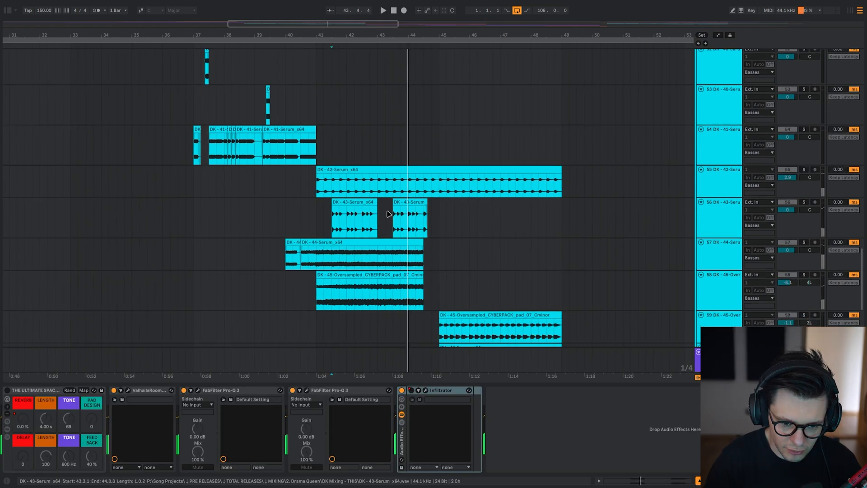
Solo the 44-Serum layer and play it with its effects from 41.1.1.
click(318, 181)
click(317, 260)
key(space)
scroll(337, 260, down, 3)
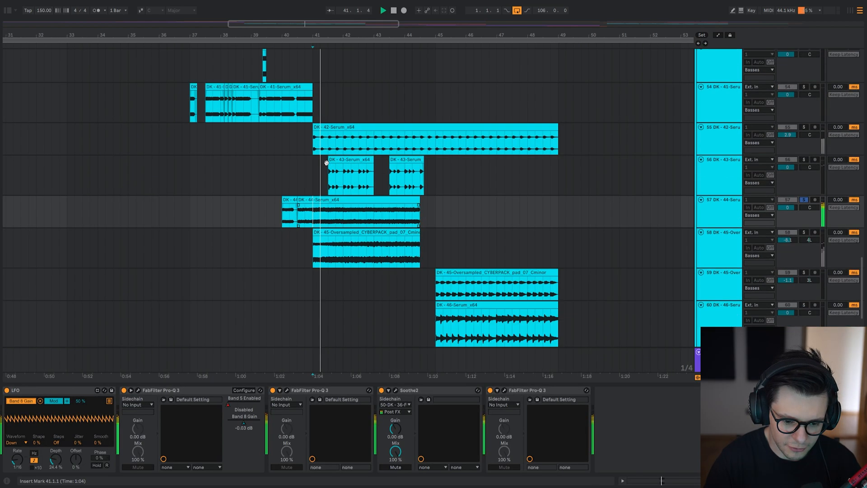
Bypass all effects on the 44-Serum layer and compare it within the full mix and soloed.
key(0)
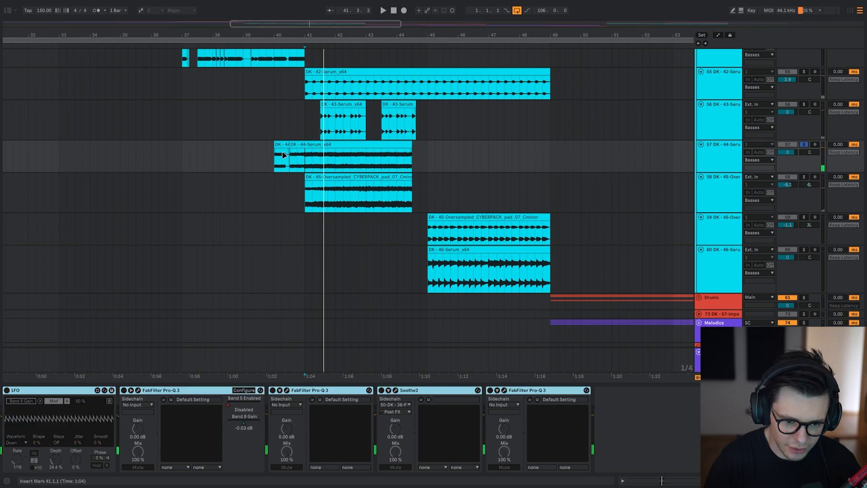
scroll(371, 201, up, 1)
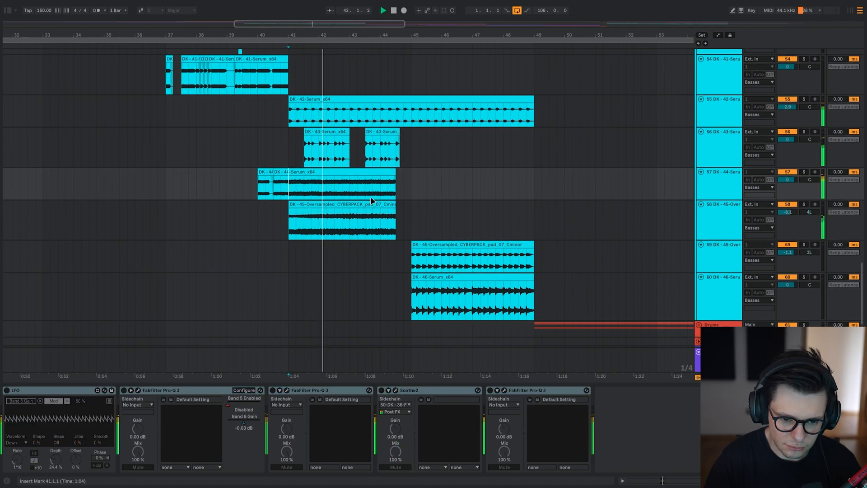
key(s)
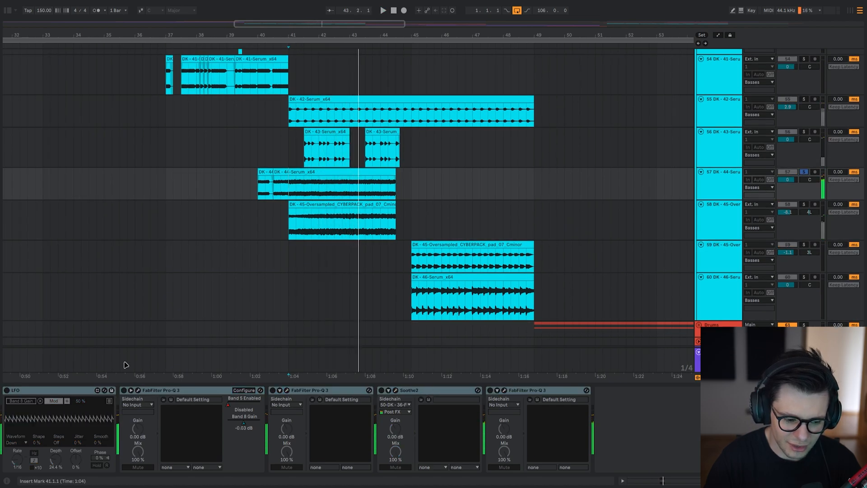
Re-enable only the first FabFilter Pro-Q 3 on the 44-Serum layer and open its EQ curve.
click(174, 391)
key(0)
click(138, 390)
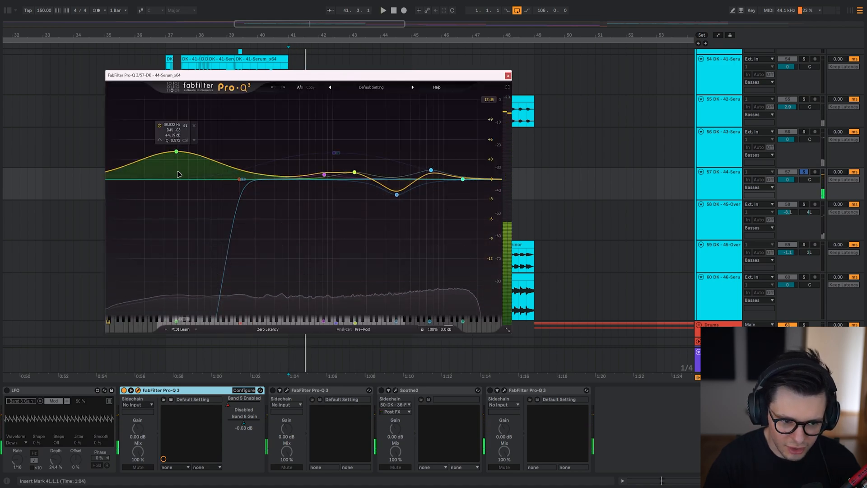
Audition the low-end high-pass band and the bell cut near 3.8 kHz in isolation, playing the 44-Serum layer from 41.1.1.
click(249, 153)
key(space)
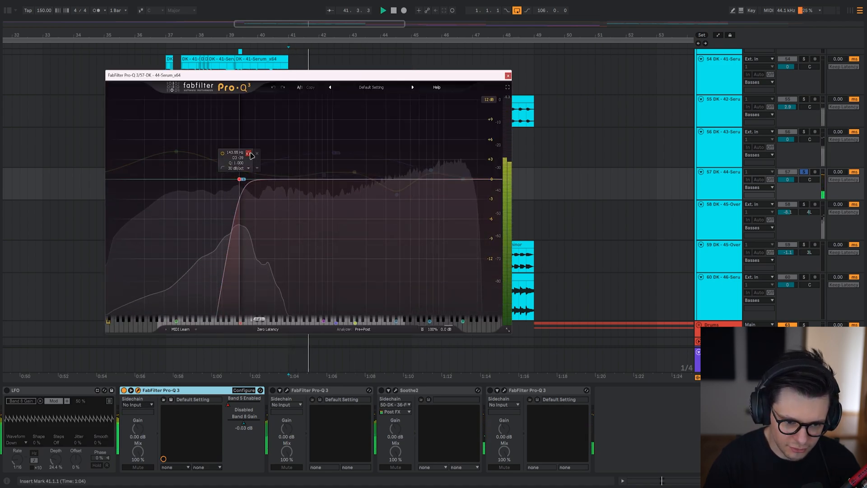
click(249, 153)
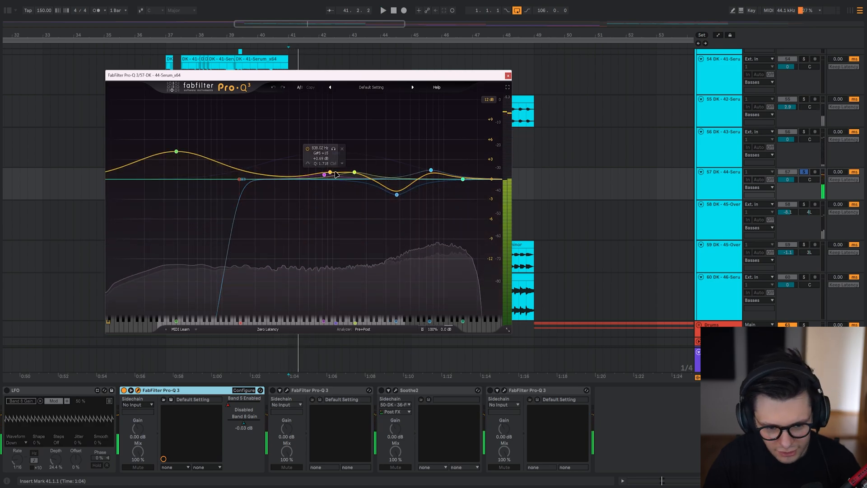
click(406, 208)
key(space)
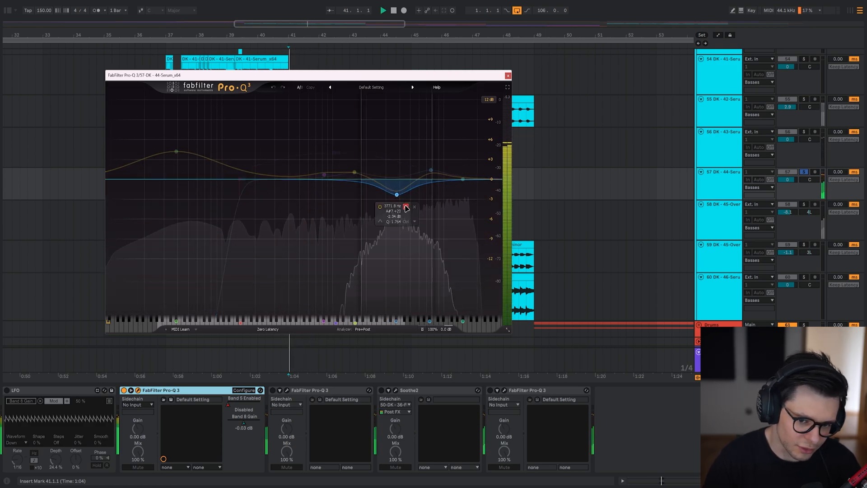
click(406, 207)
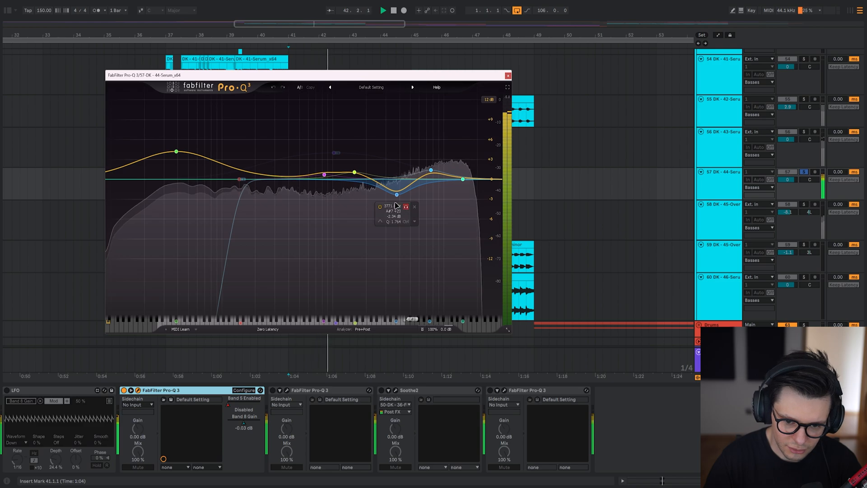
key(space)
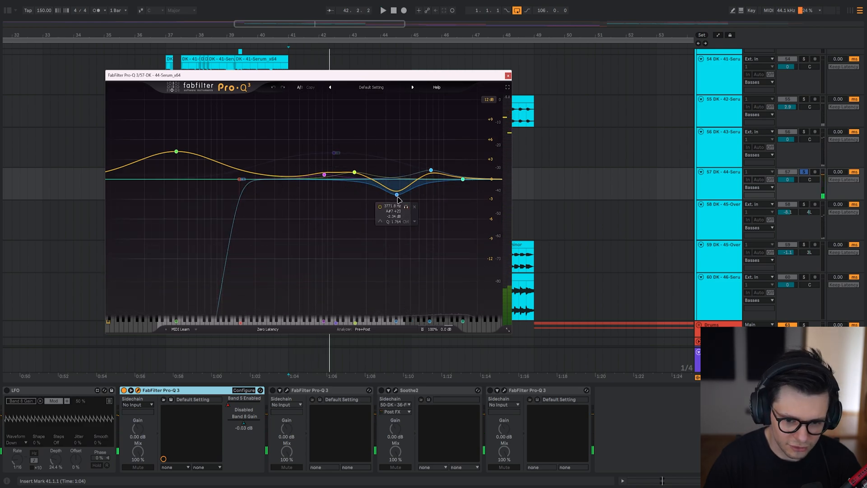
Turn the 3.8 kHz cut into a boost of about 3.2 dB near 4.9 kHz and play the layer.
drag(351, 179, 420, 159)
key(space)
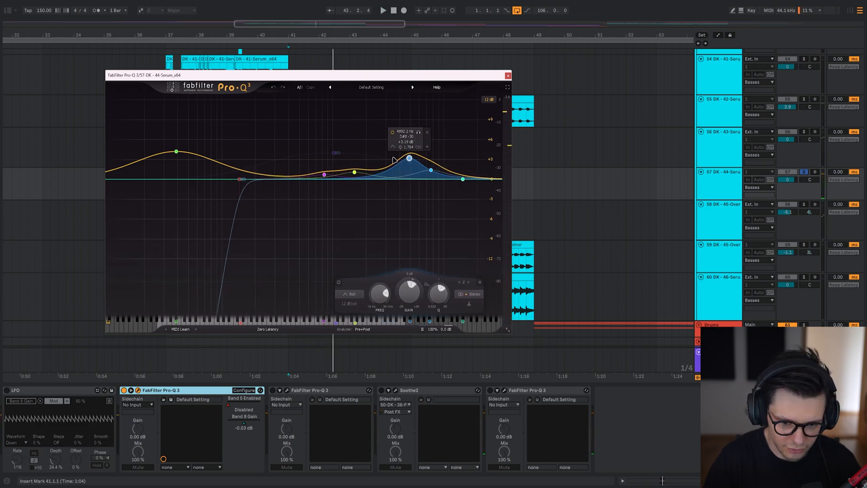
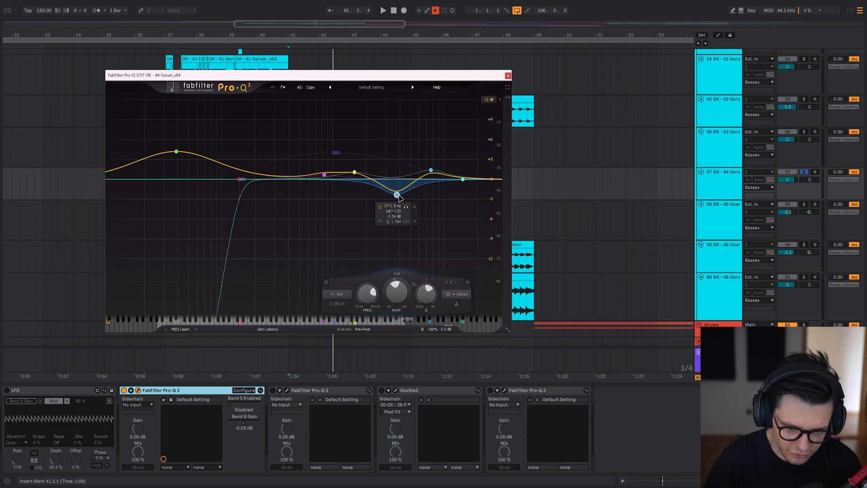
Play the 44-Serum layer from 40.1.1 to audition the wide side-channel boost near 1020 Hz in its EQ.
mouse_move(397, 197)
mouse_down()
mouse_move(442, 124)
mouse_move(368, 140)
mouse_move(398, 138)
mouse_move(397, 202)
mouse_up()
key(space)
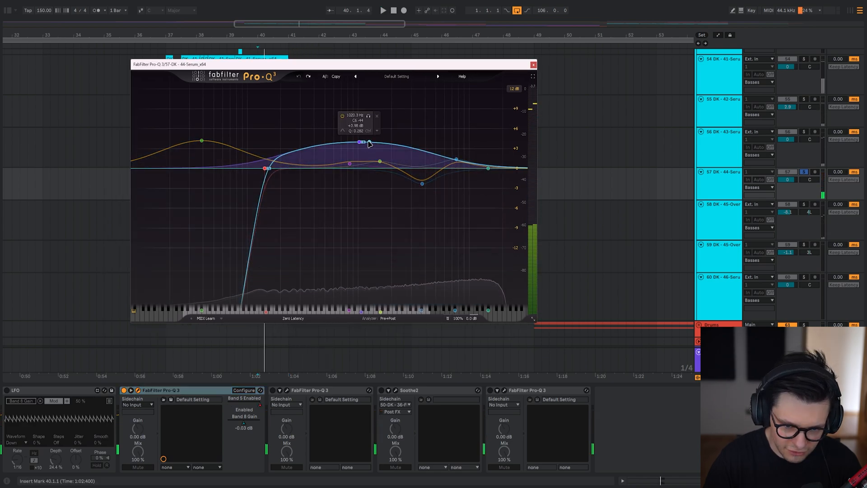
key(space)
key(space)
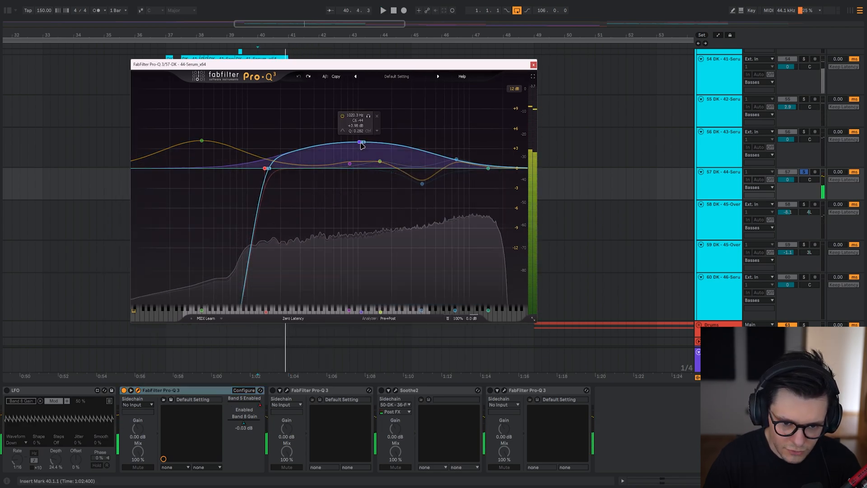
click(360, 142)
key(space)
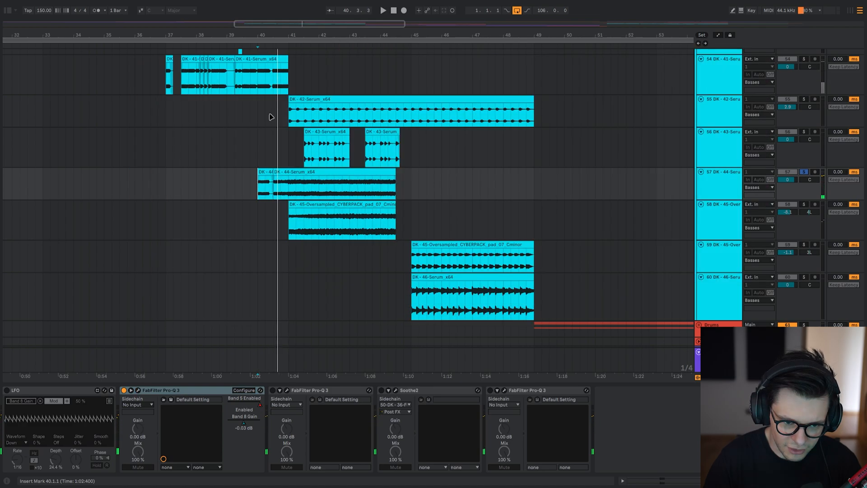
Solo the 41-Serum layer and play it from 40.1.1.
click(265, 114)
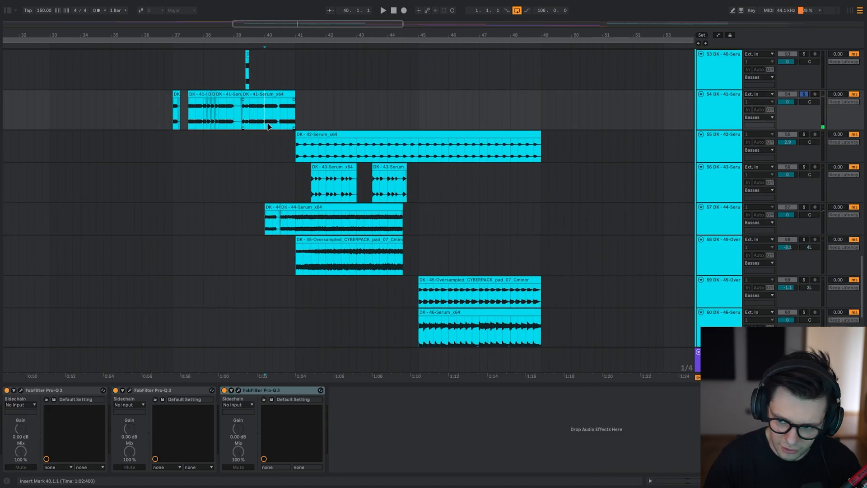
key(plus)
key(plus)
key(space)
scroll(292, 136, up, 2)
key(space)
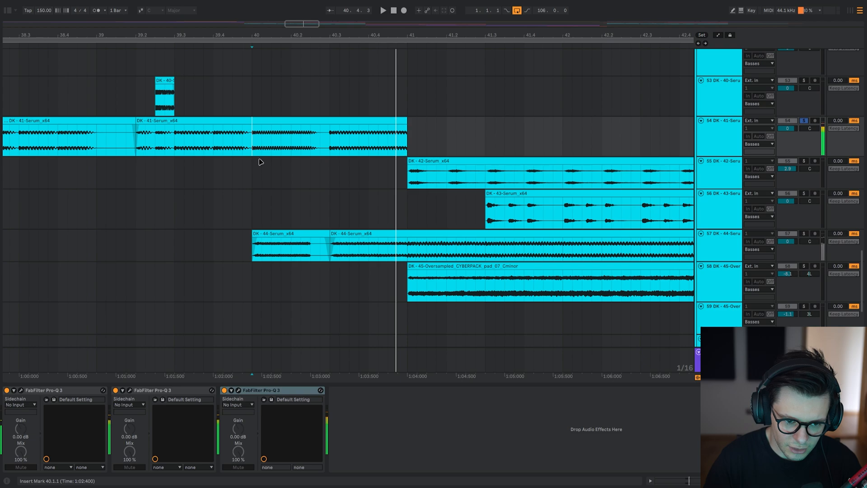
Compare the 41-Serum and 44-Serum clips from 40.1.1, playing the 44-Serum layer alone and the layers together.
drag(253, 146, 435, 136)
click(251, 251)
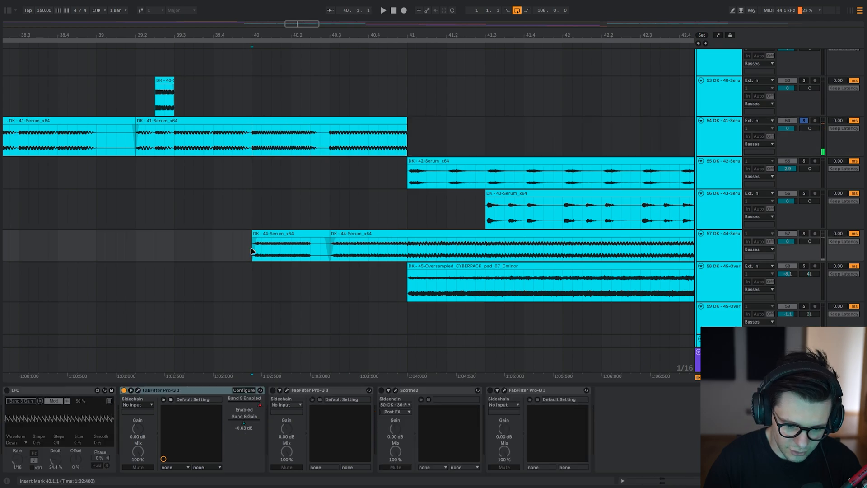
key(space)
key(space)
drag(251, 251, 357, 135)
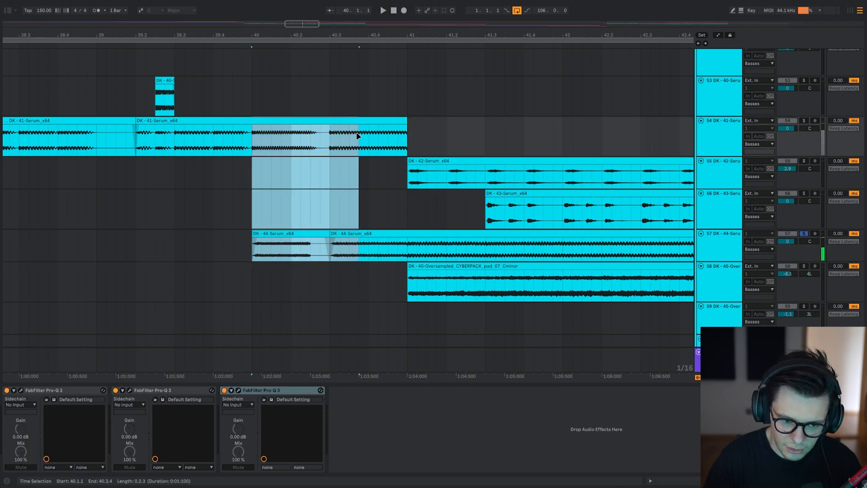
key(space)
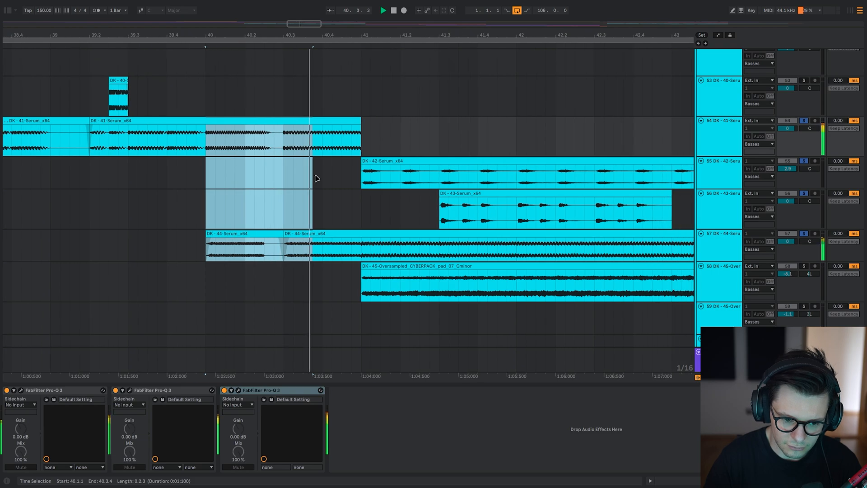
Play the 41- to 44-Serum layers together from 41.1.1 and the 44-Serum layer alone, with the wide side boost bypassed.
drag(378, 242, 339, 202)
scroll(271, 203, down, 3)
click(253, 204)
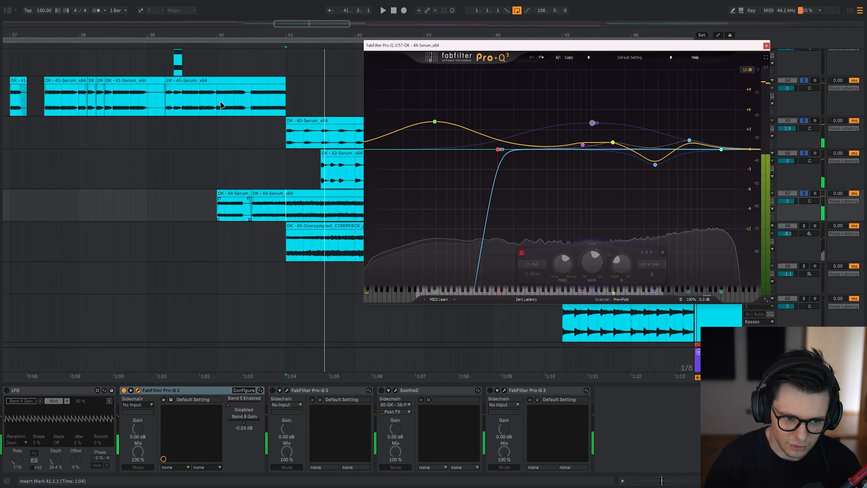
key(space)
click(214, 95)
click(286, 212)
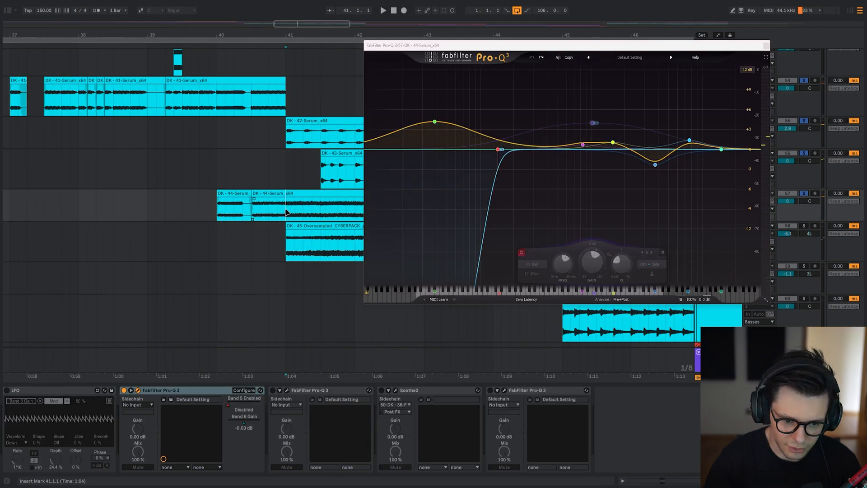
key(space)
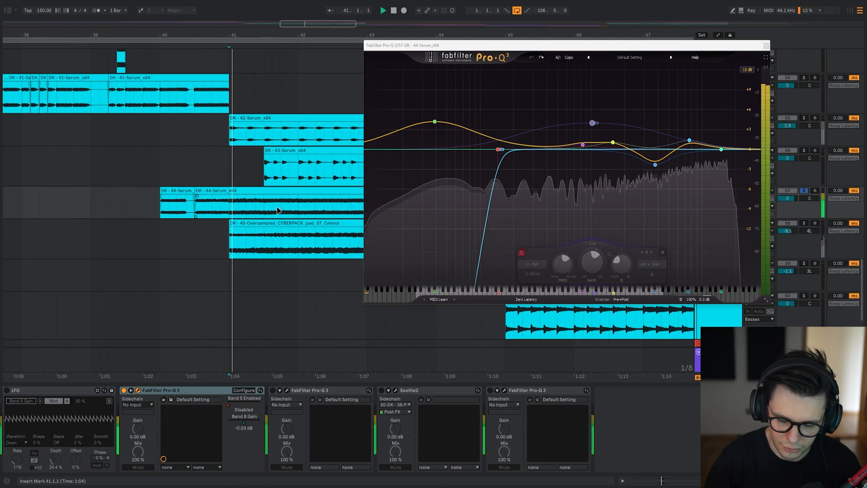
Enable the second FabFilter Pro-Q 3 on the 44-Serum layer, open its EQ curve and play the layer soloed.
key(Escape)
click(297, 389)
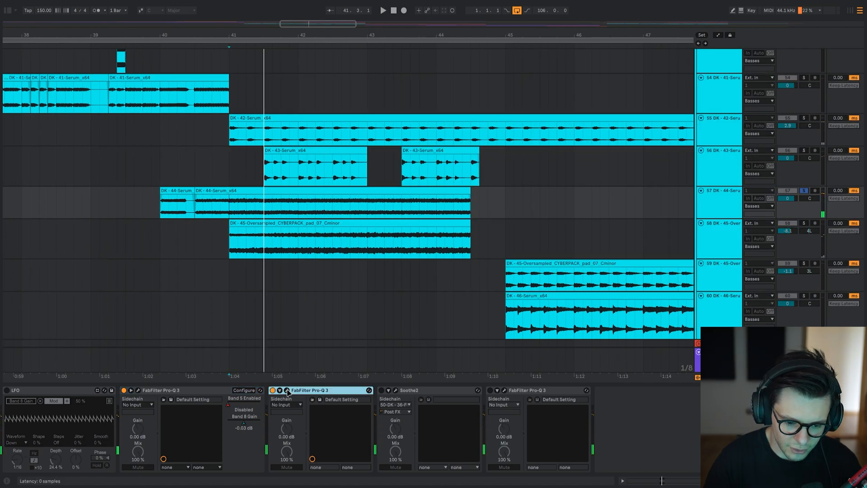
click(286, 390)
scroll(380, 312, up, 5)
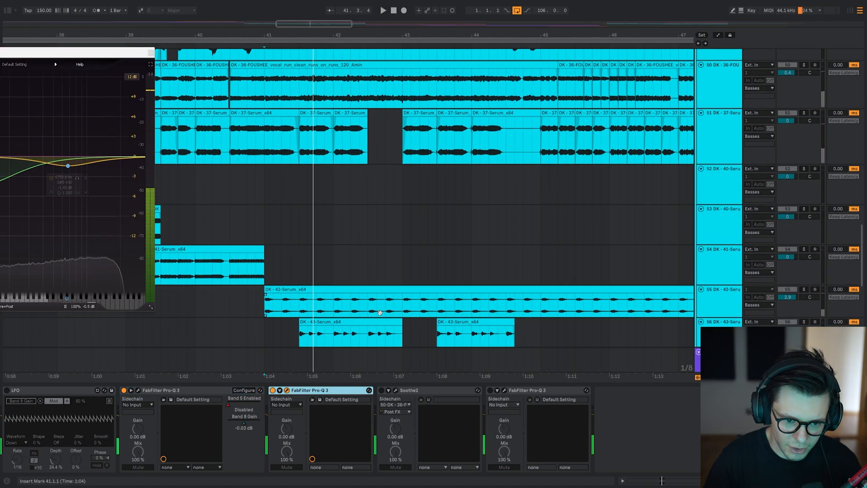
drag(380, 313, 398, 299)
drag(16, 52, 25, 106)
drag(344, 157, 345, 54)
drag(7, 107, 398, 85)
key(space)
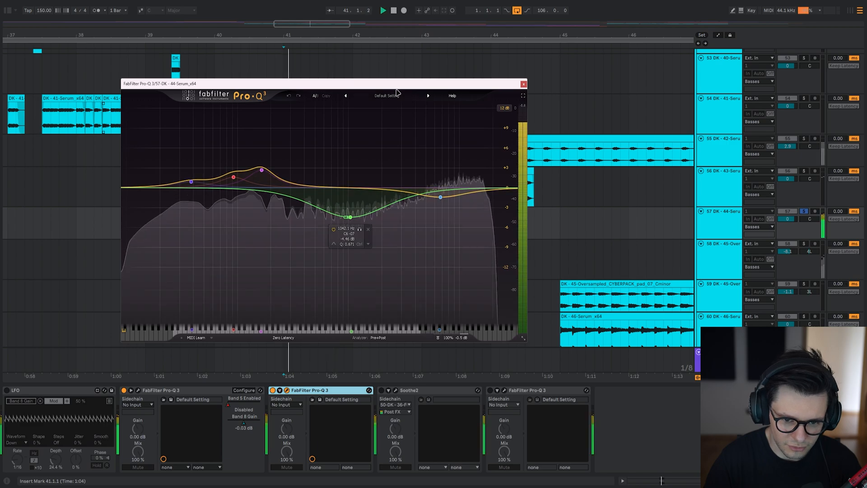
Compare the mid-channel cut near 1042 Hz bypassed and enabled while playing the 44-Serum layer within the full mix.
key(s)
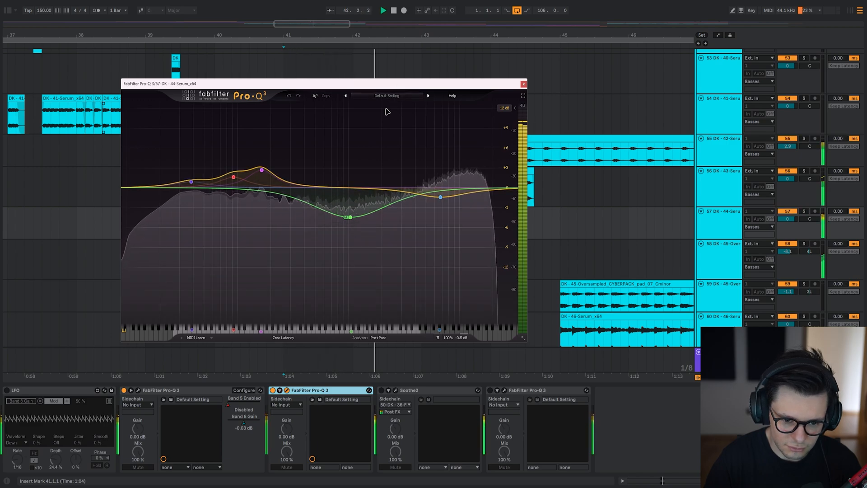
click(350, 217)
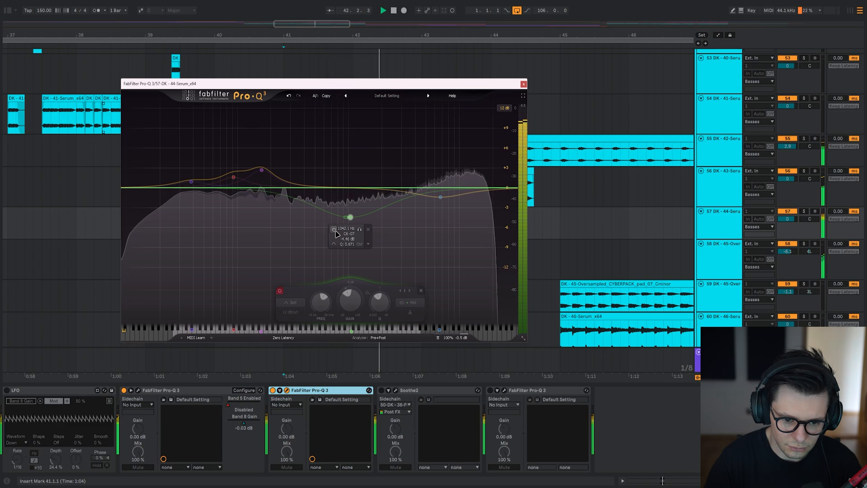
click(335, 230)
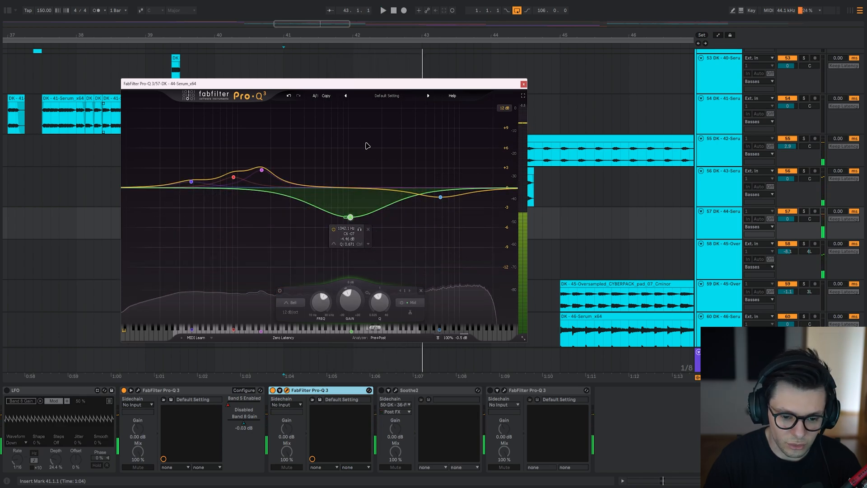
click(333, 230)
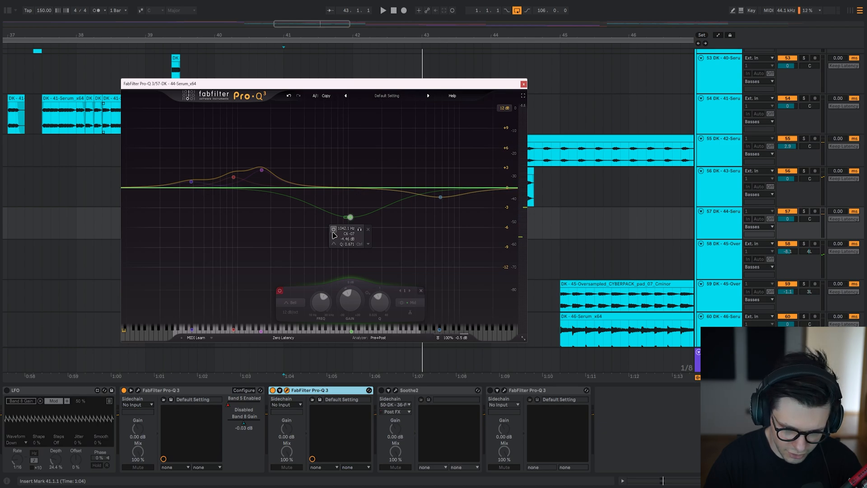
key(space)
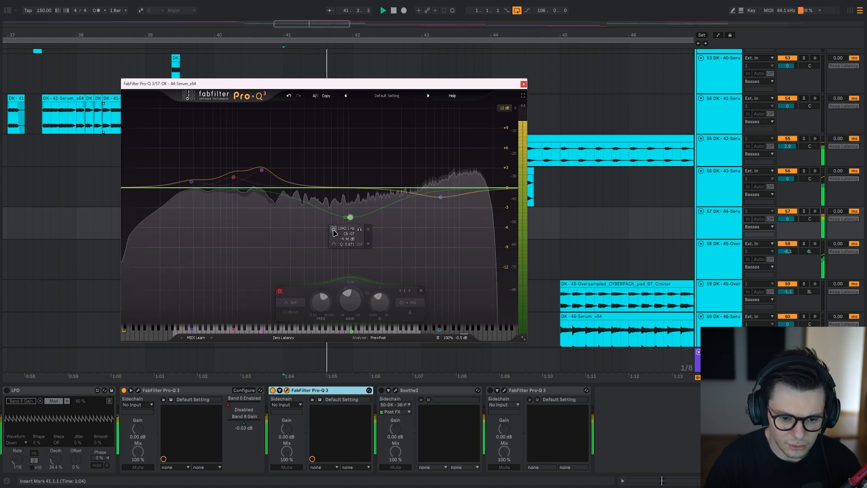
click(333, 230)
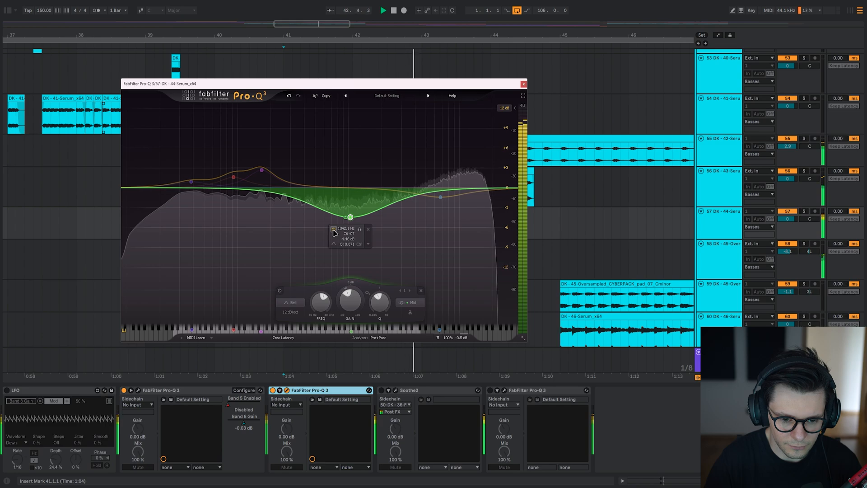
Examine the stereo placement options of the 1042 Hz cut.
drag(356, 87, 359, 85)
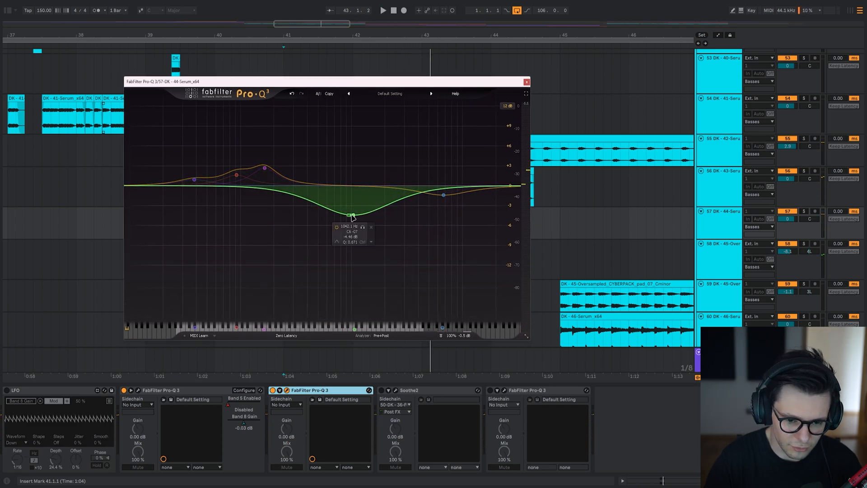
click(415, 301)
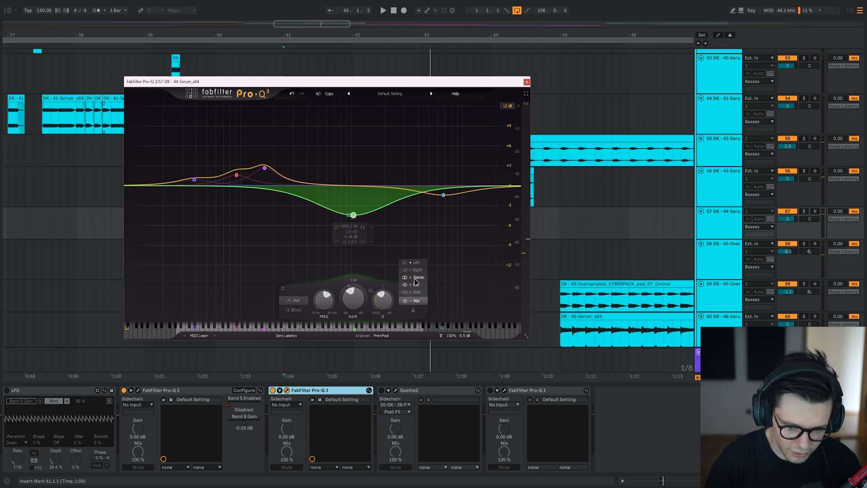
click(415, 277)
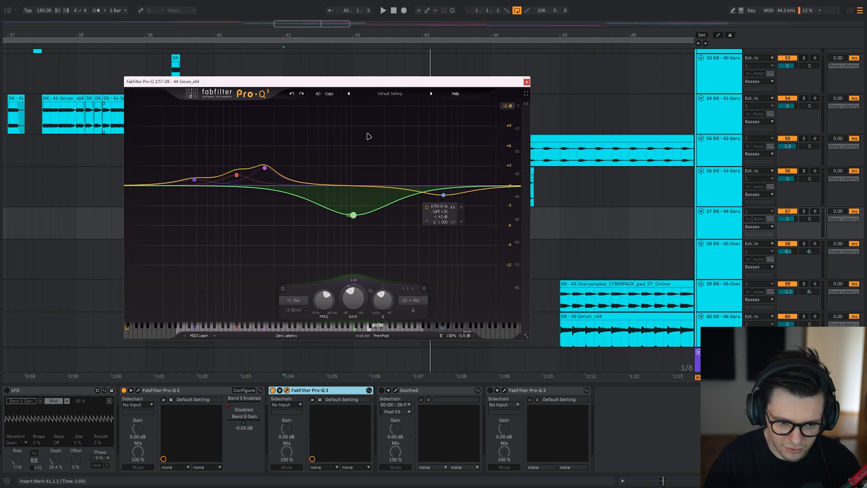
Compare the three low-end boosts bypassed and enabled, playing the 44-Serum layer in the full mix and soloed.
drag(157, 128, 274, 190)
click(160, 290)
key(space)
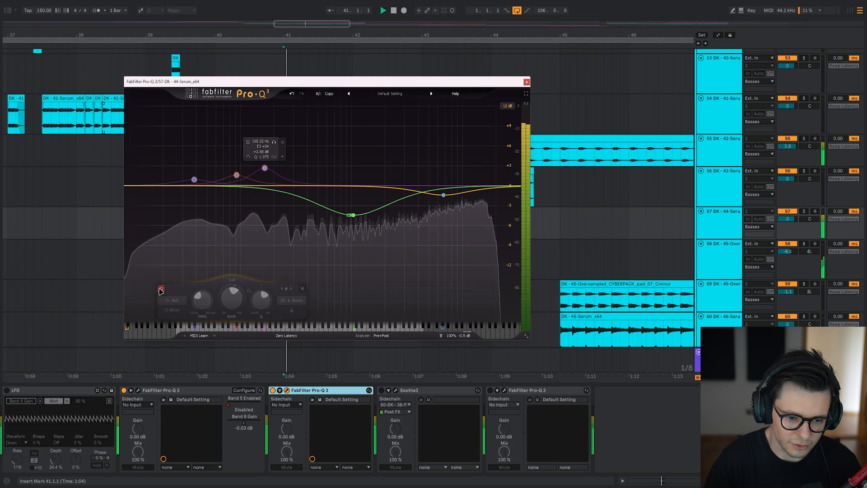
click(161, 289)
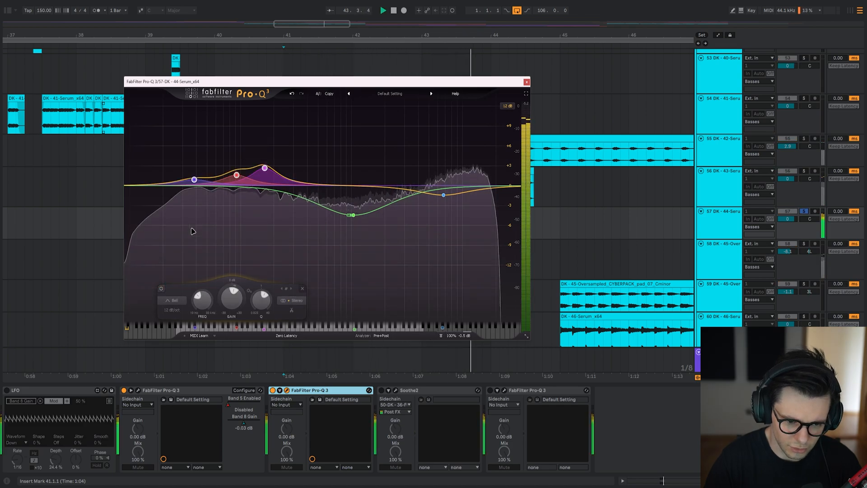
key(space)
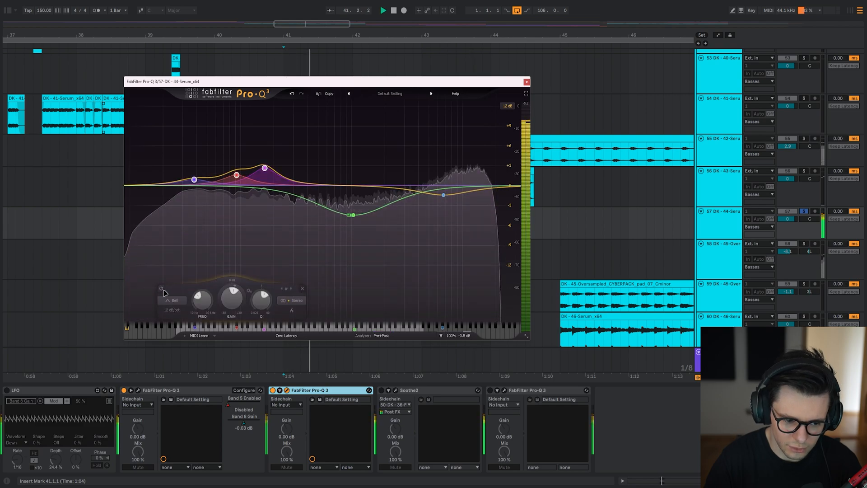
click(160, 289)
click(160, 289)
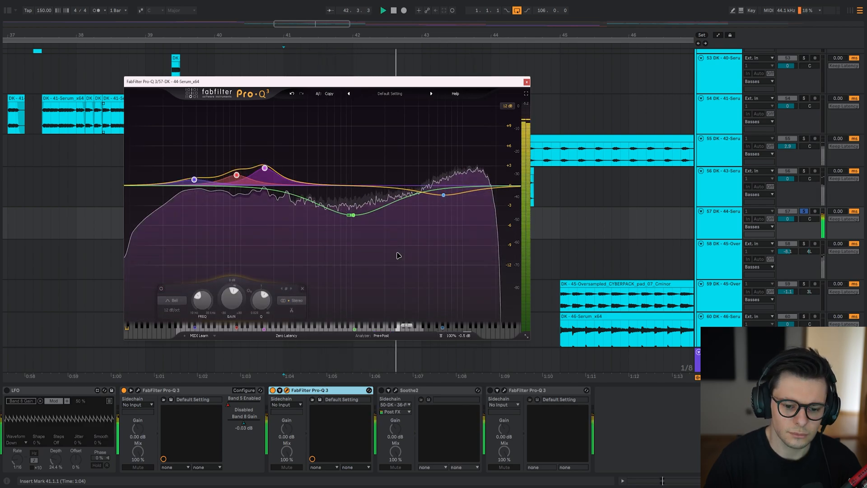
click(393, 251)
key(space)
Enable Soothe2 on the 44-Serum layer, open its window and play the layer.
key(Escape)
click(382, 391)
click(396, 390)
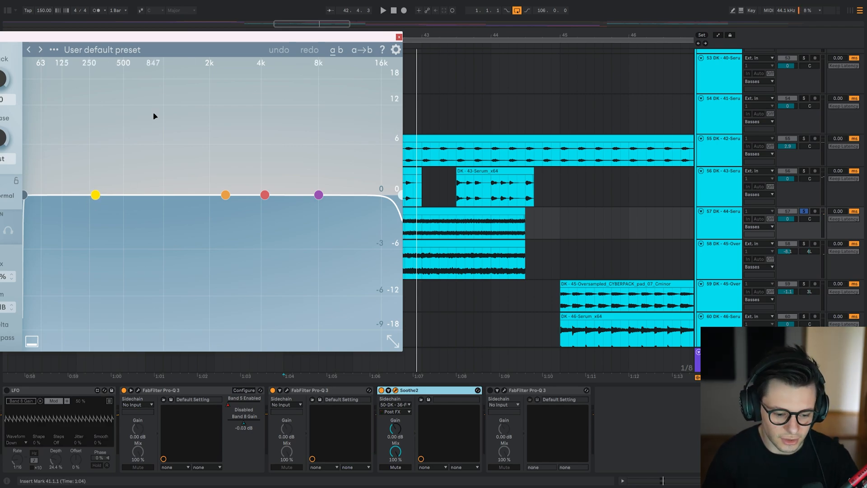
drag(171, 37, 5, 26)
key(space)
Play the 36-FOUSHEE vocal run layer from 41.1.1 against the Soothe2 display and mark its clip from 41.1.1 to 44.1.3.
key(space)
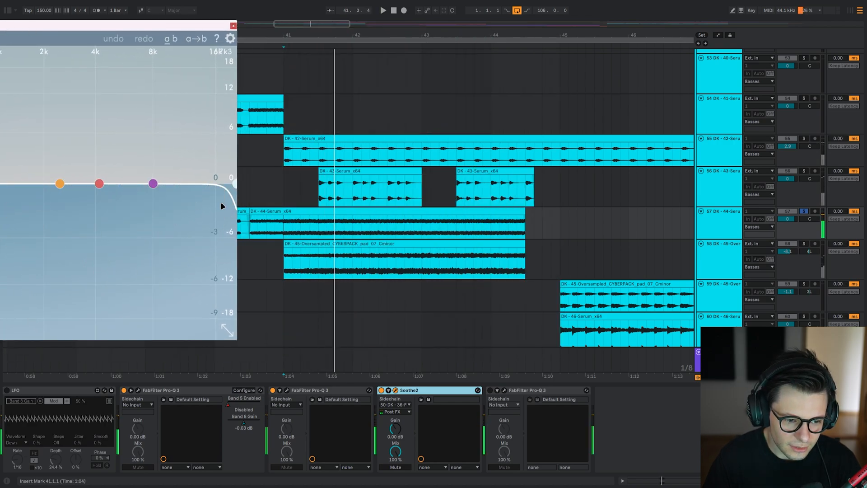
drag(380, 104, 462, 294)
click(369, 130)
key(space)
scroll(458, 150, down, 3)
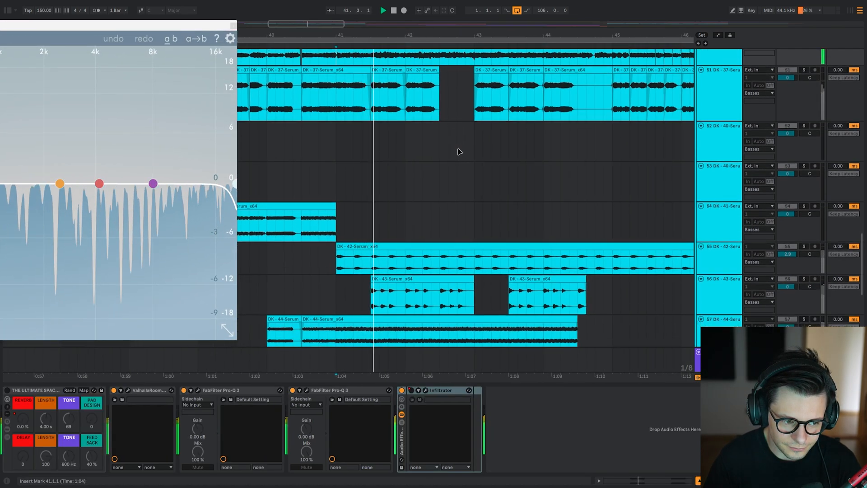
drag(159, 26, 300, 3)
key(space)
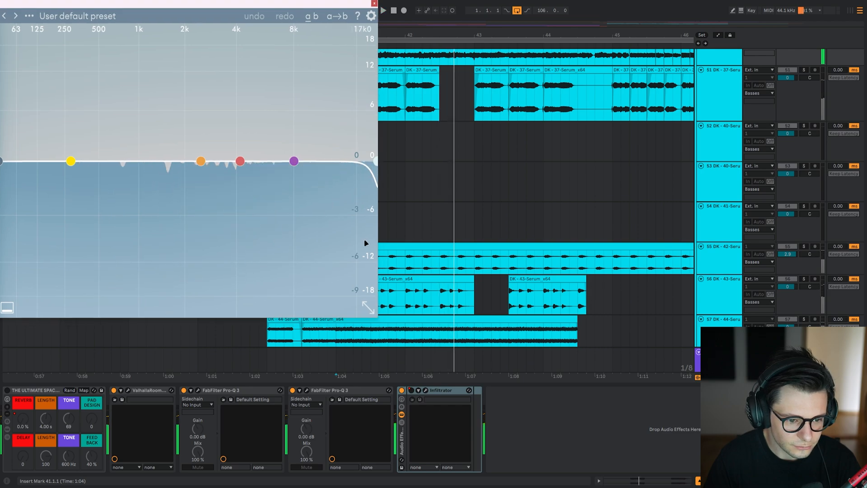
drag(387, 67, 479, 159)
drag(429, 131, 642, 130)
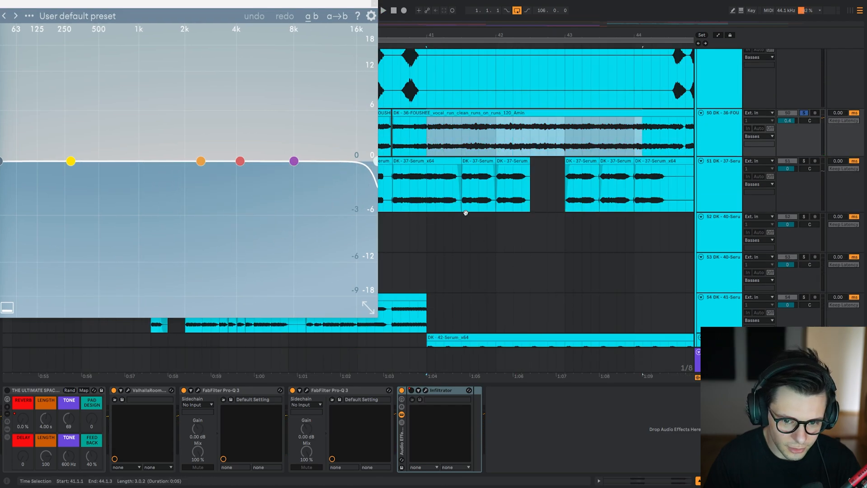
Check the sidechain source of Soothe2 on the 44-Serum layer, view its full settings and play the layer.
scroll(465, 209, down, 5)
scroll(438, 176, right, 1)
click(434, 160)
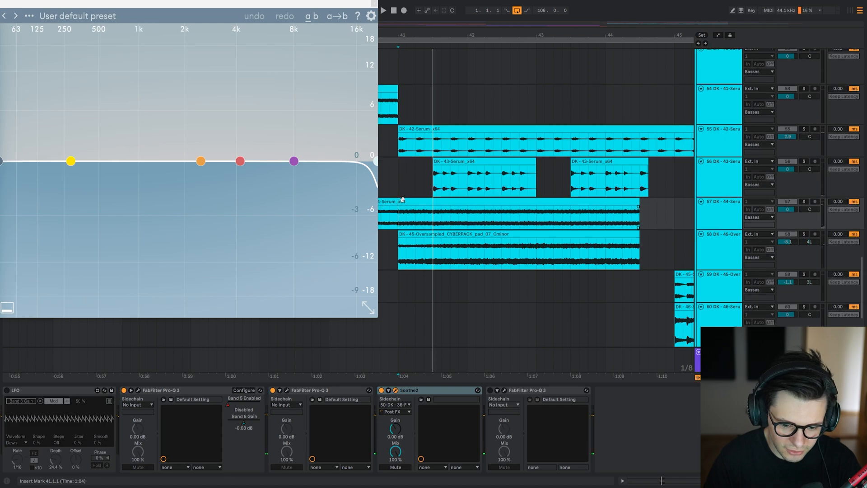
scroll(399, 223, down, 1)
click(400, 405)
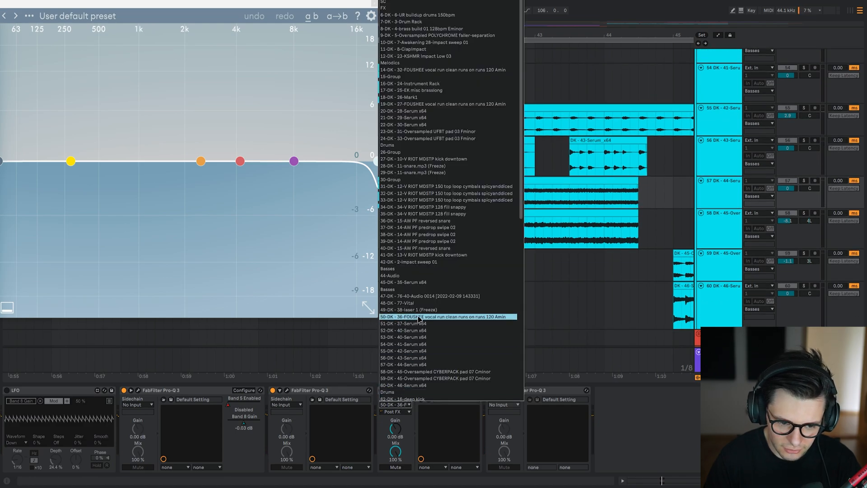
click(211, 265)
drag(100, 5, 237, 17)
key(space)
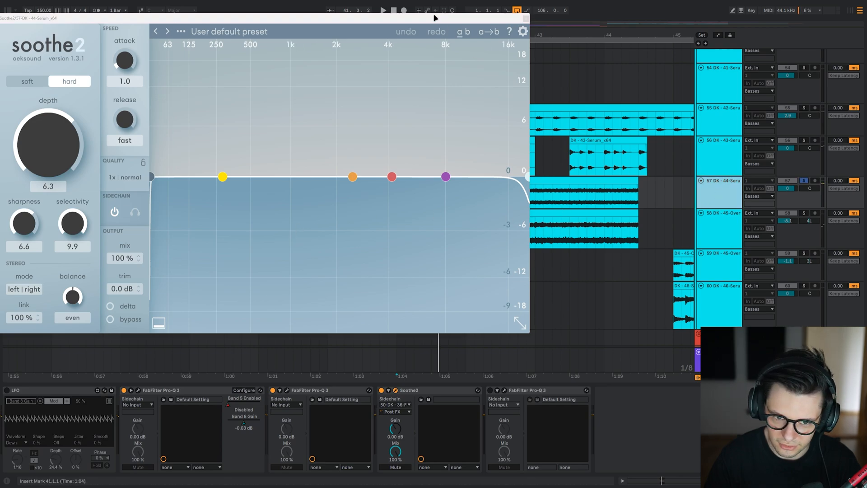
Compare Soothe2 bypassed and enabled on the soloed 44-Serum layer during playback from 41.1.1.
drag(435, 18, 438, 0)
key(space)
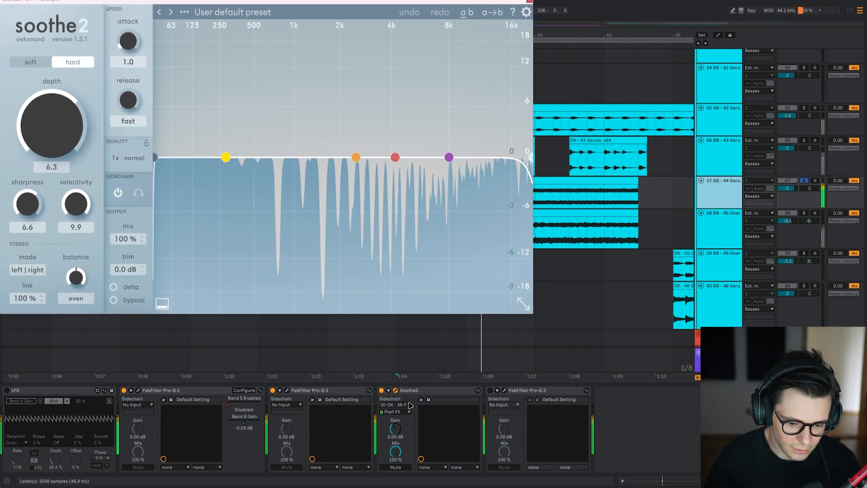
click(425, 390)
key(0)
key(space)
key(space)
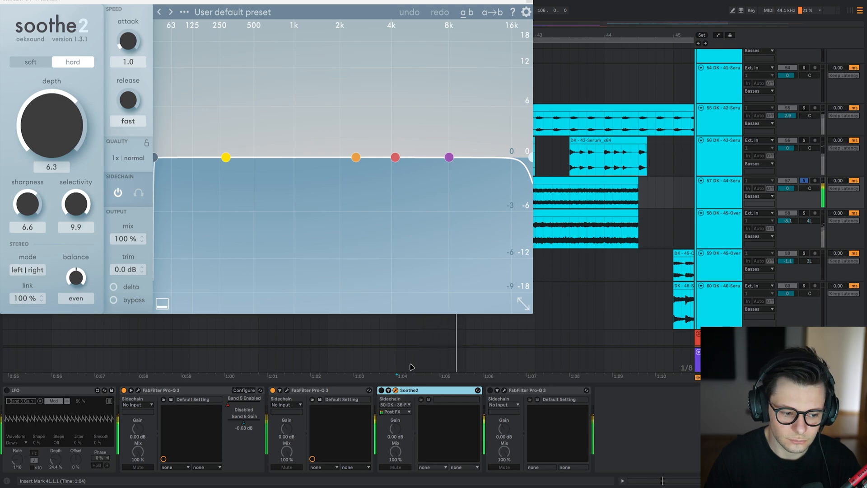
key(0)
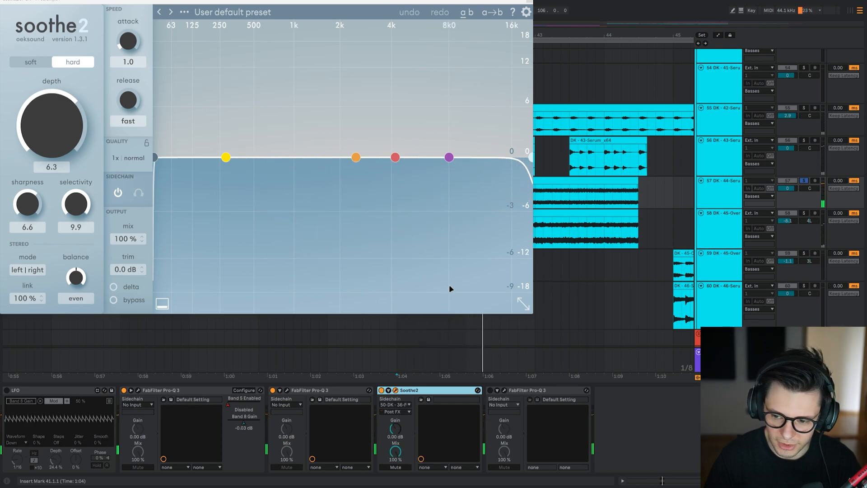
Compare Soothe2 on the 44-Serum layer bypassed and enabled in the full mix.
key(space)
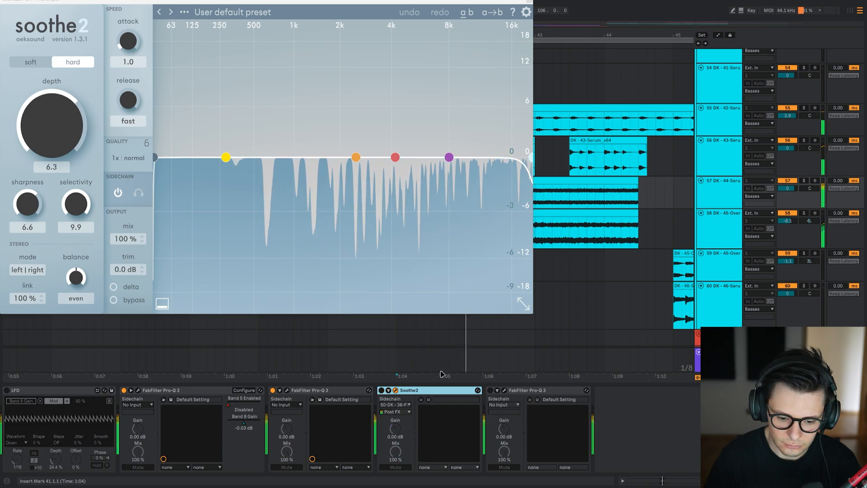
key(space)
key(space)
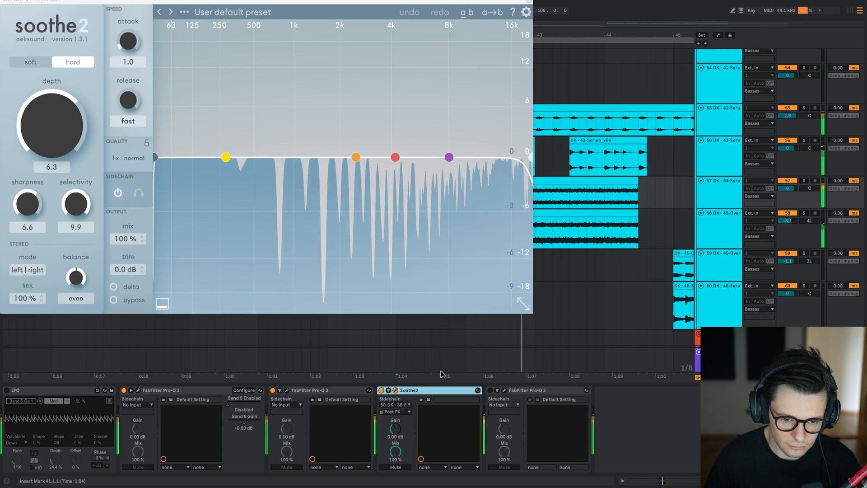
key(space)
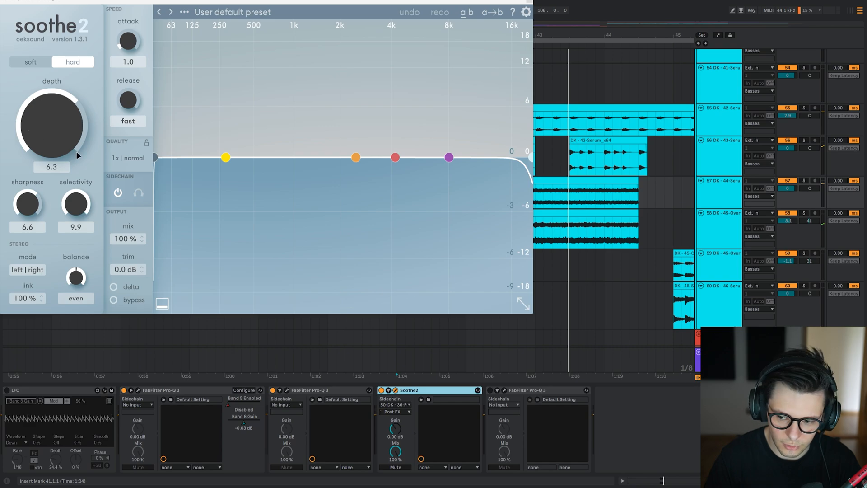
Try the Soothe2 depth at 18.0 on the 44-Serum layer in the full mix and lower it again.
key(space)
drag(65, 148, 66, 94)
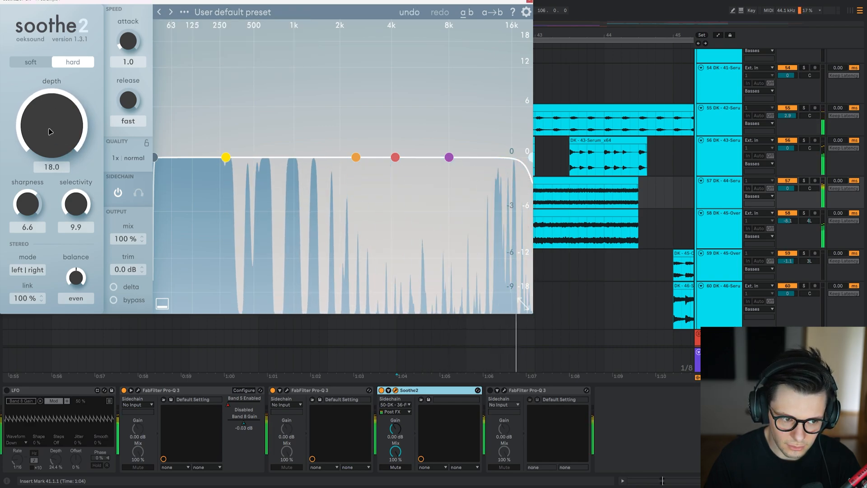
drag(49, 129, 48, 147)
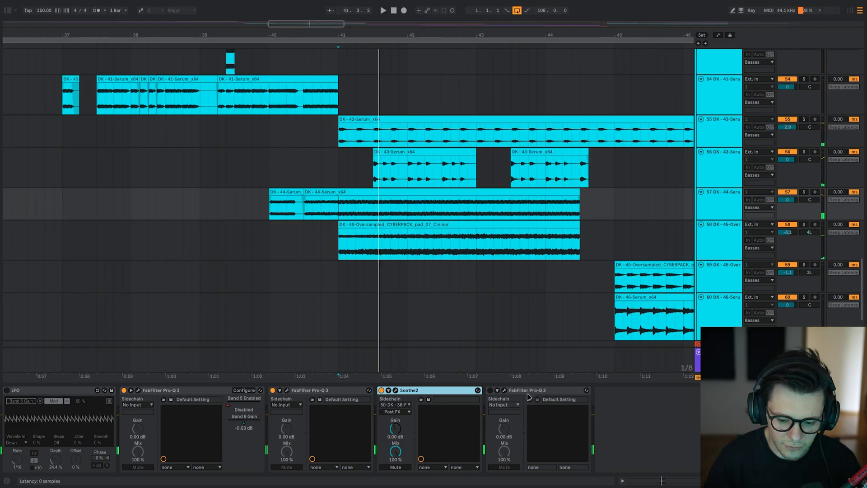
Enable the LFO modulating the Band 8 gain on the 44-Serum layer and try its depth at 100 % during playback.
click(40, 392)
key(space)
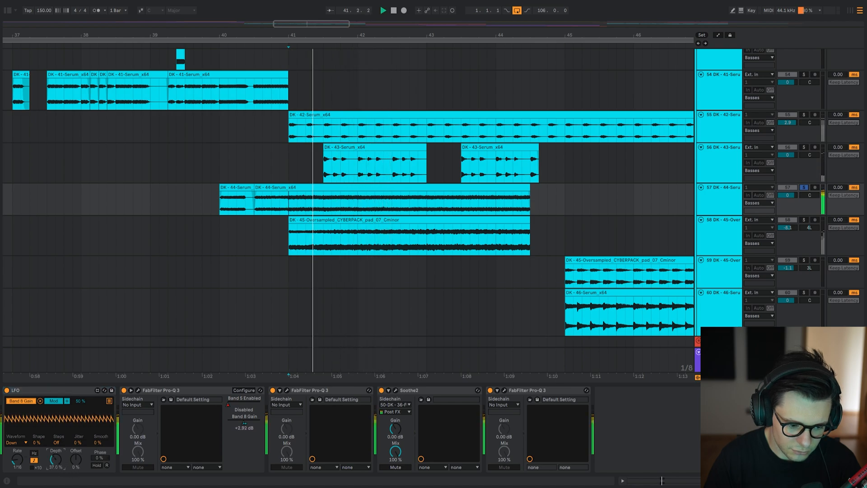
drag(55, 466, 94, 413)
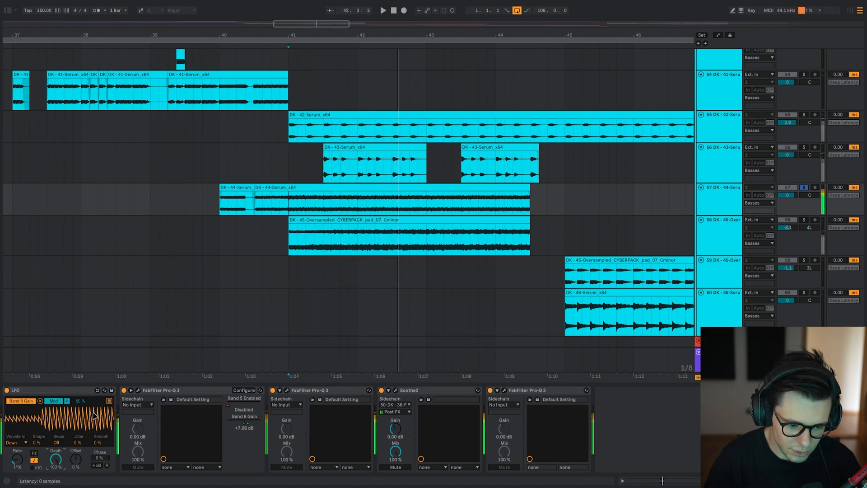
View the modulated first Pro-Q 3 on the 44-Serum layer, close it and play the layer with the LFO depth at 100 %.
click(138, 391)
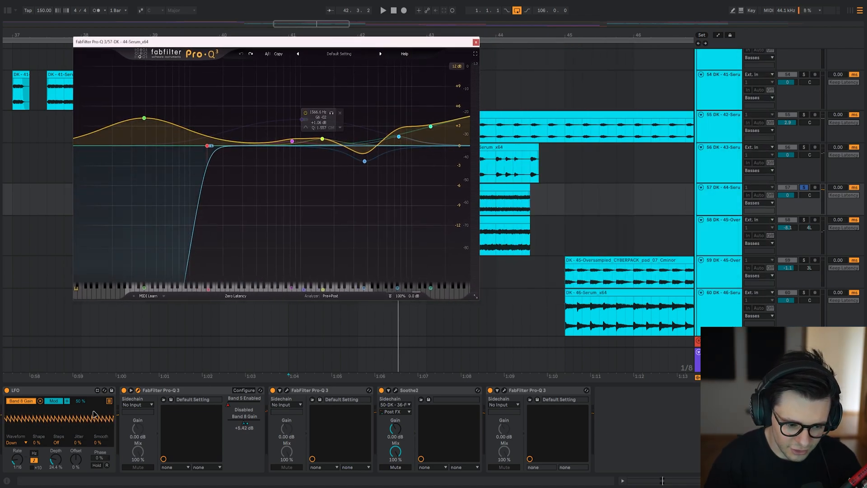
key(space)
key(Escape)
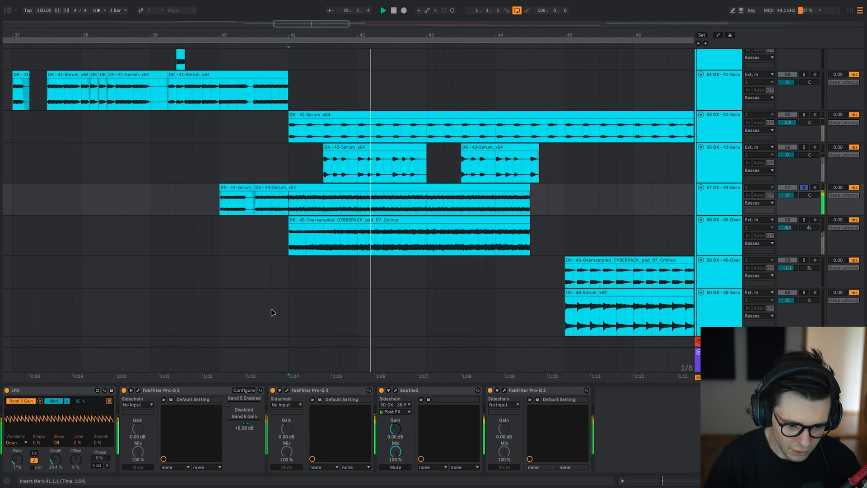
double_click(55, 459)
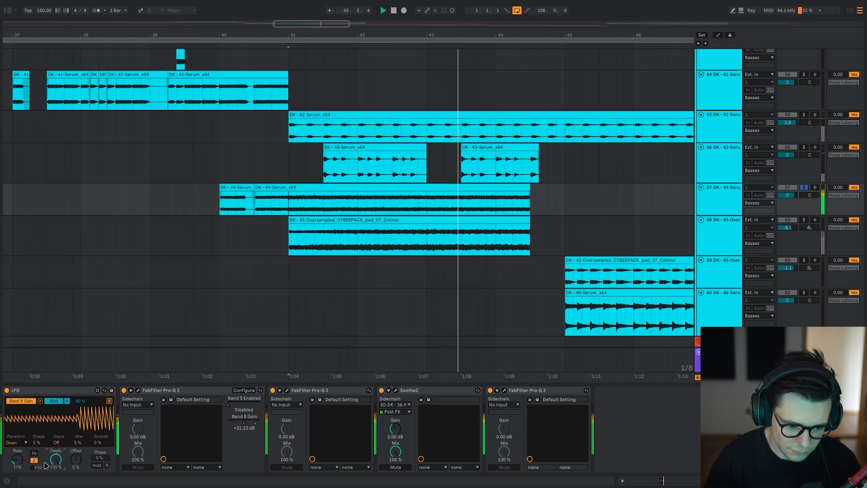
Compare the 44-Serum layer's LFO modulation switched off and on in the full mix.
click(87, 392)
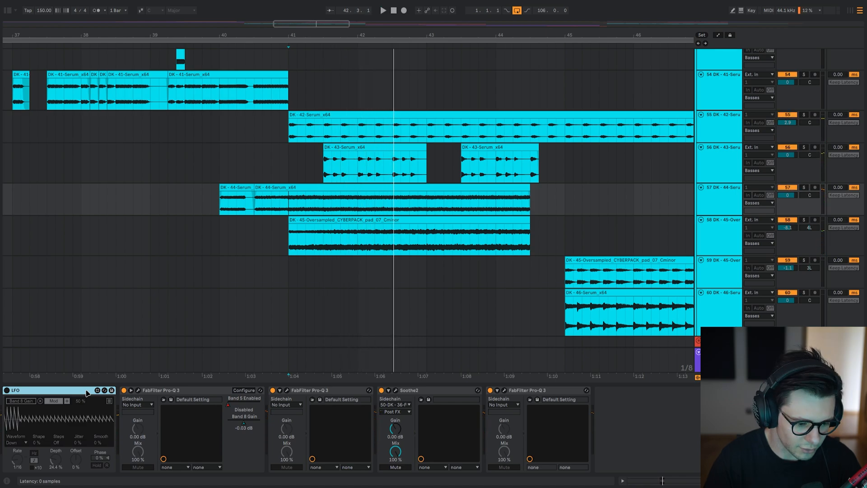
key(space)
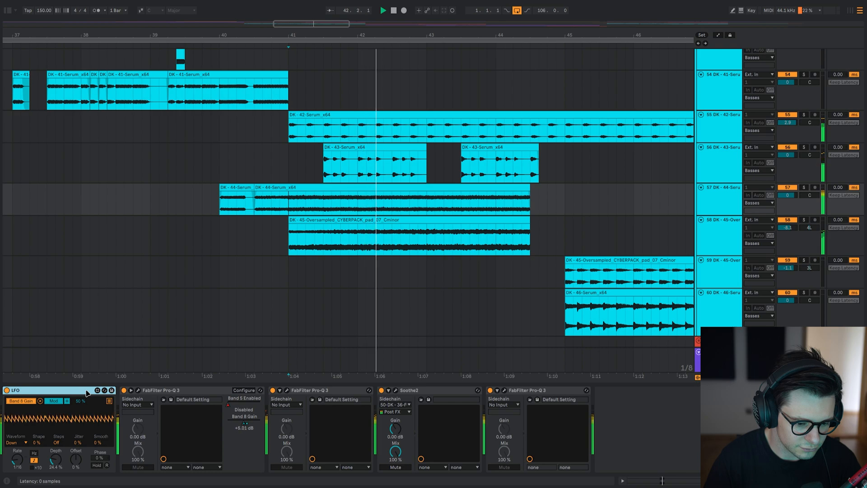
key(0)
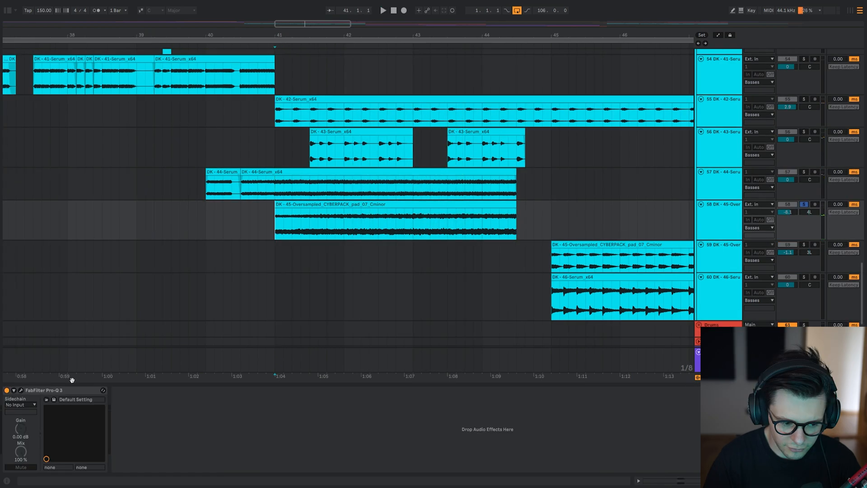
Solo the 45-Oversampled pad layer and compare its Pro-Q 3 dip near 3 kHz bypassed and enabled during playback.
click(316, 218)
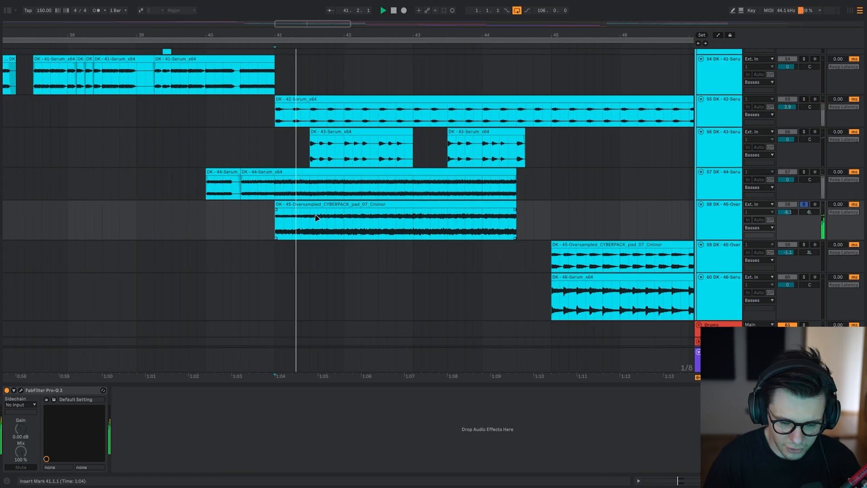
click(20, 391)
drag(249, 72, 420, 64)
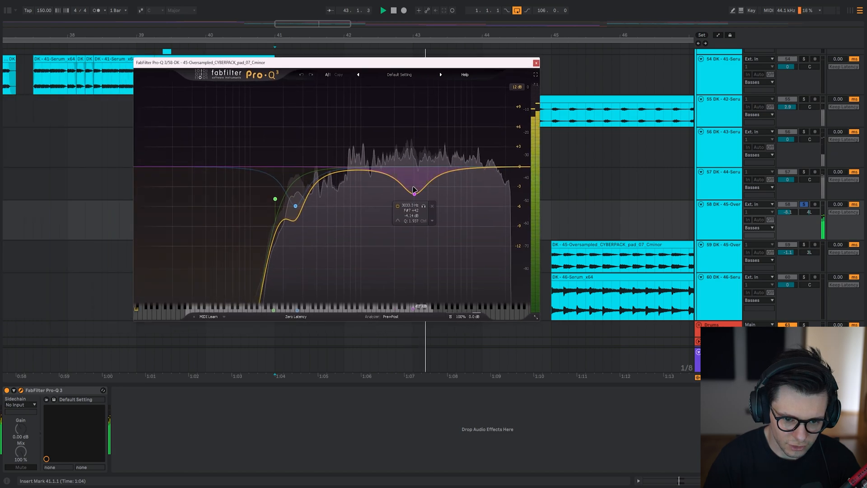
click(398, 206)
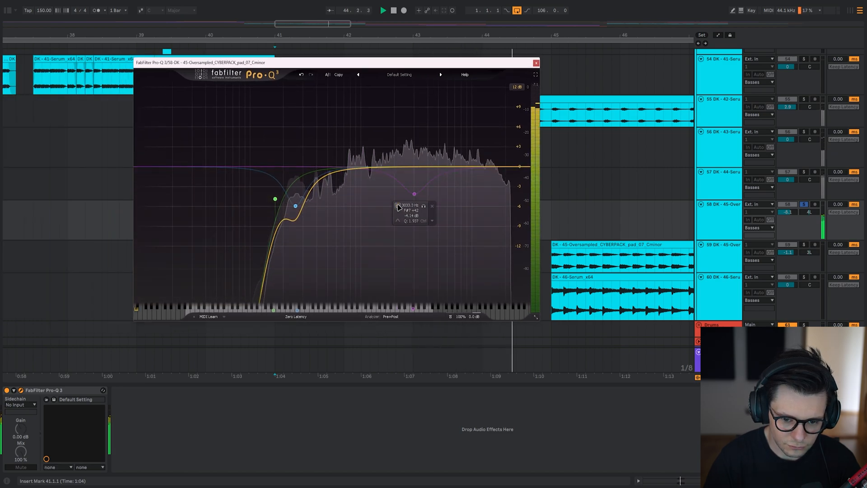
click(398, 206)
key(s)
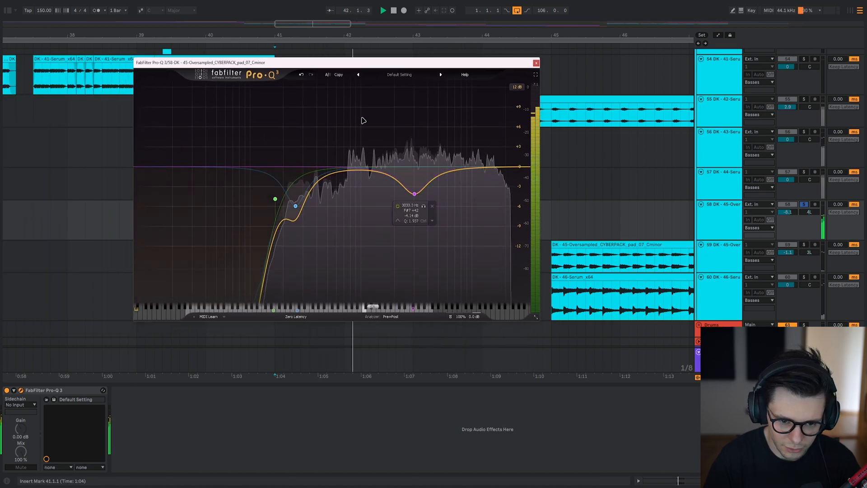
key(Escape)
Compare the Pro-Q 3 bands on the 43-Serum layer bypassed and enabled, playing it soloed and in the full mix.
drag(309, 155, 304, 173)
scroll(74, 370, up, 1)
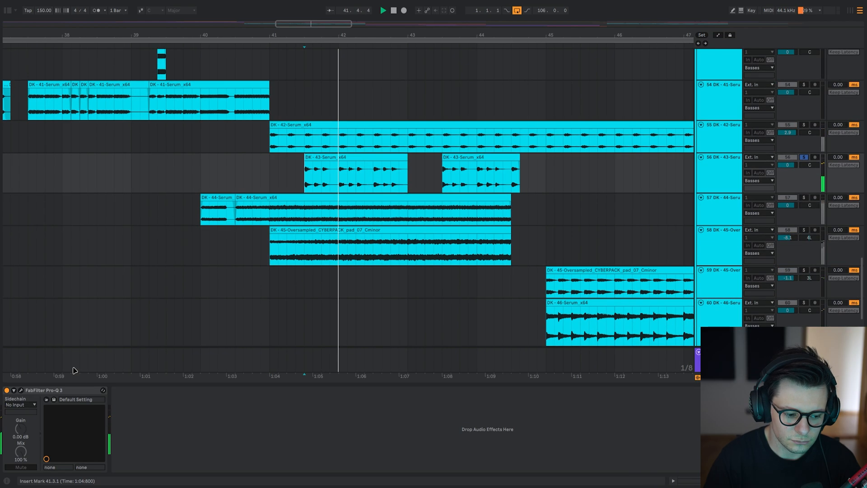
click(21, 392)
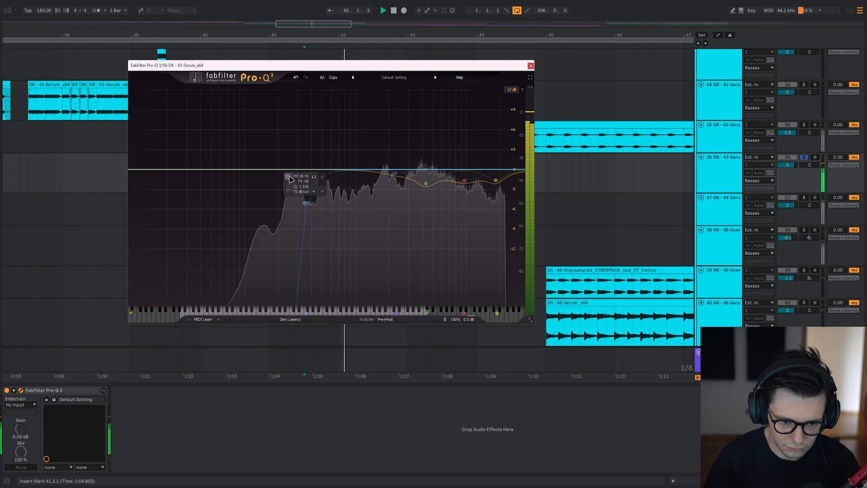
key(space)
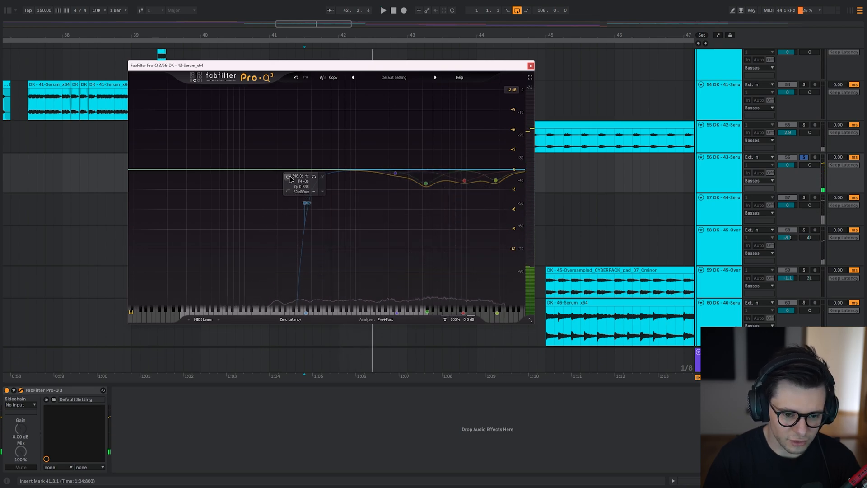
key(space)
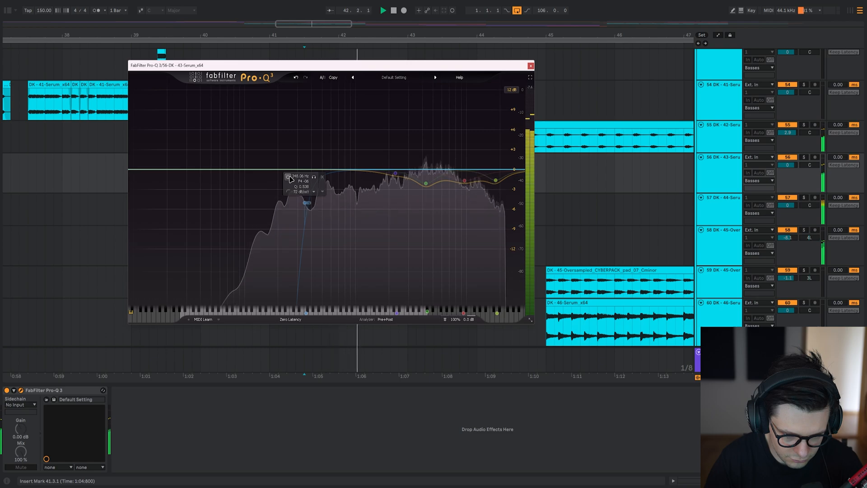
click(288, 178)
key(s)
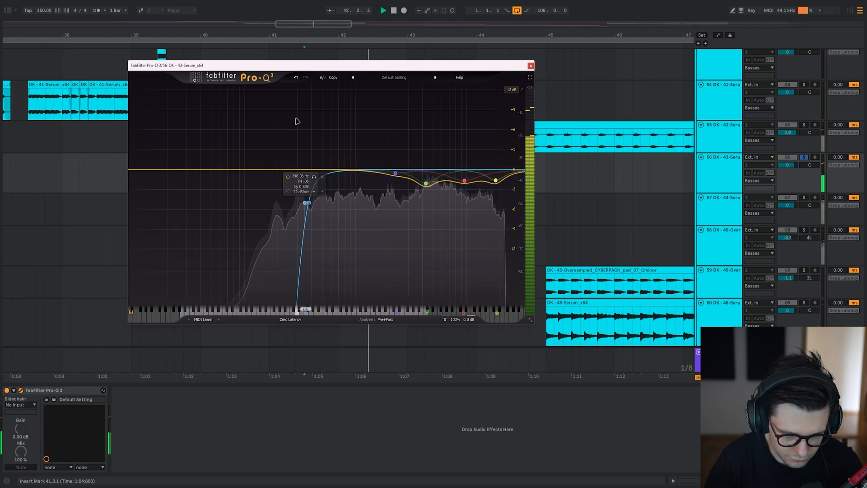
key(space)
key(w)
key(ctrl+alt+p)
Play the soloed 42-Serum layer and examine the boosts in its Pro-Q 3, placing the plug-in window clear of the clips.
scroll(271, 185, up, 3)
scroll(271, 185, up, 5)
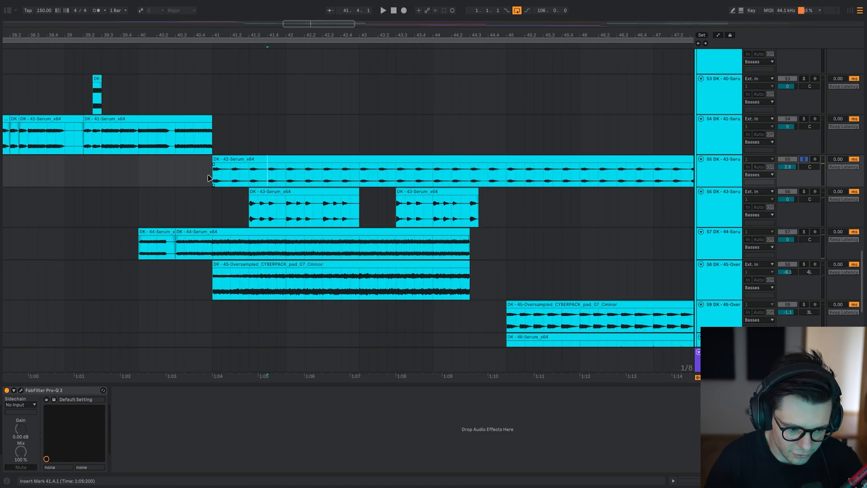
key(space)
click(21, 390)
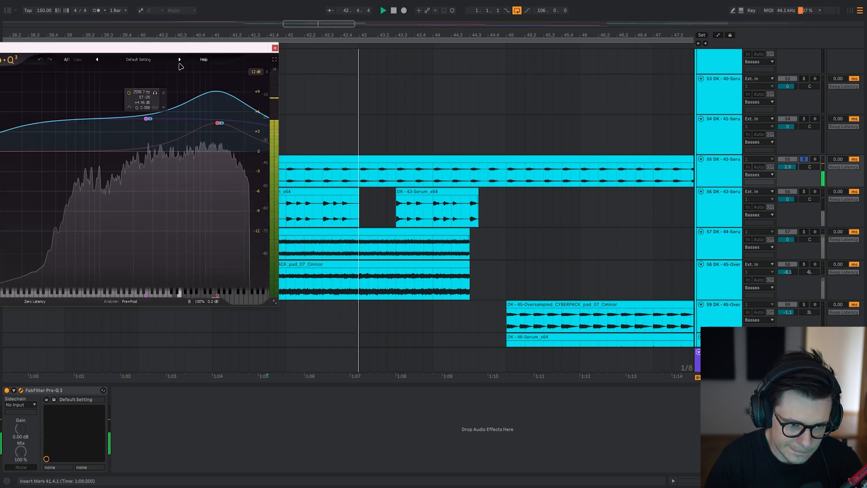
drag(189, 48, 474, 143)
key(space)
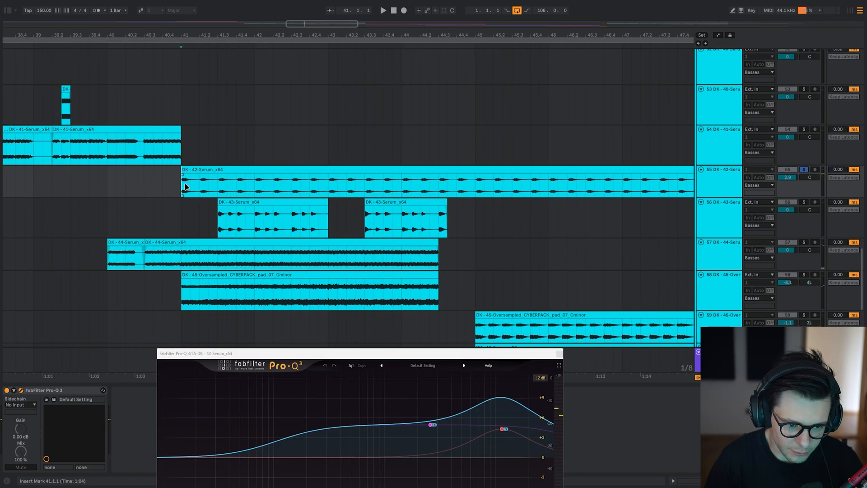
Play the 42-Serum layer from 41.1.1 with Pro-Q 3 bypassed, and enable the EQ again during playback.
drag(231, 194, 237, 149)
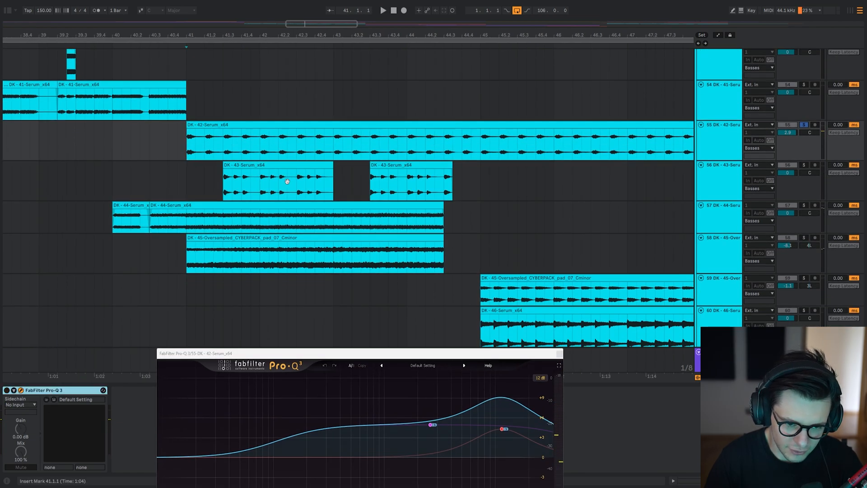
drag(287, 181, 294, 165)
key(space)
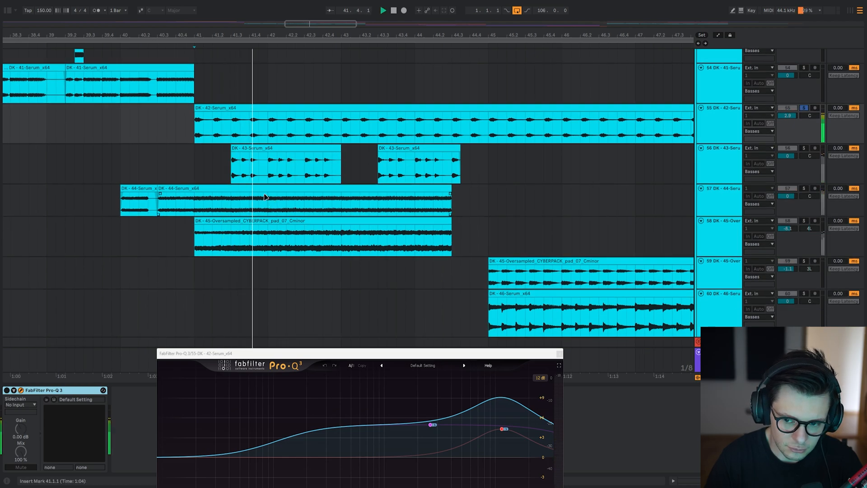
key(0)
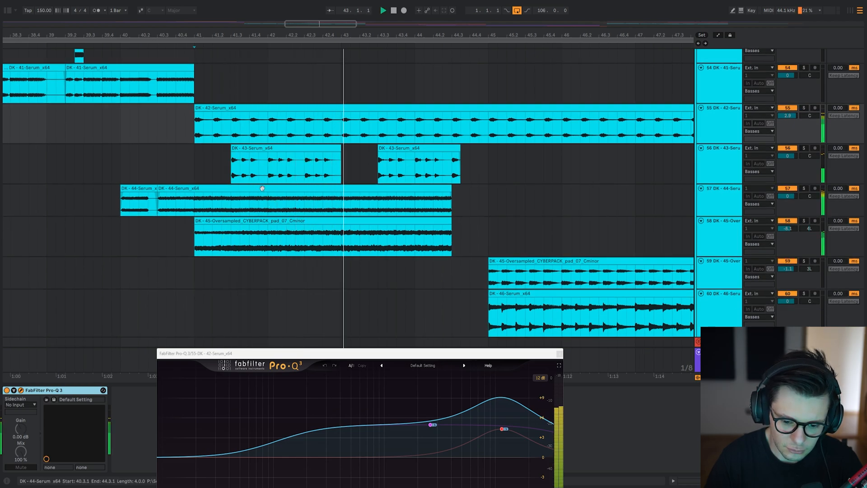
Solo the 42-Serum layer, compare its Pro-Q 3 off and on, stop playback and close the EQ window.
key(s)
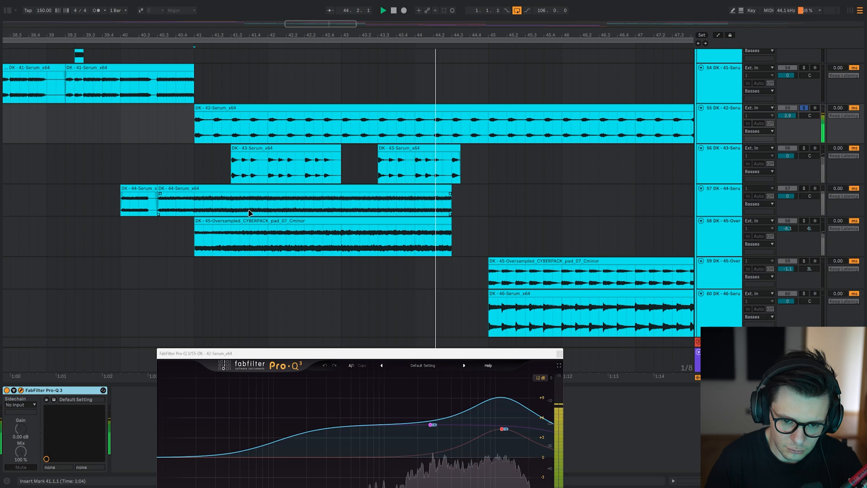
key(0)
key(space)
key(space)
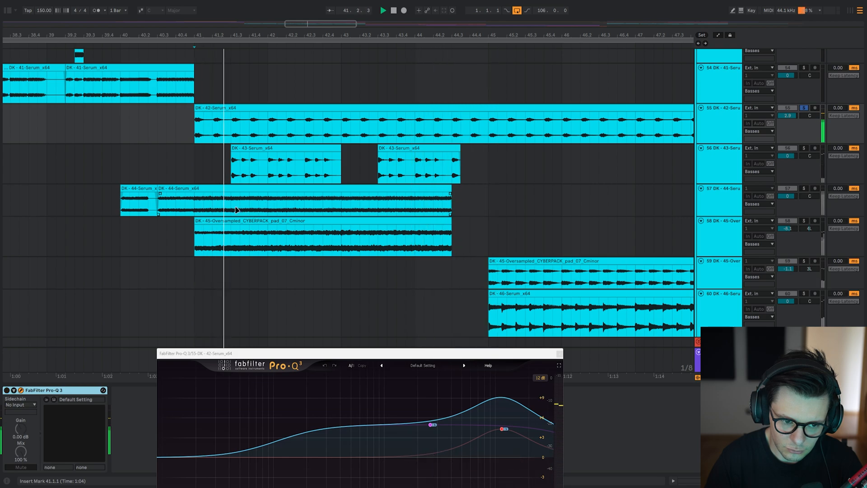
key(0)
key(space)
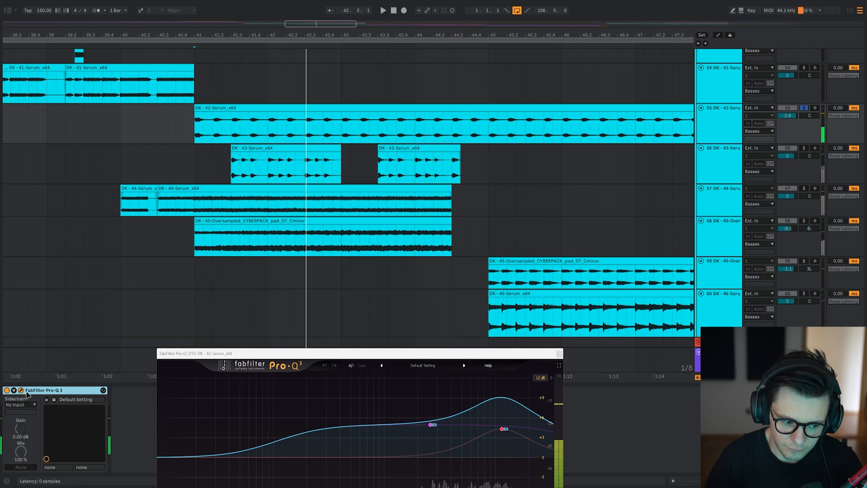
click(21, 390)
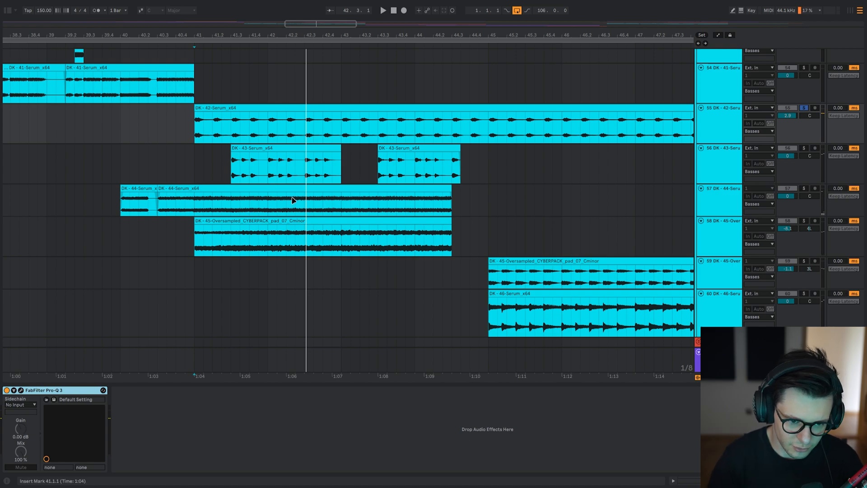
Solo the second CYBERPACK pad layer on track 59 and play it from 45.1.1.
drag(286, 155, 327, 203)
scroll(339, 177, down, 3)
scroll(285, 200, up, 2)
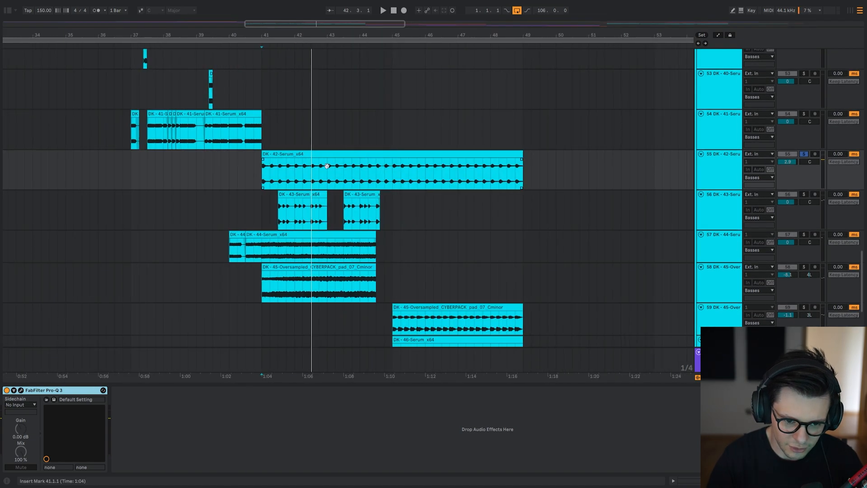
drag(327, 166, 329, 36)
click(399, 194)
key(s)
key(space)
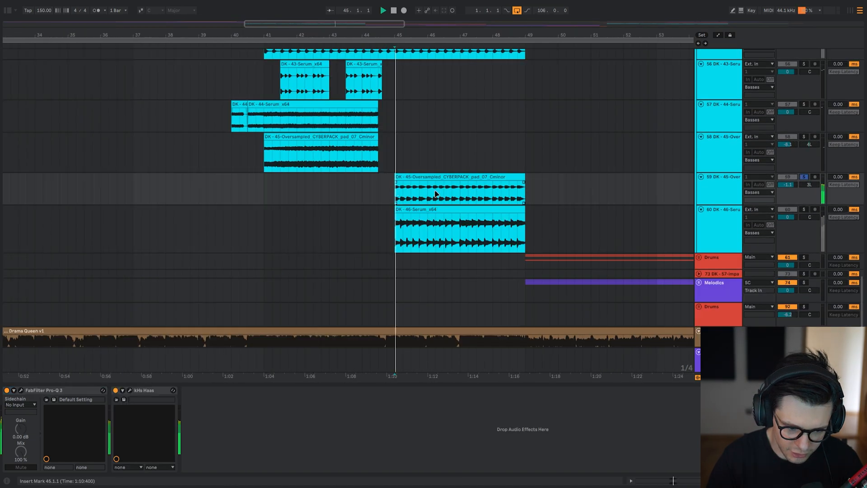
Compare the earlier CYBERPACK pad layer around 42.3.3 with the soloed second pad layer played from 45.1.1.
scroll(436, 194, up, 3)
drag(436, 194, 363, 179)
drag(101, 131, 187, 186)
click(187, 186)
key(space)
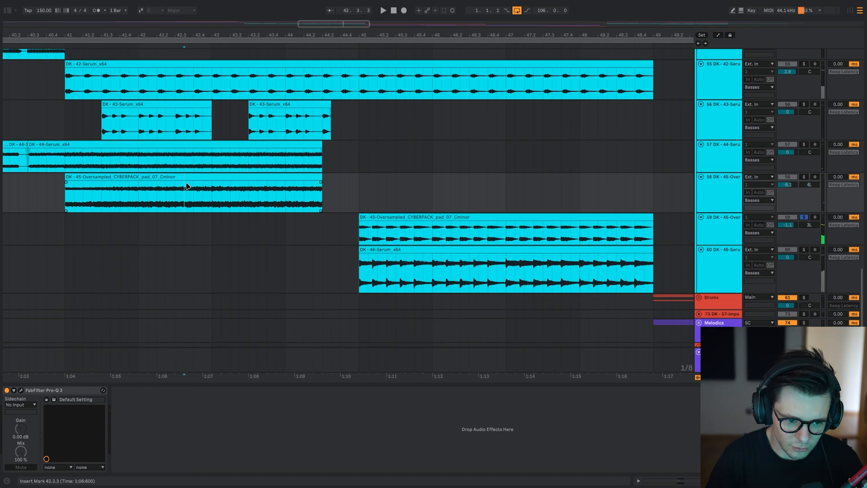
click(362, 232)
key(space)
key(s)
key(space)
drag(427, 218, 356, 264)
key(space)
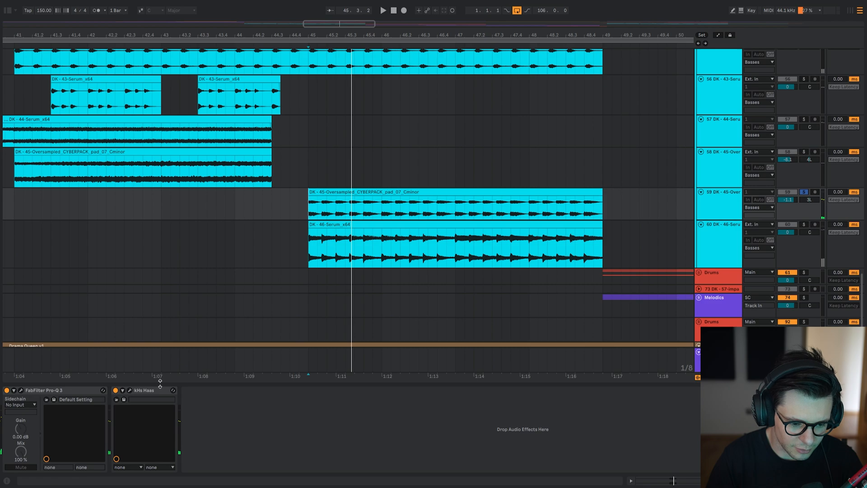
Play the soloed second pad layer while examining the bands of its Pro-Q 3, and close the EQ window.
click(21, 390)
key(space)
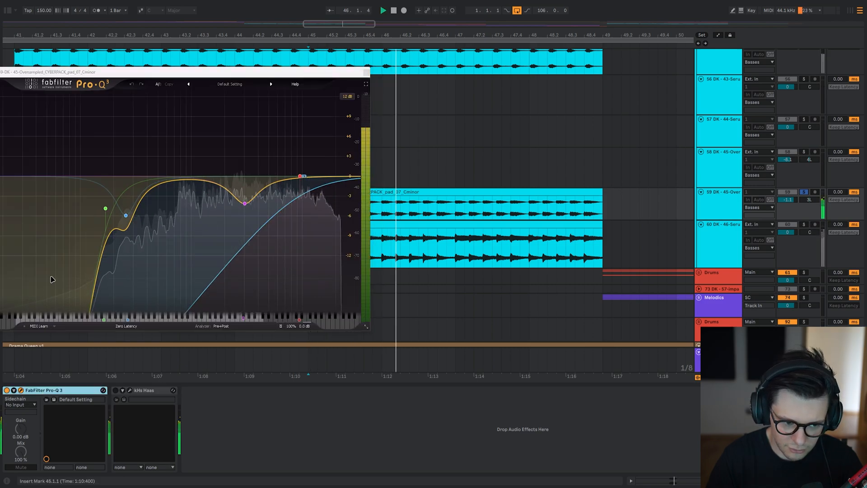
key(space)
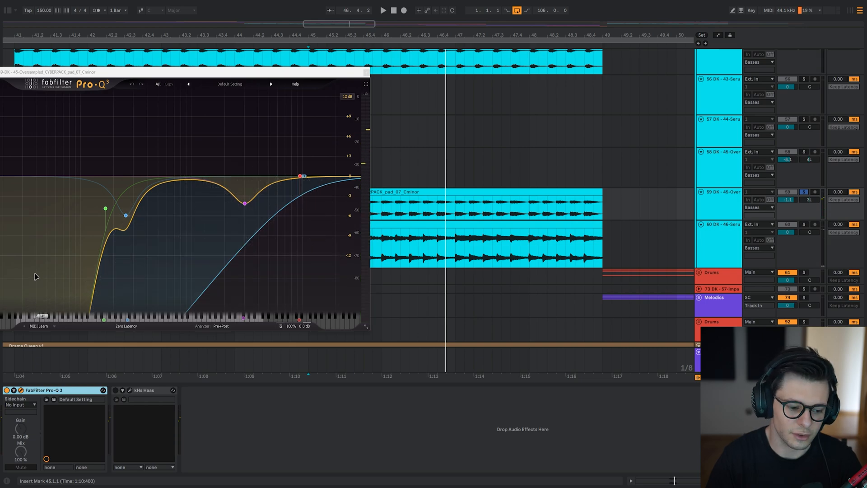
key(space)
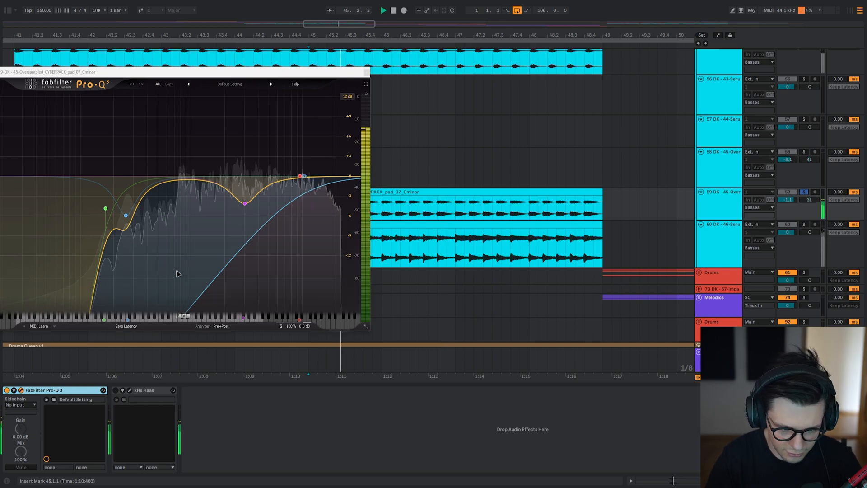
key(space)
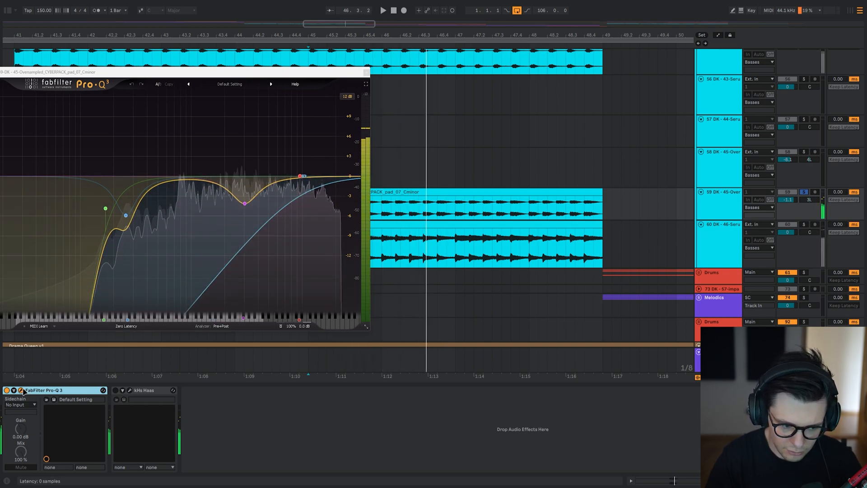
click(21, 390)
Play the 46-Serum layer and the second pad layer soloed separately and together from 45.1.1.
click(310, 248)
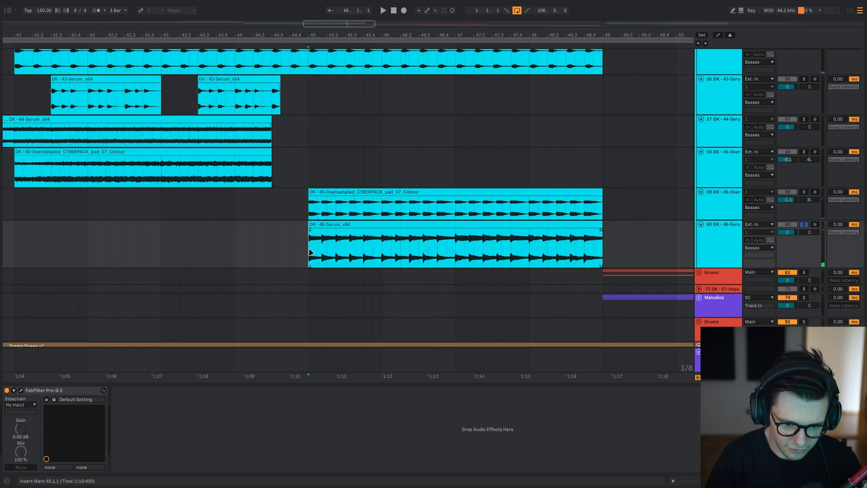
click(308, 209)
key(space)
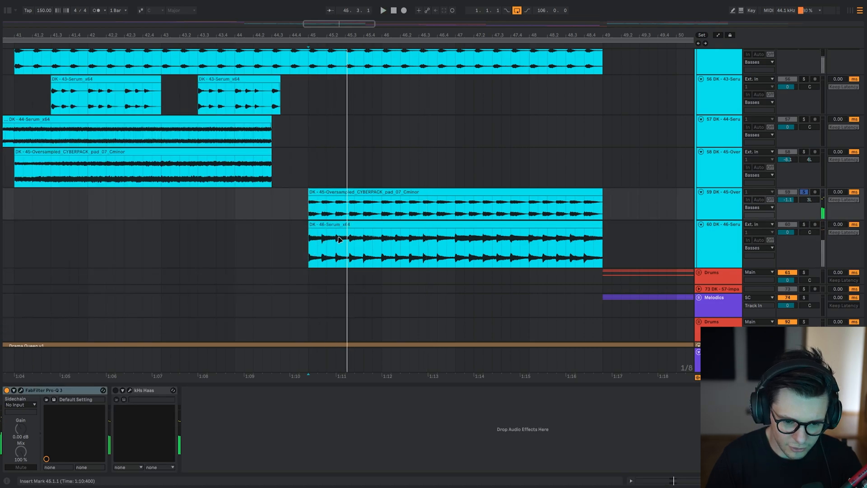
drag(306, 249, 355, 212)
key(space)
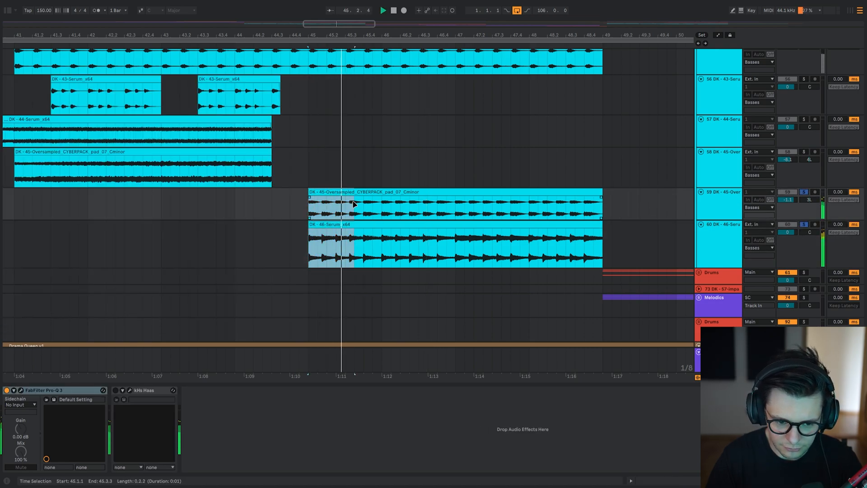
click(308, 214)
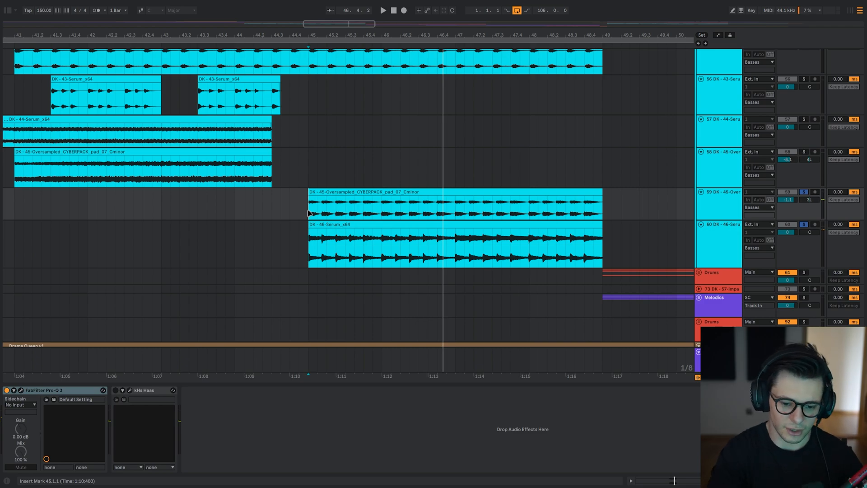
Compare kHs Haas bypassed and enabled on the soloed second pad layer, and close its window.
click(129, 390)
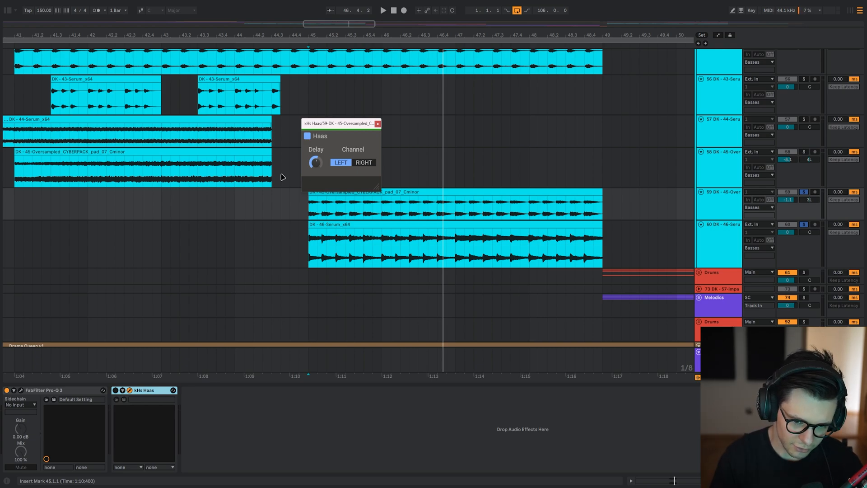
key(space)
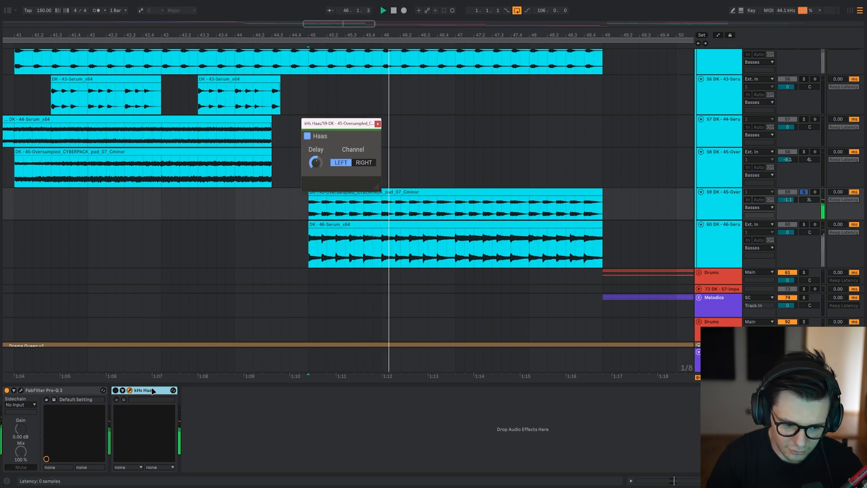
click(130, 390)
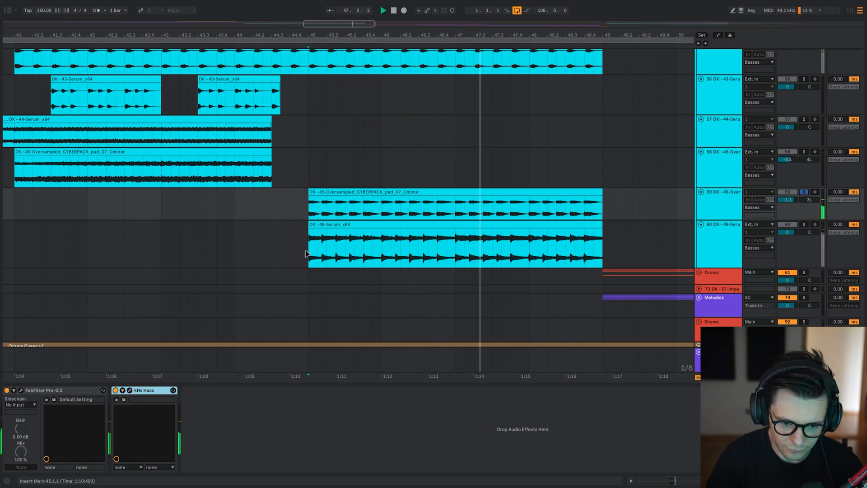
Play the second pad and 46-Serum layers with Haas enabled, first soloed together and then in the full mix.
key(space)
drag(309, 252, 355, 200)
key(s)
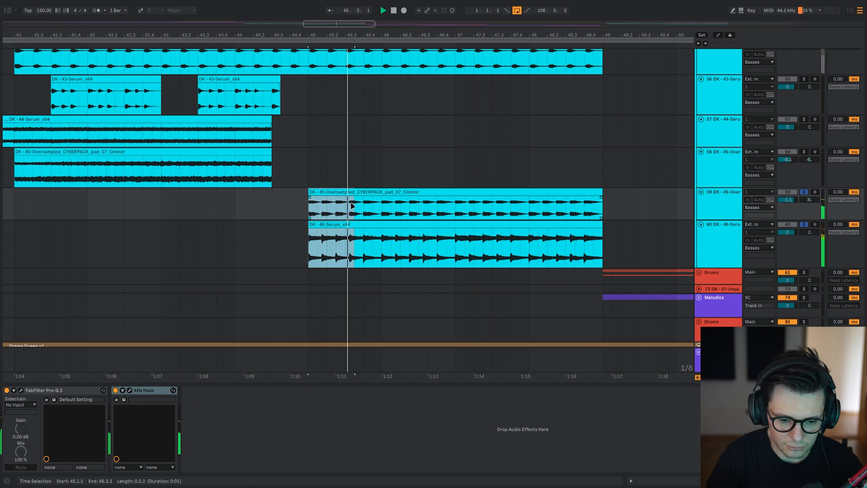
key(space)
key(s)
key(space)
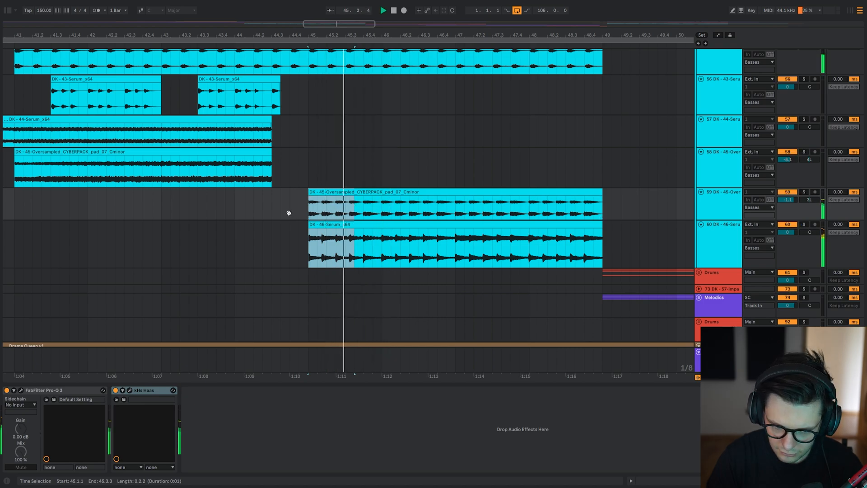
scroll(271, 221, right, 1)
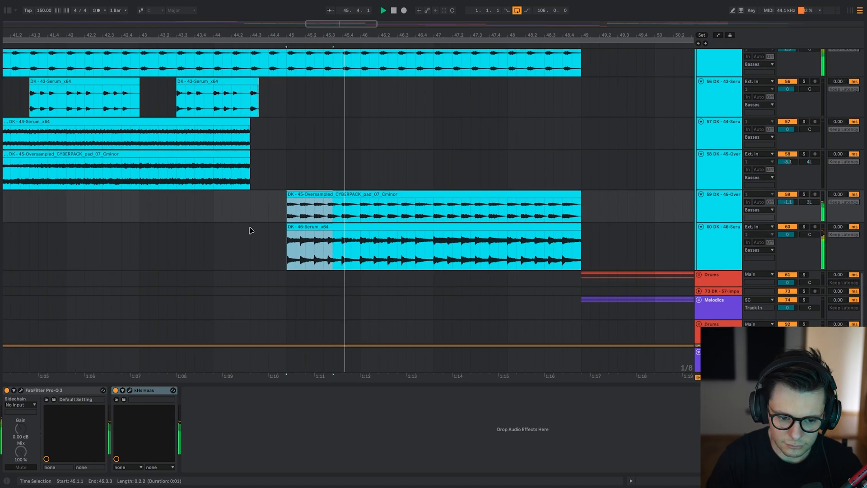
Play the full mix from 45.1.1 with the second pad clip deactivated, and reactivate the clip.
scroll(250, 230, down, 3)
click(277, 209)
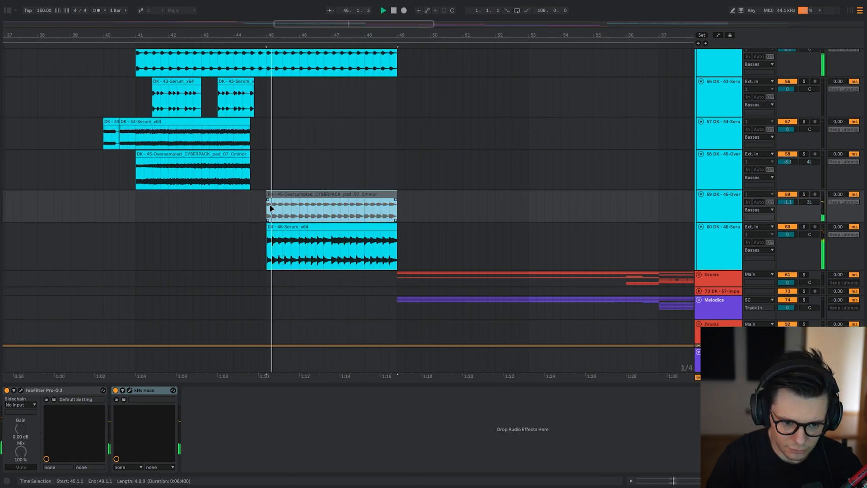
key(0)
key(space)
key(ctrl+l)
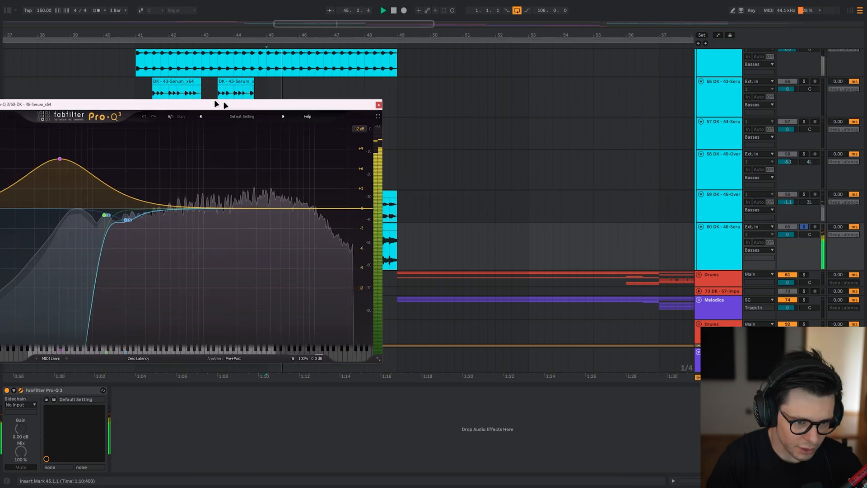
Compare the 50.722 Hz boost in the 46-Serum Pro-Q 3 bypassed and enabled, playing the layer soloed and in the mix.
drag(225, 106, 331, 101)
click(151, 129)
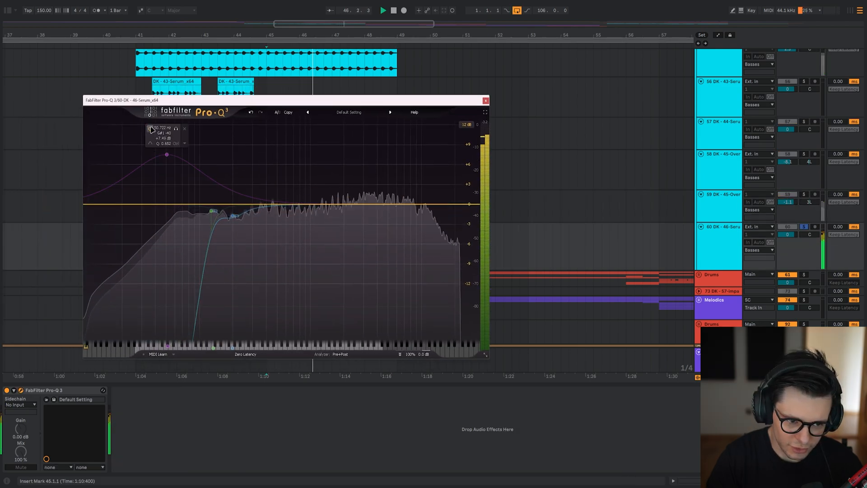
key(s)
key(space)
key(space)
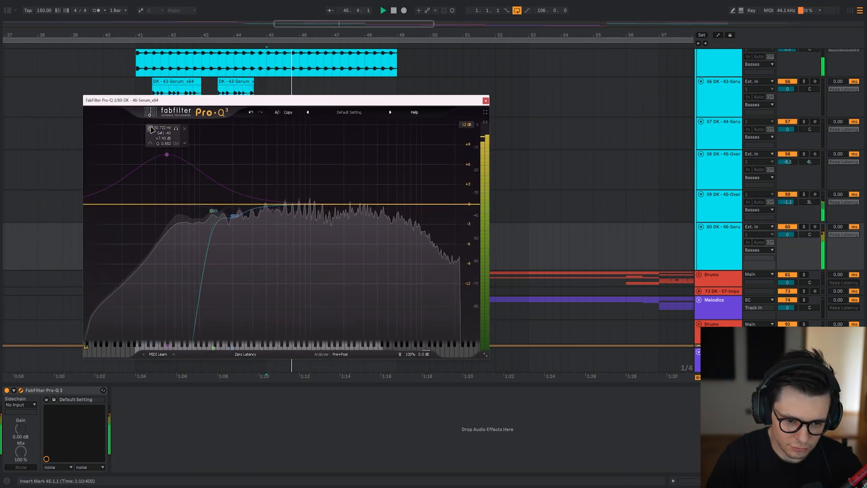
key(space)
key(space)
click(151, 128)
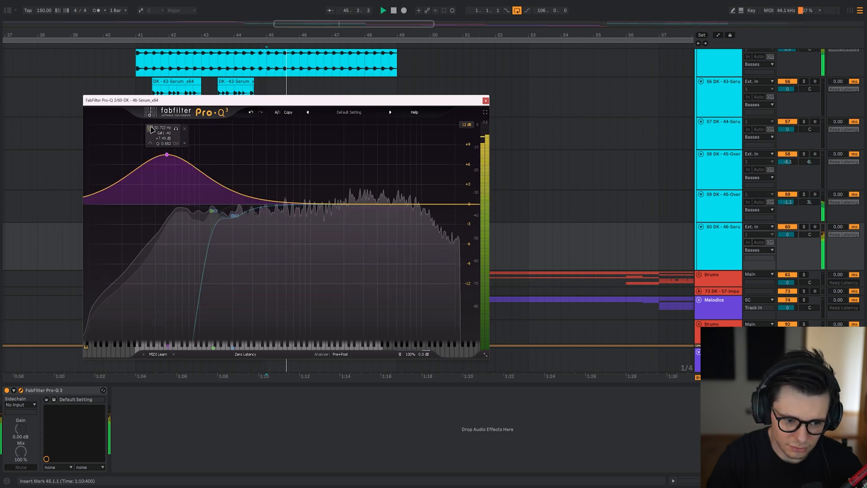
click(151, 129)
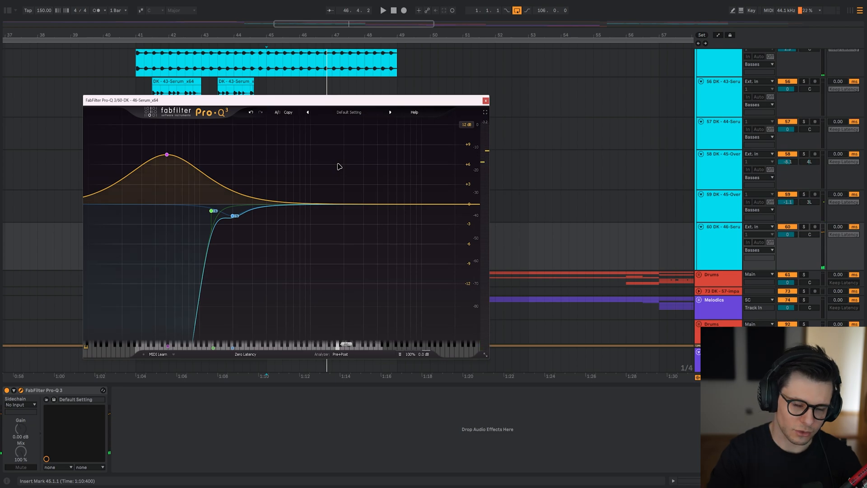
Demonstrate lowering the low bell band of the 46-Serum Pro-Q 3 and raising it to +30 dB, undoing both moves.
mouse_move(194, 165)
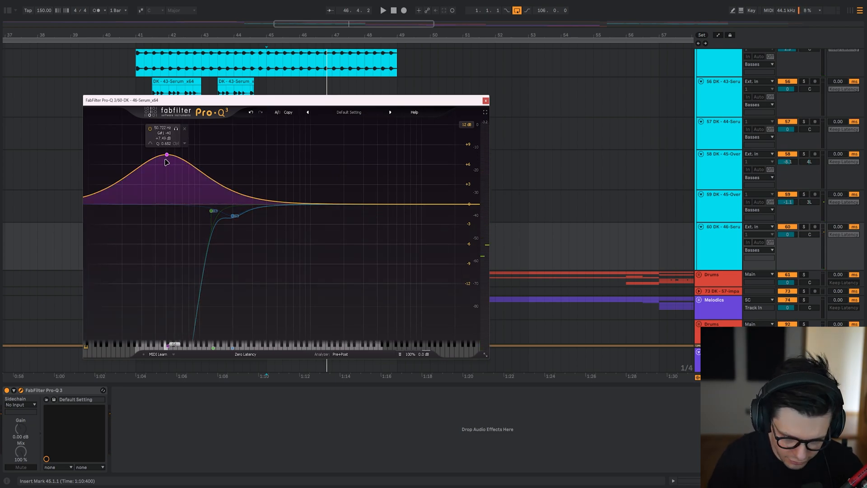
click(167, 156)
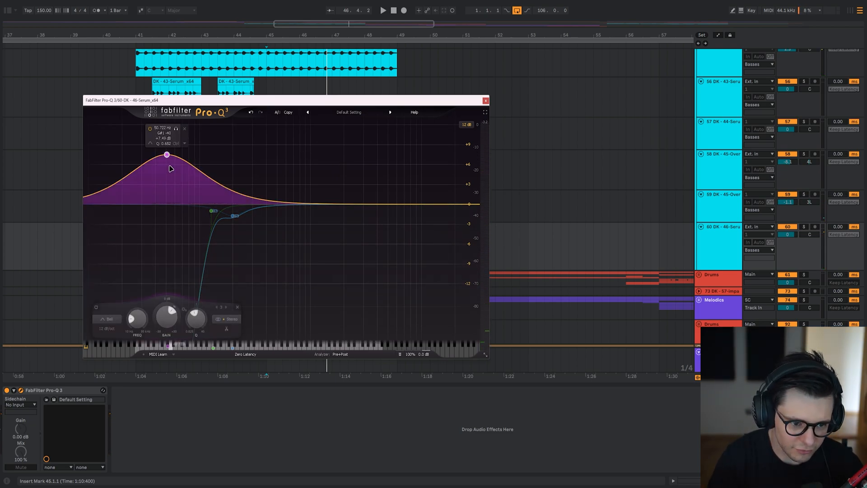
drag(167, 155, 167, 219)
click(250, 113)
click(251, 112)
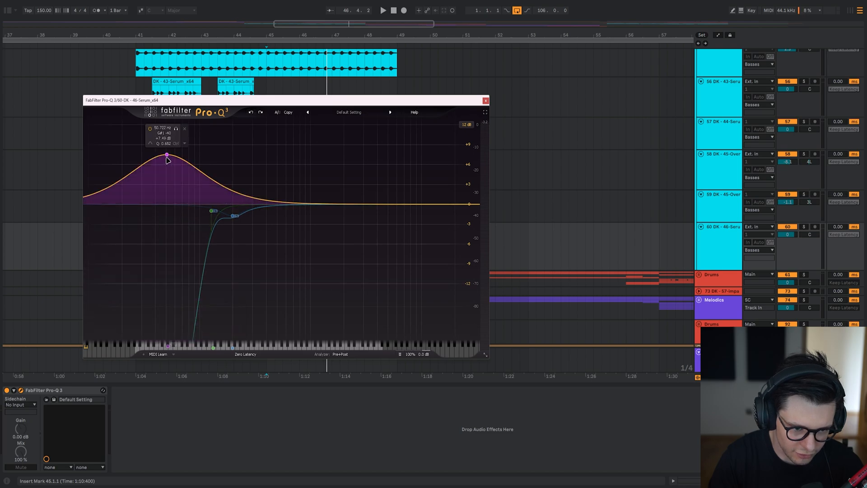
drag(168, 155, 159, 124)
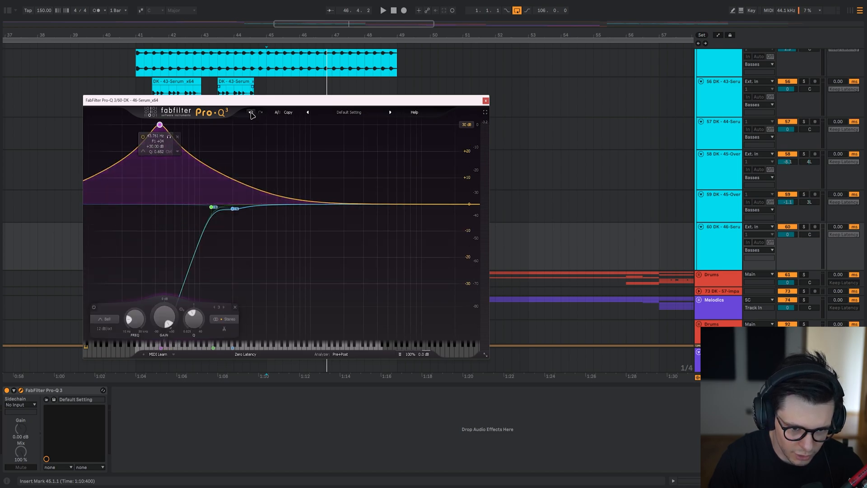
mouse_move(163, 152)
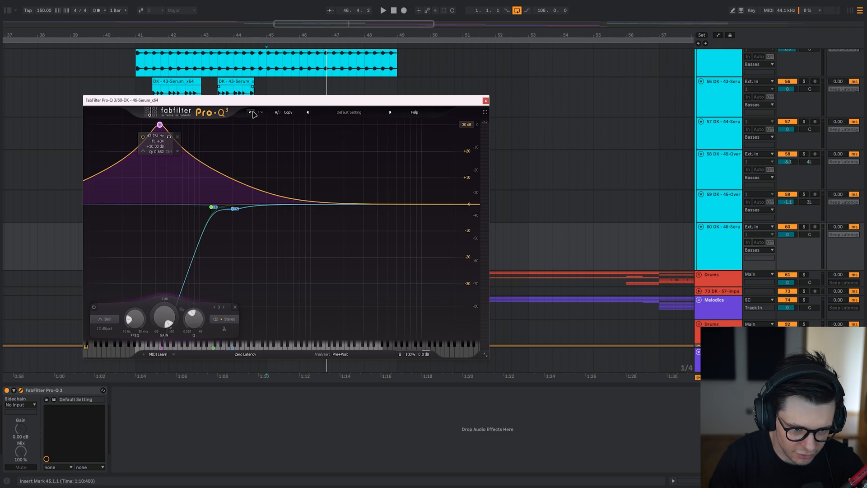
click(251, 112)
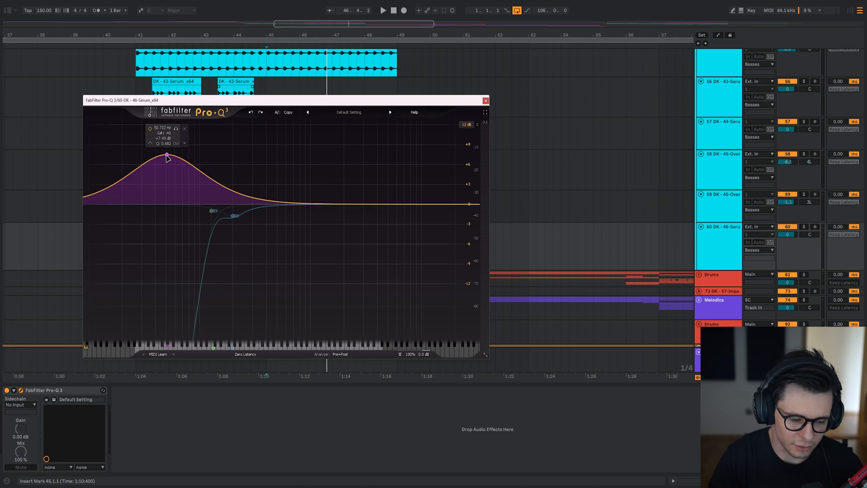
Inspect the low bell boost in the 46-Serum Pro-Q 3 once more and close the EQ window.
click(167, 155)
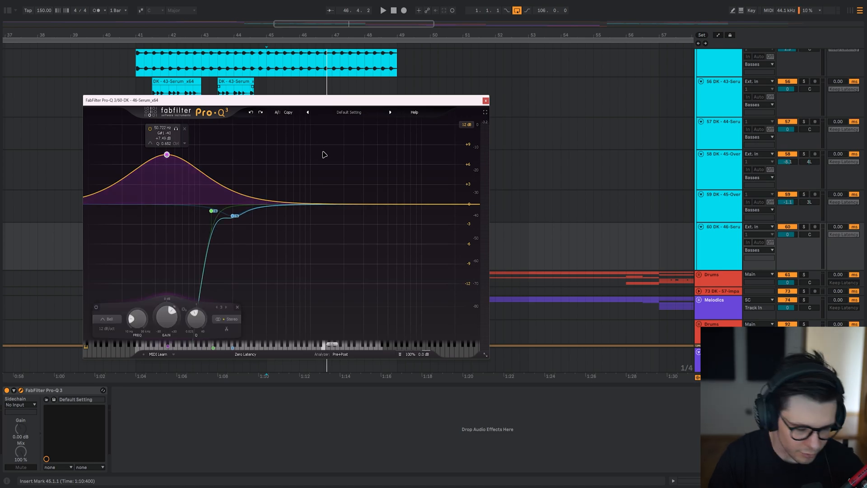
drag(360, 141, 93, 173)
click(355, 178)
key(Escape)
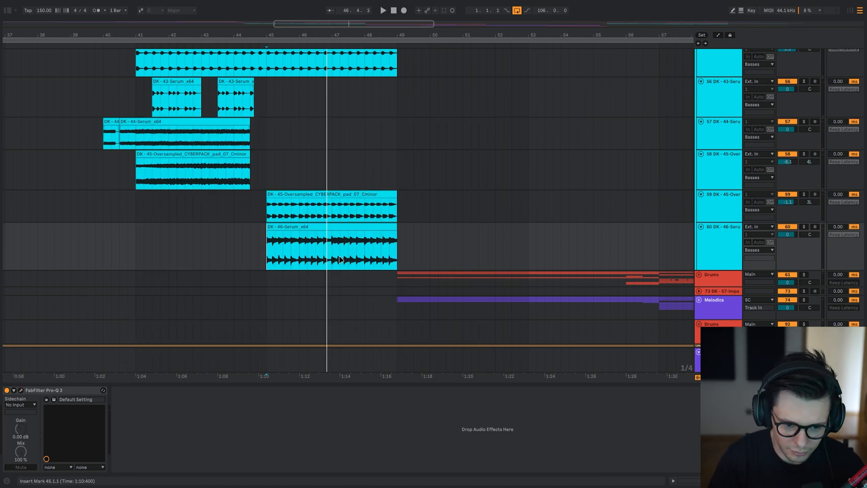
Locate the top loop cymbal layers in the Drums group and select the first clip on track 31 at 41.1.1.
scroll(341, 260, left, 2)
scroll(433, 195, up, 5)
scroll(436, 196, down, 4)
scroll(424, 302, up, 12)
click(342, 238)
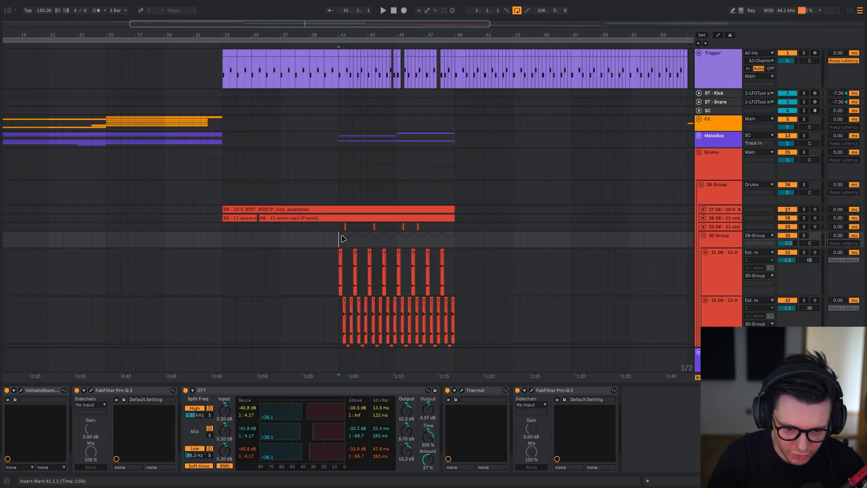
scroll(342, 226, down, 5)
scroll(393, 203, up, 5)
click(283, 146)
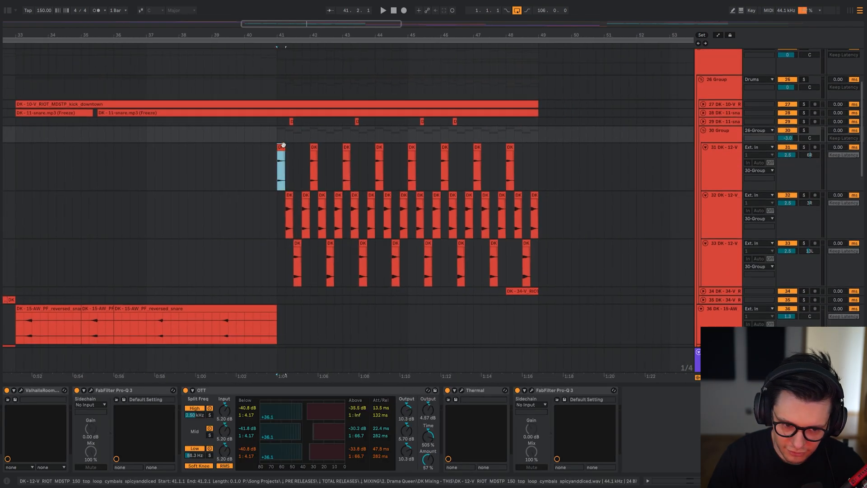
Extend the first cymbal loop clip on track 31 to 55.3.1, play it soloed and undo the extension.
drag(285, 146, 751, 149)
key(s)
key(space)
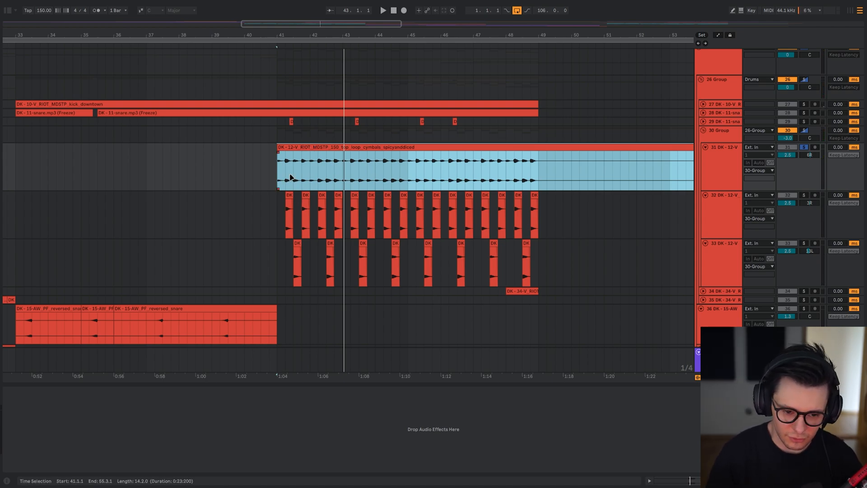
key(ctrl+z)
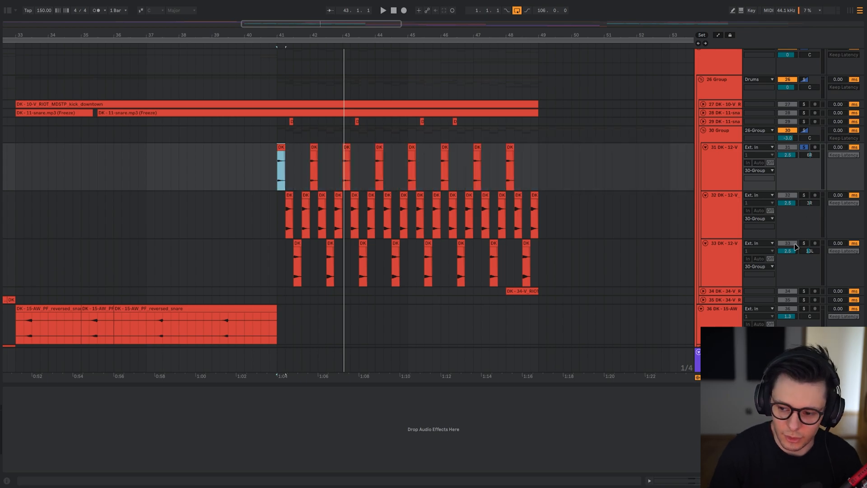
Play the 30 Group cymbal layers from 41.1.1, comparing them soloed and within the full mix.
click(280, 142)
key(space)
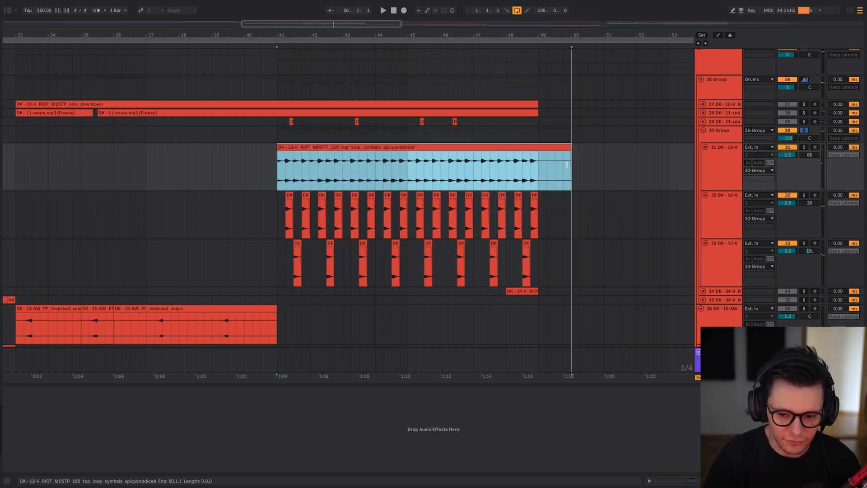
drag(596, 219, 238, 251)
key(0)
key(s)
click(277, 175)
key(s)
key(space)
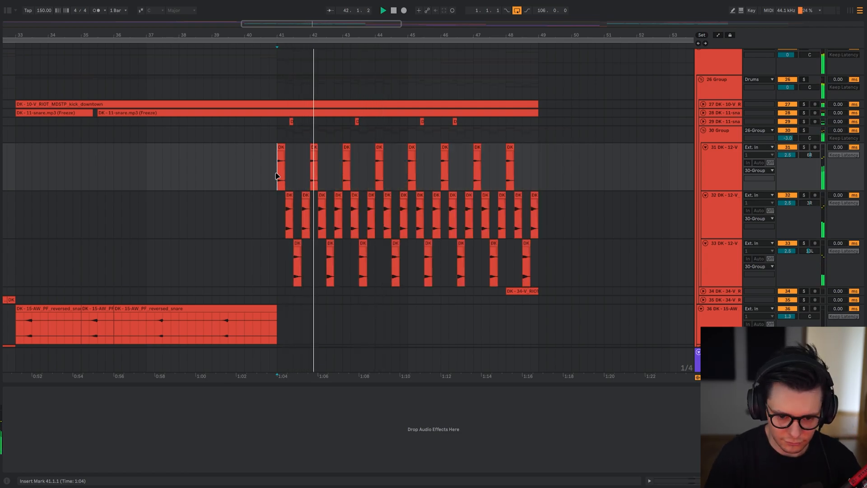
Bypass every effect on the soloed 30 Group and play the cymbals dry from 41.1.1.
click(280, 137)
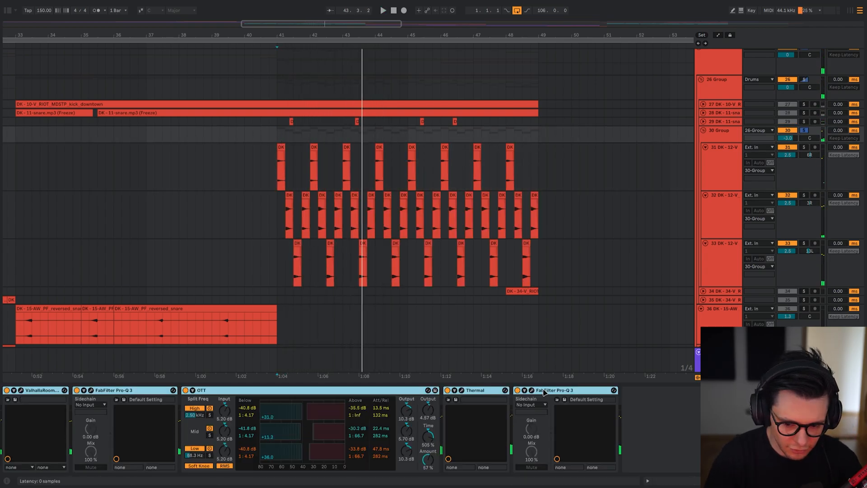
key(0)
key(space)
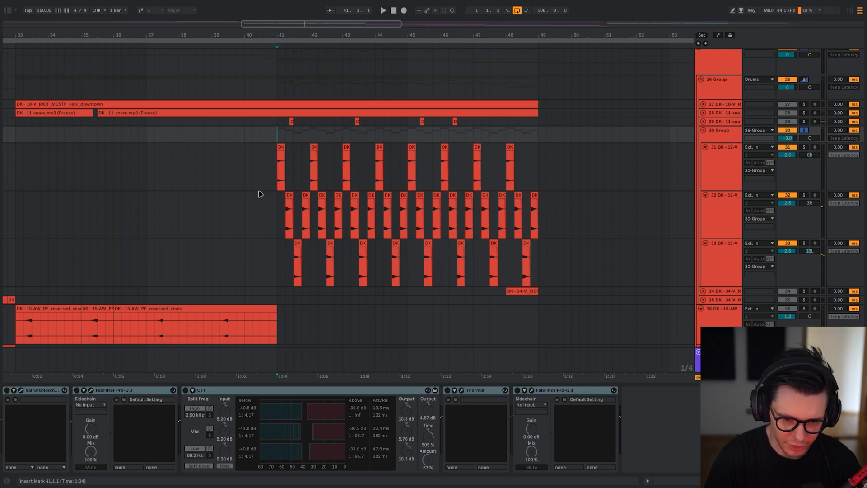
Re-enable ValhallaRoom on the 30 Group, review its Bright Room settings during playback and close its window.
key(space)
click(41, 390)
key(0)
click(21, 390)
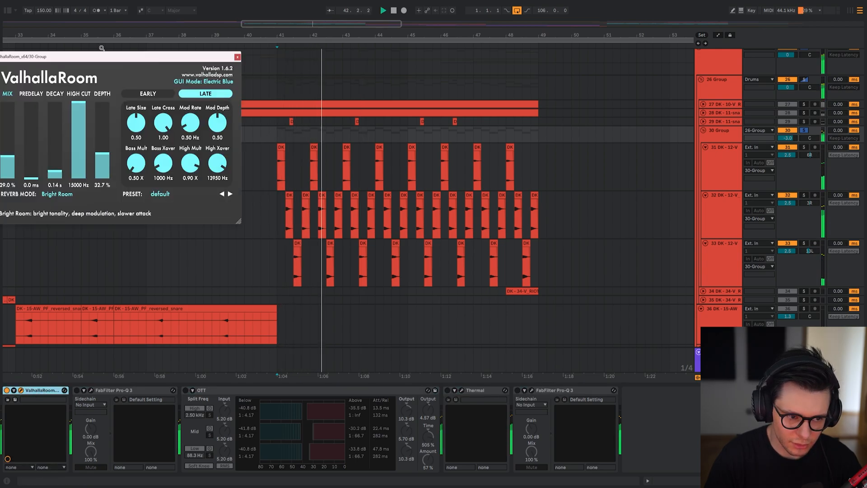
drag(102, 57, 321, 74)
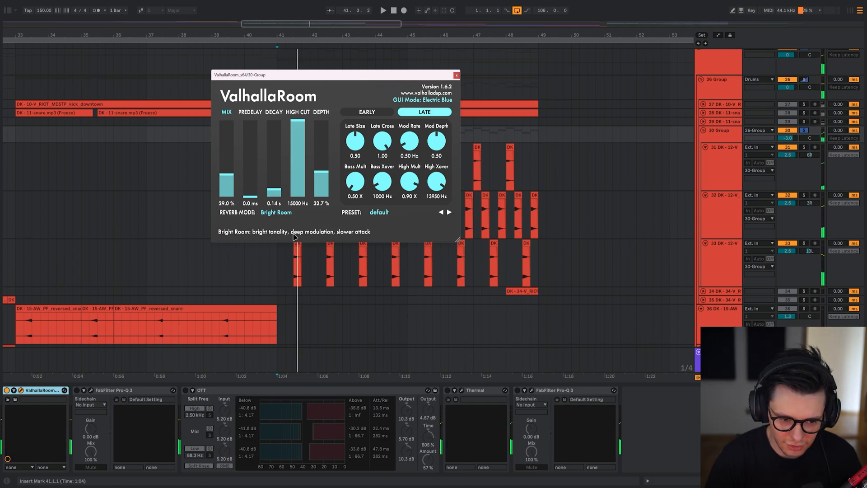
click(65, 391)
click(103, 391)
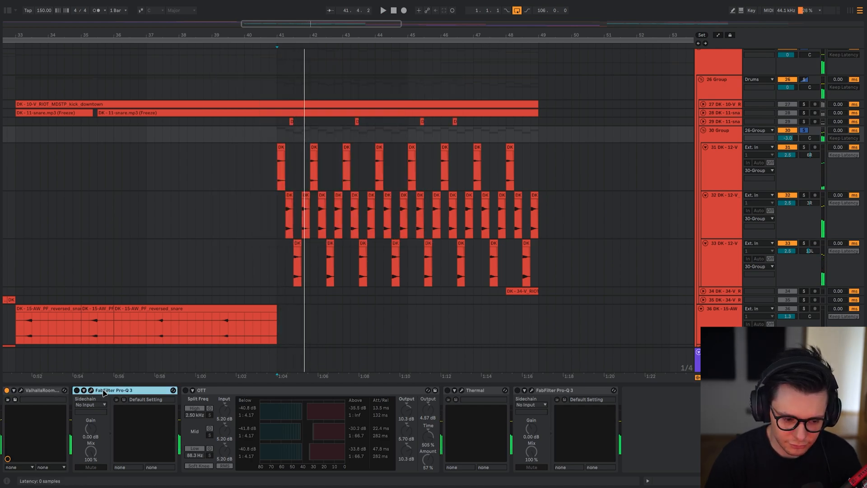
click(44, 390)
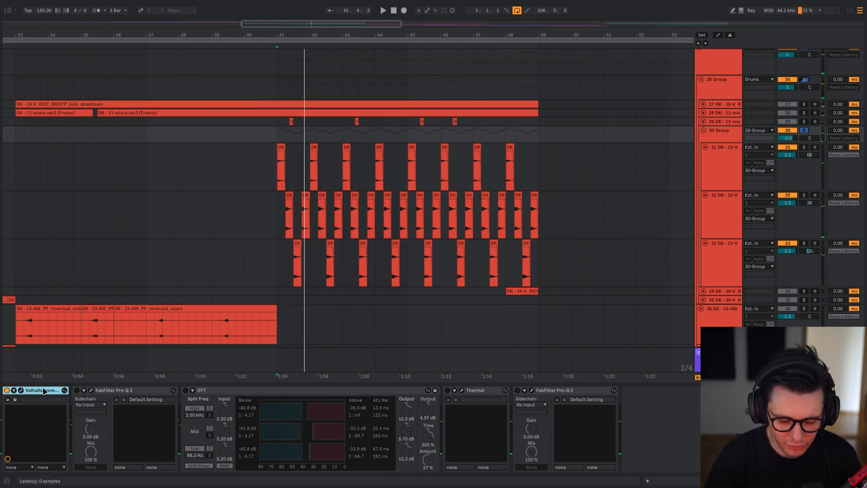
Re-enable the first Pro-Q 3 on the 30 Group, inspect its curve during playback and close the EQ window.
click(111, 391)
click(90, 390)
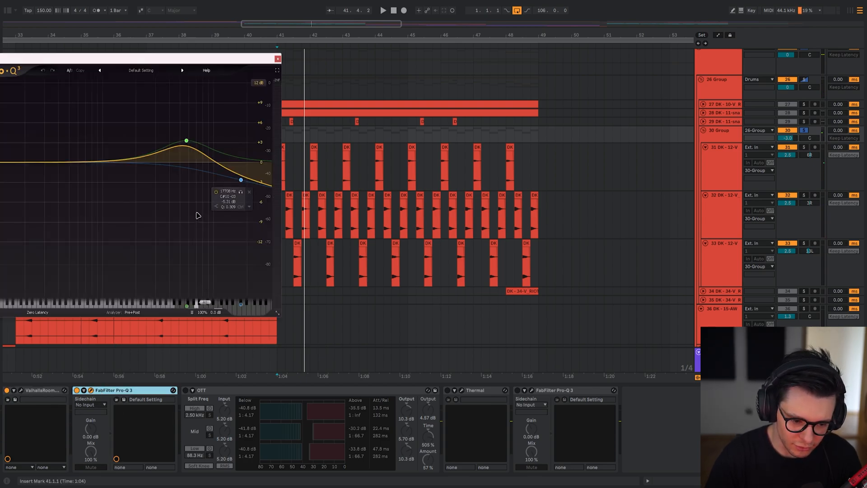
key(space)
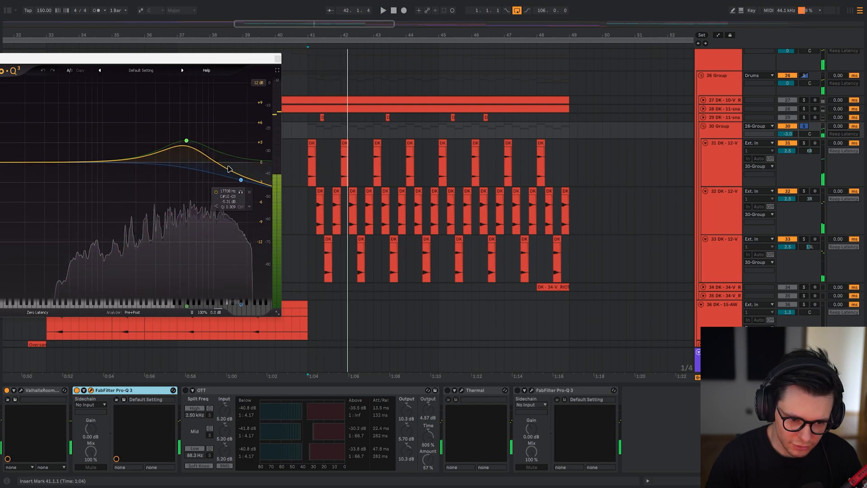
key(space)
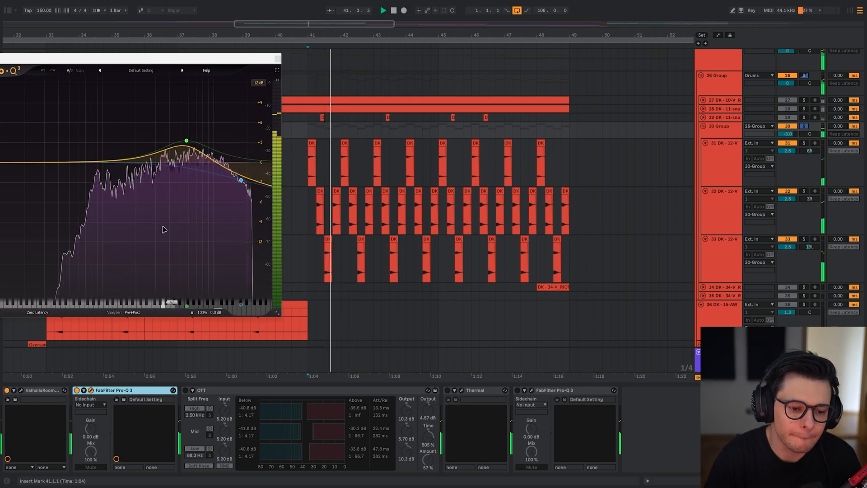
key(Escape)
Re-enable OTT on the 30 Group and play the cymbals through it.
click(186, 391)
key(space)
key(space)
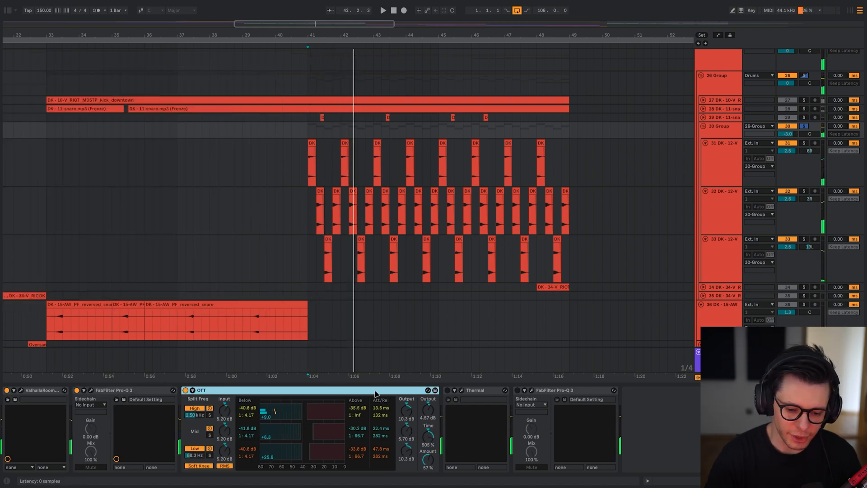
Raise the OTT Amount to 100 %, play the result and undo the change.
drag(428, 460, 427, 435)
key(space)
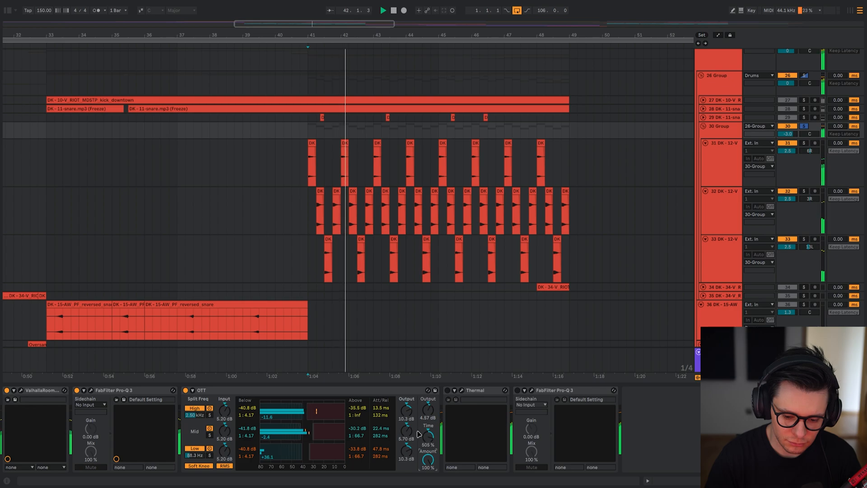
key(super+z)
key(space)
key(space)
Compare the 30 Group cymbals with OTT bypassed and active, replaying them from 41.1.1.
click(409, 392)
key(space)
key(space)
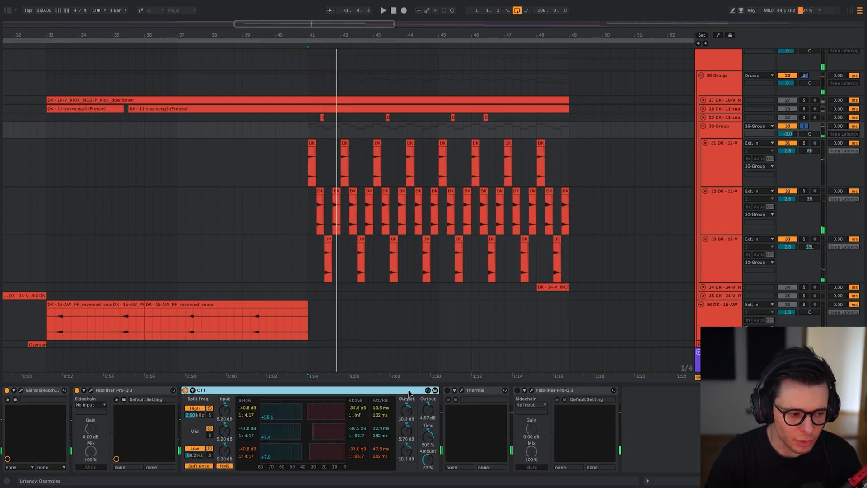
key(space)
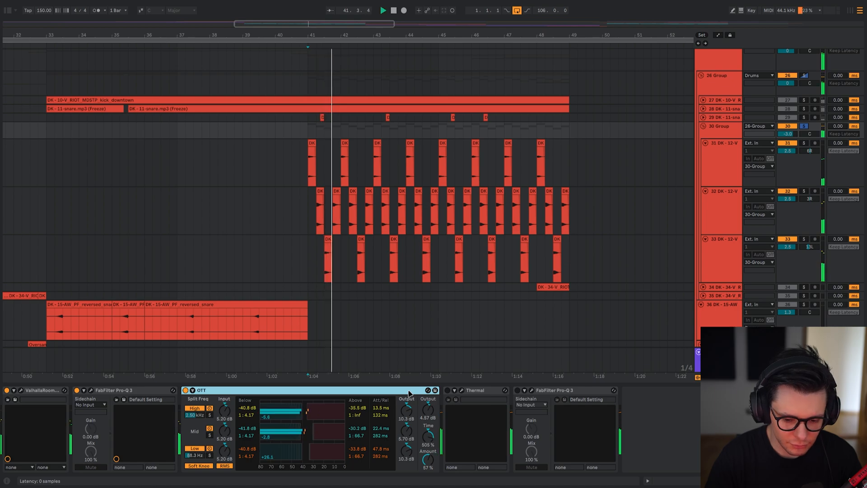
key(0)
key(space)
key(space)
key(0)
key(space)
key(space)
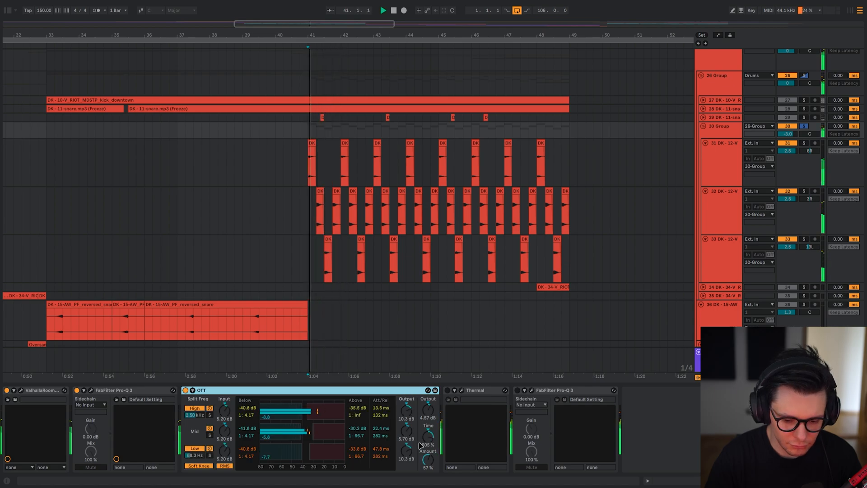
Demonstrate OTT at 100 % Amount and with its Time at 10 %, restoring both settings during playback.
double_click(431, 453)
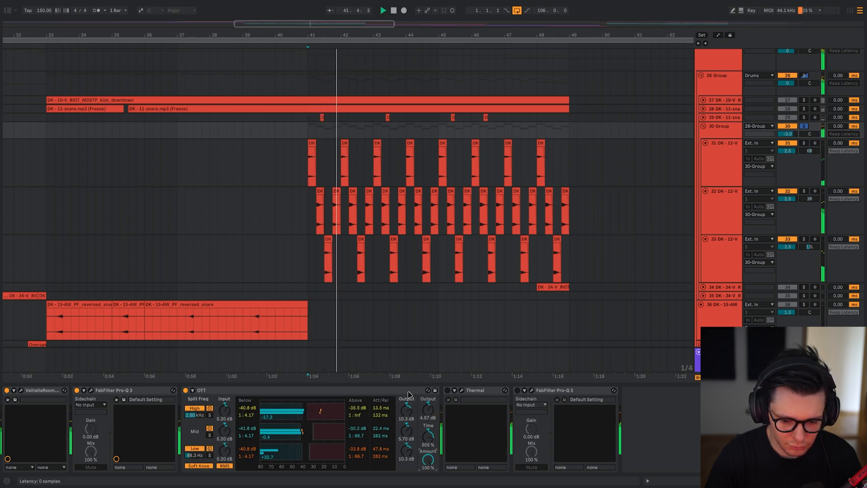
key(space)
key(ctrl+z)
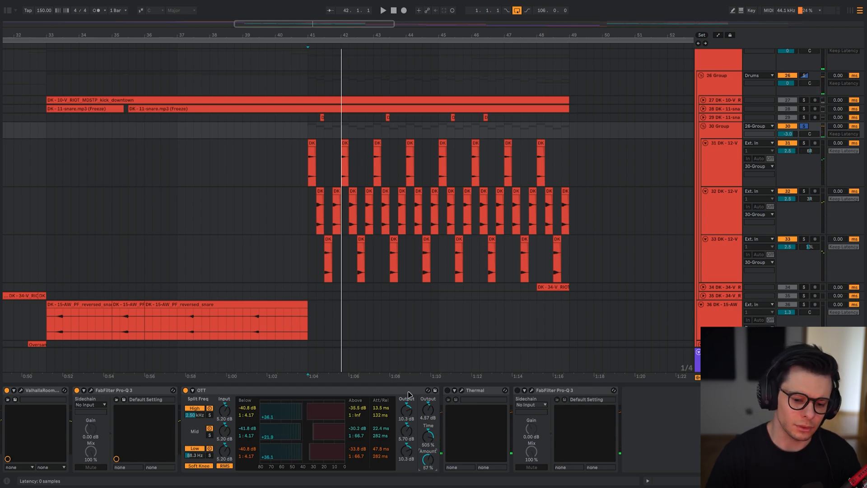
key(space)
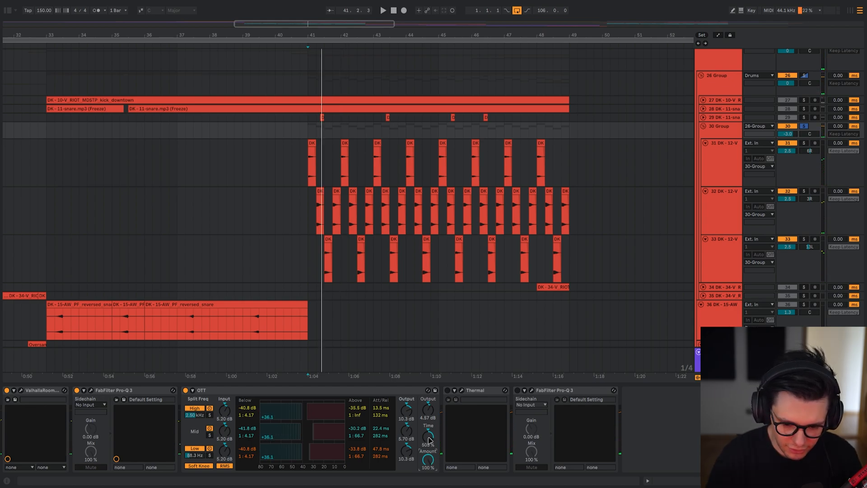
key(space)
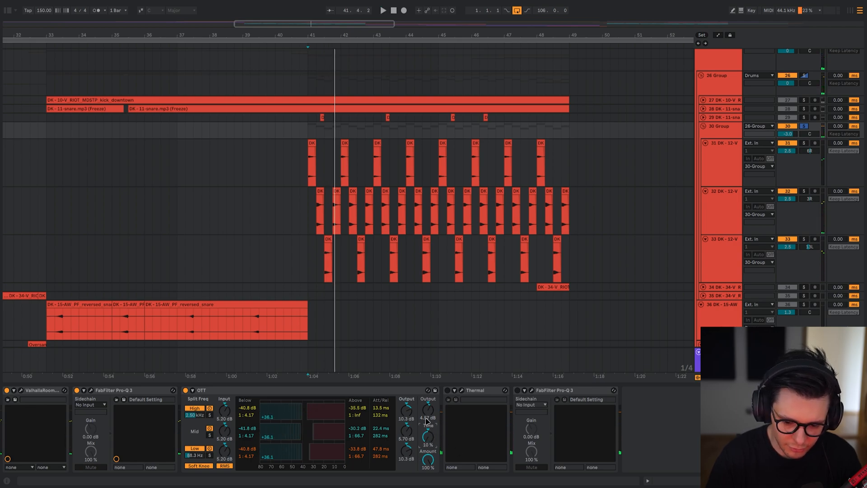
key(space)
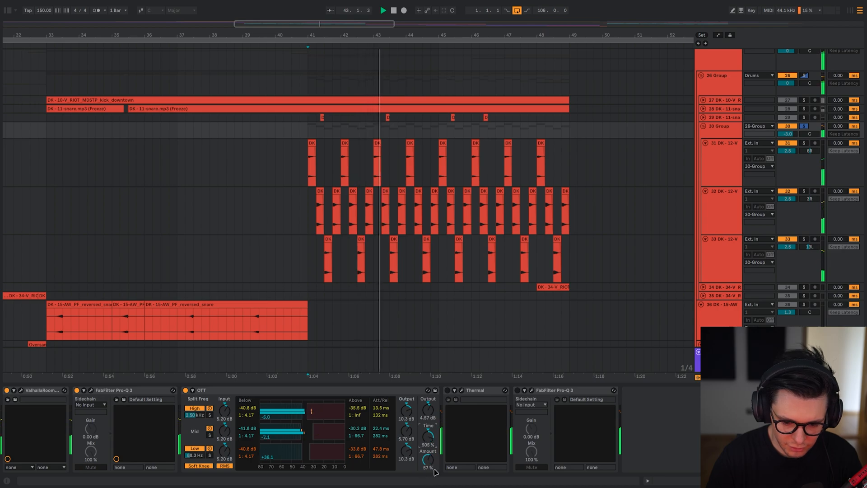
Audition OTT on and off once more with its Amount at 57 % and Time at 505 %.
key(space)
key(0)
key(0)
key(space)
click(412, 393)
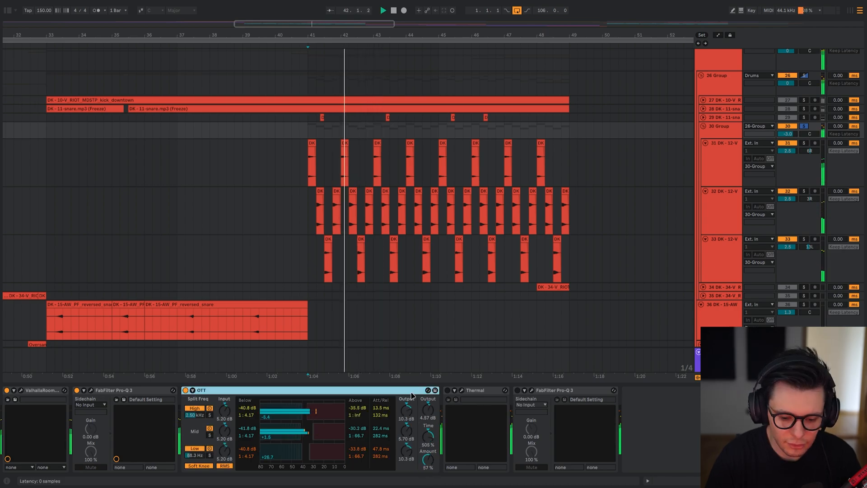
key(0)
key(space)
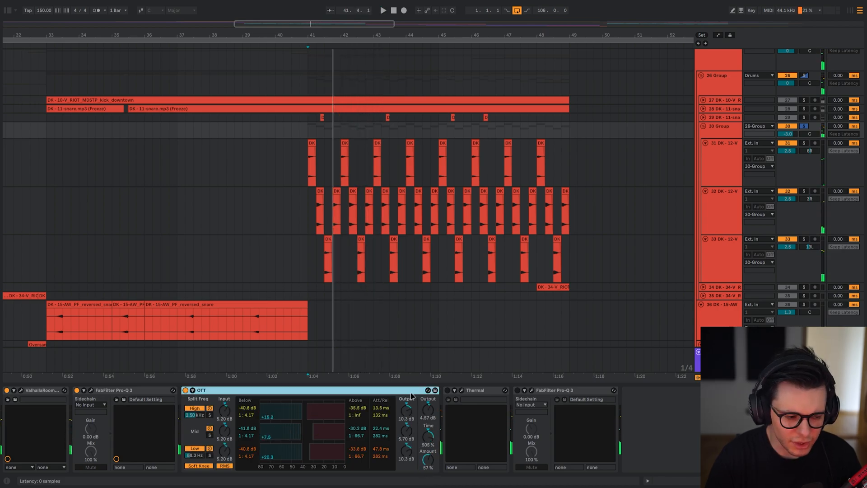
Re-enable Thermal on the 30 Group, open it, compare the cymbals with it on and off, and close its window.
click(464, 392)
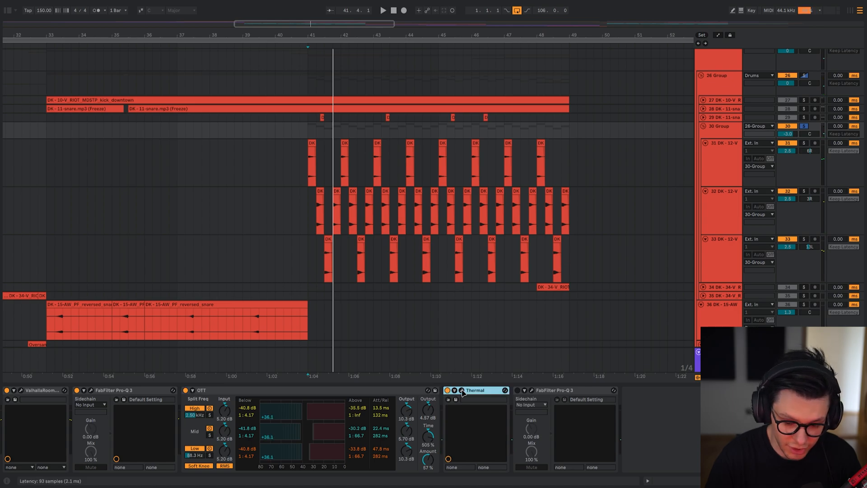
click(462, 391)
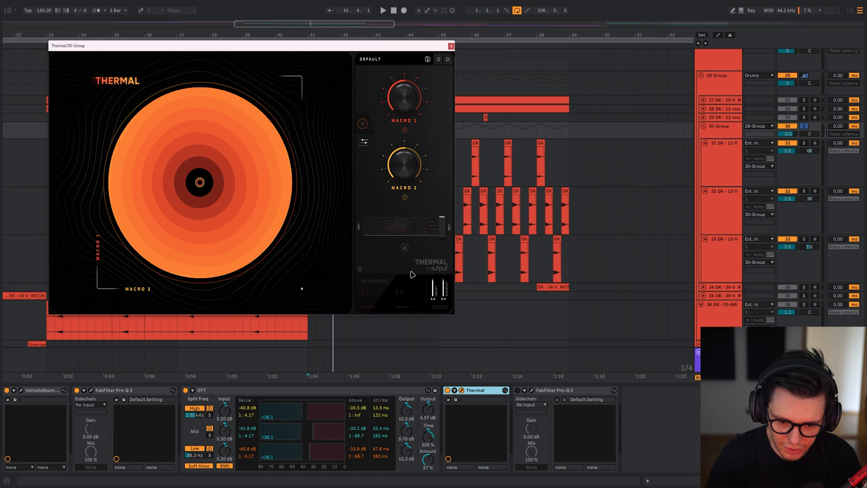
click(471, 394)
key(space)
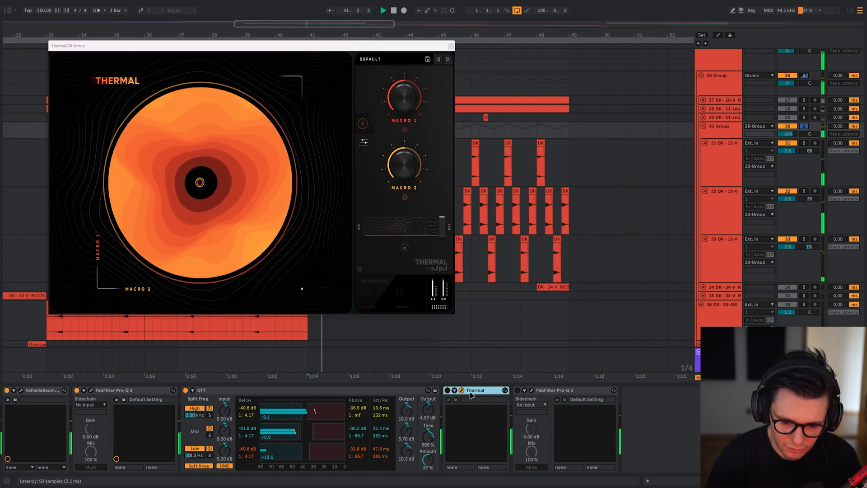
key(space)
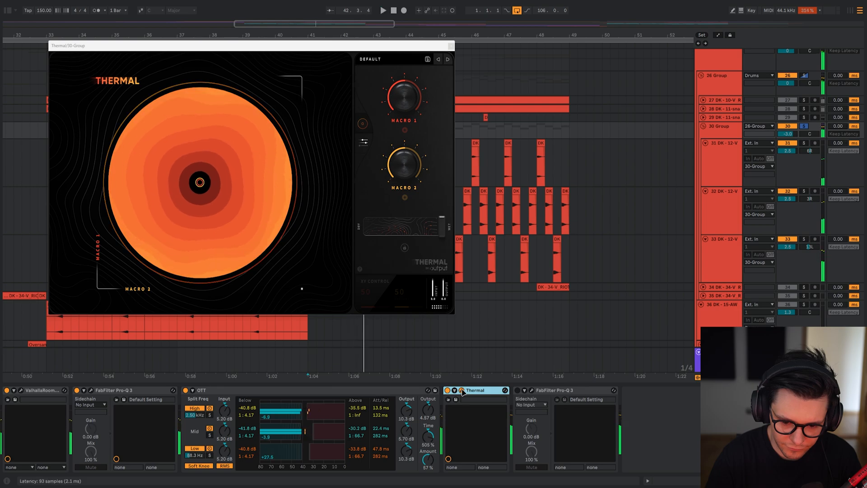
click(462, 390)
Re-enable and open the last Pro-Q 3 on the 30 Group, and audition its low-cut band bypassed and active.
click(532, 390)
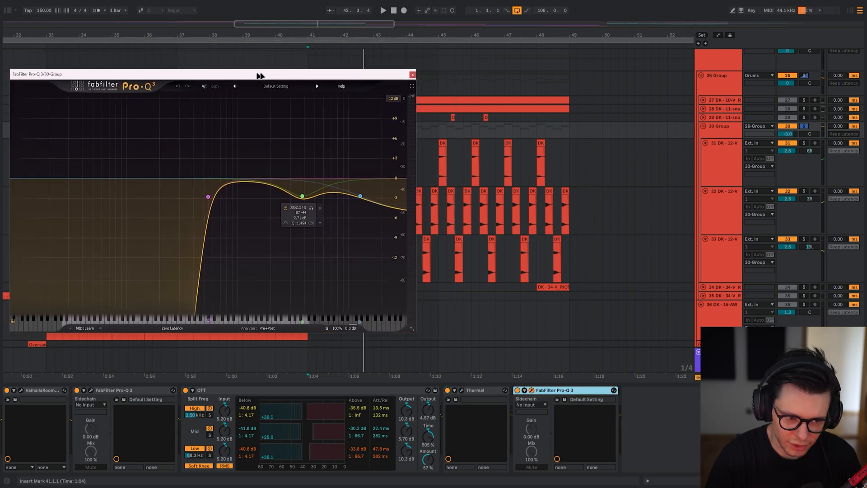
key(space)
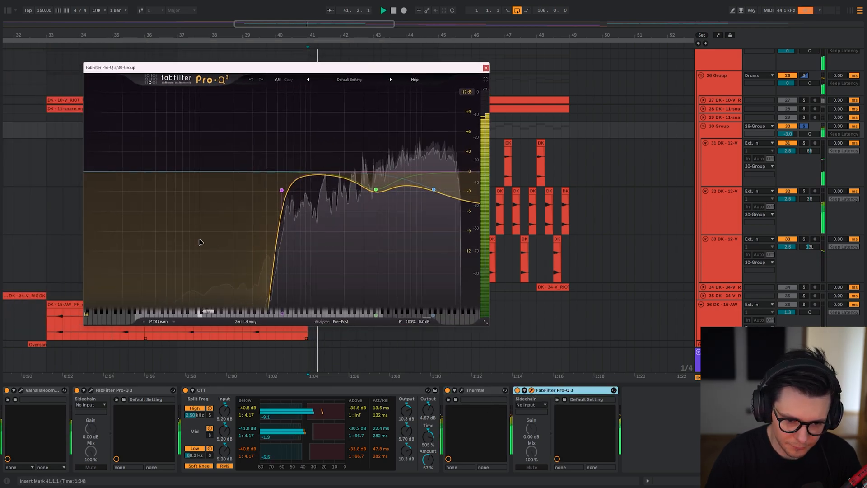
click(265, 164)
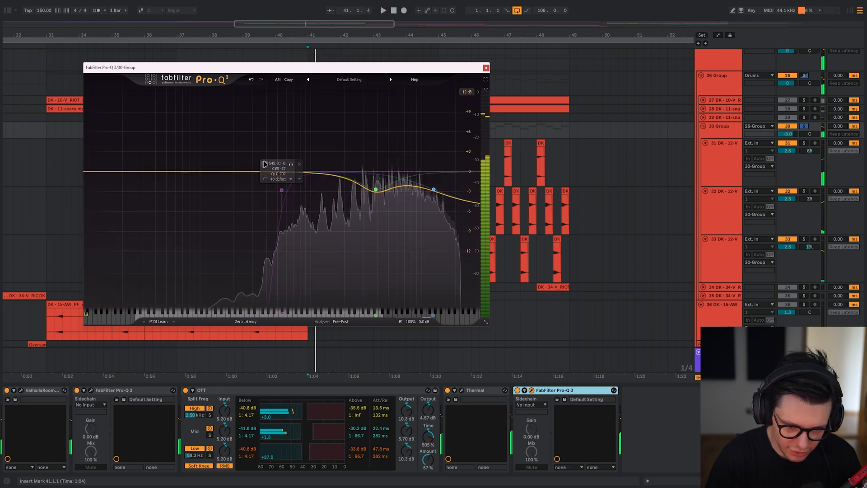
click(265, 164)
key(space)
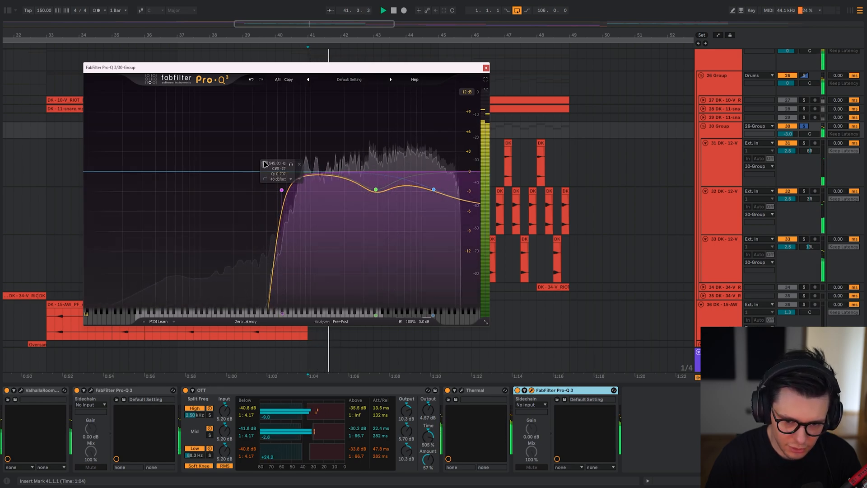
Raise the 3852 Hz bell cut in the last Pro-Q 3 toward 0 dB, play it and undo the move.
drag(379, 191, 377, 170)
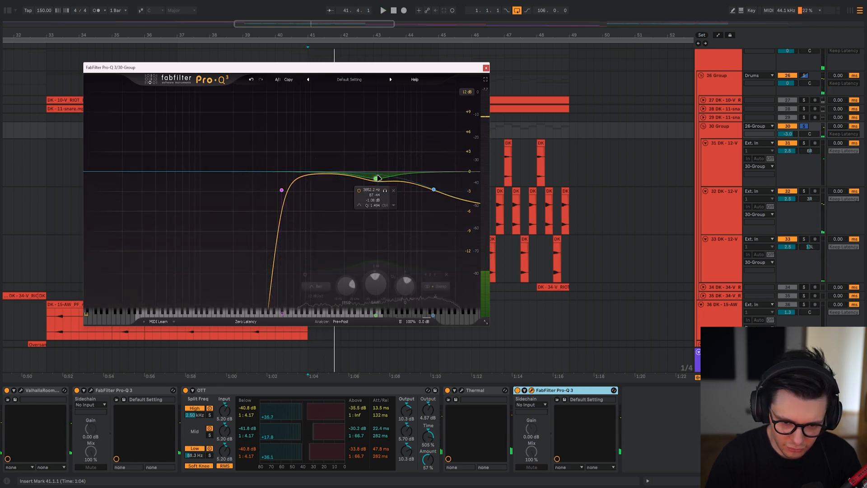
key(space)
key(ctrl+z)
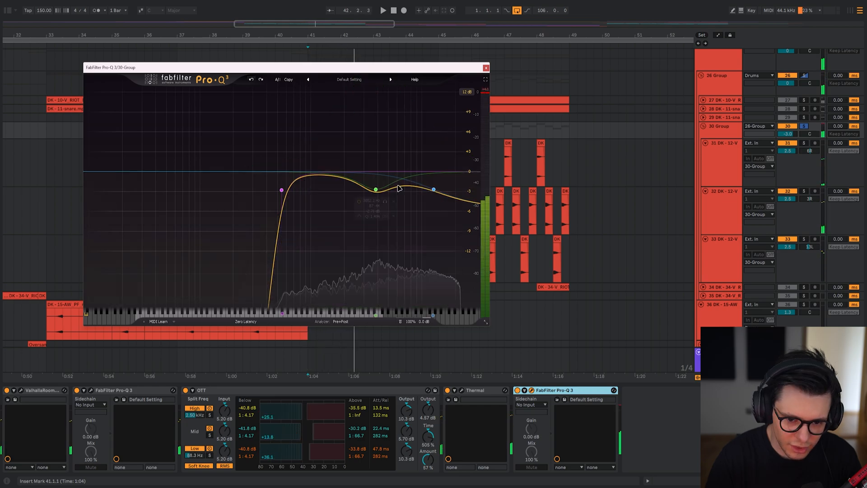
Audition the last Pro-Q 3 with its high shelf band bypassed and active, and close the EQ window.
click(417, 201)
click(418, 201)
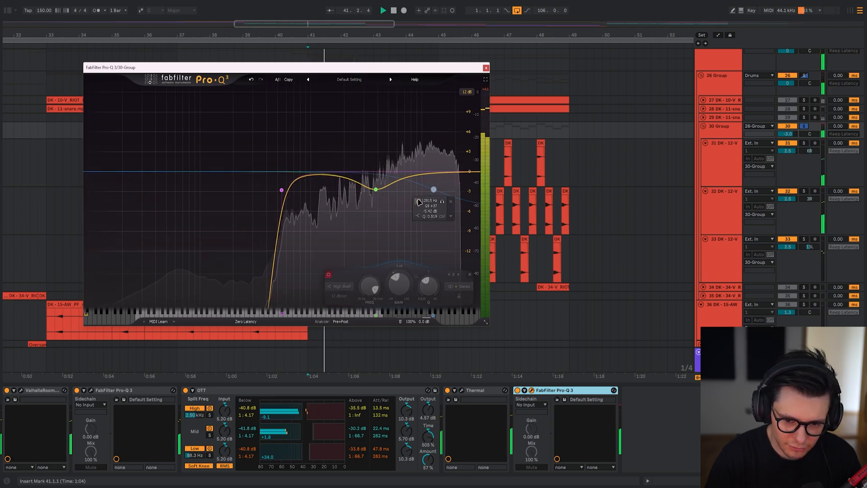
key(space)
click(486, 67)
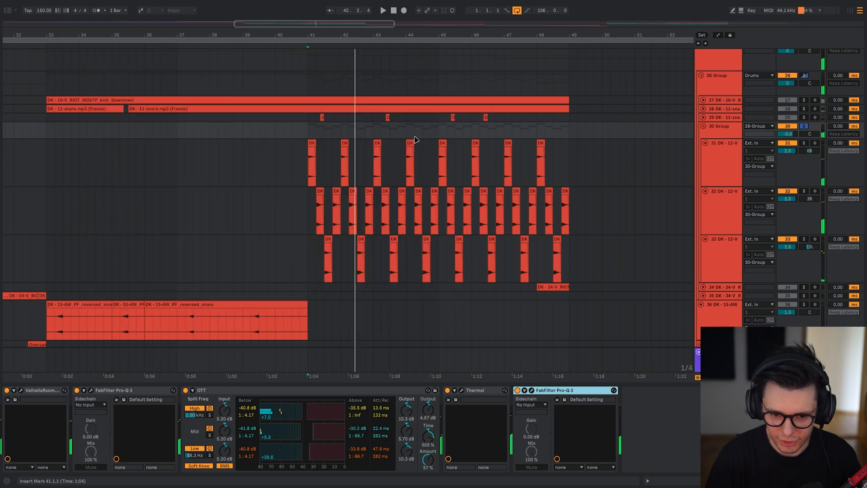
Unsolo the 30 Group and play the drop with all of the group's effects disabled and re-enabled.
click(314, 137)
key(s)
click(571, 391)
key(ctrl+a)
key(0)
key(space)
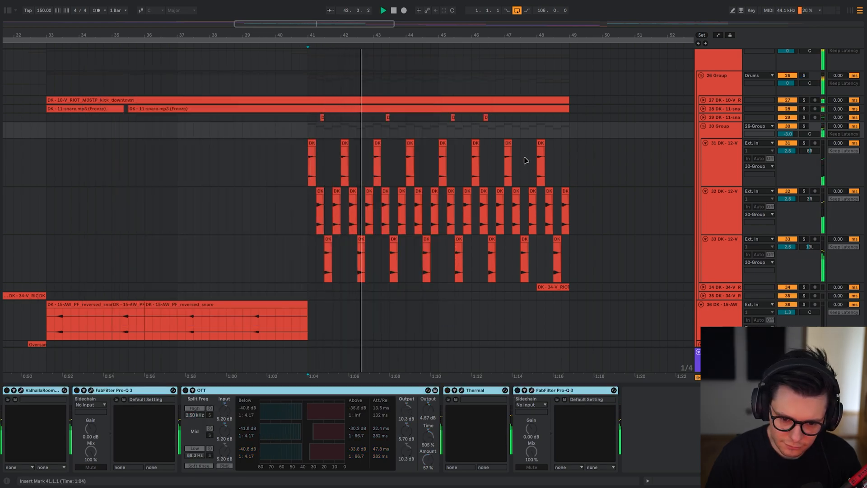
key(0)
key(space)
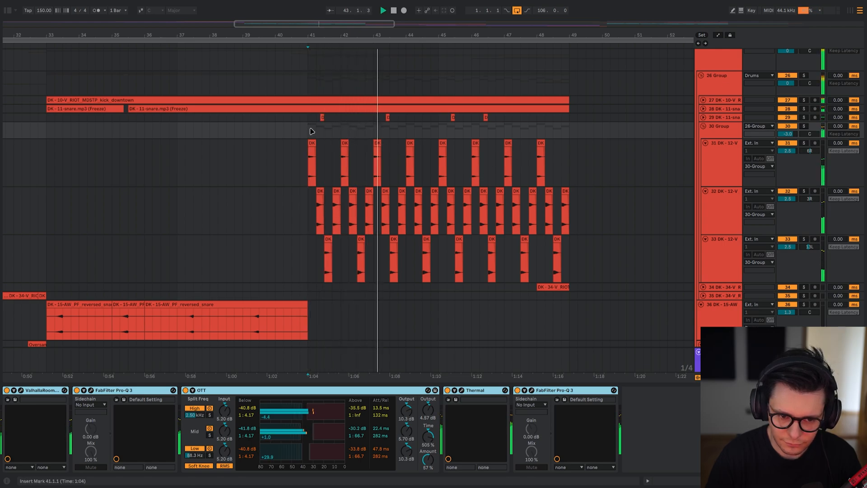
Solo the Drums group and compare playback from bar 41 with the 30 Group's effect chain on and off.
scroll(312, 131, up, 3)
key(space)
click(311, 115)
key(s)
click(311, 187)
key(space)
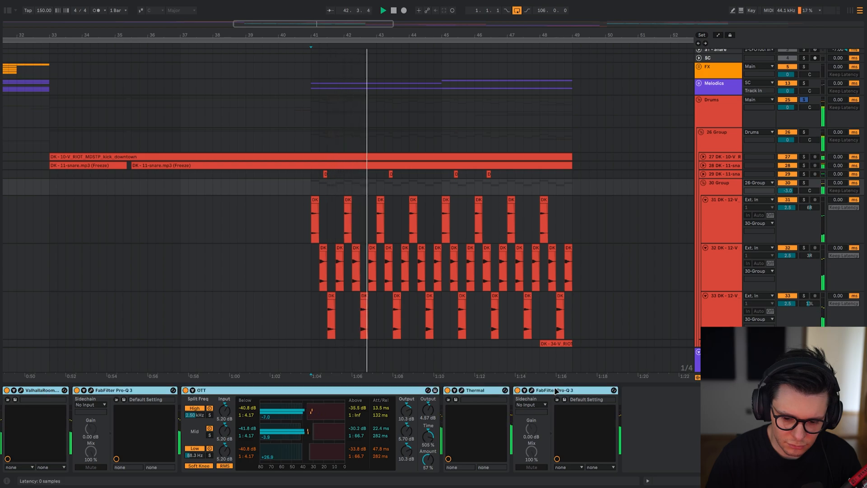
key(space)
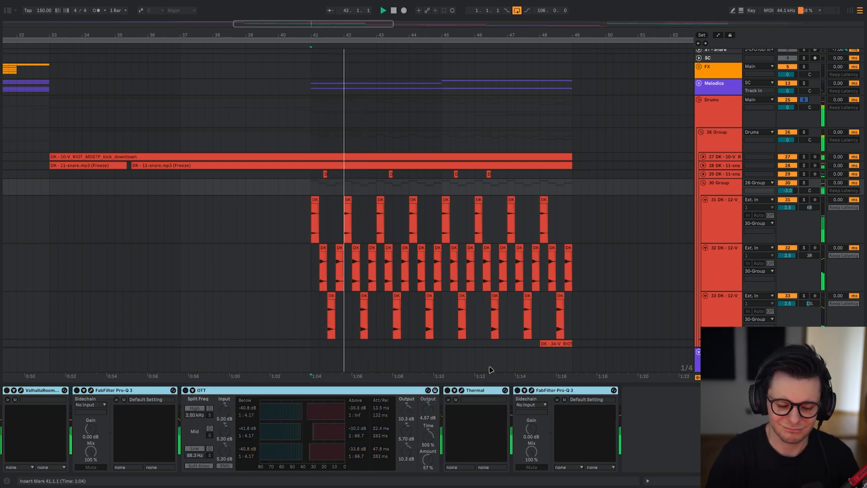
key(space)
key(space)
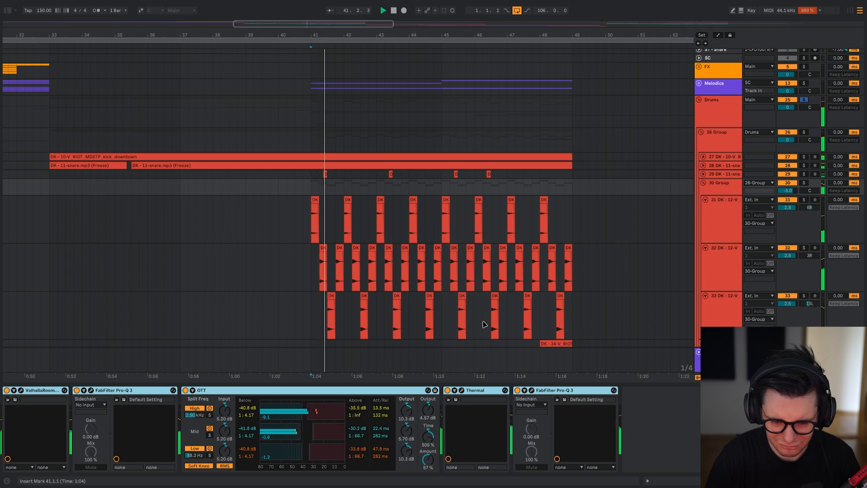
Solo the fill on track 34 near bar 48, play it and open its Pro-Q 3 to view the EQ curve.
drag(652, 382, 648, 385)
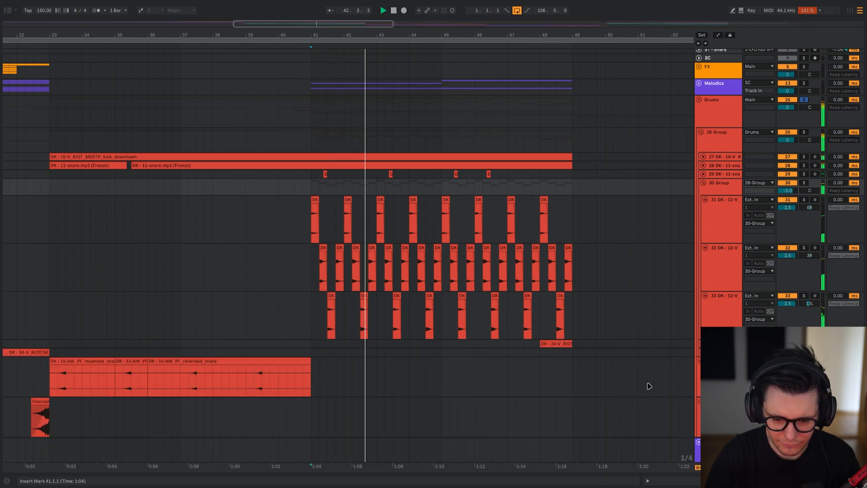
key(space)
scroll(432, 287, down, 4)
scroll(429, 280, down, 3)
scroll(481, 199, up, 1)
scroll(480, 199, down, 3)
scroll(484, 183, up, 2)
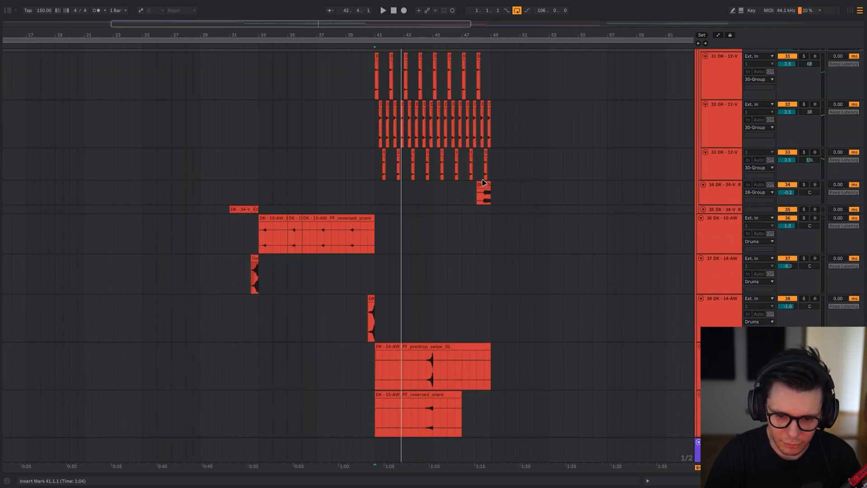
scroll(480, 196, up, 5)
double_click(491, 203)
key(s)
key(space)
key(shift+Tab)
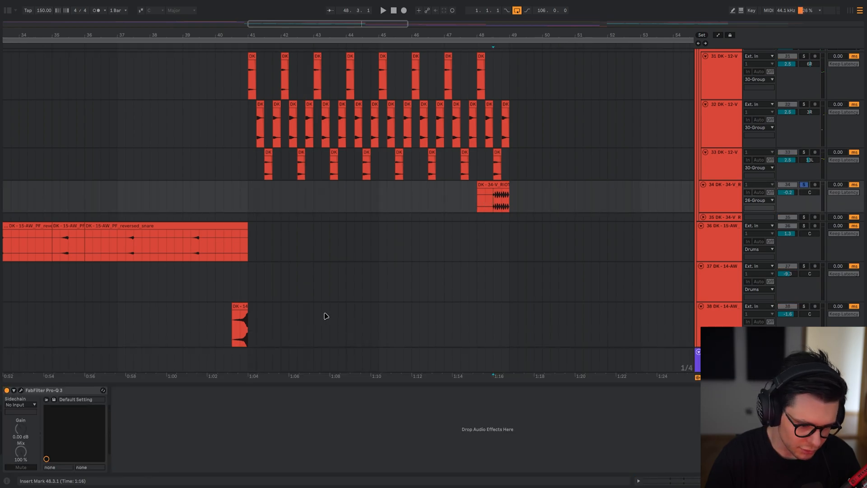
click(20, 390)
click(20, 389)
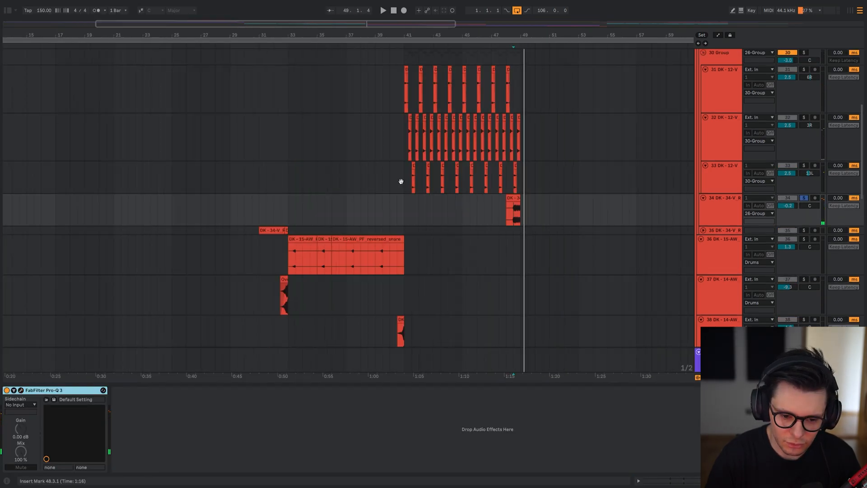
Close the fill's EQ and find the short kick clip on track 41 near bar 47.4.
scroll(401, 181, down, 5)
scroll(422, 190, right, 2)
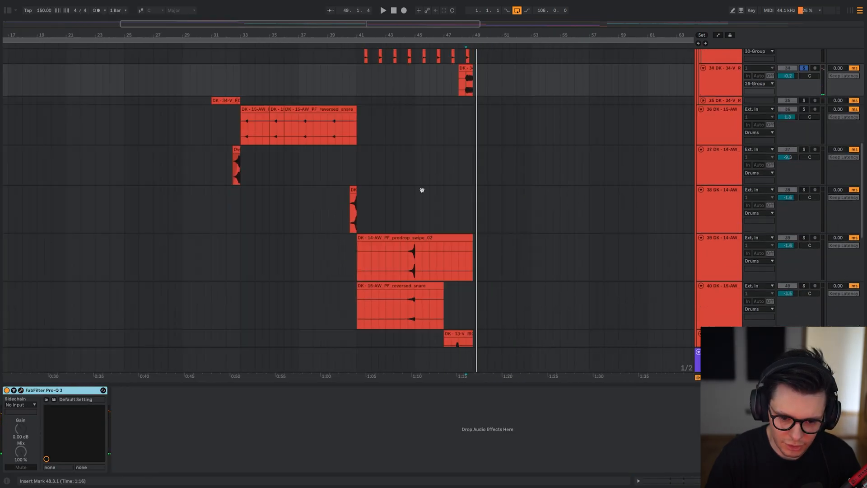
click(386, 178)
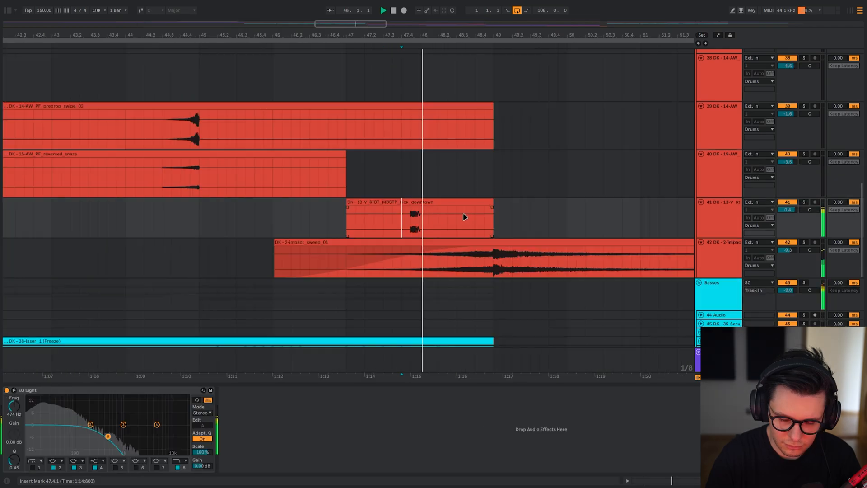
drag(465, 217, 375, 180)
key(space)
scroll(362, 139, up, 5)
scroll(323, 184, up, 2)
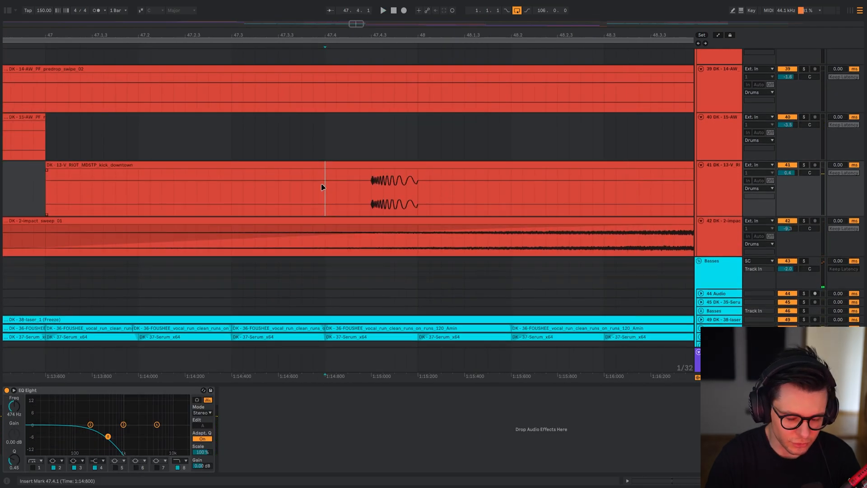
Audition the track 41 kick soloed with its EQ Eight bypassed and active, and play it unsoloed in the mix.
key(space)
key(0)
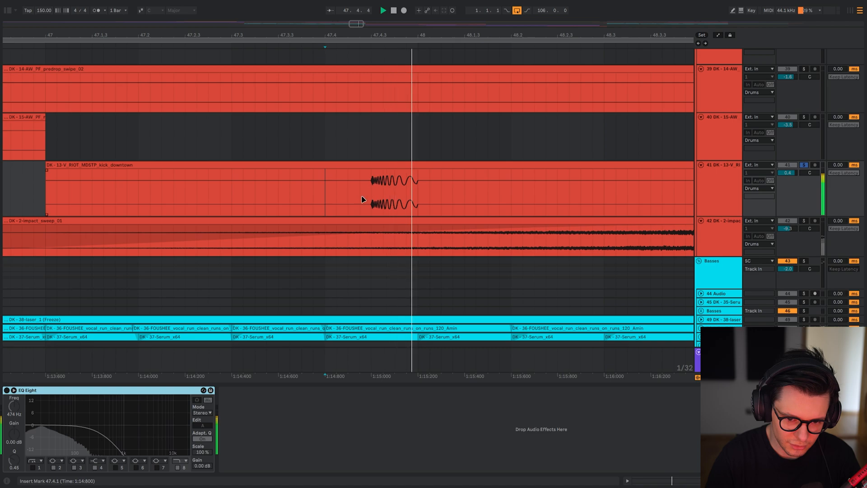
key(0)
key(space)
key(space)
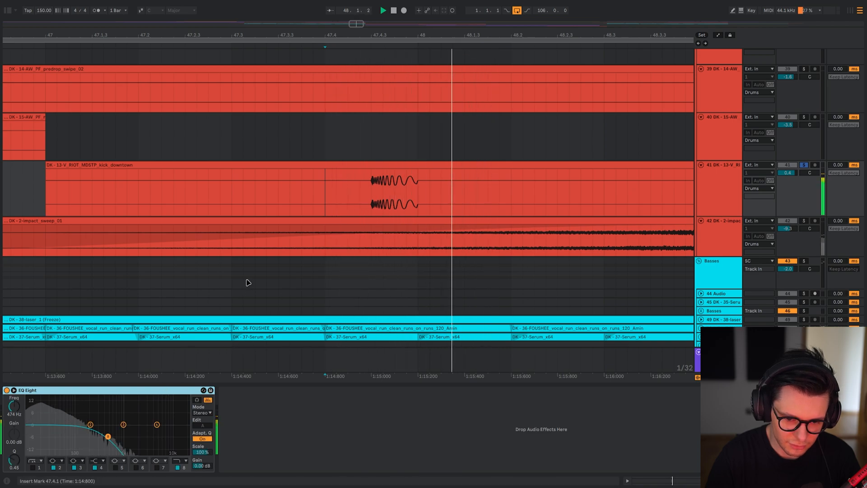
key(s)
key(space)
Stop playback and collapse all track groups to show the whole arrangement.
key(space)
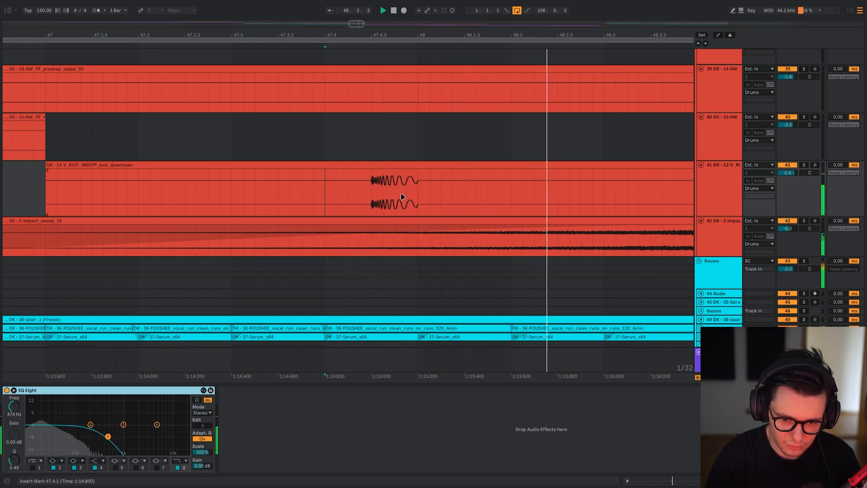
scroll(402, 196, down, 8)
key(space)
drag(403, 197, 417, 129)
scroll(416, 129, down, 8)
drag(280, 122, 270, 221)
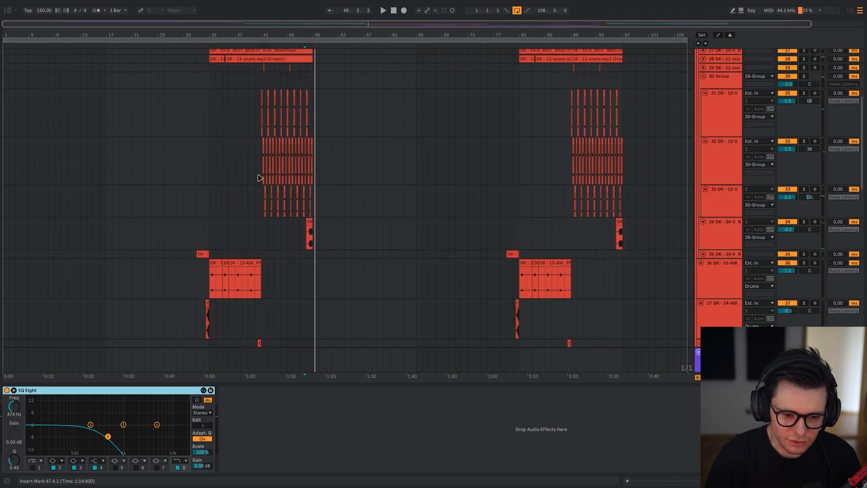
scroll(260, 177, up, 4)
drag(266, 172, 321, 284)
scroll(310, 221, up, 2)
scroll(310, 222, down, 1)
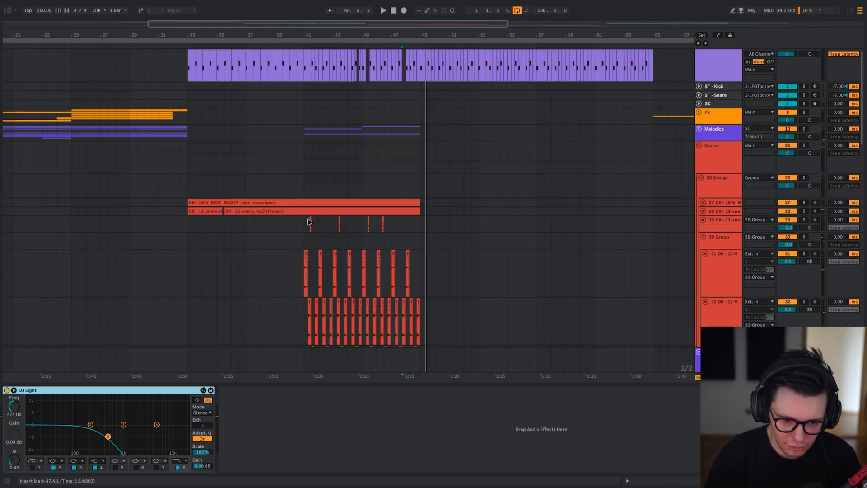
click(306, 188)
key(alt+u)
drag(280, 176, 336, 208)
scroll(336, 207, down, 5)
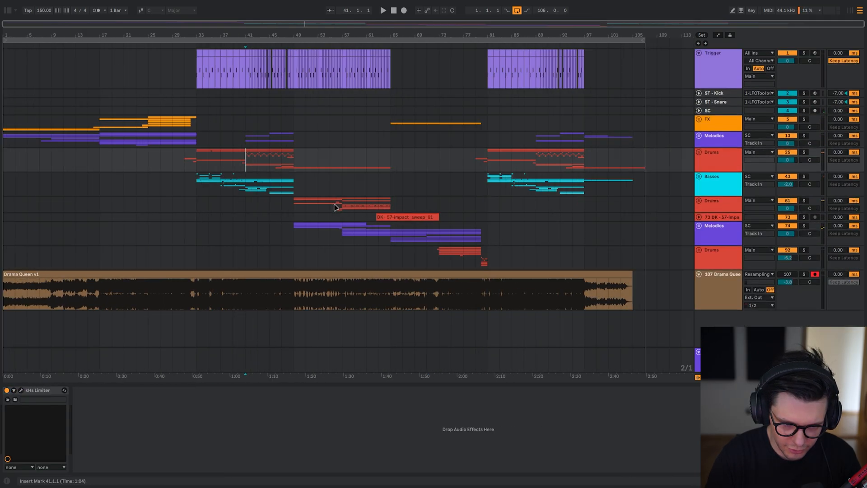
Solo track 47 in the second drop's Basses and play it from bar 81.3 with all its effects bypassed.
click(488, 182)
key(z)
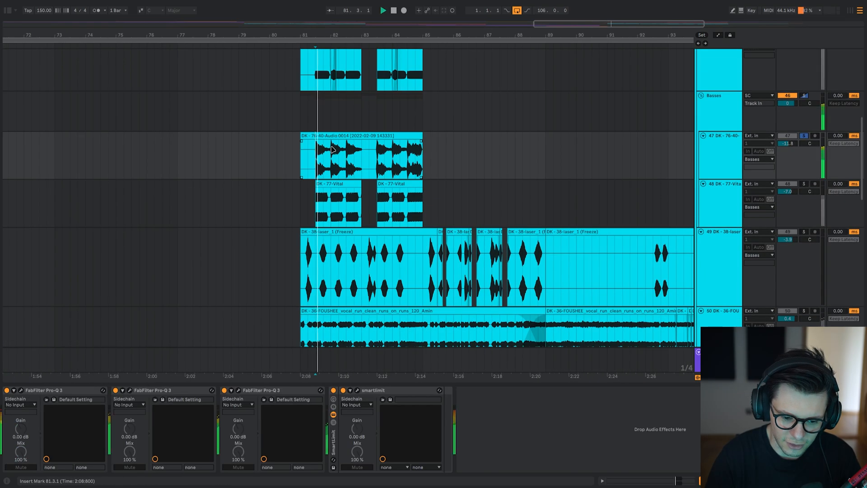
scroll(329, 158, up, 4)
scroll(269, 239, up, 1)
click(81, 391)
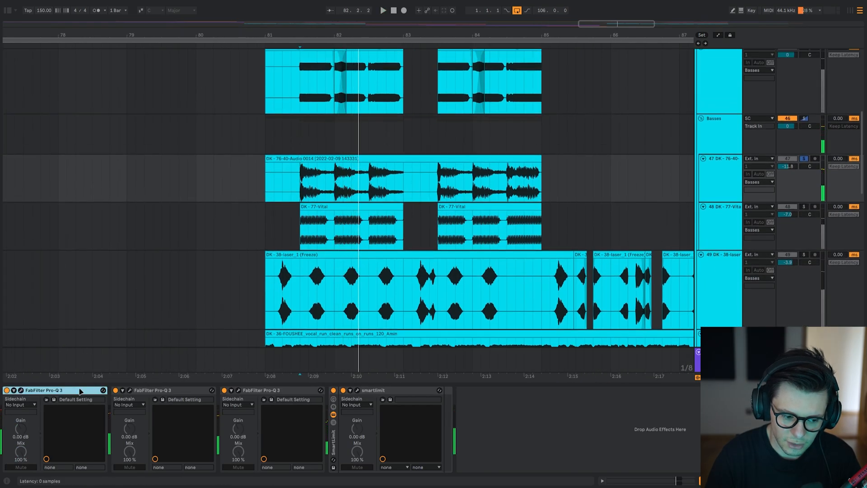
shift+click(332, 436)
key(0)
key(space)
click(298, 183)
Re-enable and open the first Pro-Q 3 on track 47, play the bass through it and close its window.
click(24, 392)
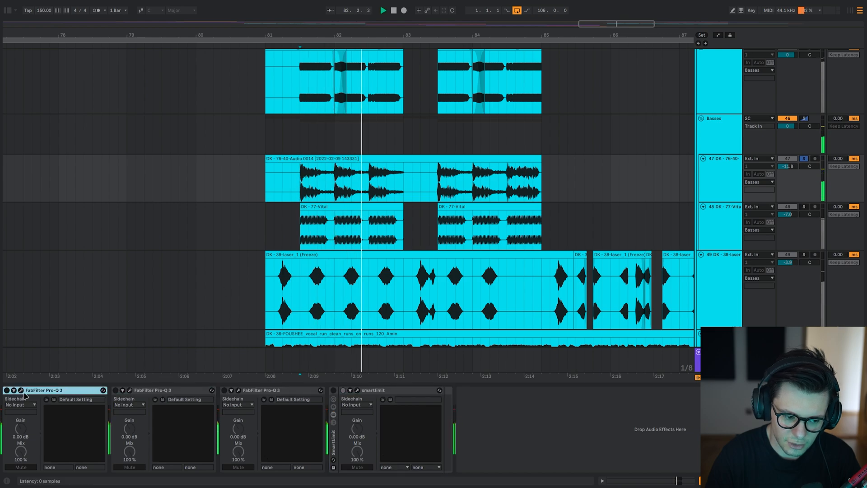
click(21, 391)
key(space)
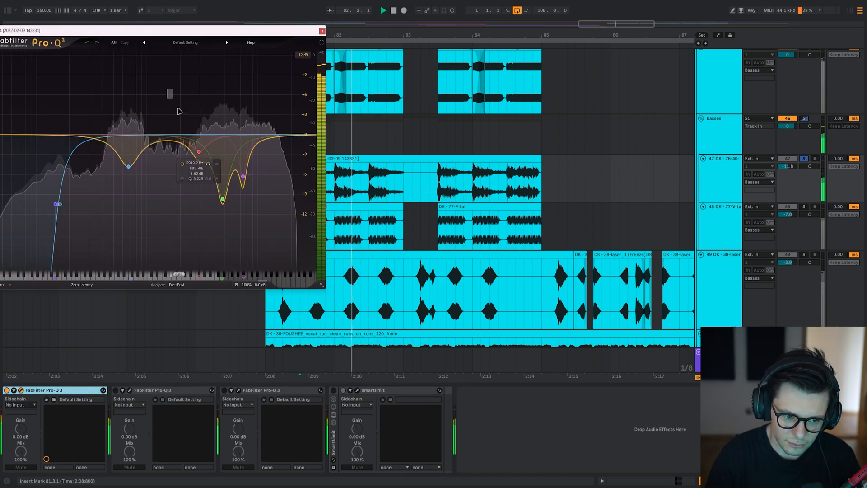
key(space)
key(space)
key(Escape)
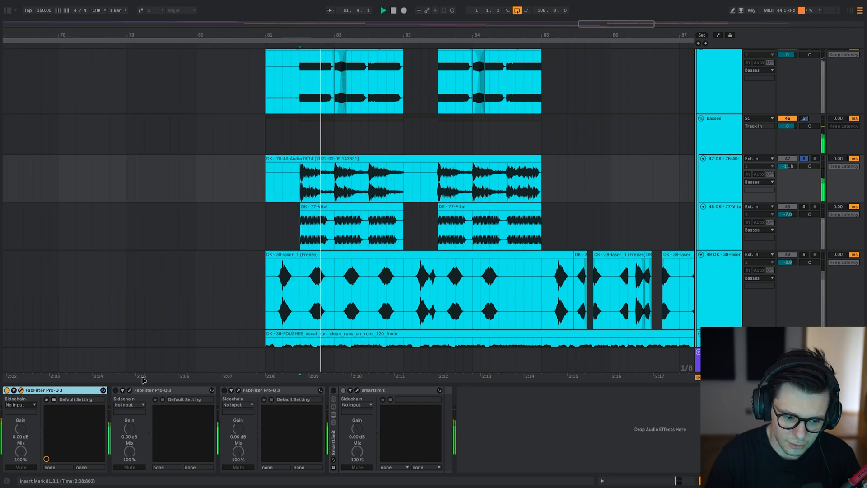
Re-enable the second Pro-Q 3 on track 47, examine its cuts during playback and close its window.
click(150, 392)
key(0)
click(130, 389)
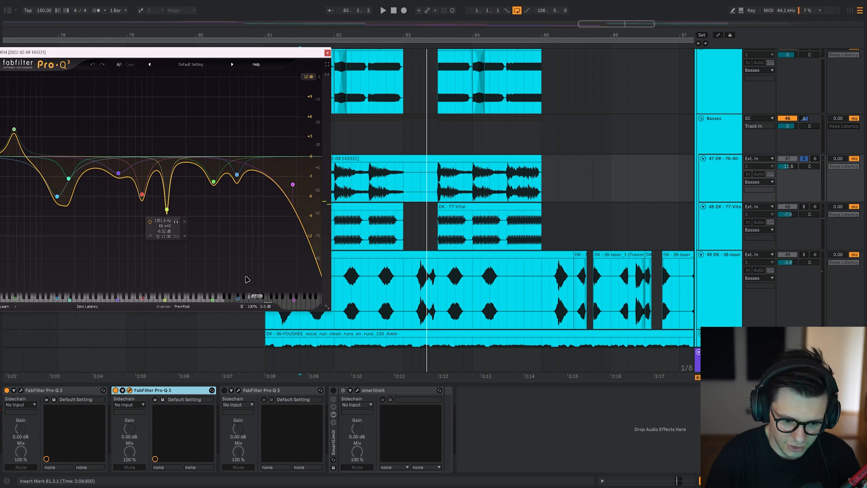
key(Escape)
Re-enable the third Pro-Q 3 on track 47 and examine its EQ curve.
click(224, 390)
click(239, 390)
key(space)
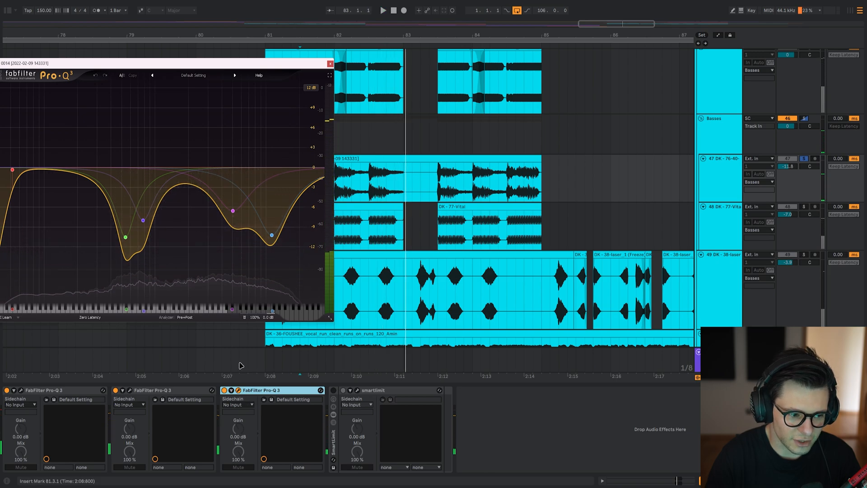
Re-enable smartlimit on track 47, play the bass through it and close the limiter window.
click(344, 390)
click(356, 390)
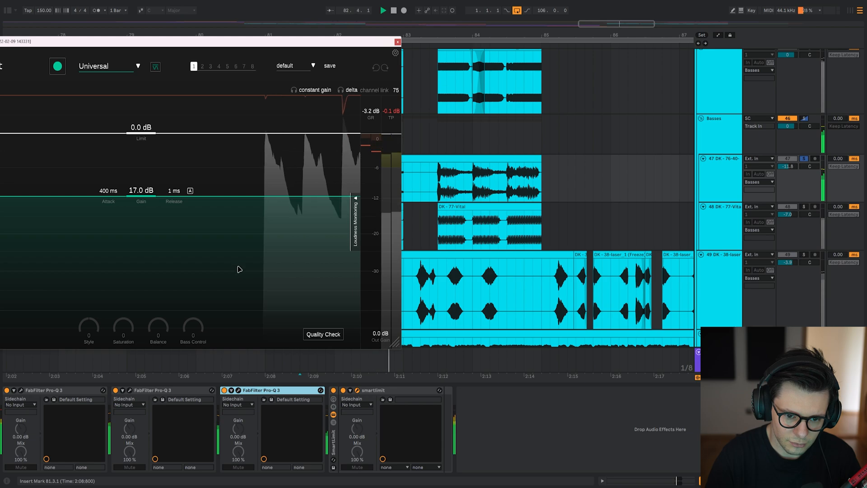
key(Escape)
key(space)
Play the second drop's basses unsoloed, audition the vocal run on track 50 soloed and unsolo it.
click(299, 141)
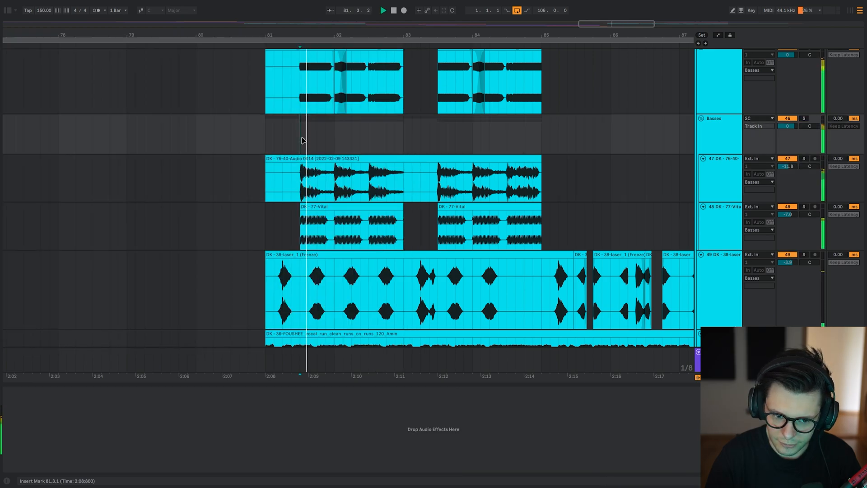
scroll(303, 140, down, 10)
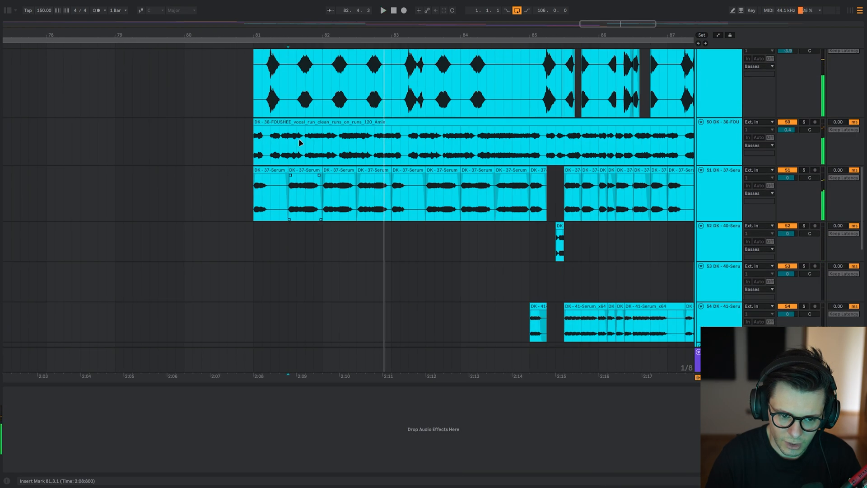
click(296, 141)
key(s)
key(space)
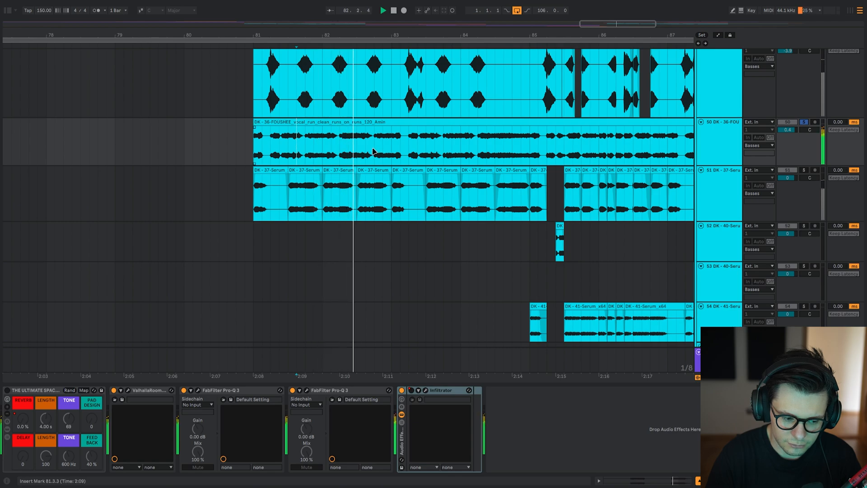
key(s)
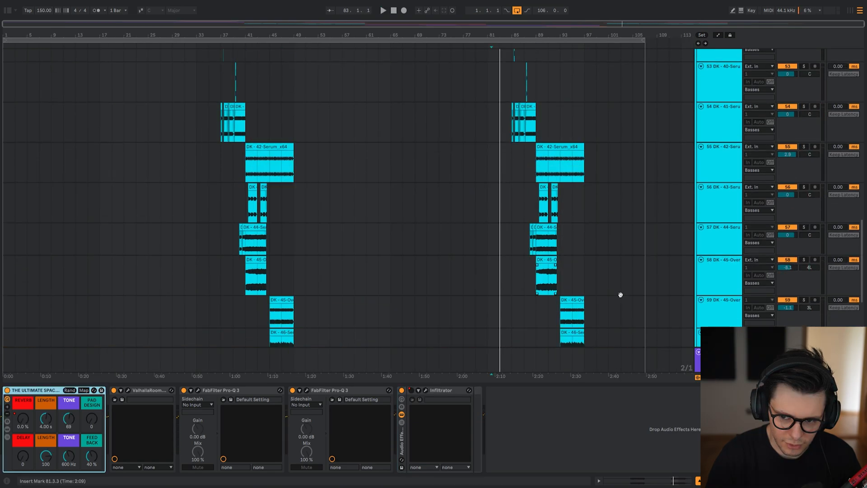
scroll(619, 294, up, 1)
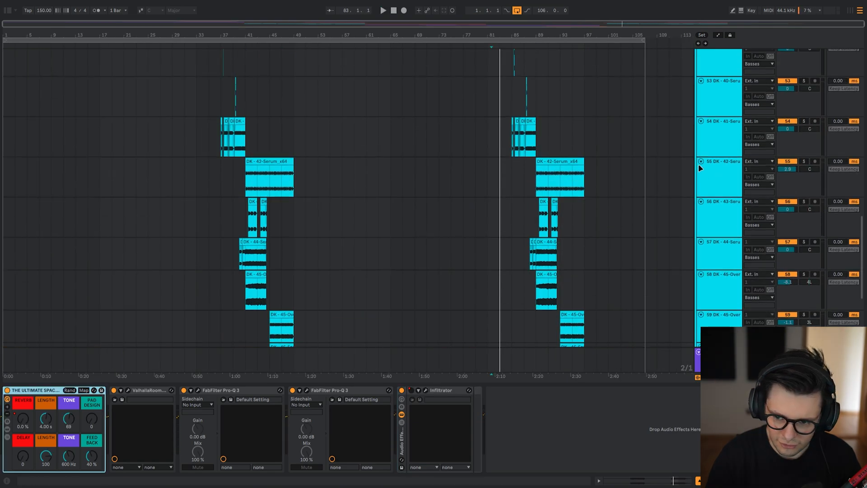
Locate the HEALTHY REESE clip on track 79 at bar 49 and play it soloed.
click(699, 164)
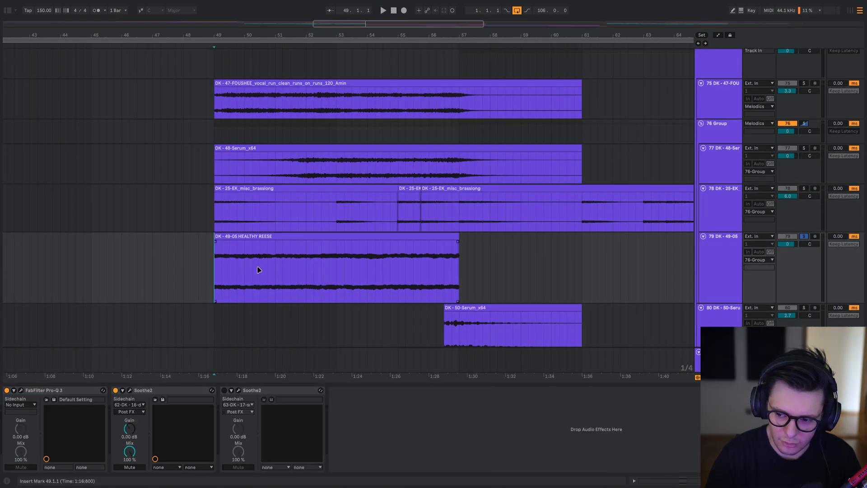
mouse_move(249, 230)
mouse_down()
mouse_move(263, 312)
mouse_move(245, 220)
mouse_up()
key(space)
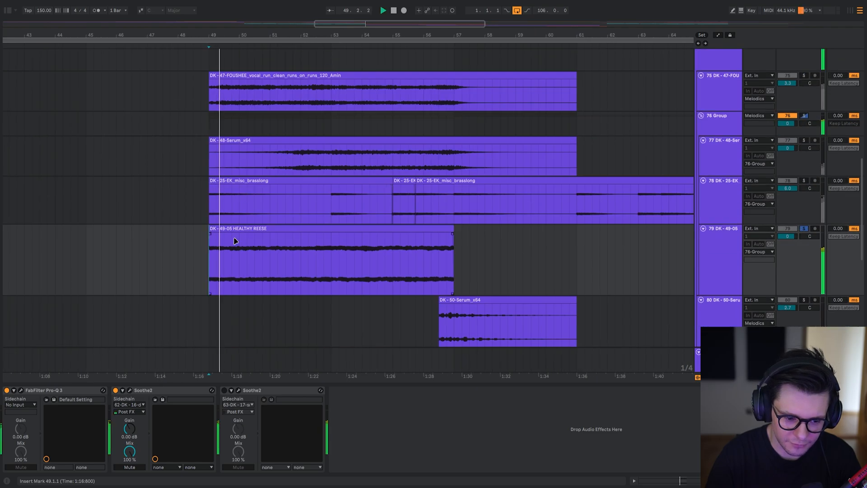
key(space)
Compare the reese on track 79 with its effects bypassed and with Pro-Q 3 re-enabled, watching the EQ curve.
click(172, 391)
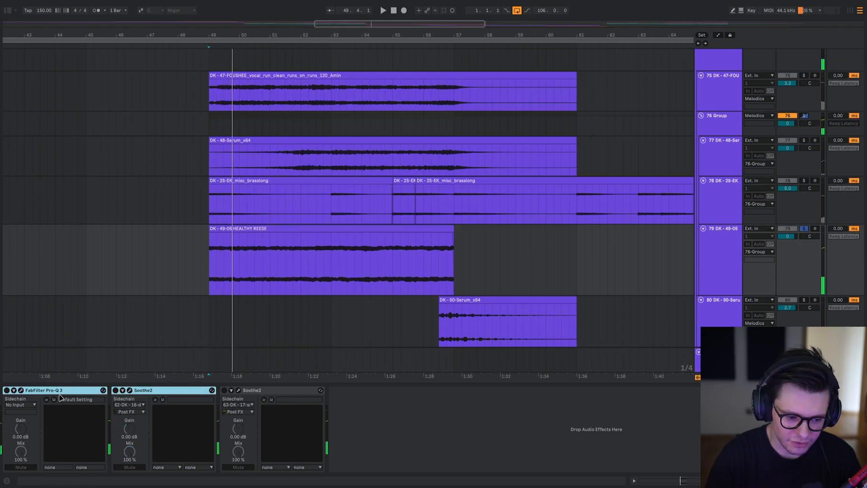
click(21, 392)
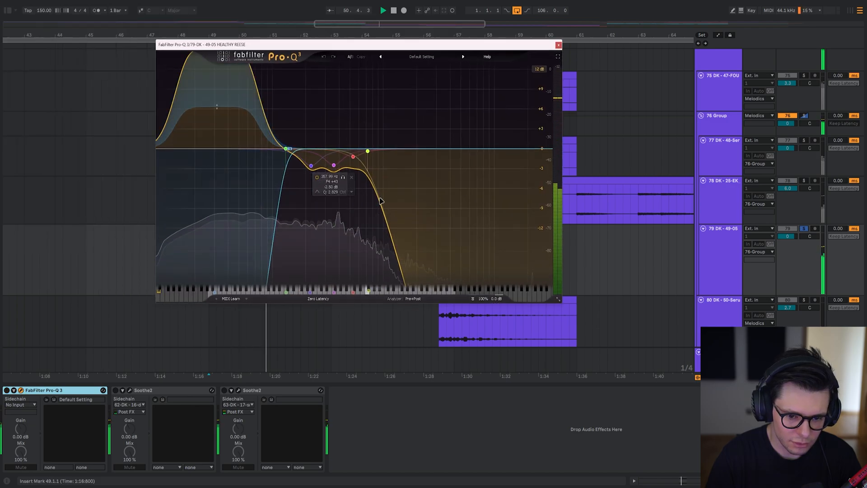
key(space)
drag(273, 48, 253, 74)
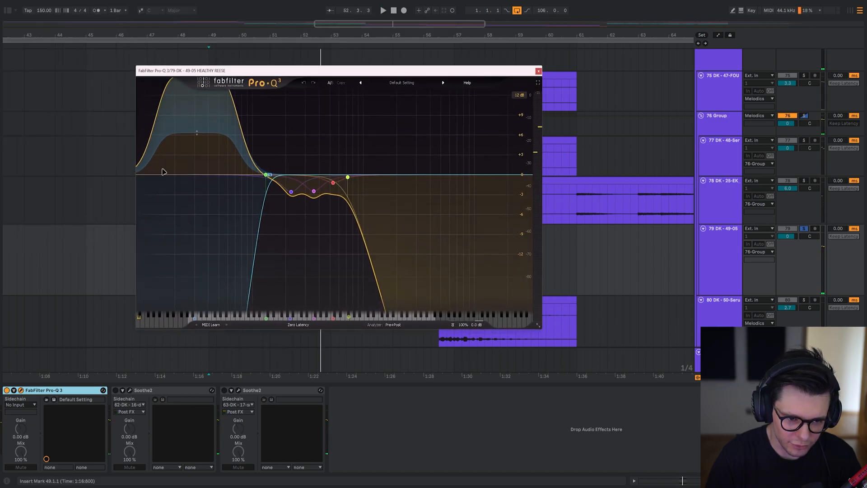
key(space)
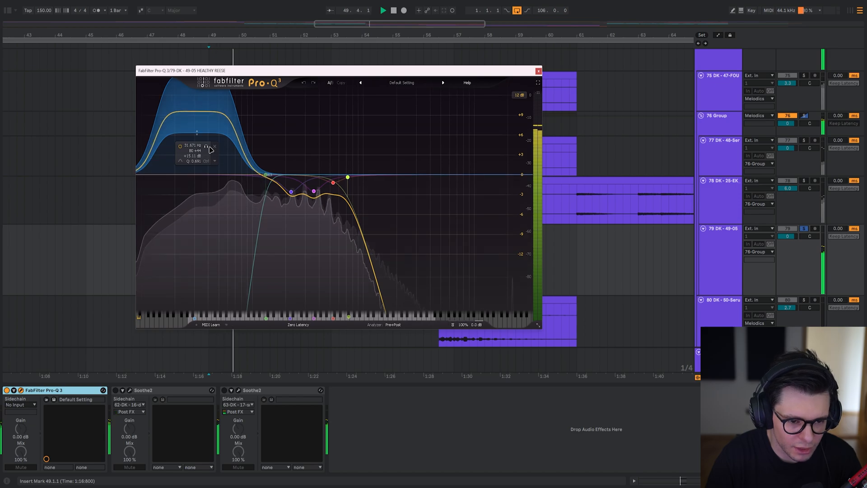
Set the reese EQ's display range to 30 dB and examine the dynamic low-end boost band during playback.
click(521, 96)
click(529, 127)
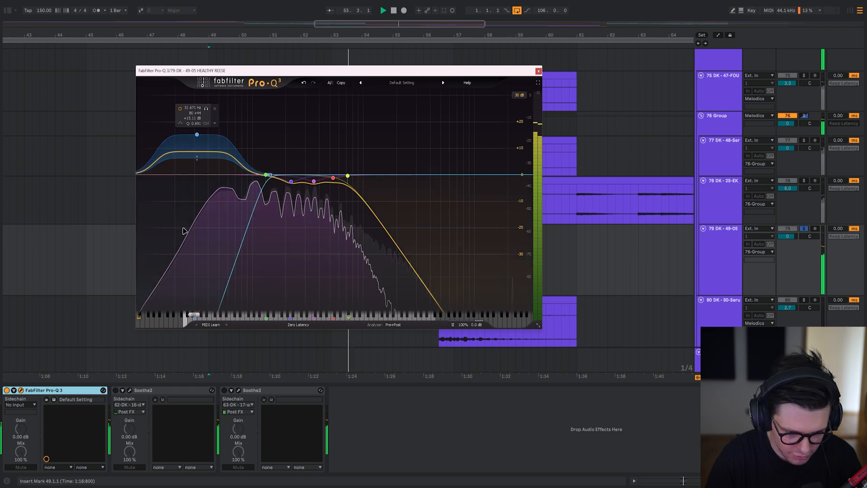
key(space)
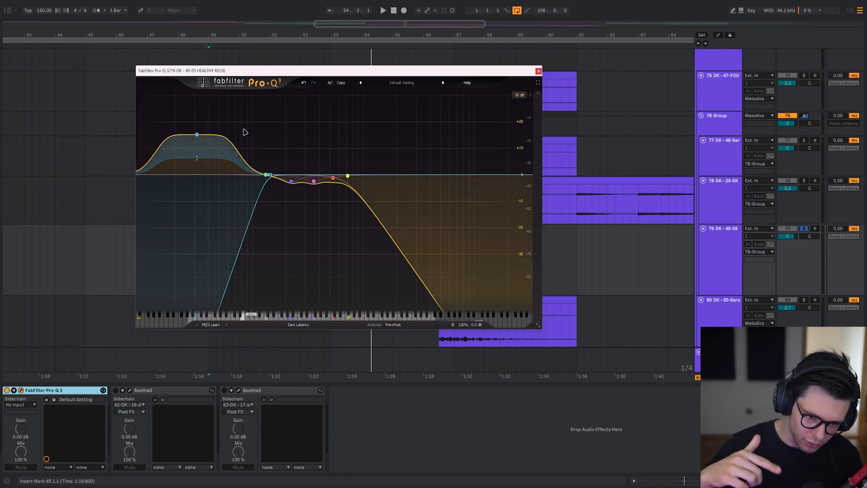
click(197, 134)
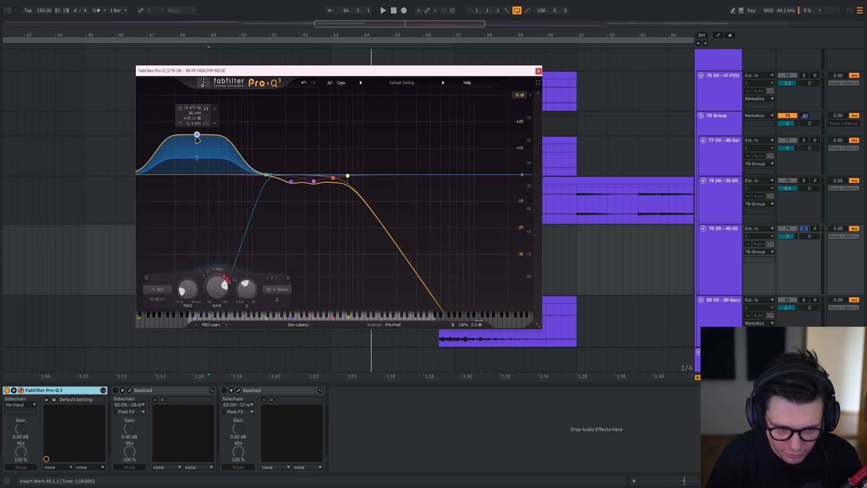
key(space)
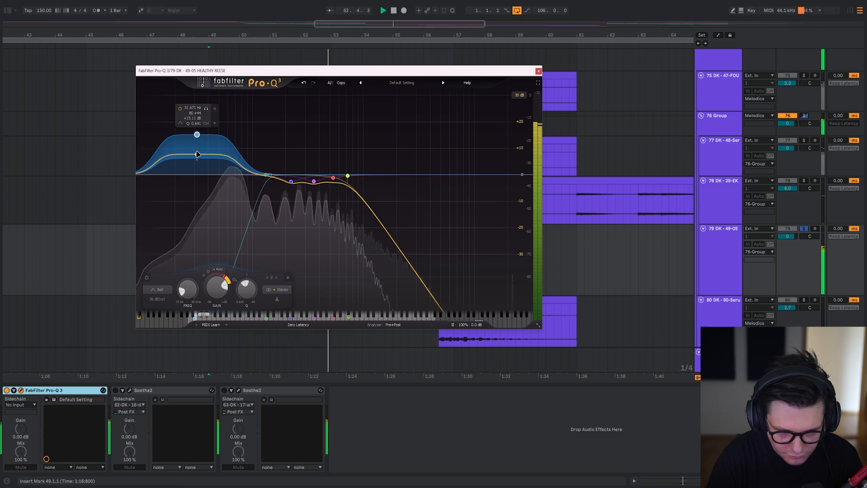
Re-enable both Soothe2 devices on track 79, play the reese through them and examine their settings.
click(130, 390)
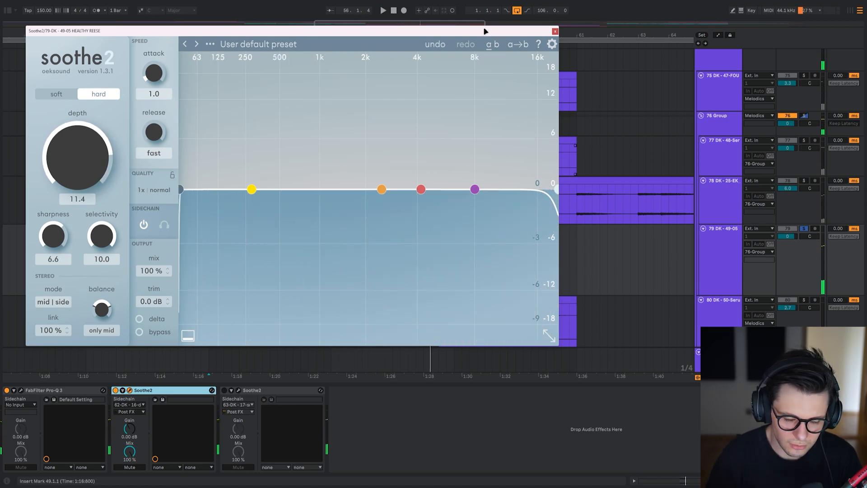
click(239, 390)
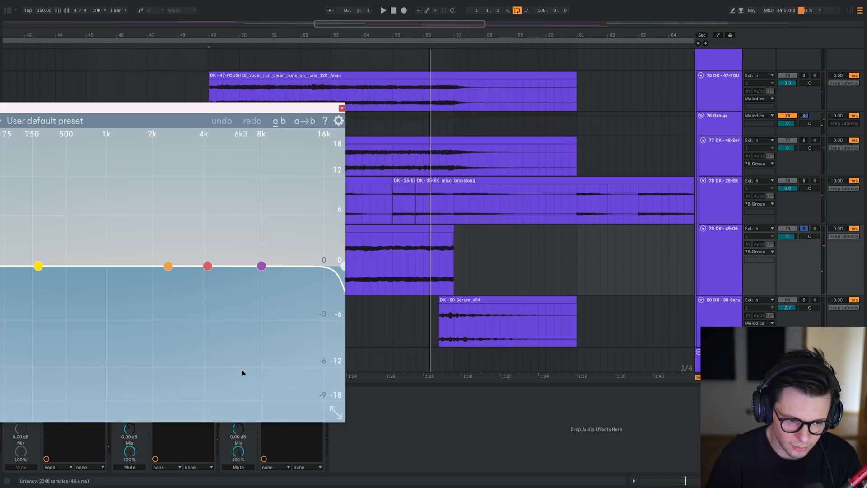
drag(196, 107, 421, 46)
click(210, 93)
key(space)
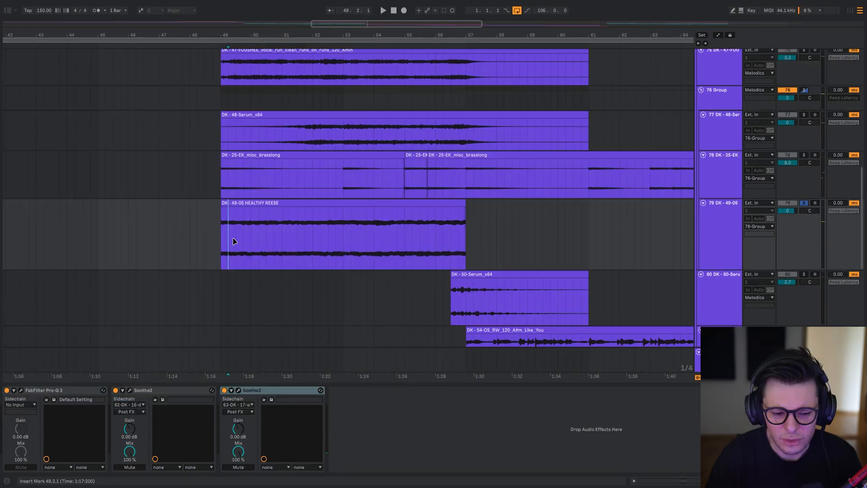
click(234, 247)
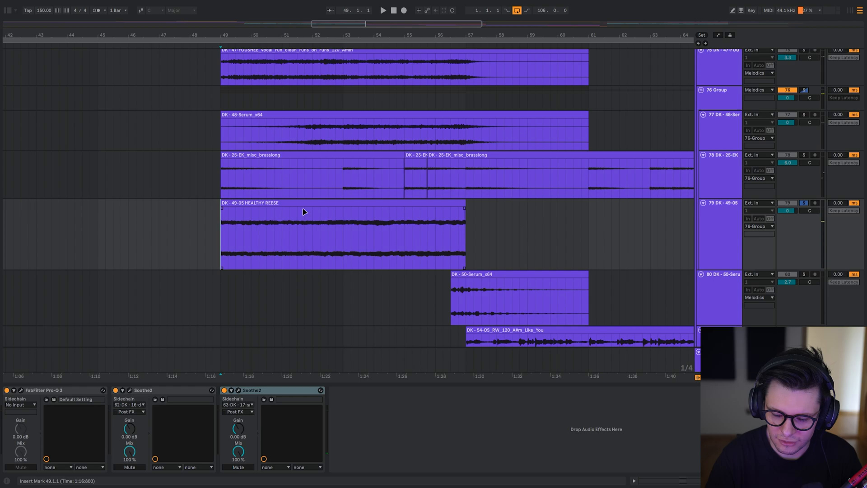
Solo the brass on track 78 with the reese and play both while viewing the brass's first Pro-Q 3 curve.
scroll(343, 215, up, 2)
click(718, 165)
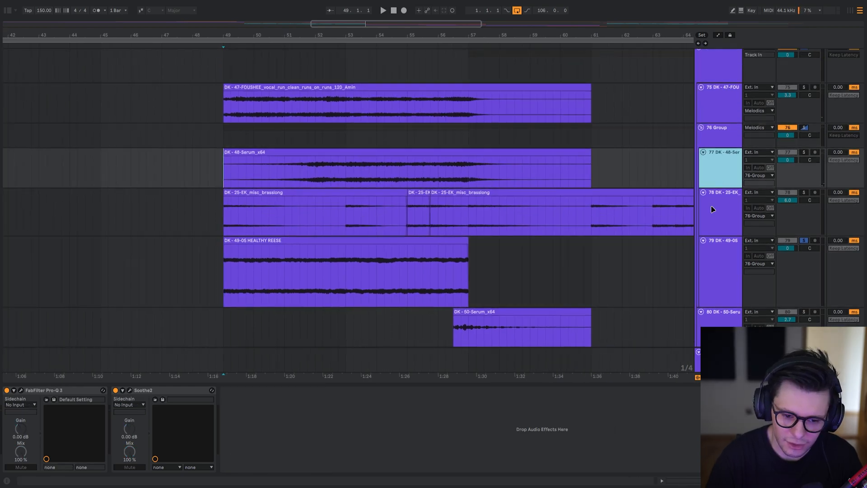
click(713, 209)
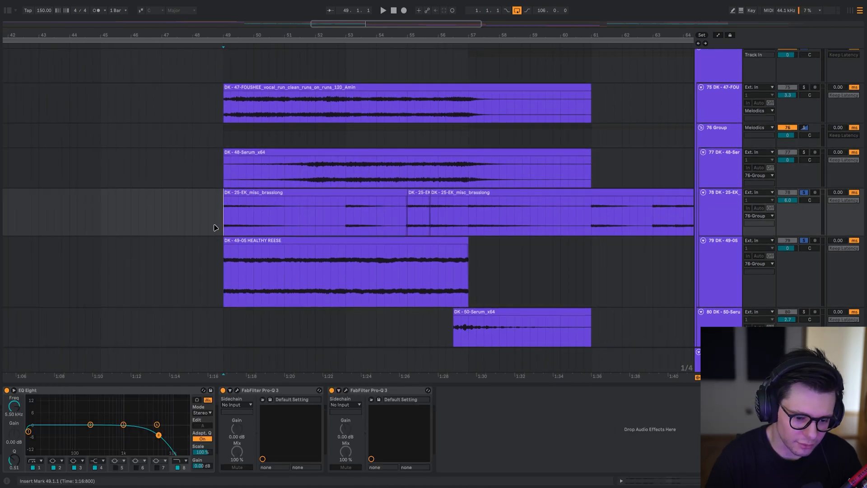
click(89, 391)
click(237, 390)
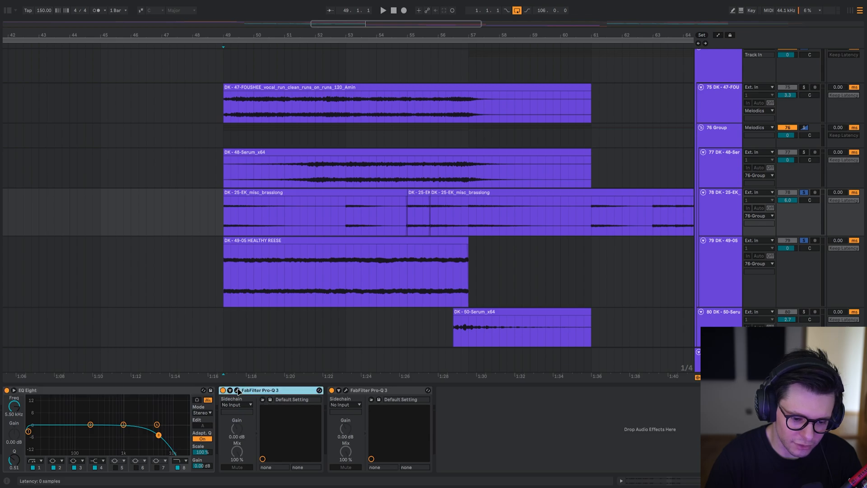
drag(224, 57, 358, 47)
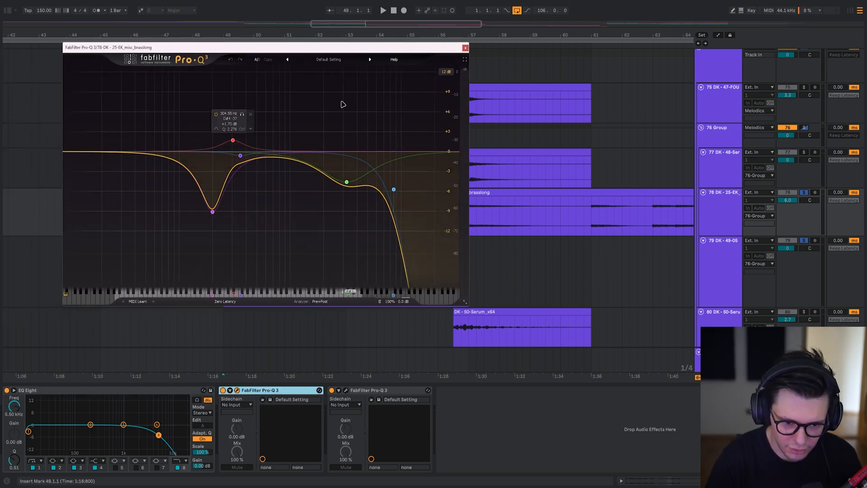
key(space)
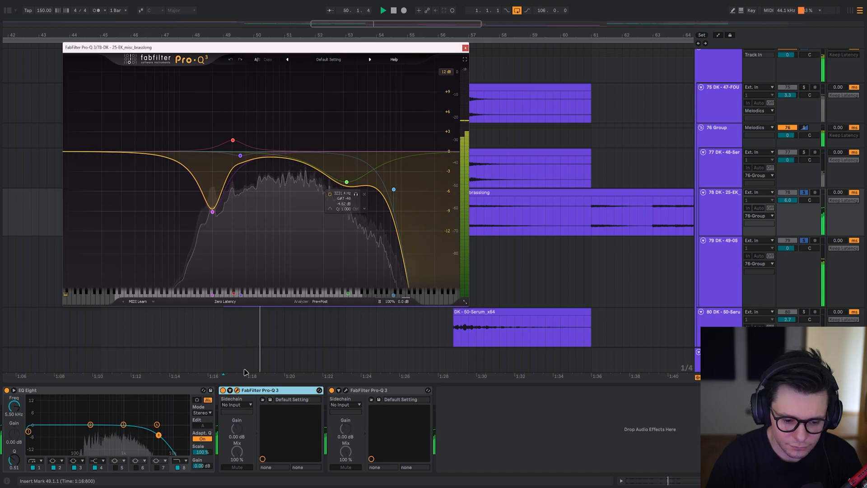
Play the brass with all three EQs bypassed and compare it with EQ Eight and the first Pro-Q 3 re-enabled.
key(space)
key(space)
click(248, 390)
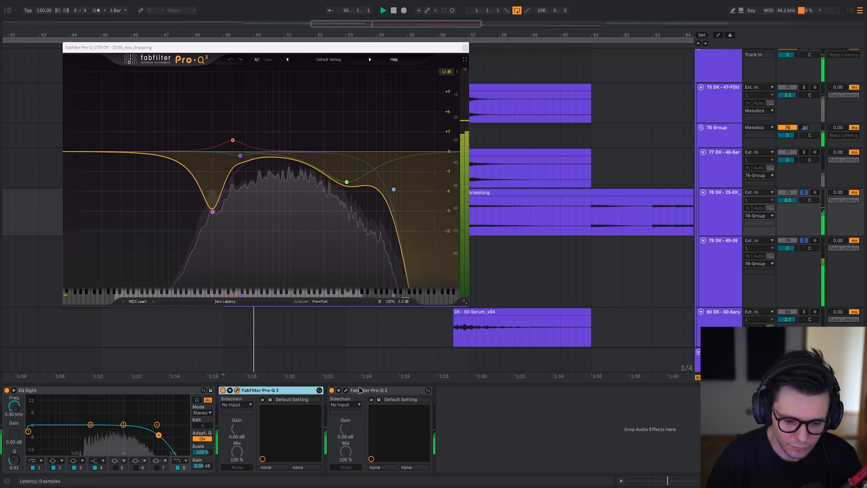
click(189, 392)
key(0)
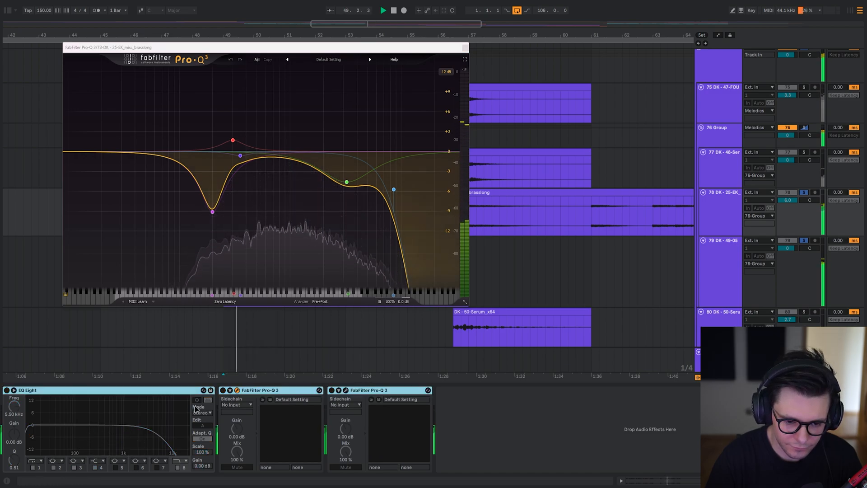
key(0)
click(223, 390)
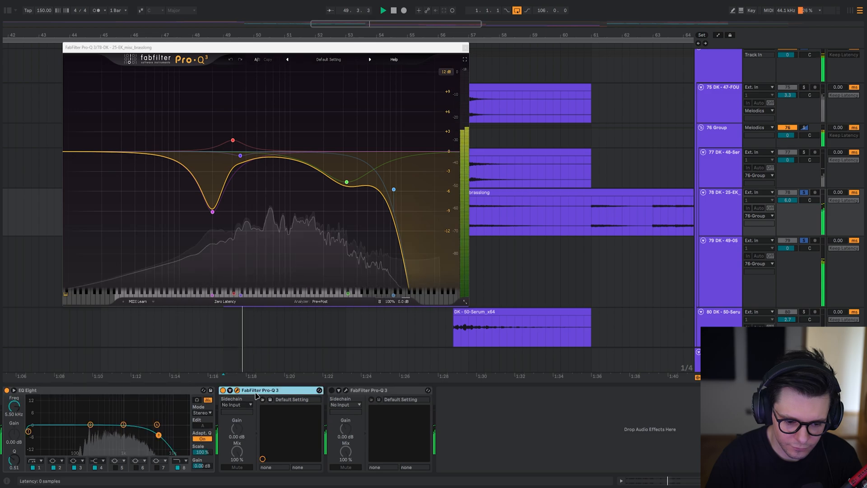
Re-enable the second Pro-Q 3 on track 78, examine its curve during playback and close both EQ windows.
click(332, 391)
click(346, 390)
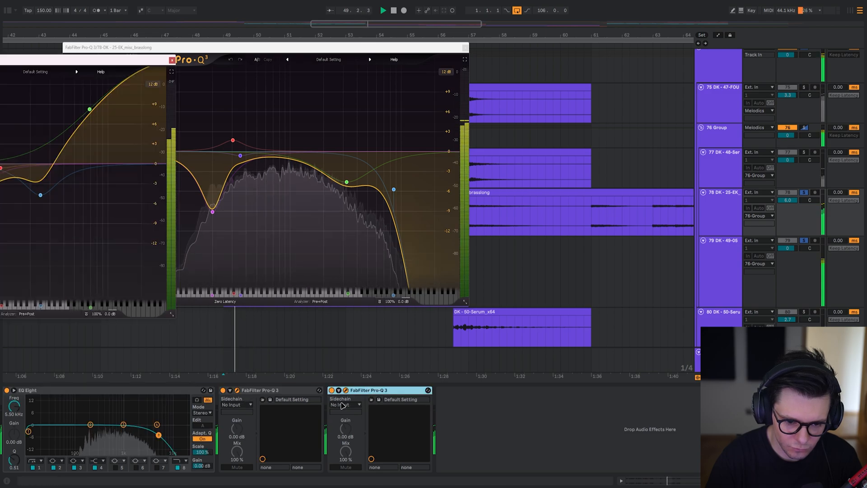
drag(106, 58, 447, 80)
key(space)
key(space)
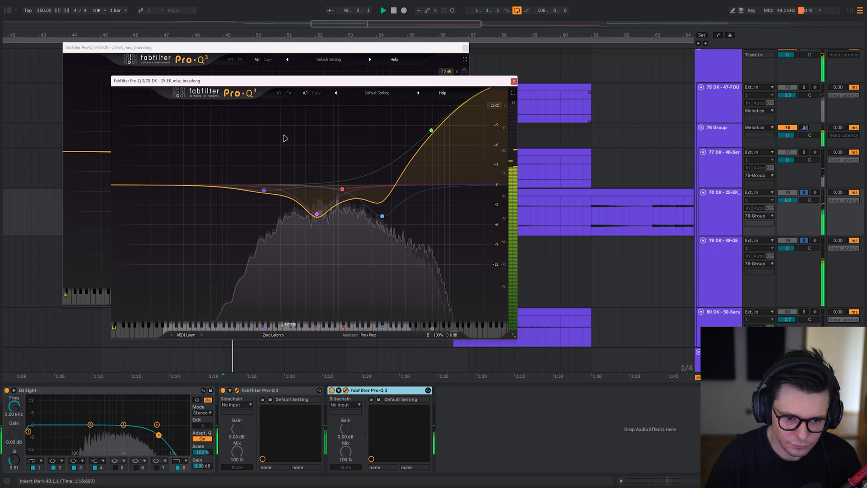
key(Escape)
key(Escape)
key(space)
Play the brass and reese together from bar 49 and add the Serum on track 77 to the solo.
scroll(314, 188, down, 1)
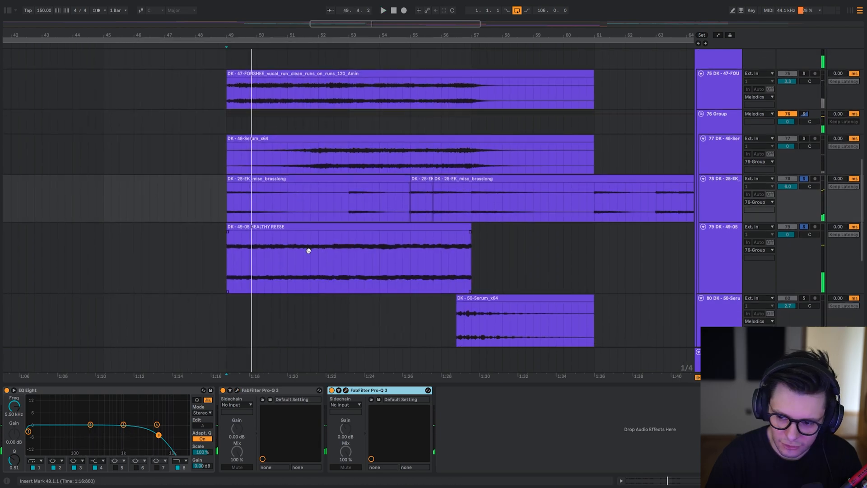
scroll(285, 207, up, 3)
drag(221, 226, 274, 285)
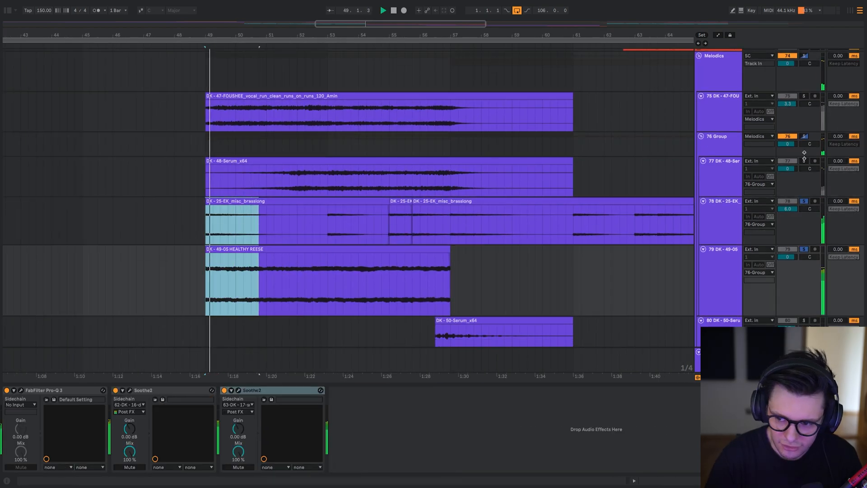
click(244, 180)
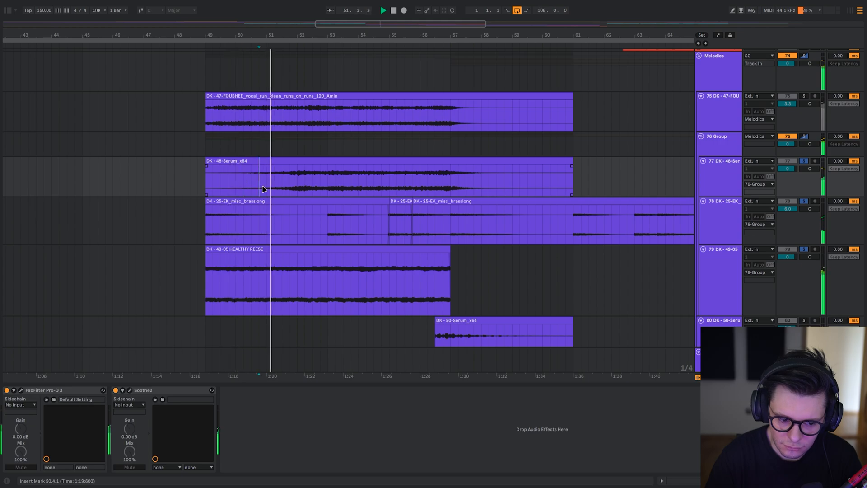
Examine the Pro-Q 3 curve on track 77's Serum and play the layers with that EQ bypassed.
click(22, 390)
drag(126, 71, 403, 36)
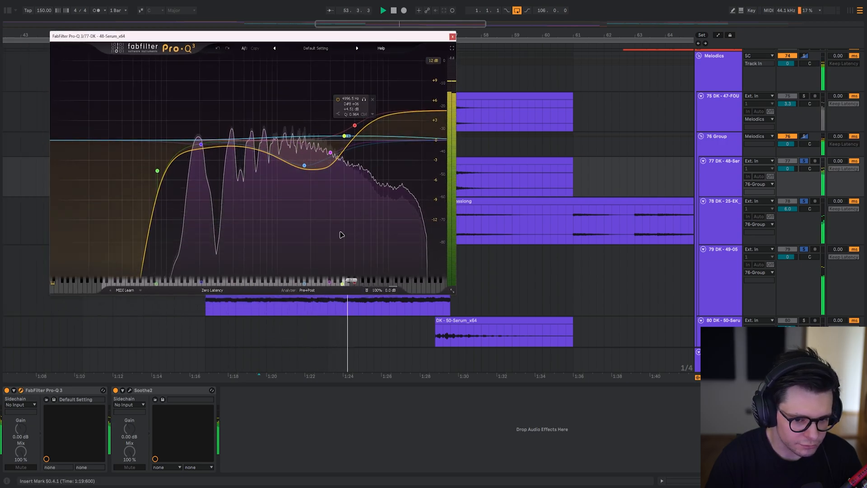
click(87, 390)
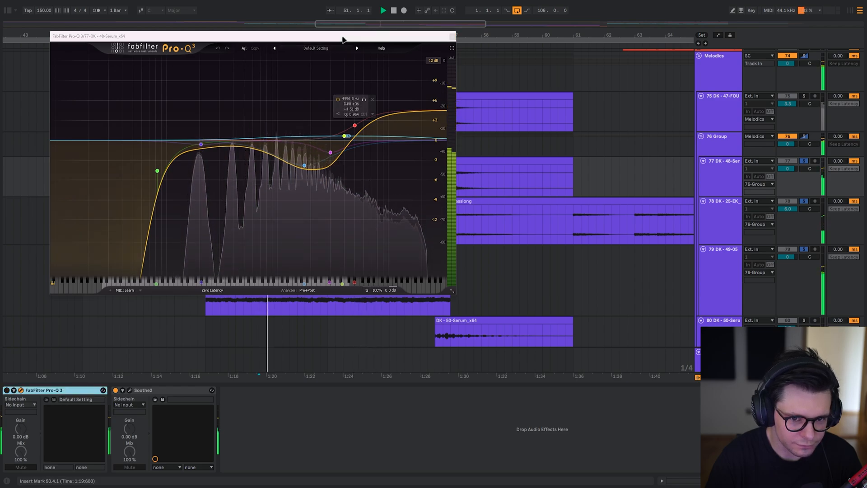
drag(353, 36, 192, 10)
scroll(391, 173, left, 4)
scroll(388, 181, right, 1)
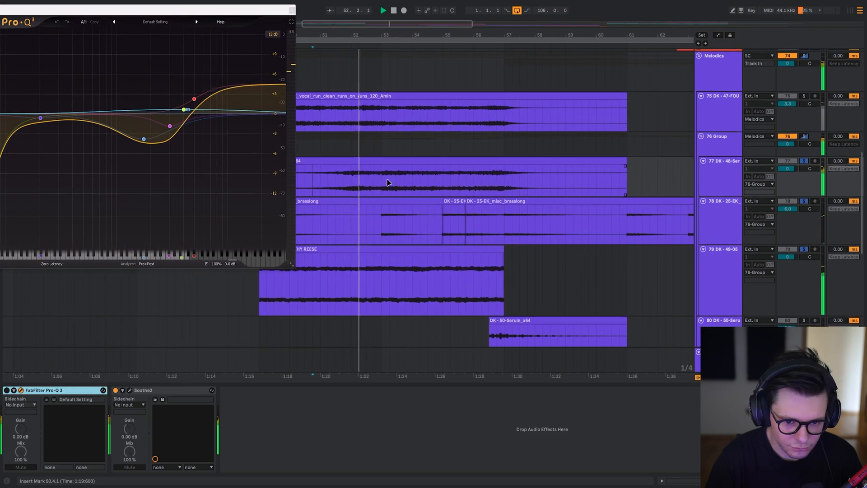
scroll(366, 188, right, 1)
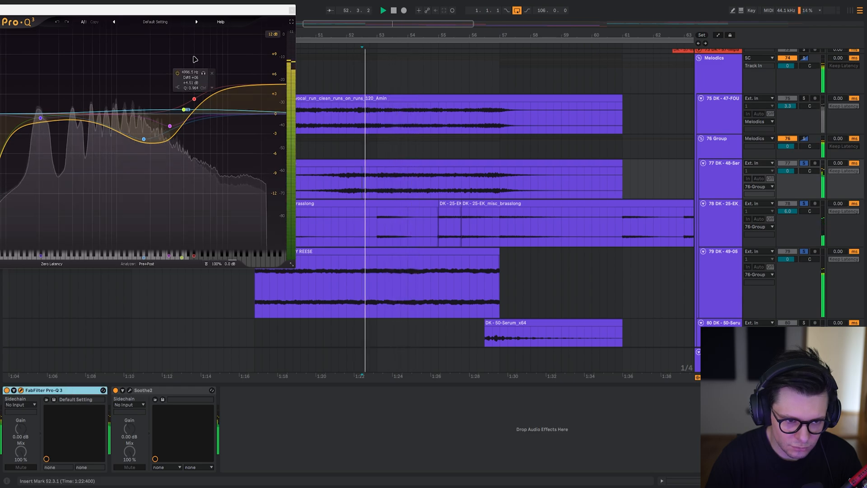
With track 77's Pro-Q 3 on, compare the Serum with its two midrange cut bands disabled and enabled.
drag(196, 10, 295, 5)
click(242, 135)
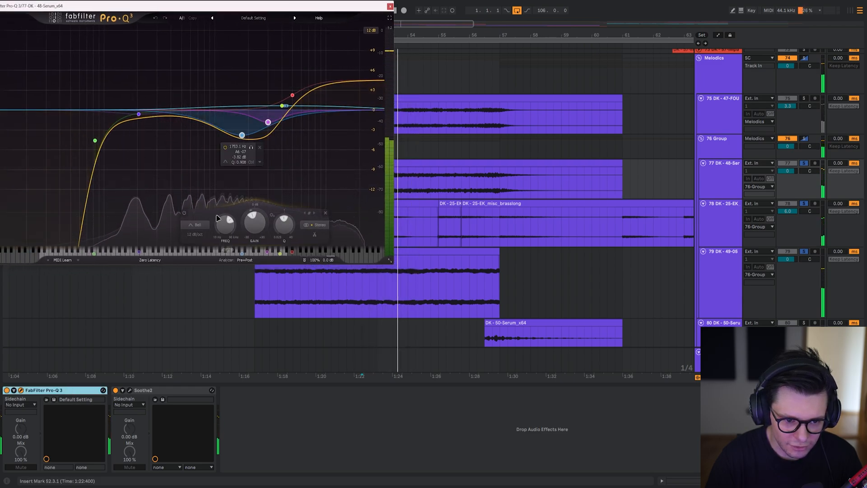
click(185, 213)
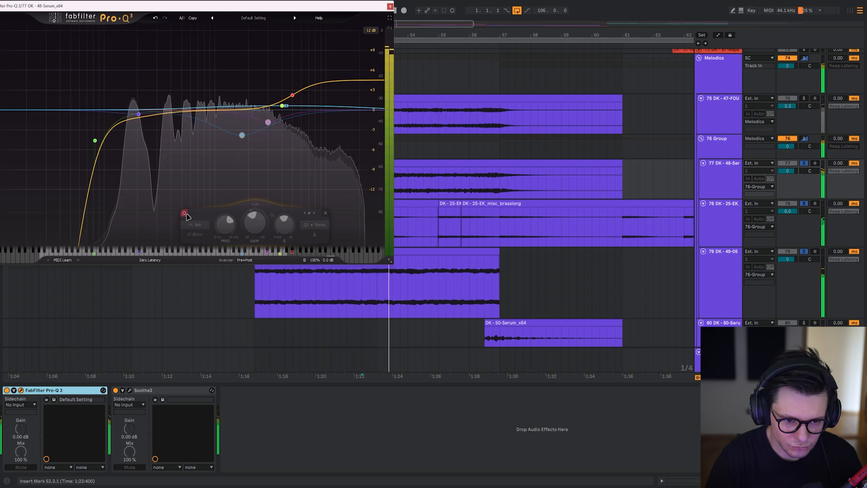
click(185, 214)
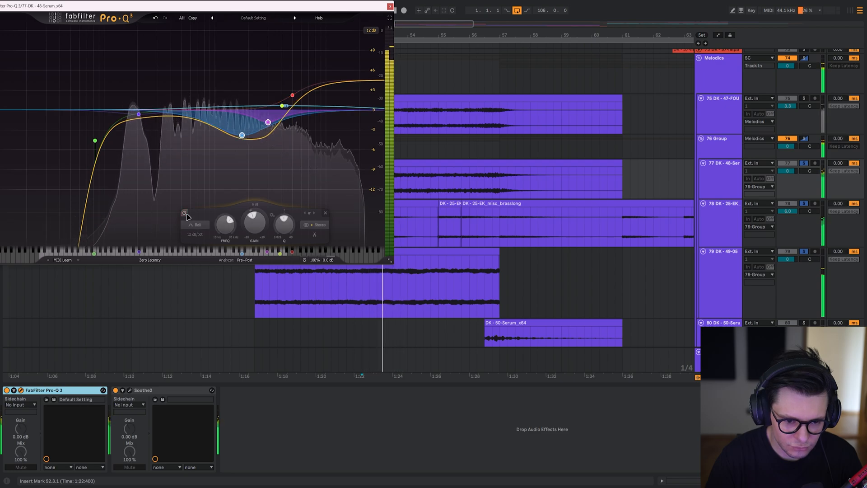
key(space)
Solo the vocal run on track 75 and survey the clips around it during playback.
click(334, 166)
click(336, 150)
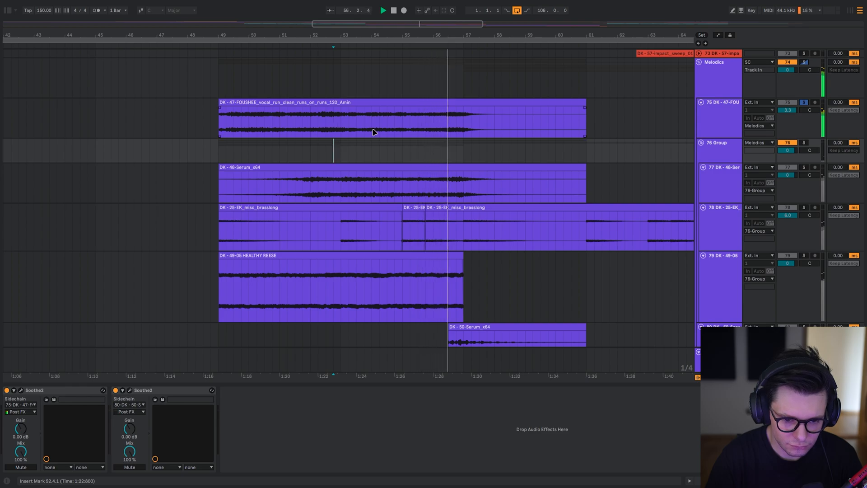
scroll(374, 132, up, 2)
click(322, 149)
scroll(332, 154, down, 3)
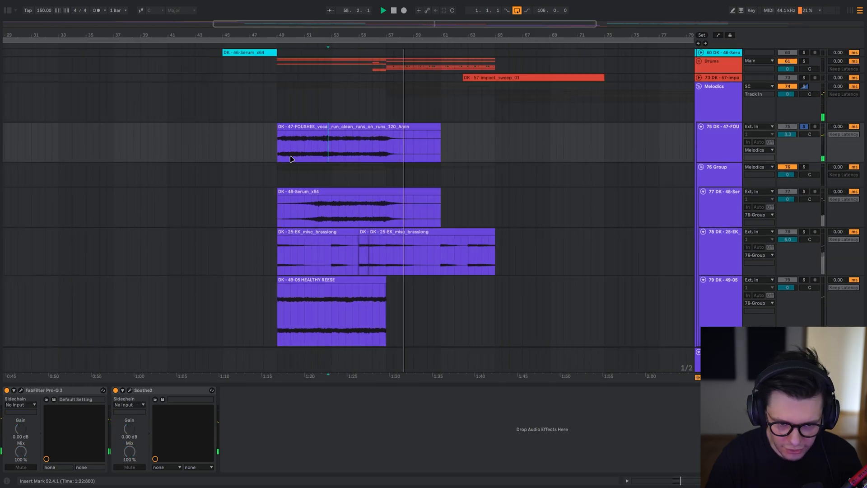
drag(417, 115, 410, 184)
drag(293, 344, 334, 158)
drag(480, 223, 375, 292)
drag(355, 131, 408, 244)
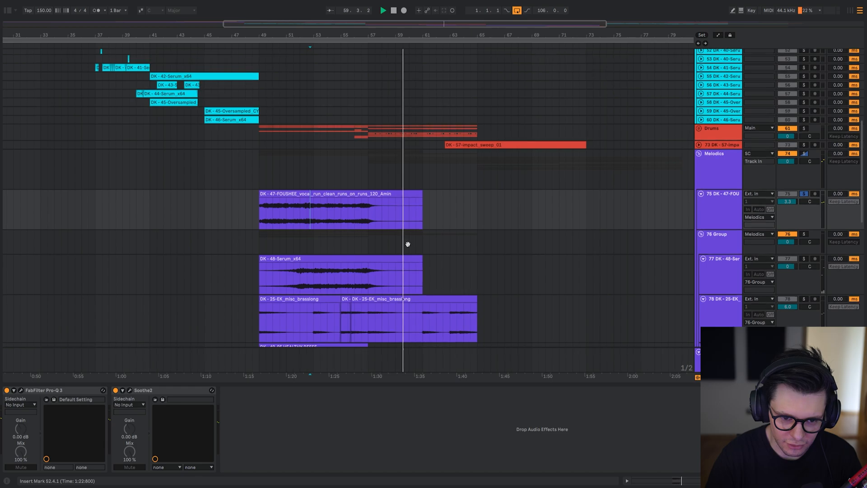
drag(405, 195, 475, 54)
drag(489, 215, 419, 215)
scroll(338, 197, up, 3)
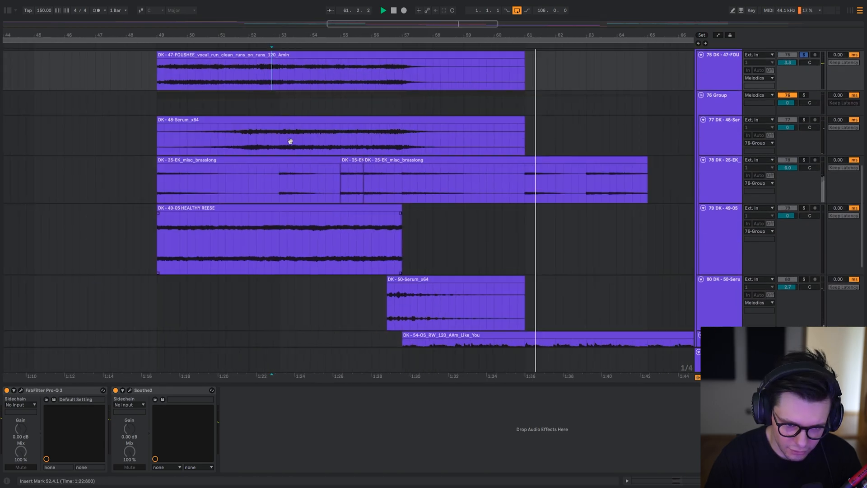
Open the first Soothe2 on group 76, solo the group and fold its tracks.
drag(290, 139, 323, 221)
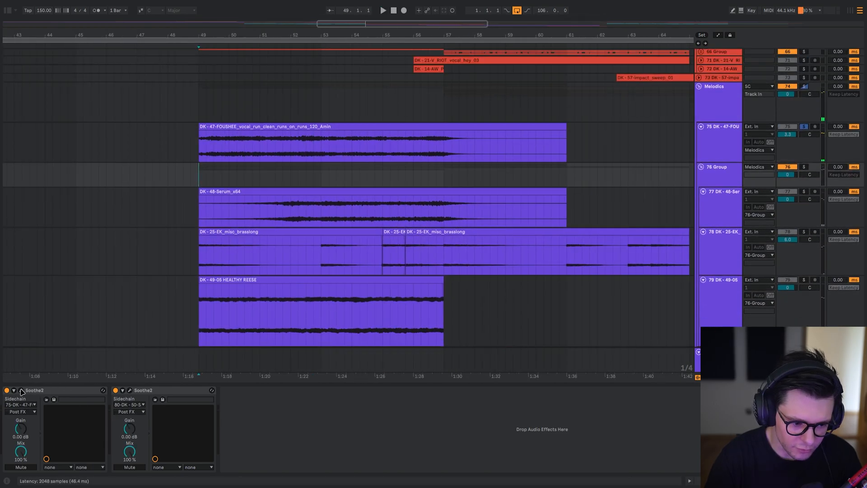
click(20, 391)
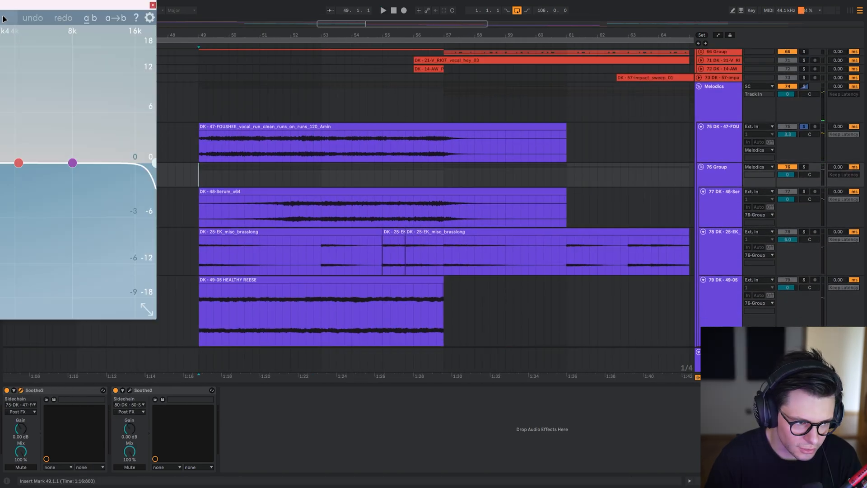
drag(2, 5, 360, 23)
drag(199, 176, 559, 175)
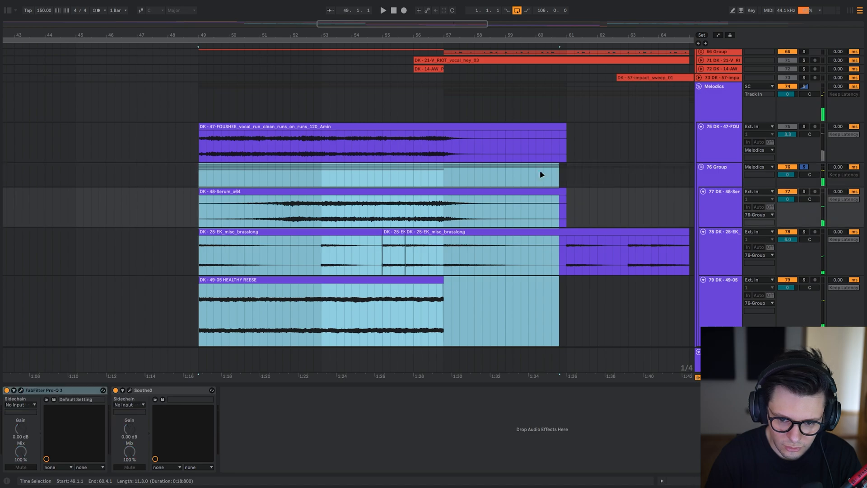
key(u)
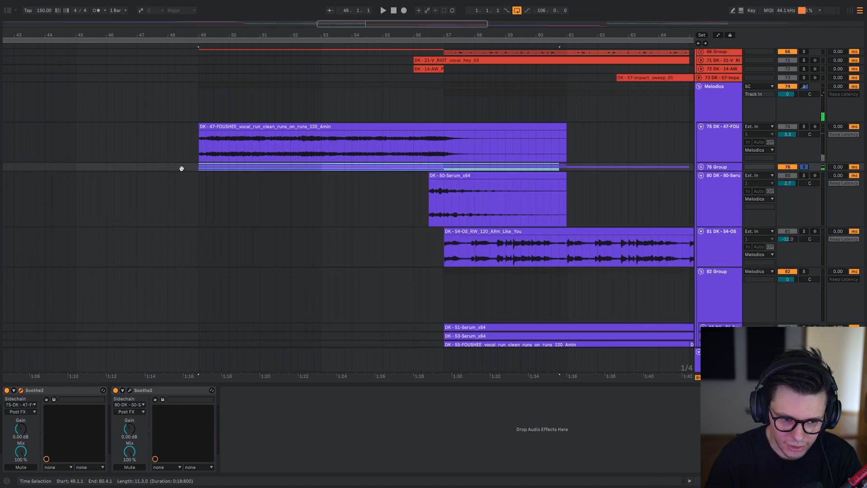
Play the vocal on track 75 alone from bar 49 and add group 76 to the solo with its Soothe2 in view.
drag(193, 156, 211, 163)
click(222, 151)
drag(1, 32, 112, 32)
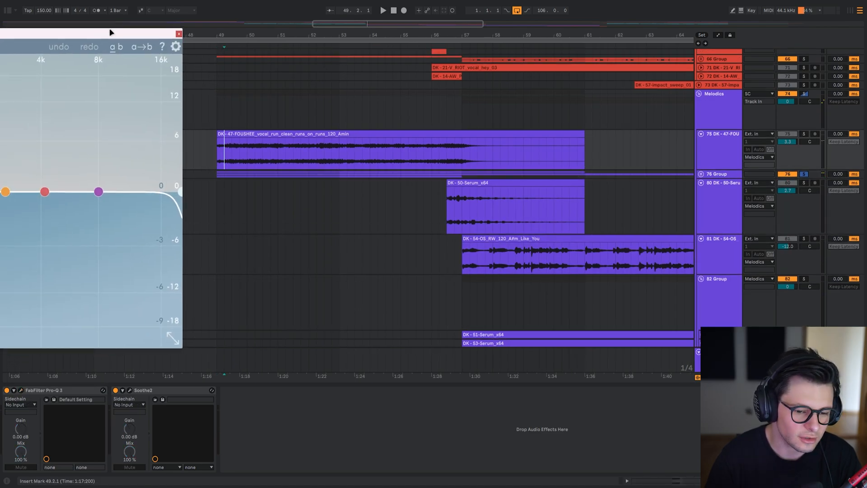
click(287, 159)
key(space)
click(220, 174)
drag(80, 34, 445, 181)
key(space)
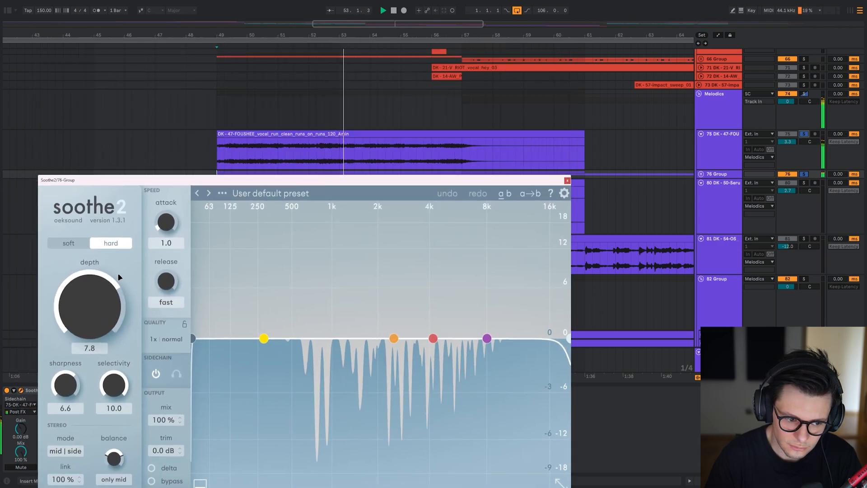
Compare the soloed layers with group 76's Soothe2 depth at -18.0 and 18.0, and restore the depth to 7.8.
drag(106, 296, 80, 428)
click(313, 162)
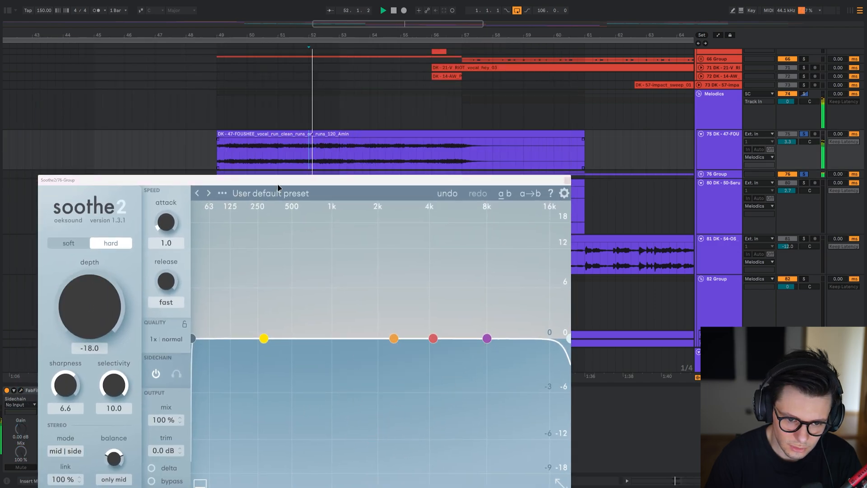
drag(107, 325, 107, 93)
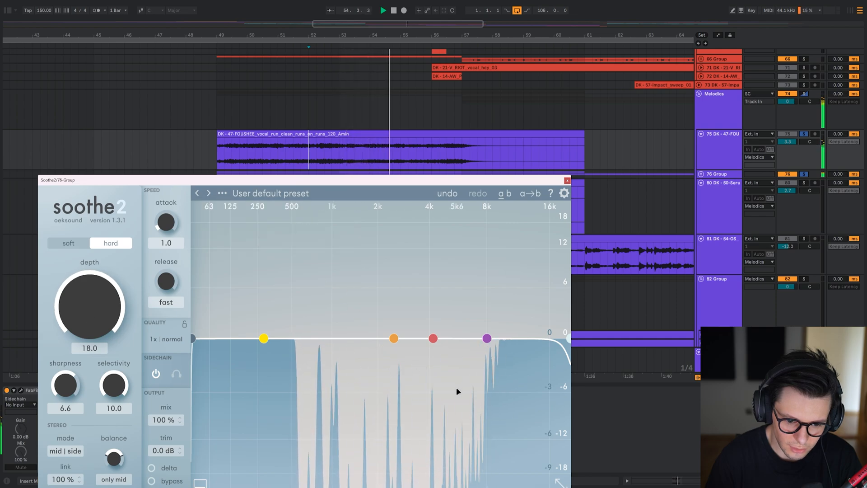
drag(108, 302, 111, 365)
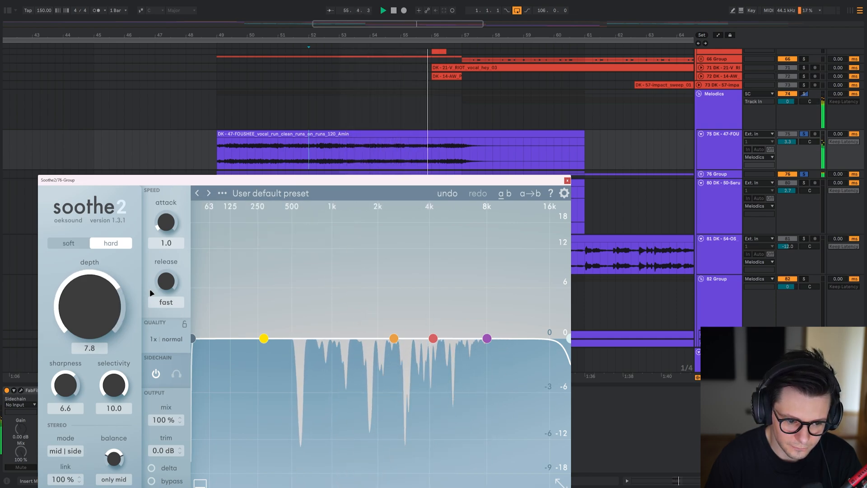
Close group 76's Soothe2 and play the vocal on track 81 soloed from bar 57.
click(568, 180)
key(space)
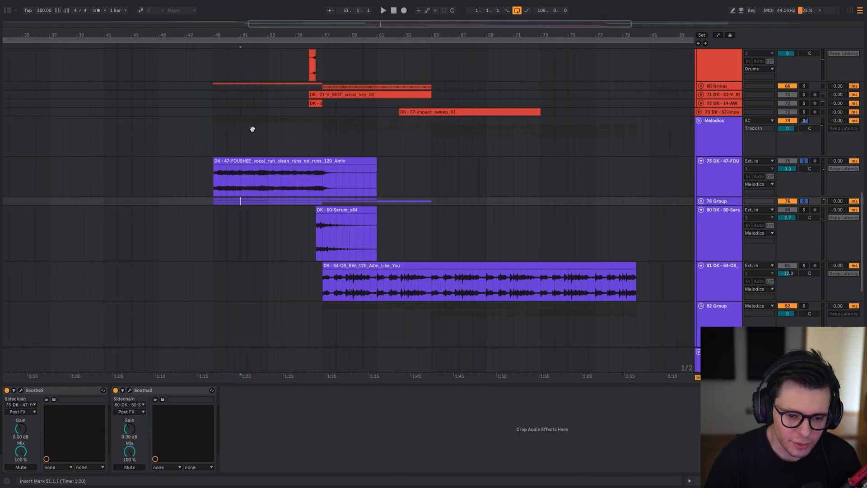
drag(253, 129, 316, 147)
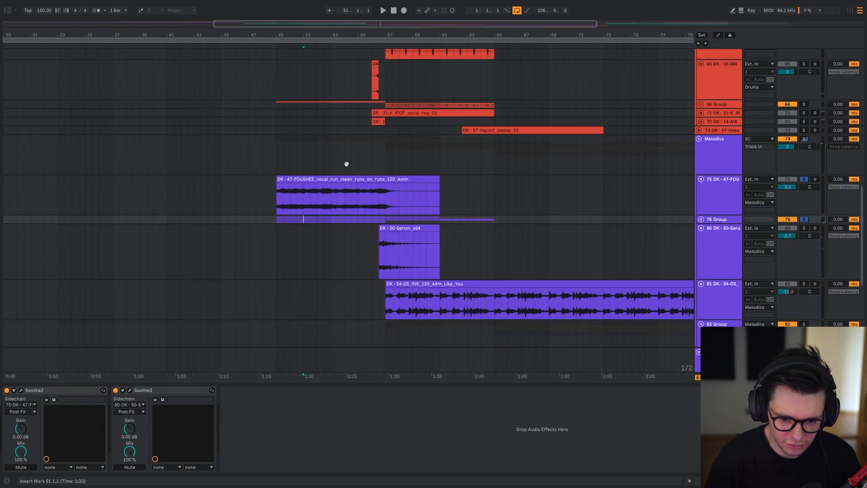
drag(365, 261, 354, 157)
drag(346, 226, 347, 167)
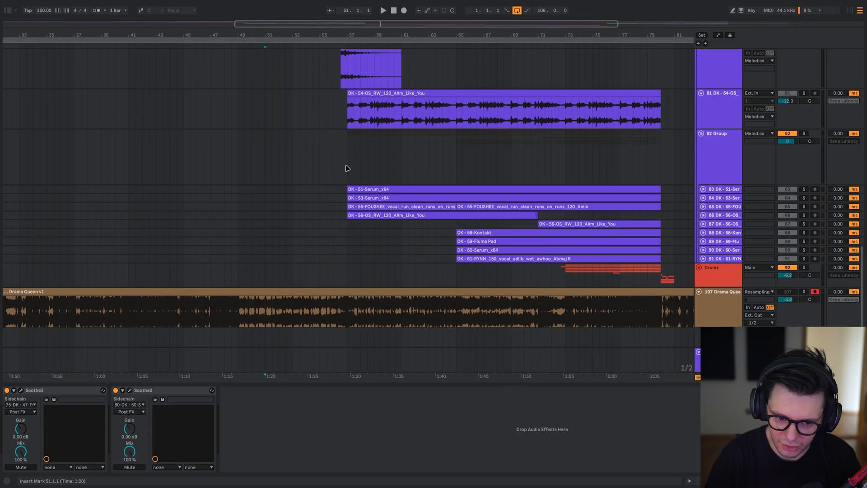
click(347, 157)
key(s)
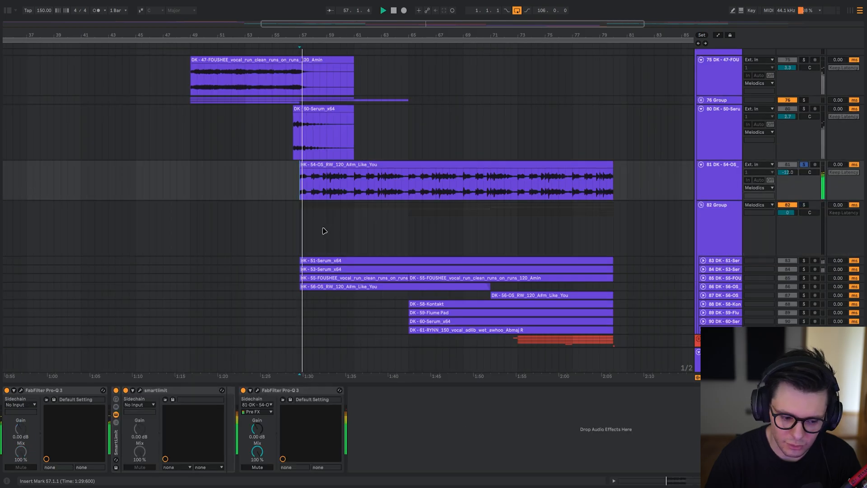
Solo group 82 at bar 57 and examine its Soothe2 curve during playback.
click(302, 238)
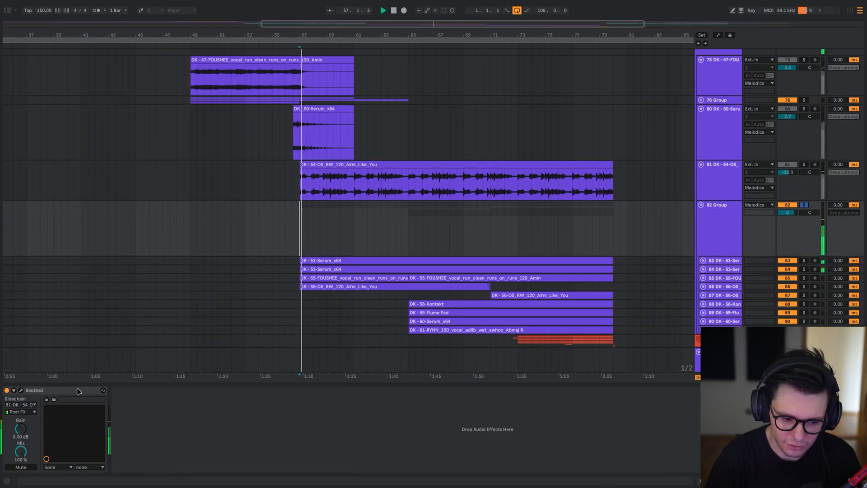
click(21, 392)
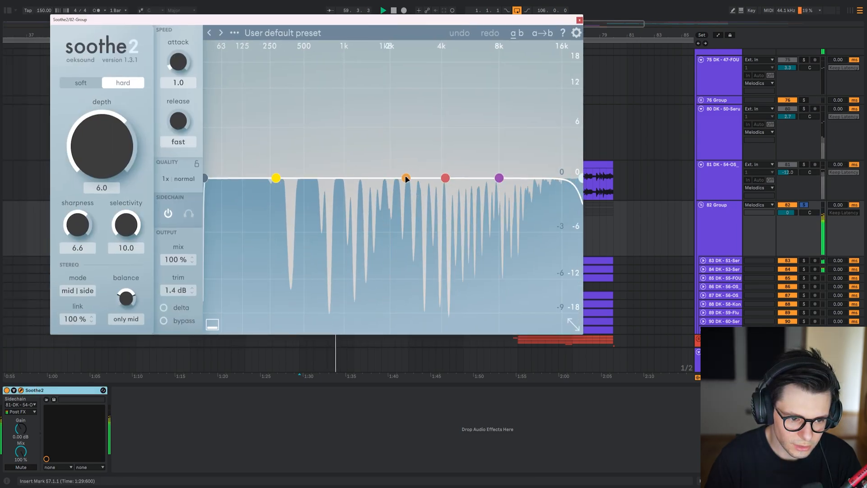
key(space)
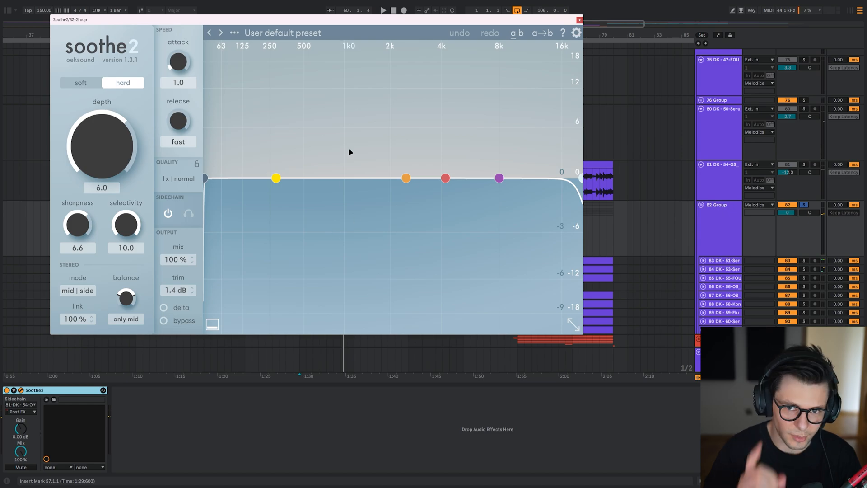
Move group 82's Soothe2 window aside, solo group 76 near bar 49 and reopen its first Soothe2.
drag(256, 19, 461, 262)
drag(218, 112, 254, 161)
click(235, 141)
key(space)
scroll(306, 99, down, 3)
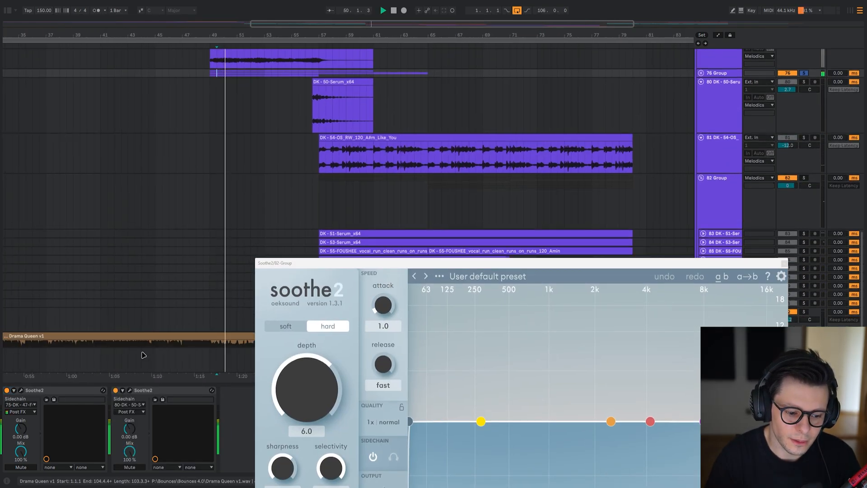
key(space)
click(21, 390)
drag(243, 174, 309, 129)
drag(221, 53, 226, 92)
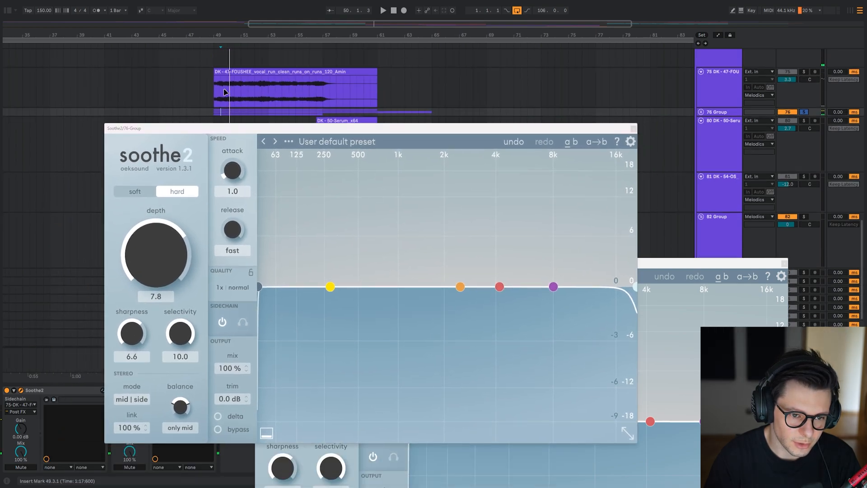
Replay group 76 from bar 49 to examine its Soothe2 reduction curve, and close that window.
click(226, 92)
key(space)
click(221, 112)
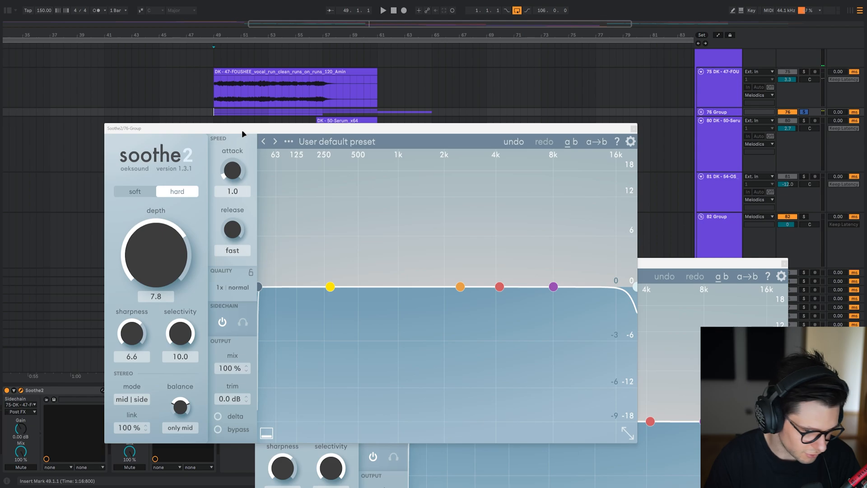
drag(242, 131, 238, 72)
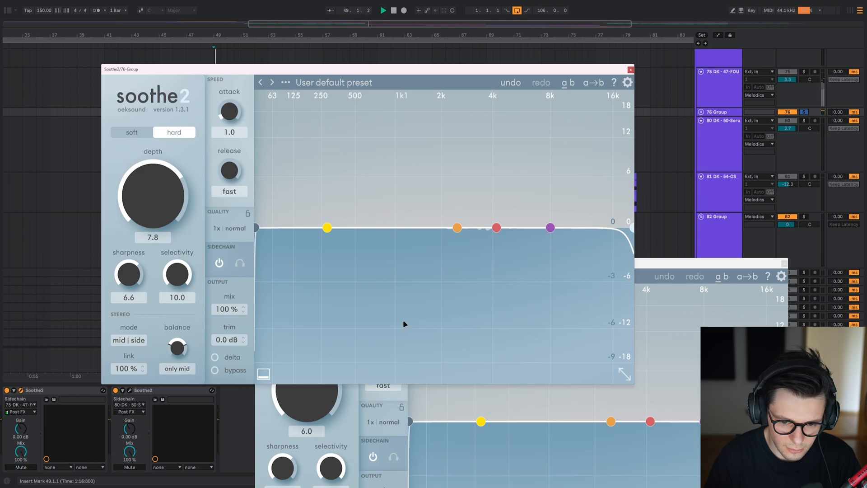
key(space)
key(Escape)
drag(395, 139, 372, 56)
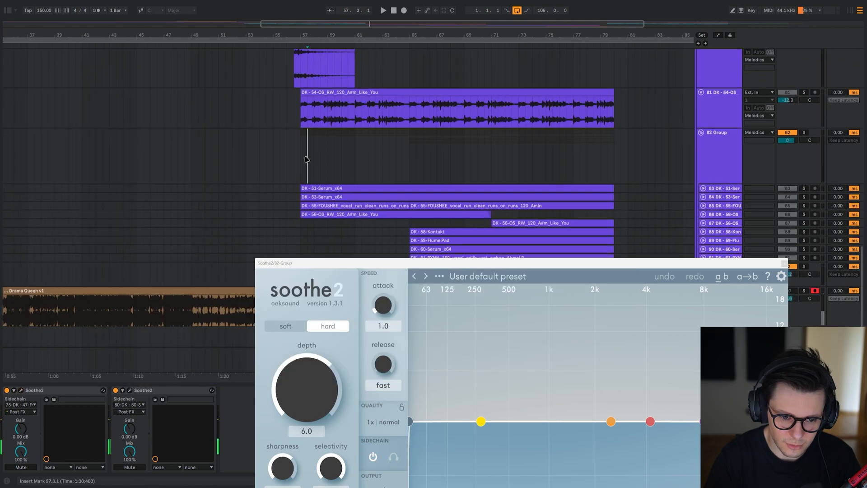
Play group 82 soloed from bar 57 with its Soothe2 balance at even, and return the balance to only mid.
click(305, 158)
key(s)
key(space)
drag(363, 265, 48, 18)
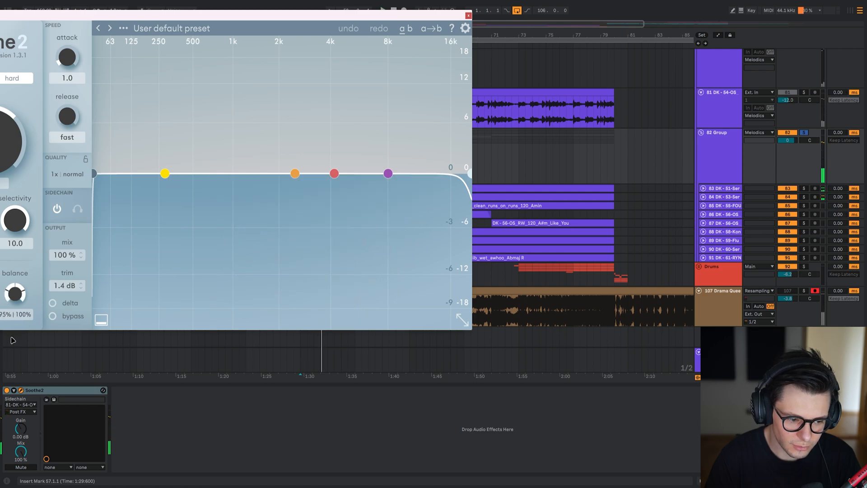
key(space)
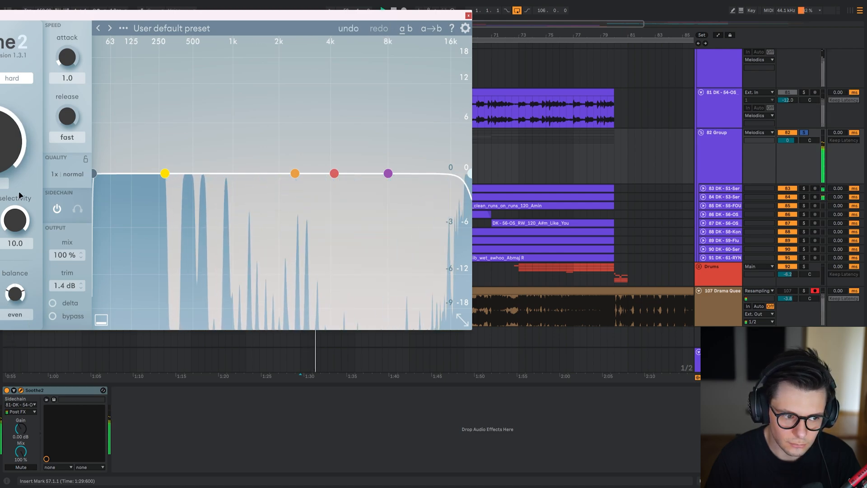
drag(15, 294, 15, 335)
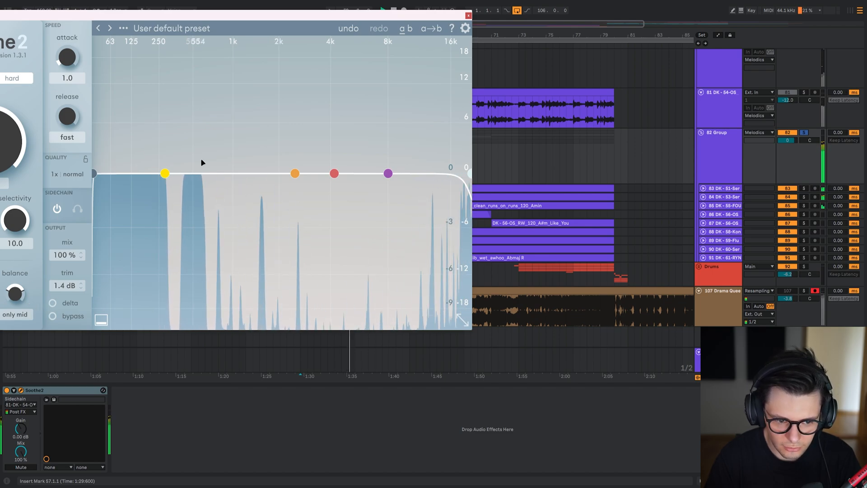
drag(296, 20, 446, 42)
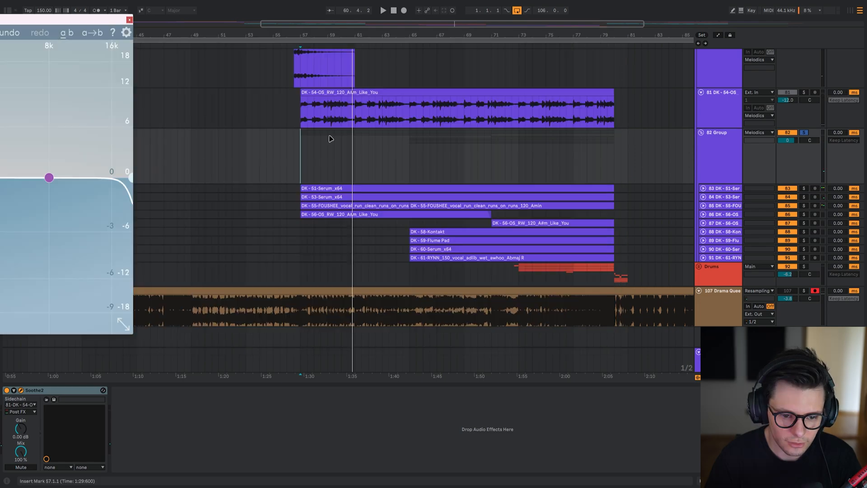
Compare the vocal on track 81 and group 82 from bar 57, playing the group alone and both soloed together.
scroll(316, 144, up, 5)
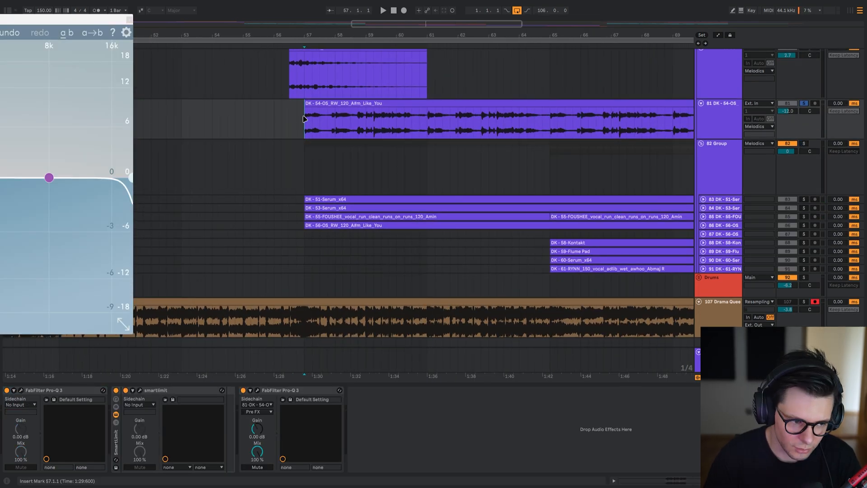
key(space)
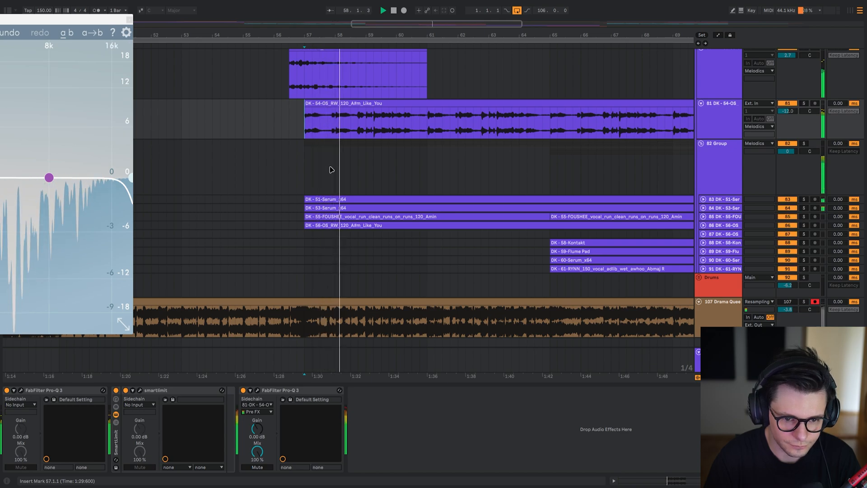
key(Down)
key(s)
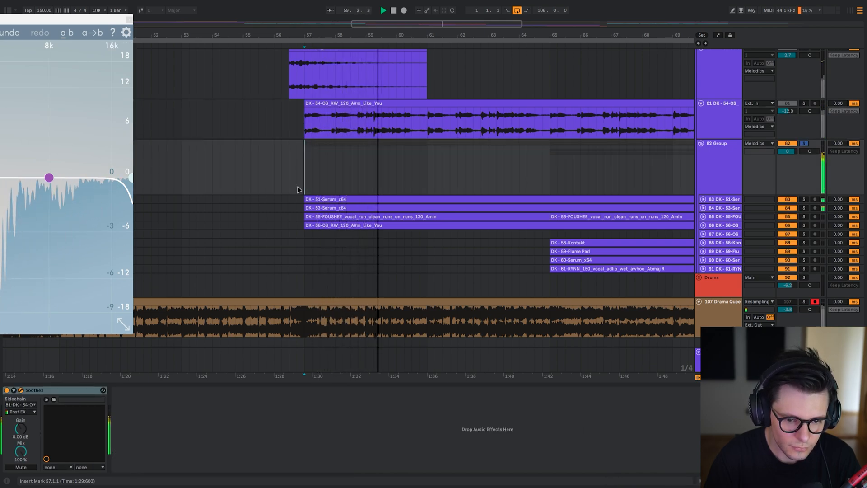
key(Up)
key(shift+Down)
key(s)
click(304, 168)
key(space)
key(space)
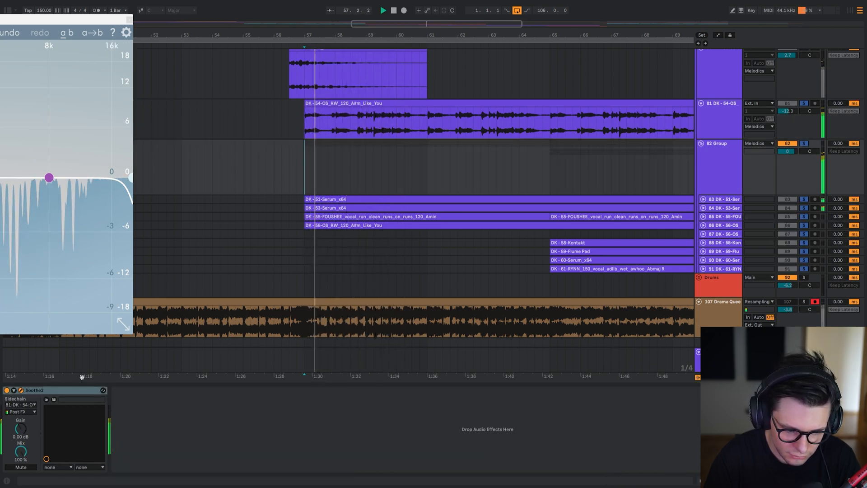
Check group 82's Soothe2 window, hide the plug-in windows and play both soloed layers from bar 65.
click(21, 390)
drag(49, 20, 438, 56)
key(ctrl+alt+p)
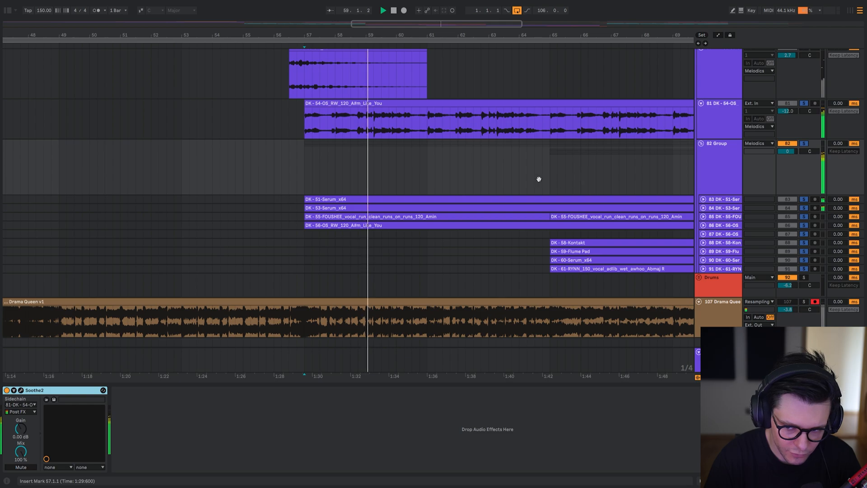
drag(552, 171, 405, 178)
click(405, 178)
scroll(480, 178, right, 5)
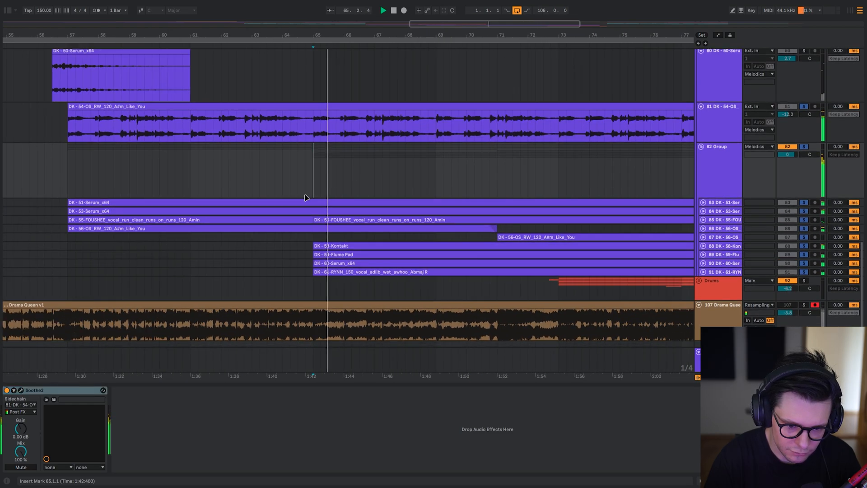
Toggle group 82's Soothe2 and replay both soloed layers from bar 65 to compare the sound.
click(67, 393)
key(0)
key(space)
key(space)
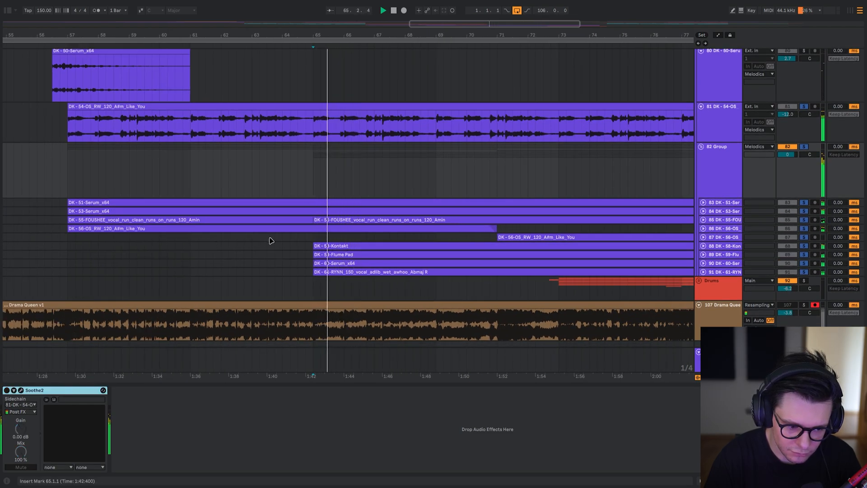
Try raising the Soothe2 depth on group 82 to 15.1 during playback, and undo that depth change.
click(22, 391)
drag(53, 177, 60, 149)
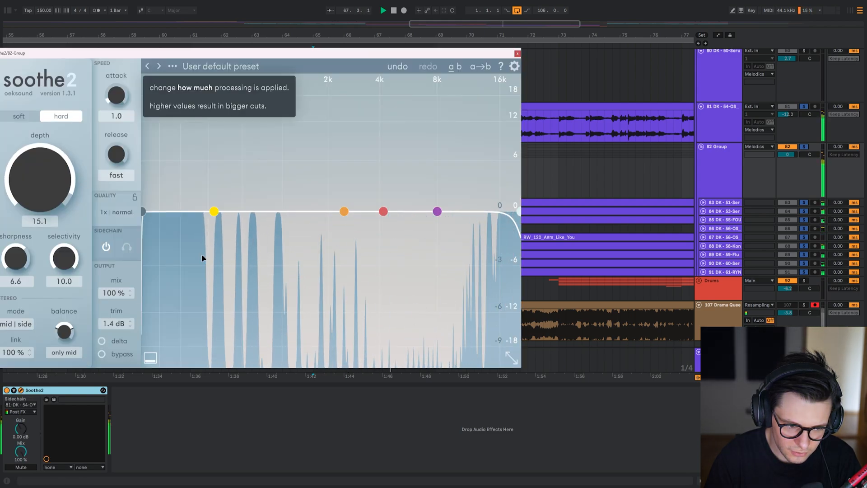
key(ctrl+z)
key(space)
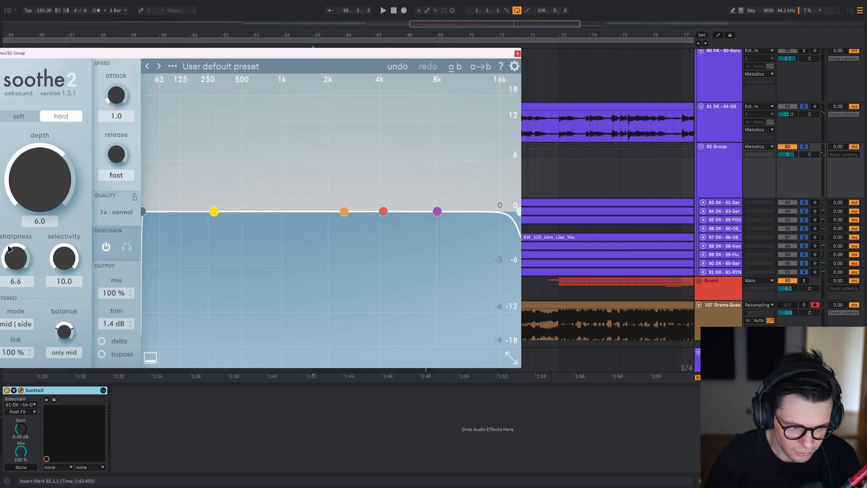
Examine the waveform peaks of the soloed vocal clip on track 81 from bar 57 to about bar 74.
key(ctrl+alt+p)
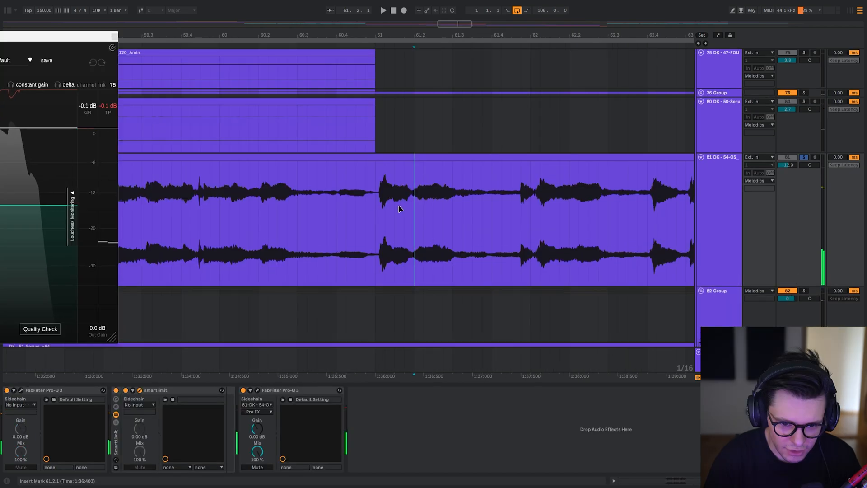
scroll(443, 228, down, 2)
scroll(443, 227, right, 2)
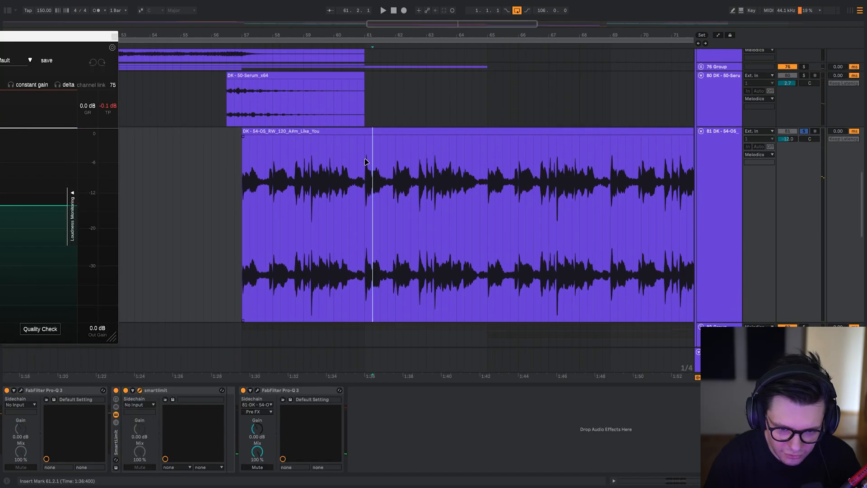
scroll(320, 166, right, 3)
scroll(406, 203, down, 1)
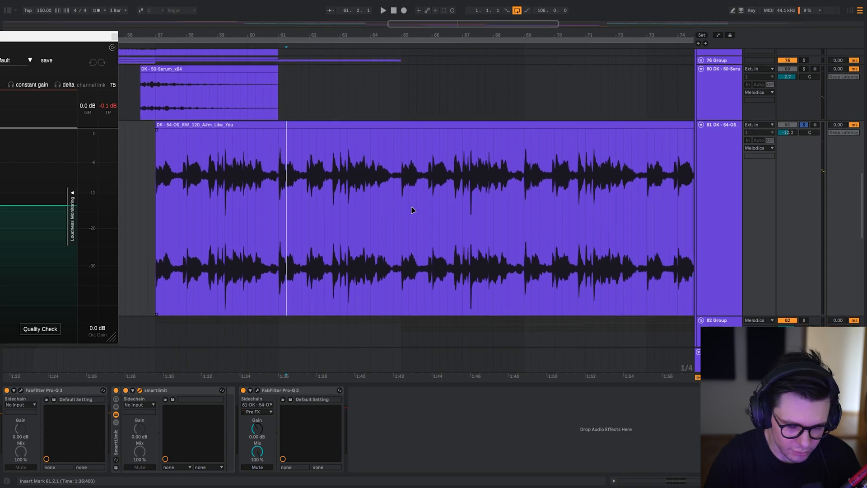
scroll(349, 218, left, 3)
scroll(350, 219, up, 1)
scroll(282, 240, up, 2)
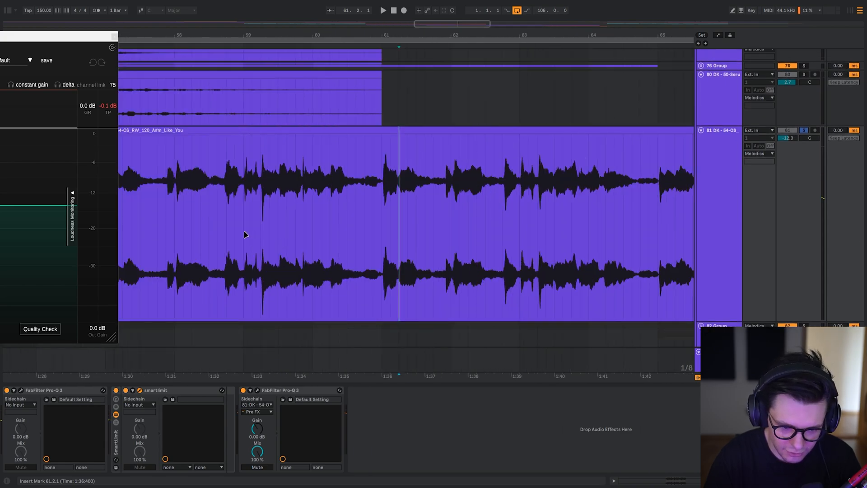
scroll(278, 199, down, 2)
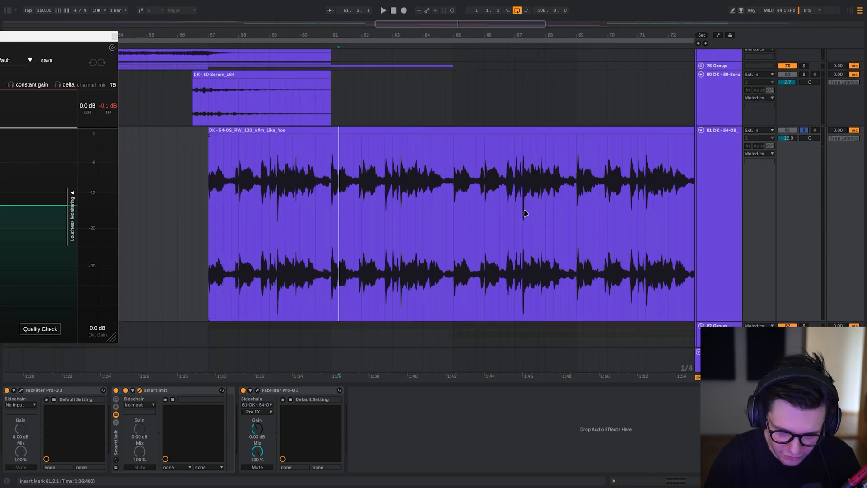
Play the soloed vocal on track 81 from bar 67 and move its smart:limit window fully into view.
scroll(525, 215, up, 4)
scroll(524, 209, down, 3)
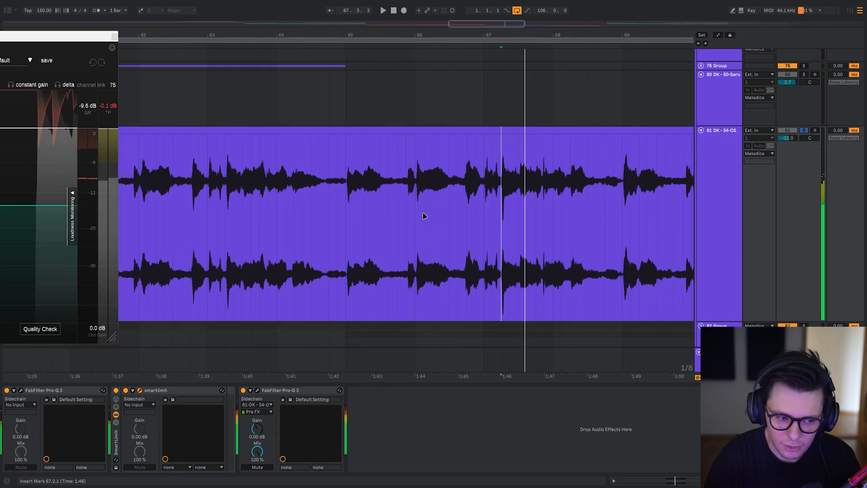
key(space)
drag(43, 35, 516, 22)
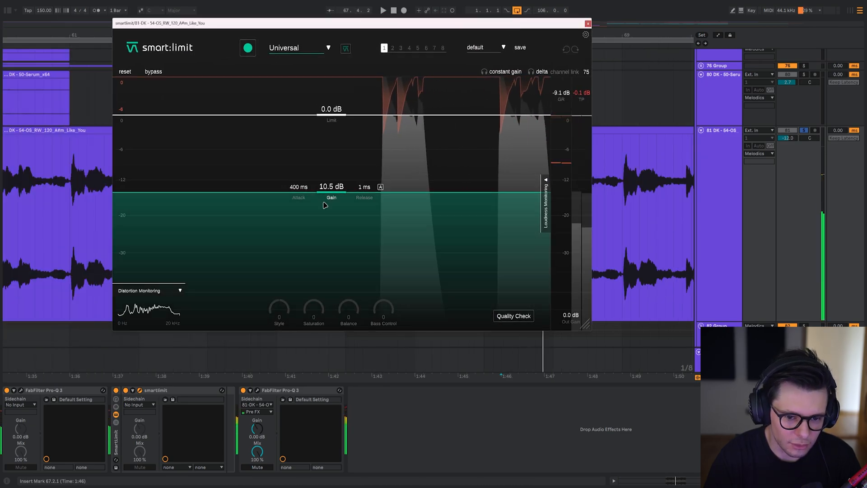
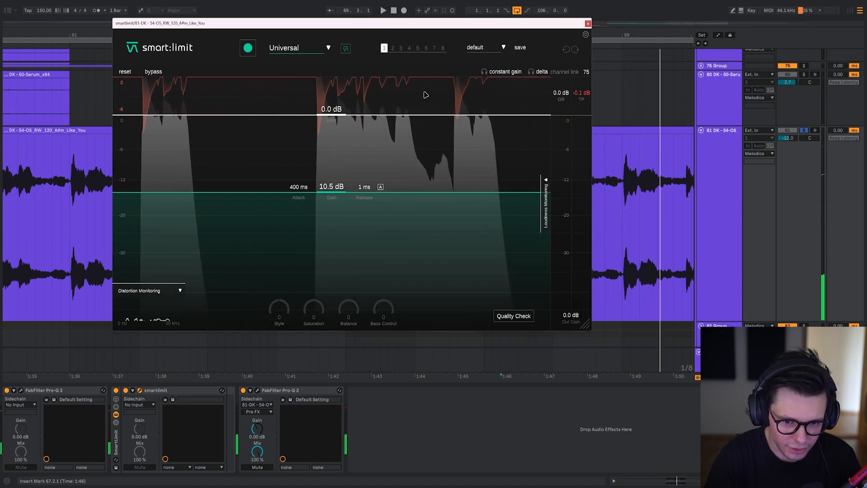
Close the smart:limit window, unsolo vocal track 81, and play the mix while viewing group 82's layers.
key(Escape)
scroll(486, 174, down, 6)
drag(538, 189, 476, 193)
key(s)
key(space)
drag(336, 279, 338, 128)
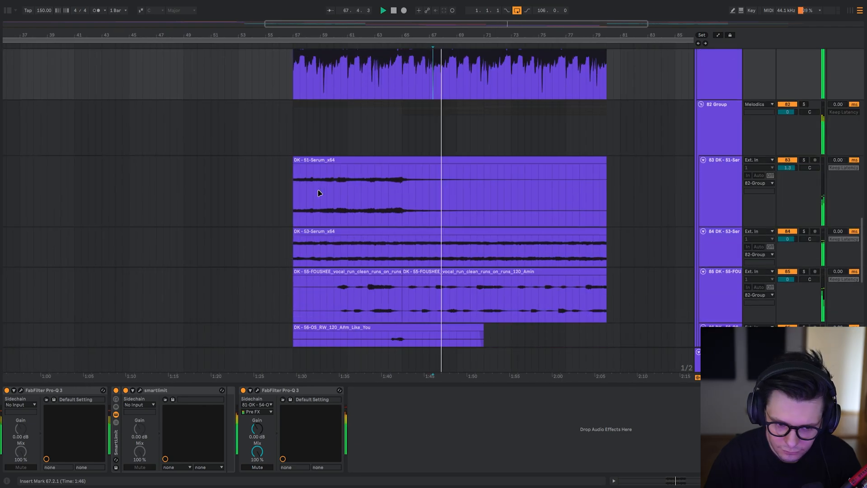
Solo and play track 83's Serum layer from bar 57 and examine its Utility gain automation up to bar 60.
click(294, 194)
key(s)
key(space)
key(space)
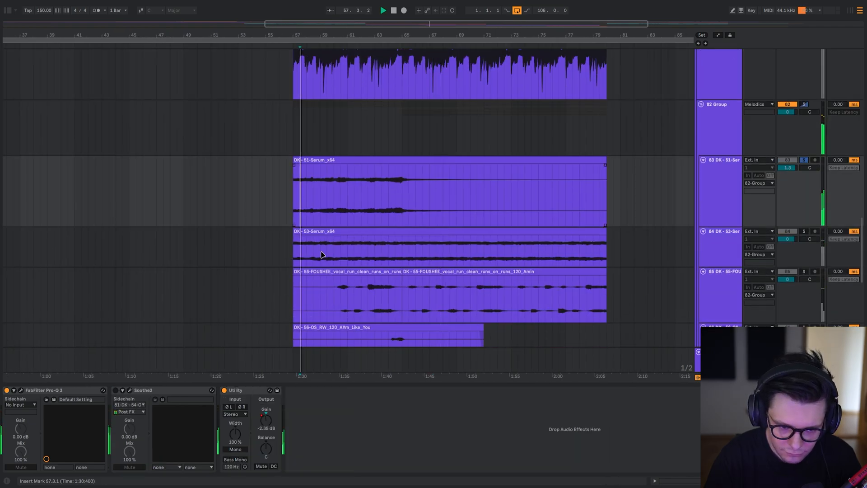
drag(324, 256, 323, 179)
key(space)
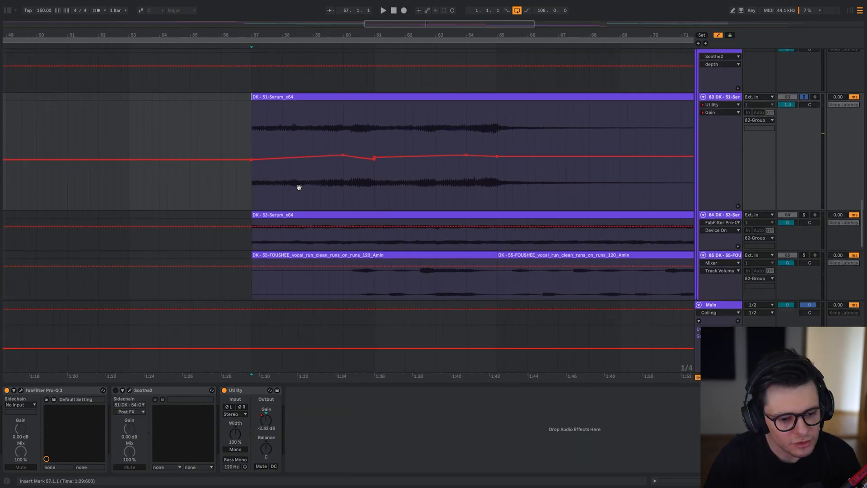
drag(318, 186, 375, 202)
drag(266, 207, 338, 198)
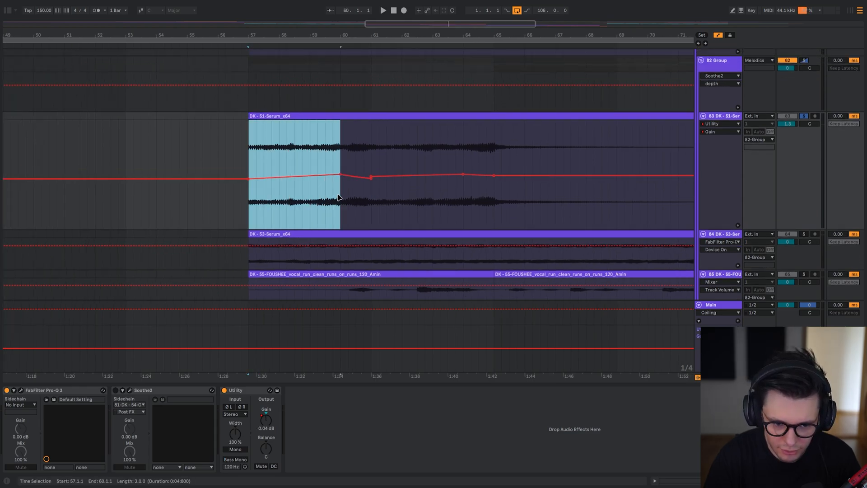
Bypass Utility on track 83, play the mix from bar 58.3 for comparison, and restore Utility.
click(224, 391)
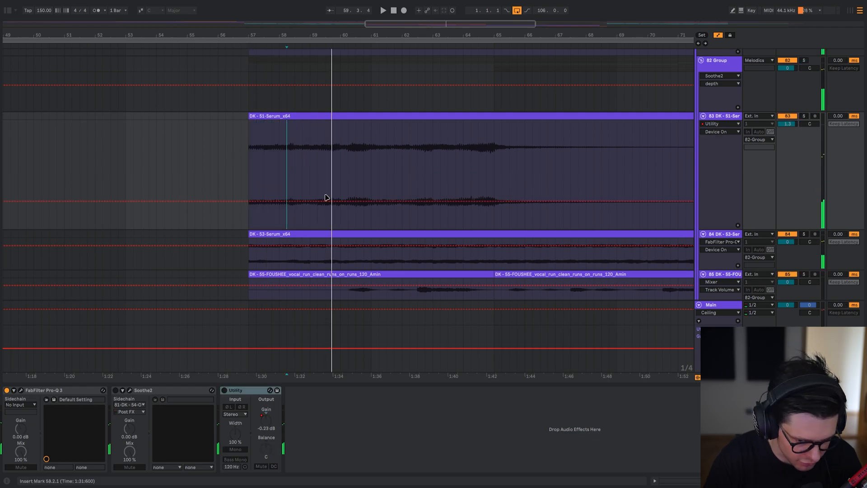
drag(341, 196, 395, 196)
click(295, 160)
key(space)
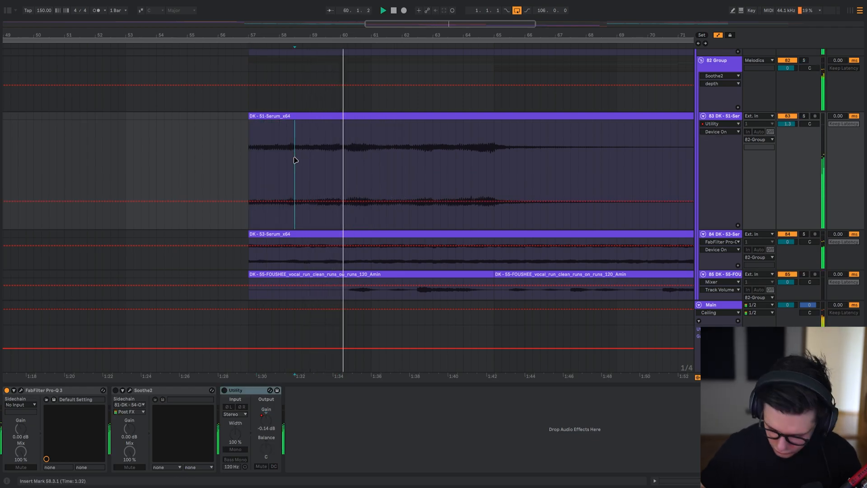
key(space)
key(ctrl+z)
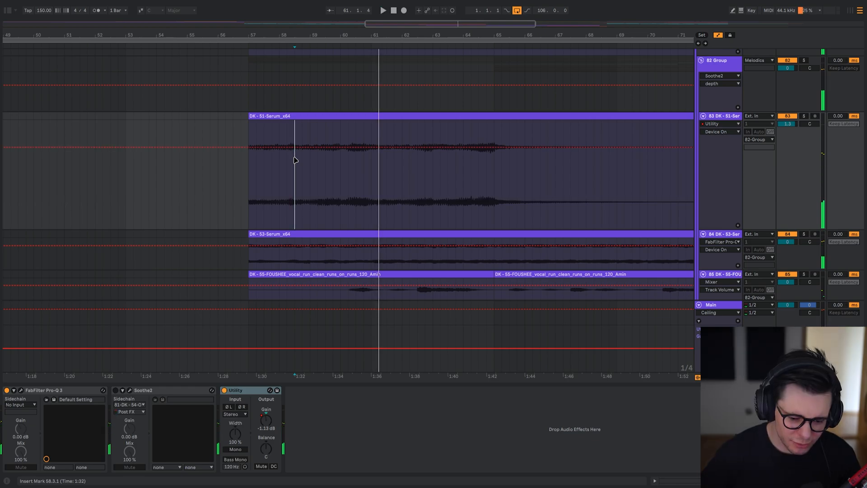
Replay the mix with track 83's gain automation active from bars 59.3 and 57, and hide the automation lanes.
click(326, 202)
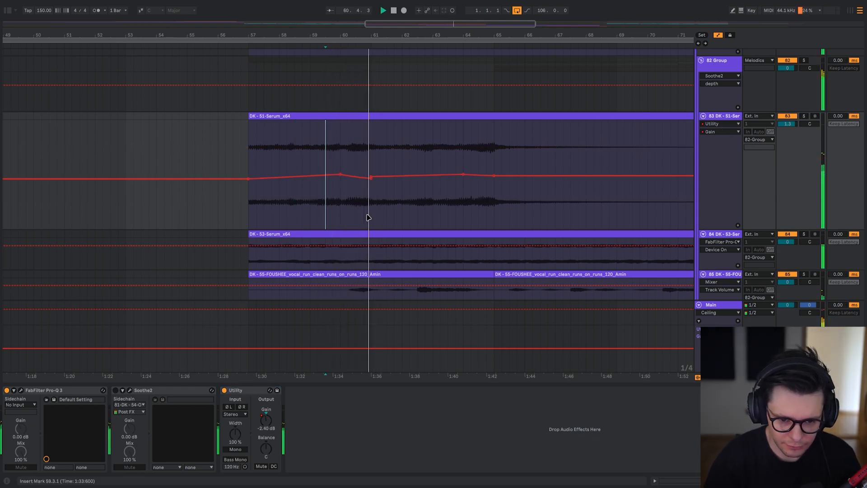
drag(488, 182, 407, 218)
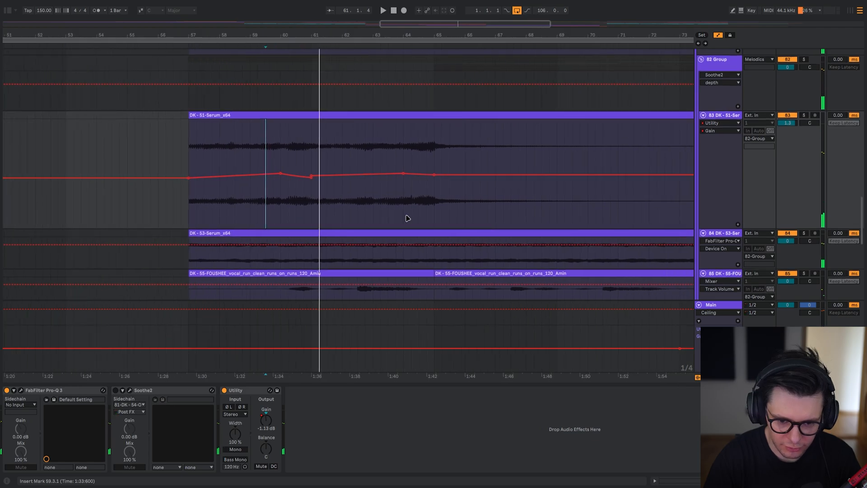
scroll(403, 216, down, 5)
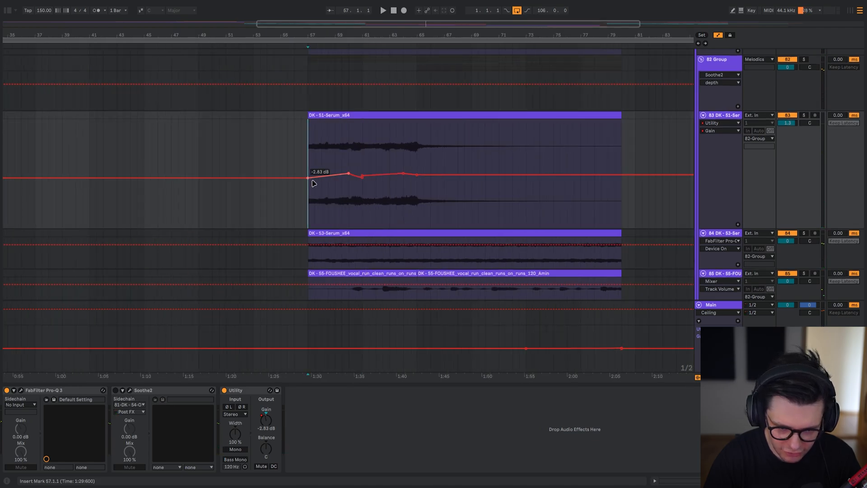
key(ctrl+z)
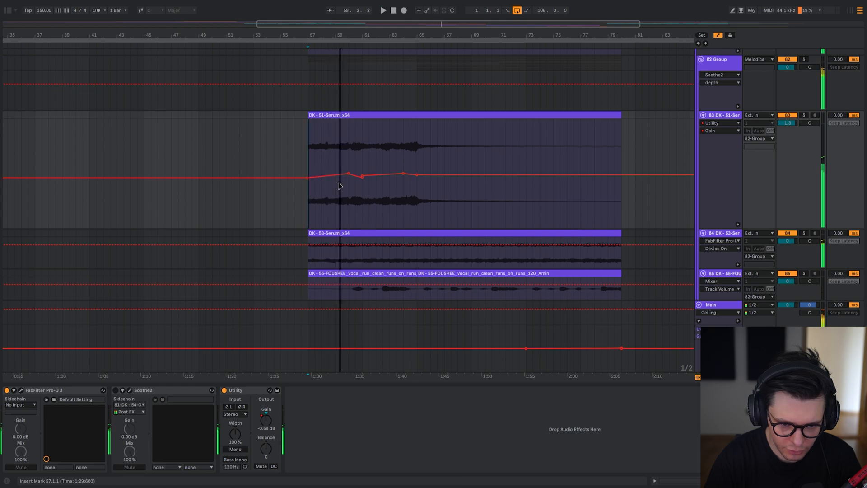
key(a)
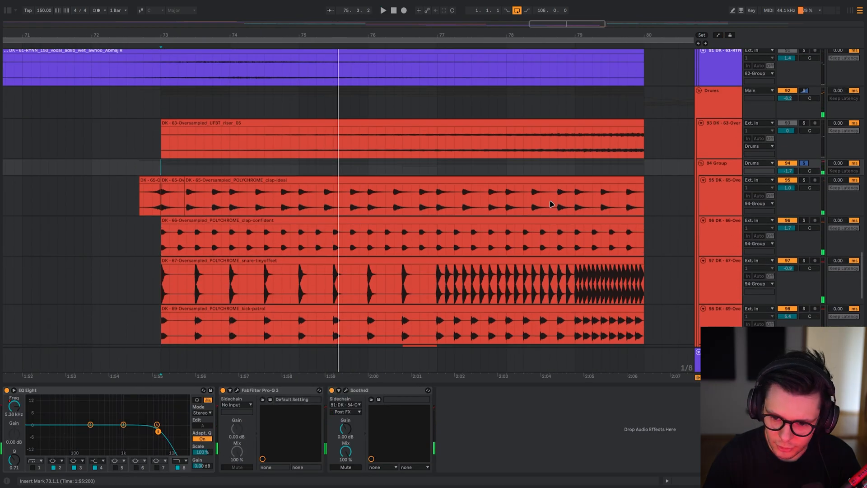
Play the Drama Queen v1 recording on track 107 from bar 73 and return to the drum build-up tracks.
scroll(366, 280, down, 5)
drag(324, 300, 327, 81)
click(286, 315)
key(space)
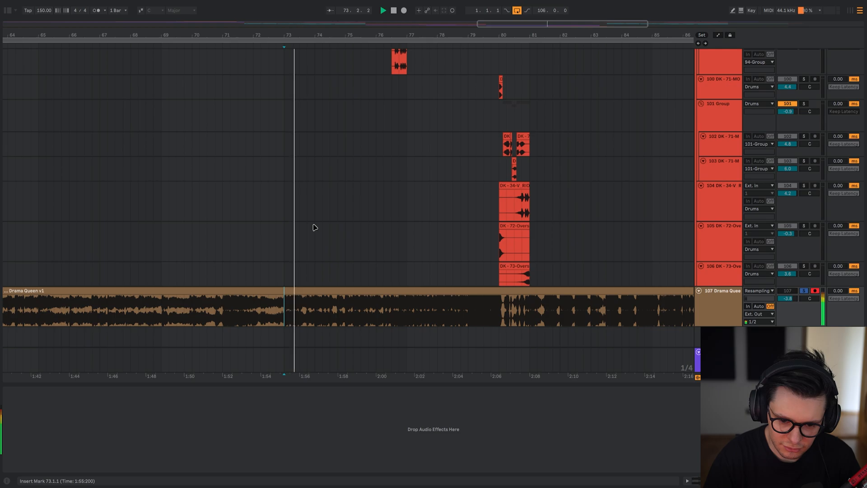
drag(387, 149, 378, 387)
key(space)
drag(327, 255, 332, 63)
drag(318, 156, 316, 67)
click(279, 315)
Deactivate all devices on the soloed clap-ideal track 95, reactivate Transient Master, and inspect its settings during playback from bar 73.
shift+click(148, 431)
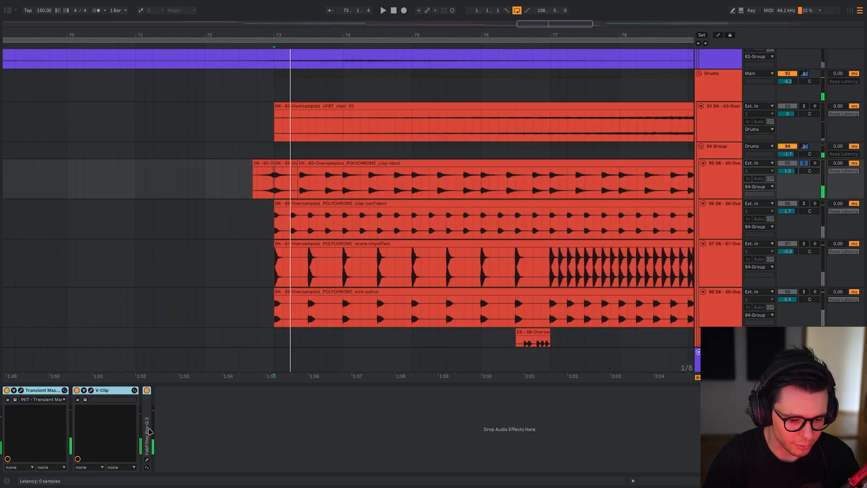
key(0)
click(41, 391)
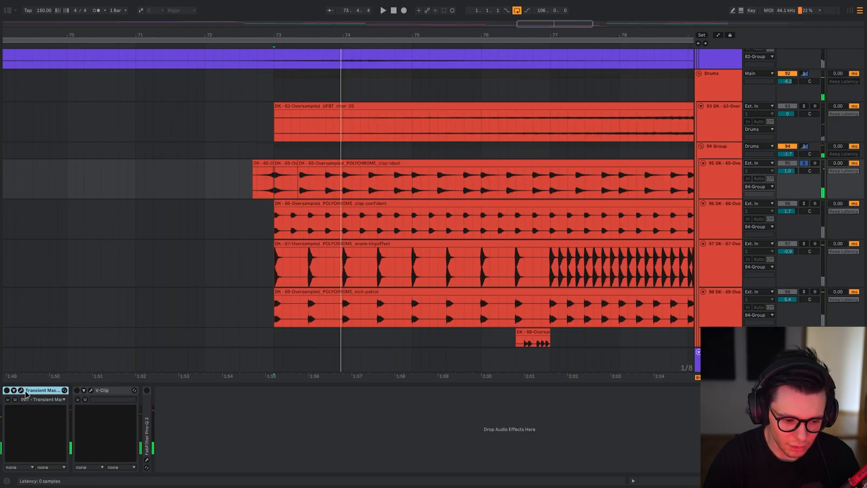
click(21, 390)
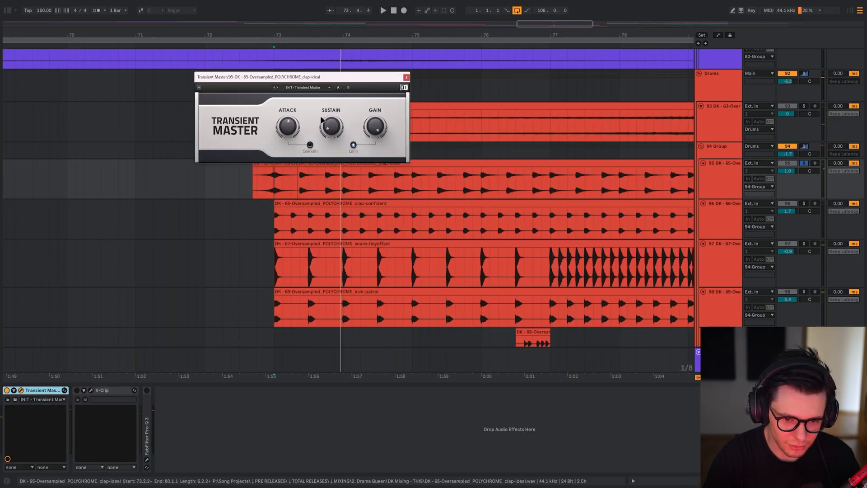
key(space)
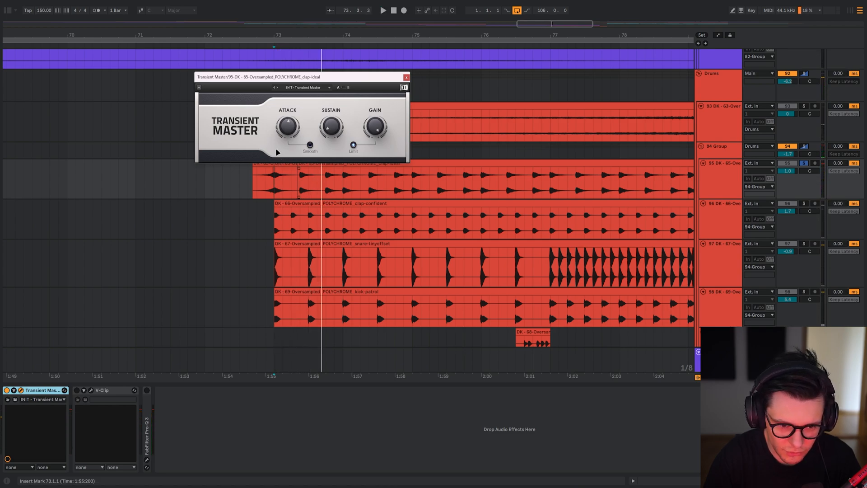
key(Escape)
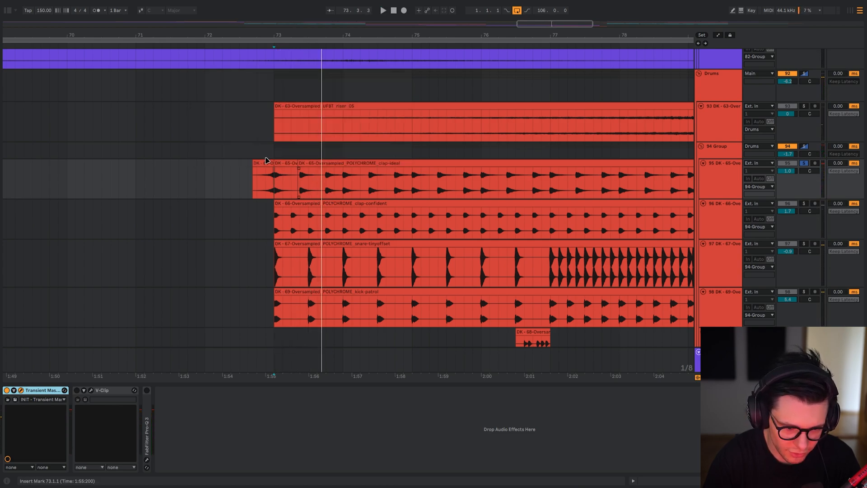
Reactivate V-Clip on track 95 and examine the clap's clipping in the Visualizer during playback from bar 73.
click(91, 391)
click(54, 243)
key(space)
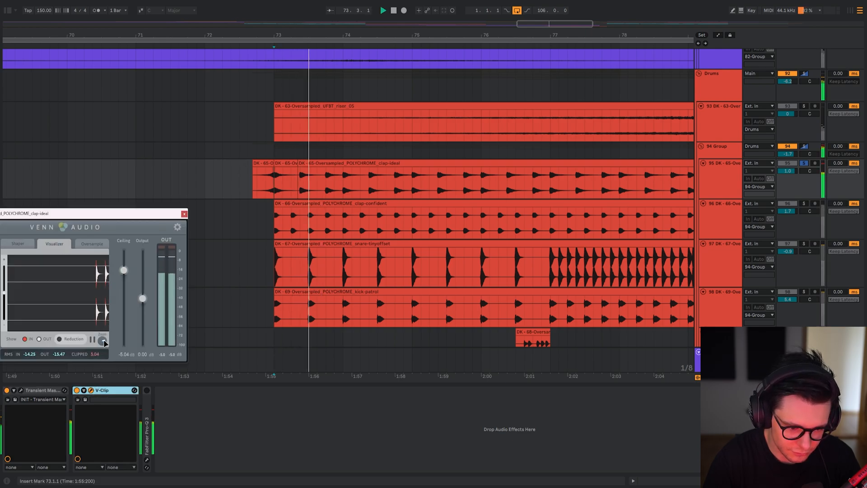
drag(90, 213, 307, 118)
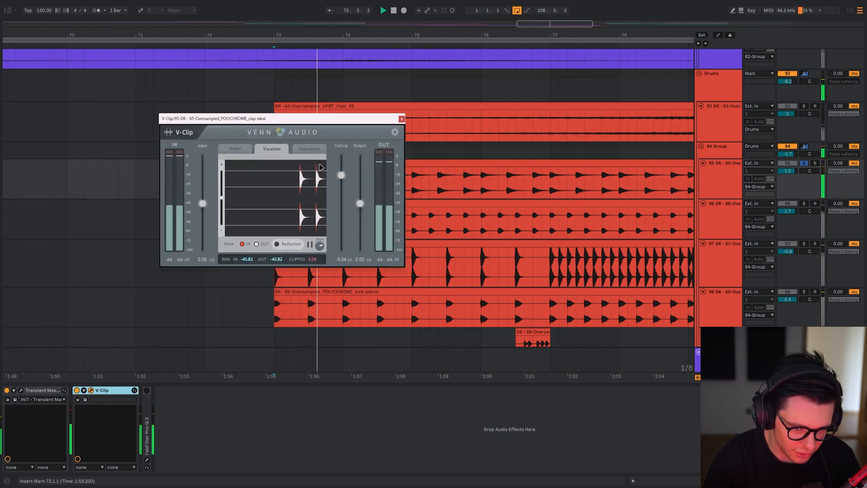
key(space)
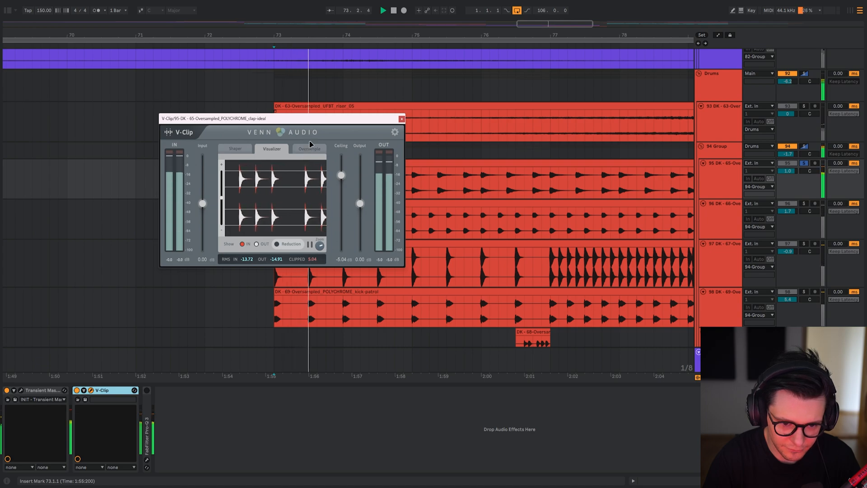
key(space)
key(Escape)
Reactivate Pro-Q 3 on track 95 and examine its EQ curve while the clap plays.
click(147, 464)
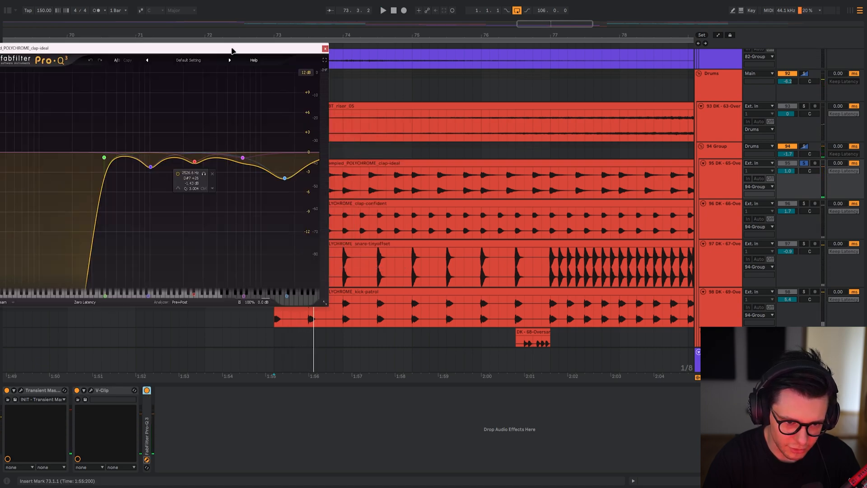
drag(232, 43, 307, 46)
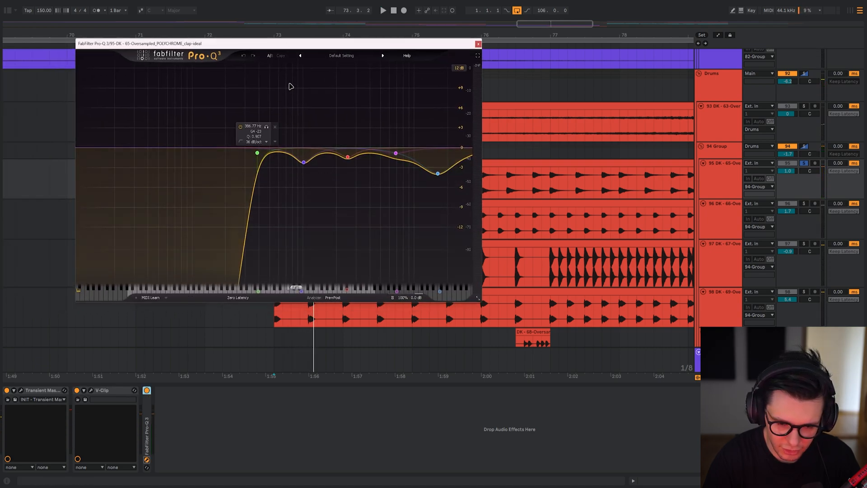
key(space)
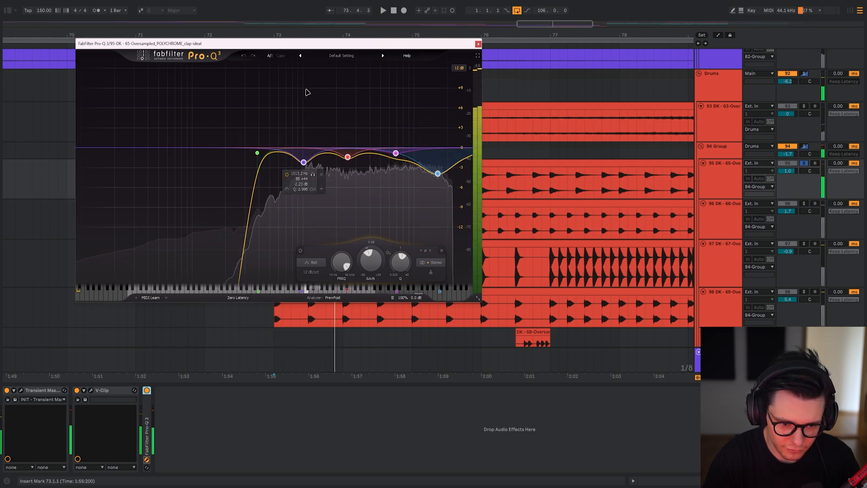
key(Escape)
Solo and play clap-confident track 96, deactivate all four of its devices, and reactivate the first Pro-Q 3.
key(s)
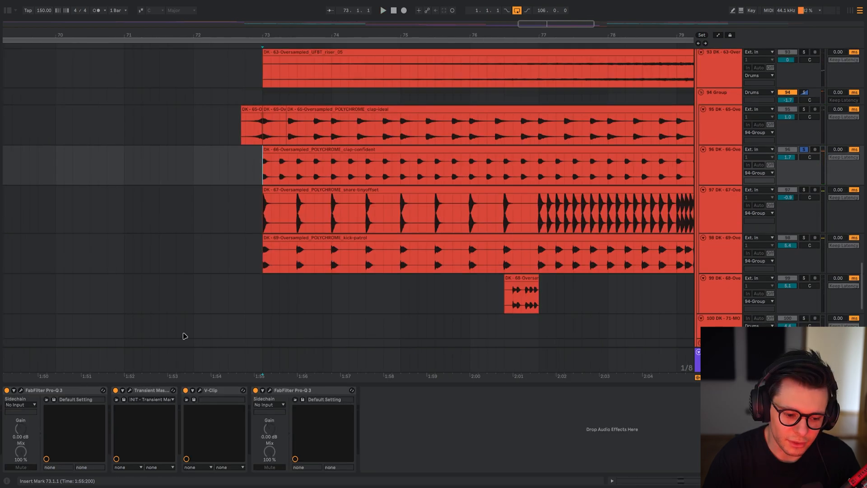
key(space)
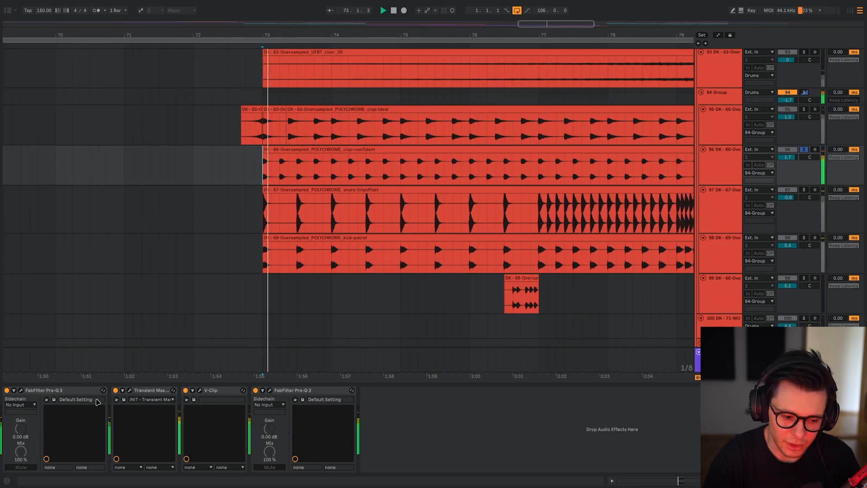
click(93, 391)
shift+click(315, 390)
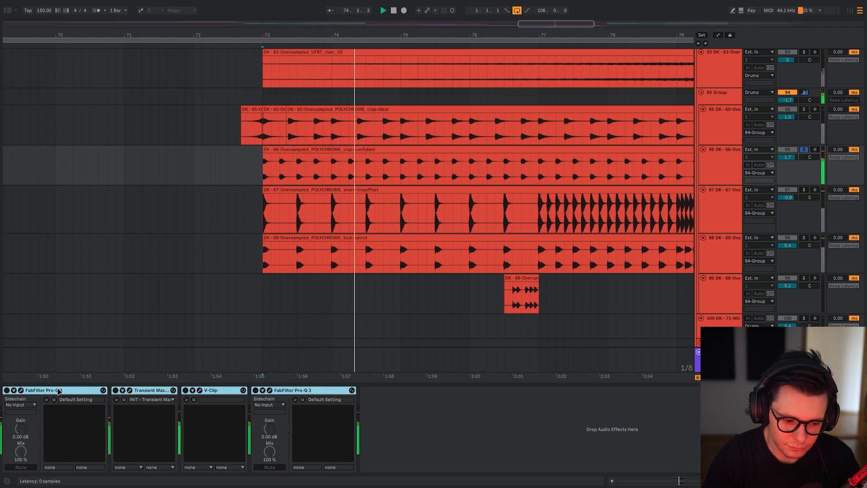
click(59, 390)
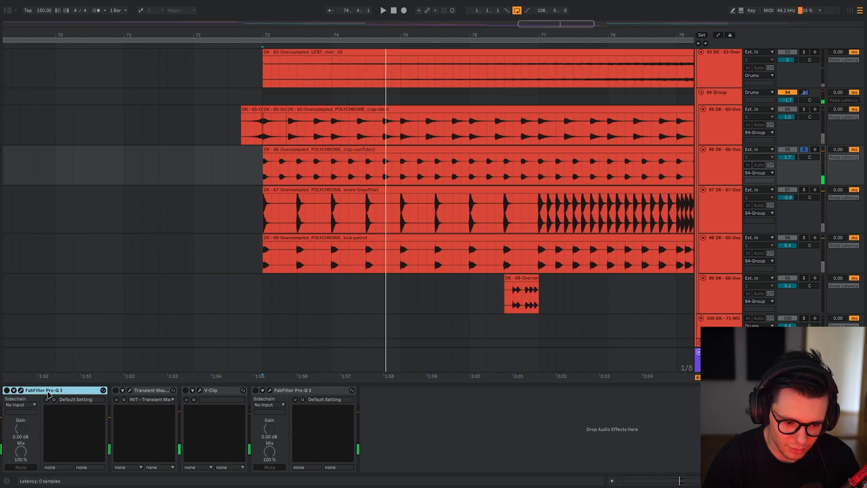
Reactivate Transient Master and V-Clip on track 96 and inspect each plugin's settings during playback.
click(158, 391)
click(130, 390)
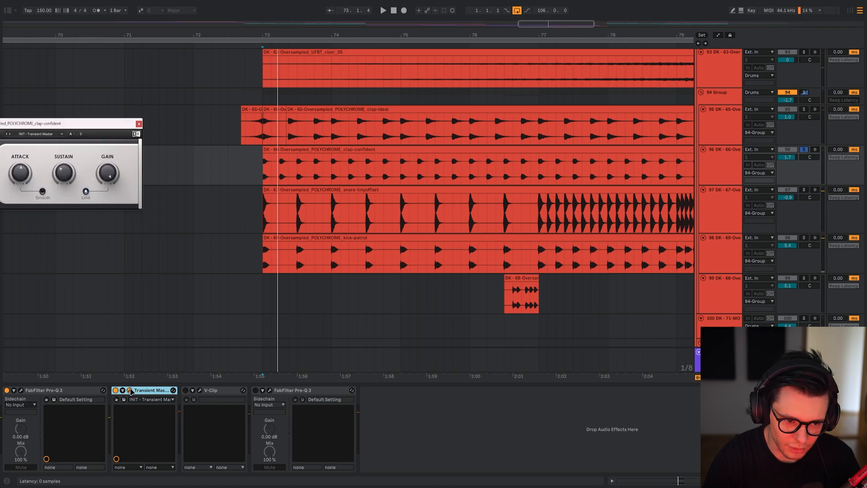
click(129, 390)
click(213, 391)
click(200, 391)
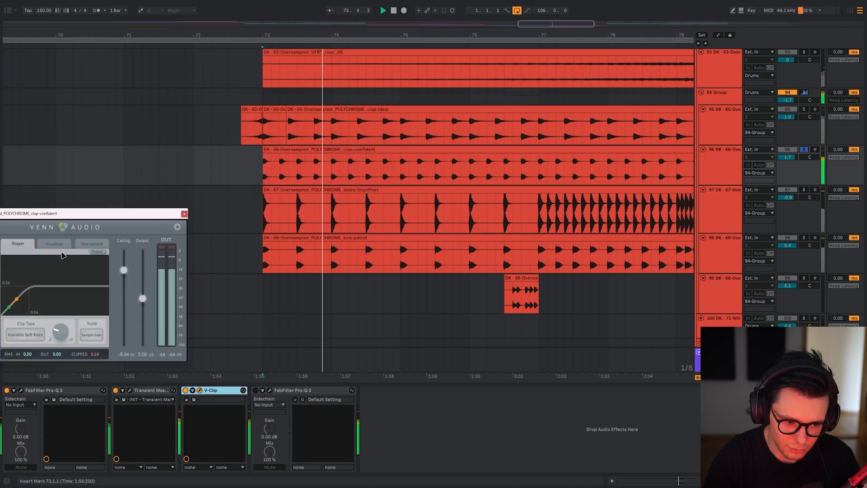
Reactivate the final Pro-Q 3 on track 96, examine its EQ curve, replay the clap, and hide the plugin windows.
click(256, 391)
click(270, 391)
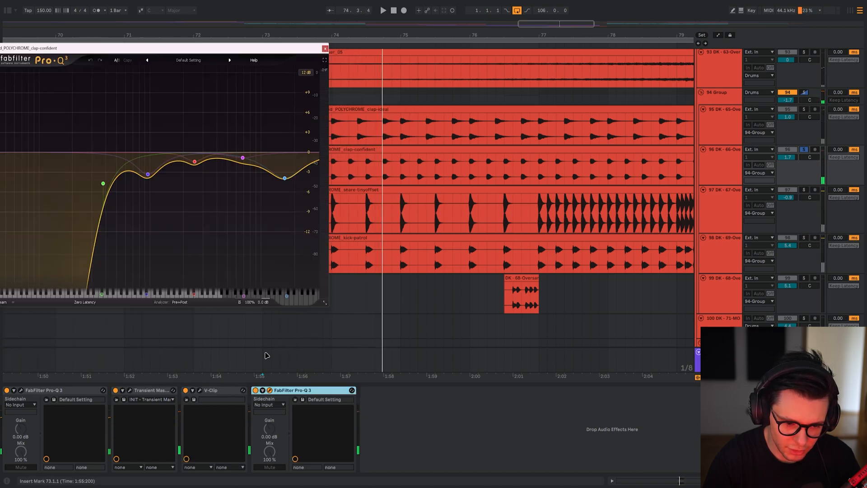
key(space)
Solo the snare-tinyoffset on track 97 and examine its Pro-Q 3 curve during playback from bar 73.
key(space)
key(ctrl+alt+p)
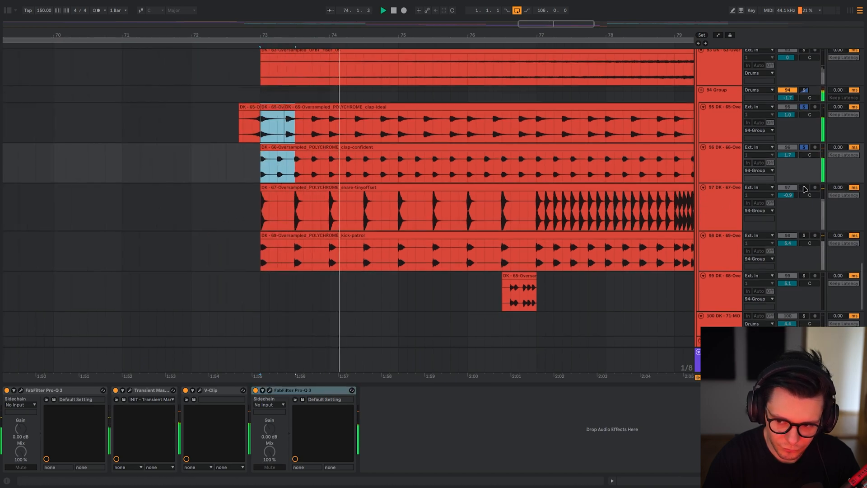
click(804, 188)
key(space)
key(space)
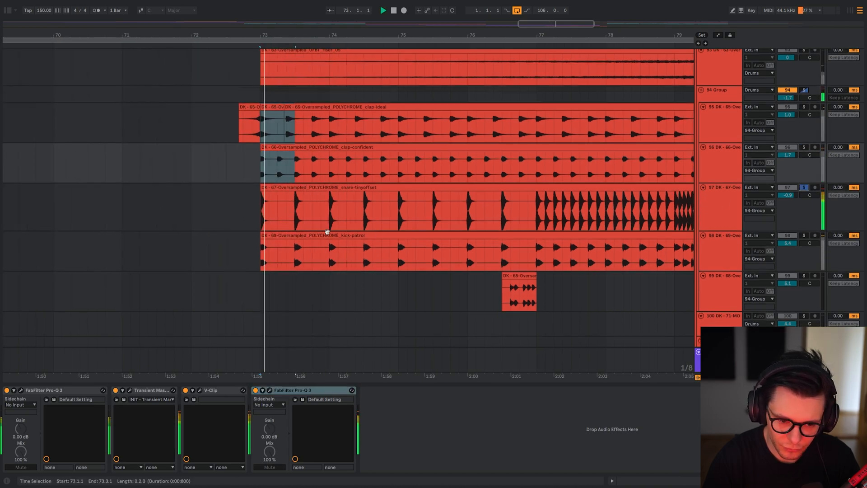
click(261, 219)
key(space)
click(21, 391)
key(space)
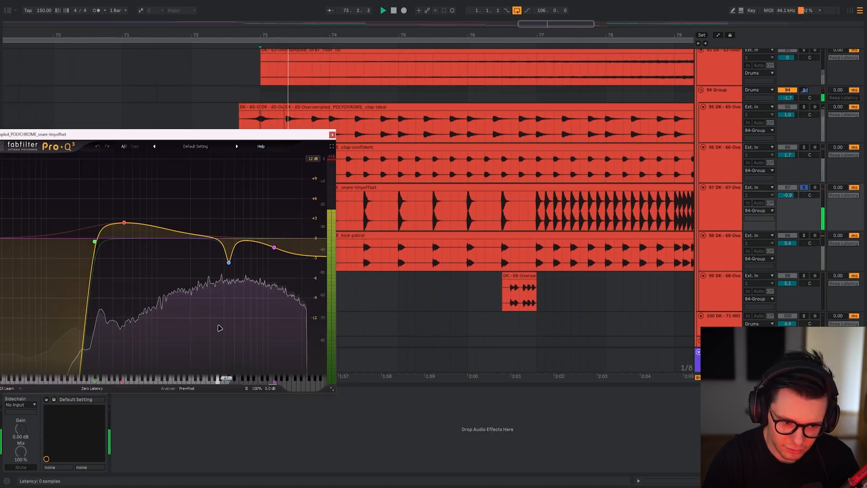
key(ctrl+alt+p)
key(space)
Solo the kick-patrol on track 98 from bar 73 and examine its Pro-Q 3 curve during playback.
click(262, 257)
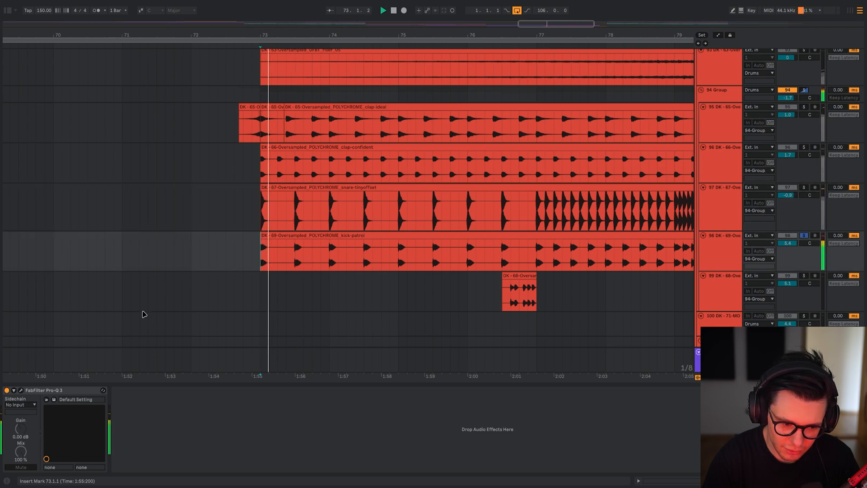
click(21, 390)
drag(96, 131, 355, 133)
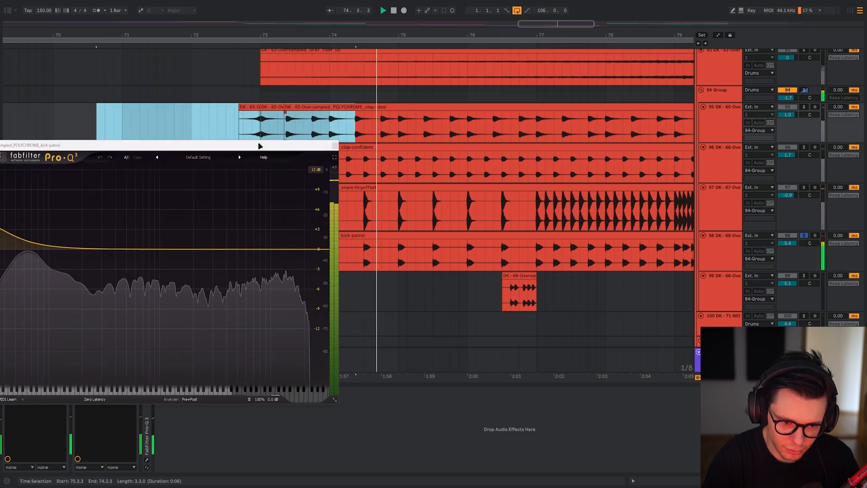
drag(259, 145, 433, 137)
key(ctrl+alt+p)
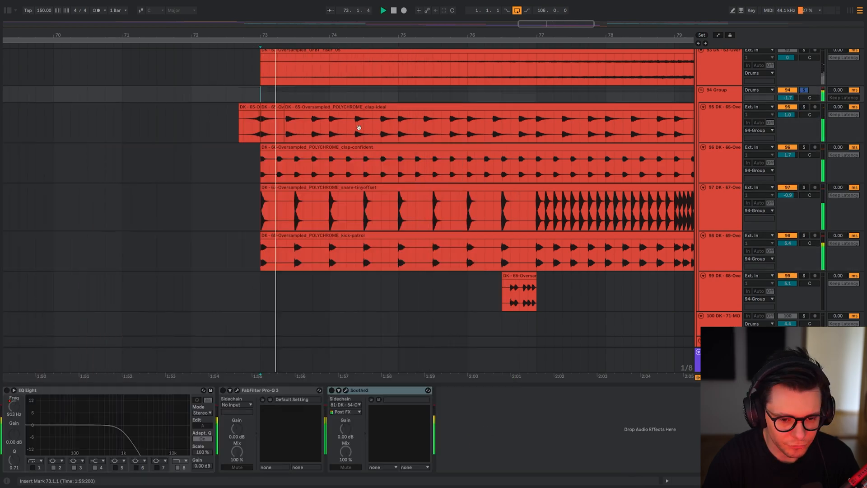
Play the soloed drum group 94 from bar 73 with its effects bypassed, and reactivate the group's Pro-Q 3.
drag(359, 128, 319, 183)
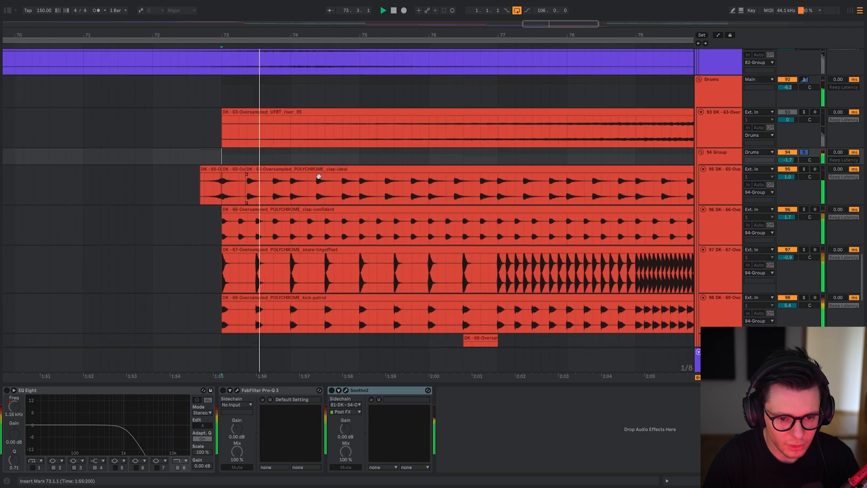
scroll(318, 183, down, 4)
drag(337, 272, 283, 268)
key(space)
click(262, 391)
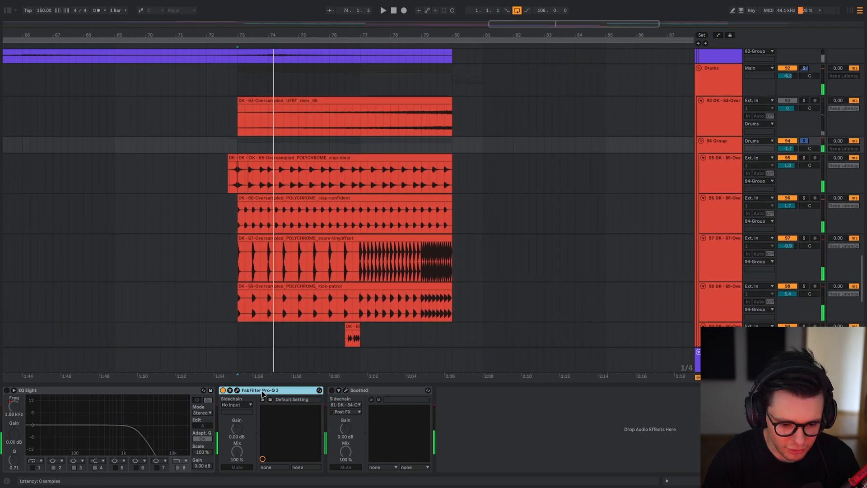
Examine drum group 94's Pro-Q 3 curve while playing the soloed group from bar 73.
click(237, 390)
key(space)
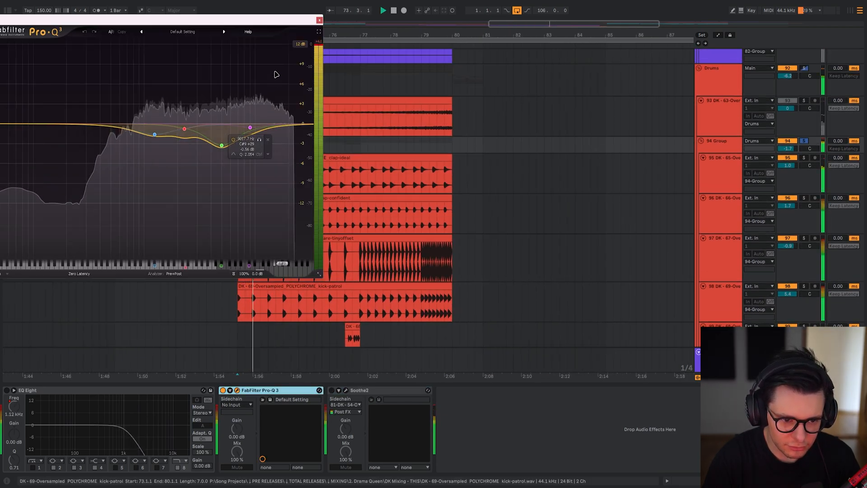
key(space)
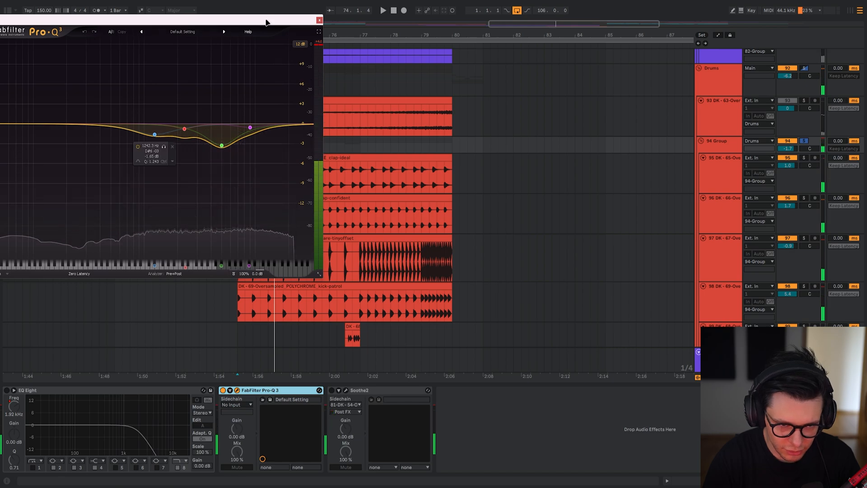
drag(267, 20, 124, 18)
Unsolo drum group 94 and play the full mix from bar 73 with the group's Pro-Q 3 curve in view.
click(241, 149)
key(s)
scroll(244, 152, up, 3)
scroll(244, 151, left, 3)
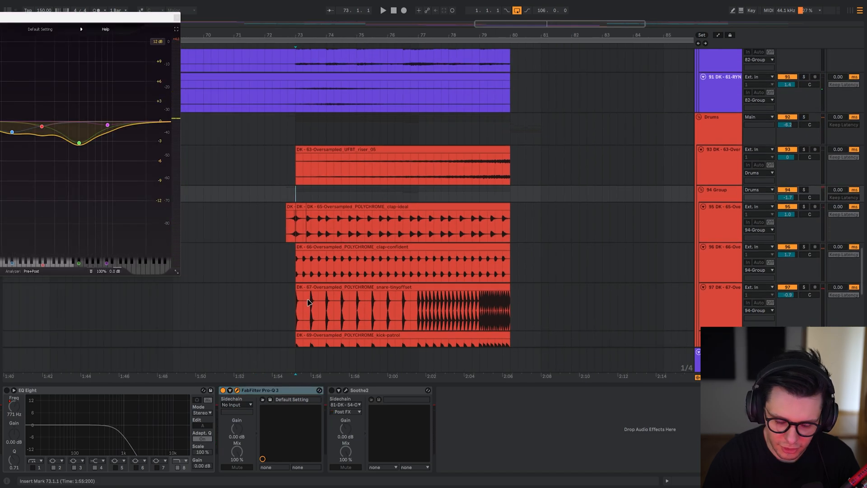
drag(104, 19, 166, 25)
key(space)
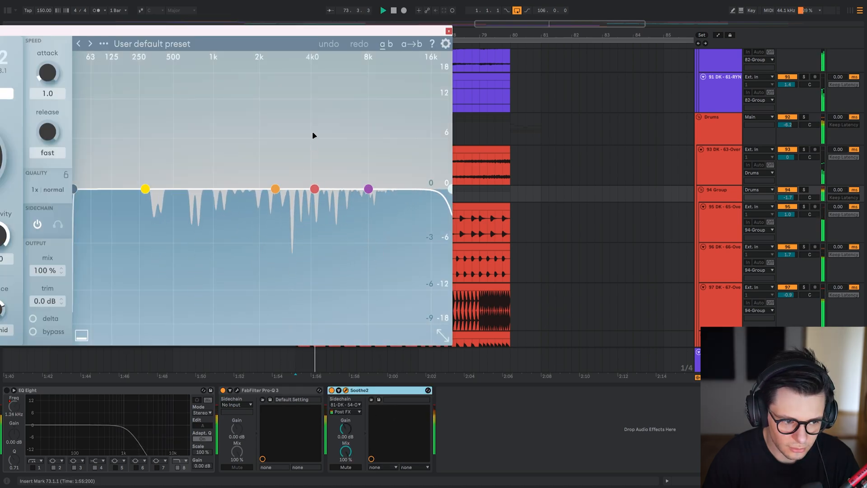
Reactivate drum group 94's Soothe2, examine its settings during playback, and hide the plugin windows.
key(space)
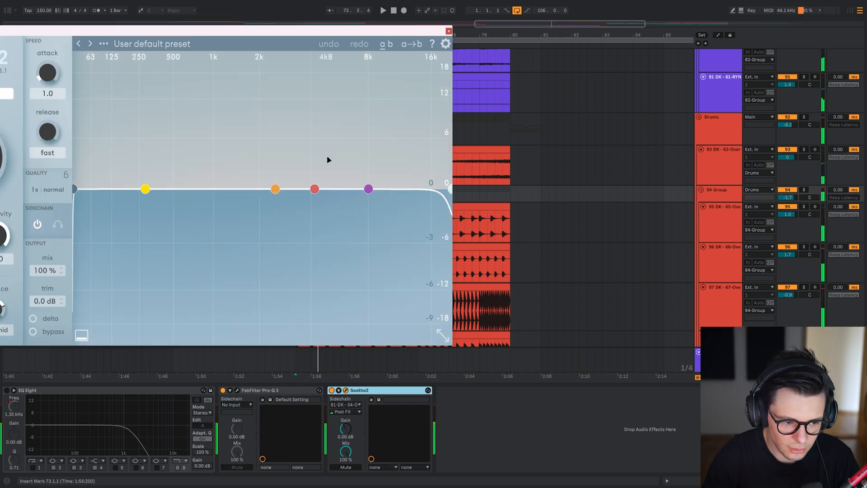
key(space)
key(ctrl+alt+p)
scroll(362, 181, up, 2)
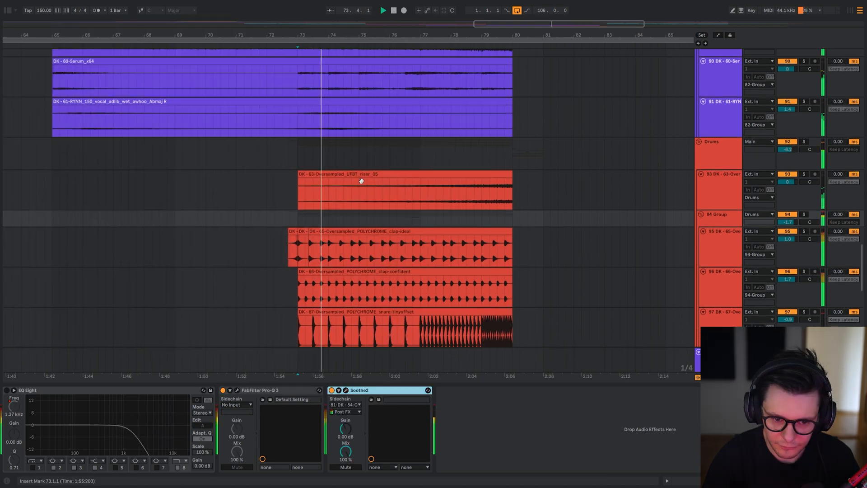
Reactivate the EQ Eight on drum group 94 and play the build-up from bar 77.
scroll(352, 195, down, 3)
click(138, 392)
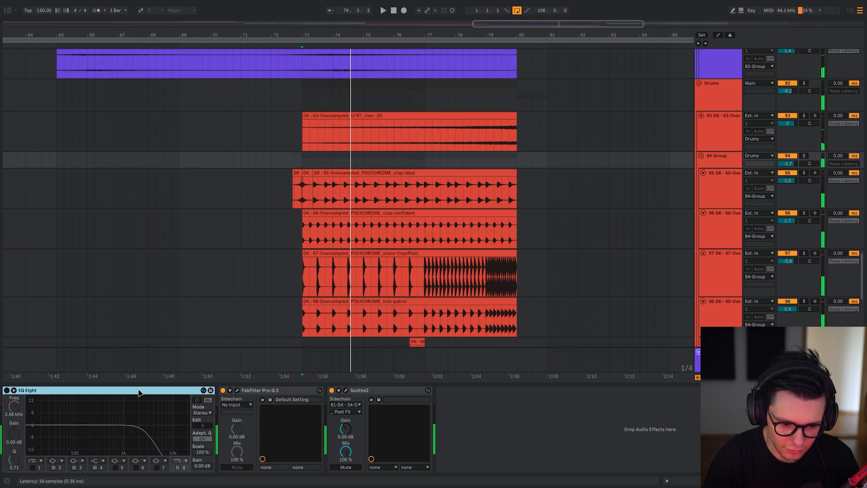
key(0)
scroll(387, 223, up, 2)
scroll(387, 223, right, 1)
click(398, 208)
key(space)
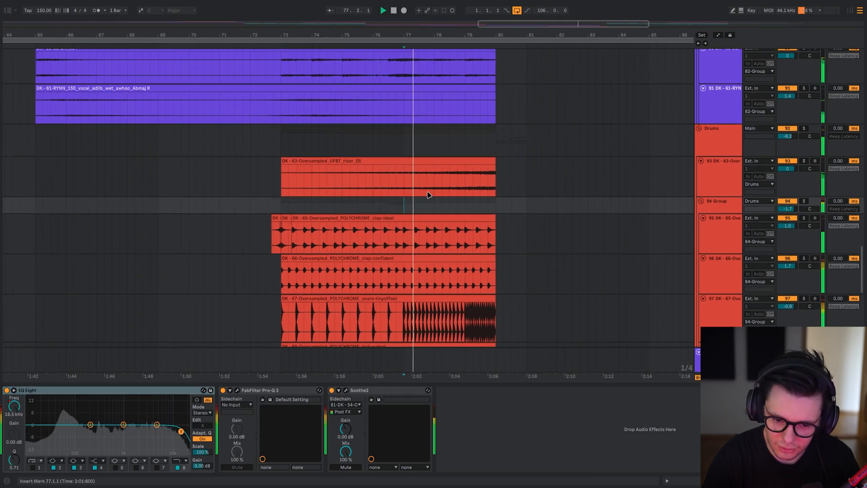
Compare the drum build-up from bar 77 onward with the group's Soothe2 bypassed and re-enabled.
scroll(436, 179, down, 3)
click(378, 391)
key(0)
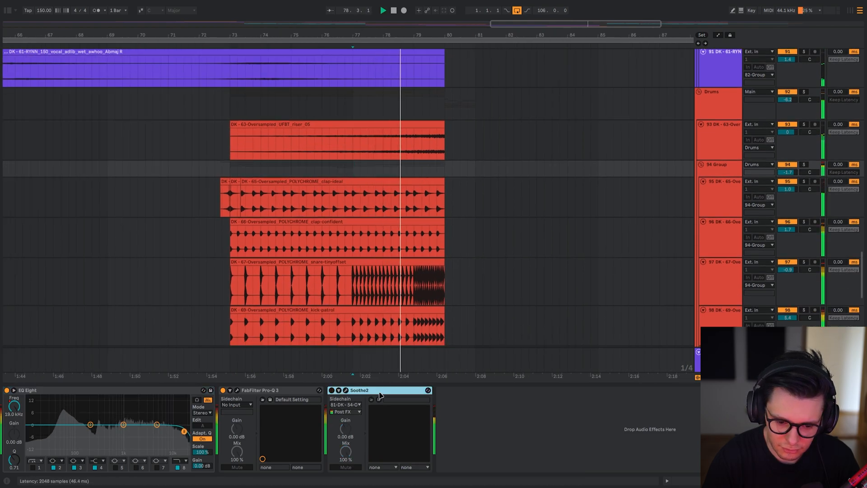
key(space)
key(space)
scroll(410, 248, up, 2)
scroll(411, 249, down, 1)
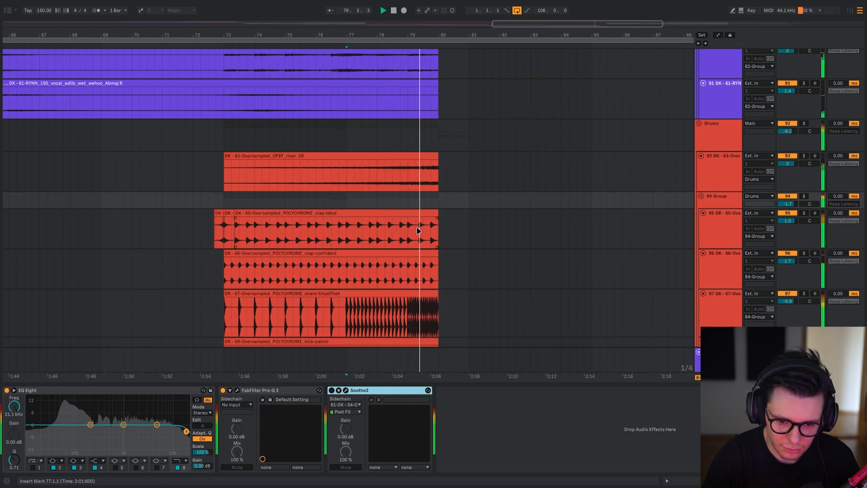
click(387, 200)
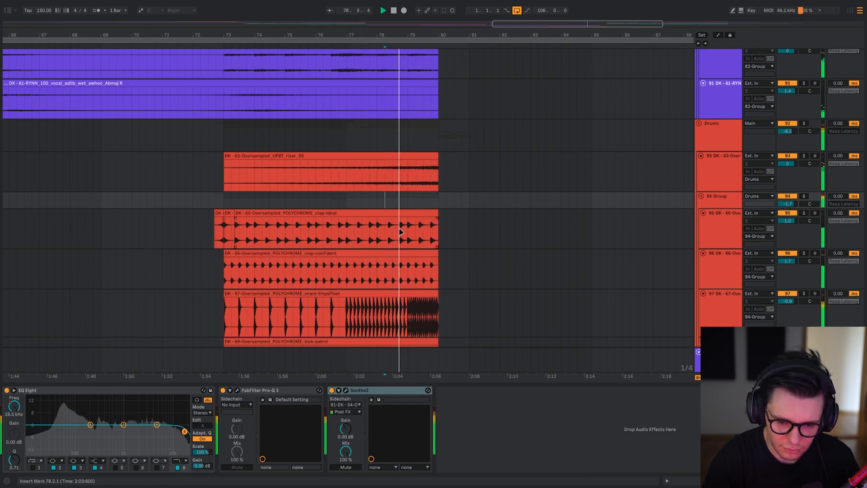
key(space)
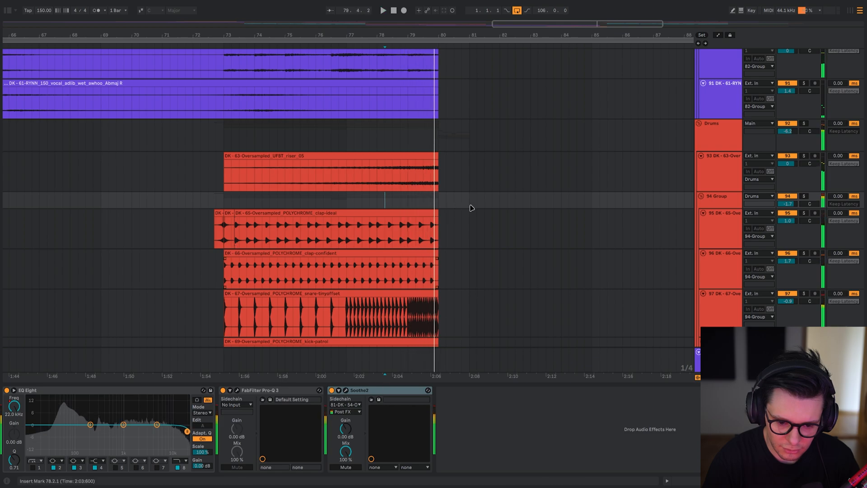
Fold drum group 94, play the transition from bar 80, and display the effects of vocal adlib track 103.
drag(365, 183, 344, 233)
click(343, 232)
key(u)
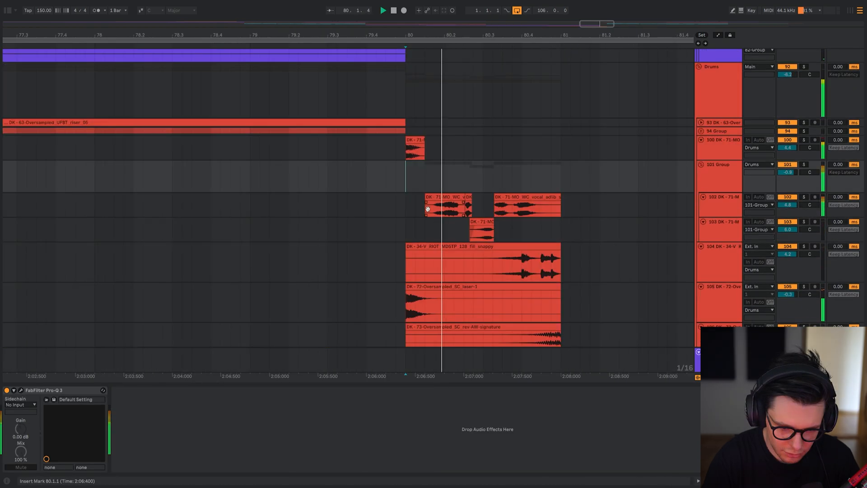
drag(427, 209, 380, 154)
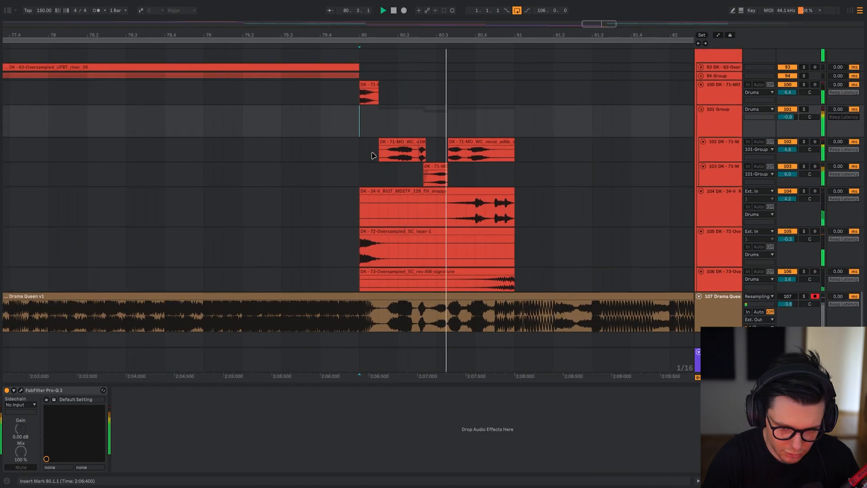
click(368, 151)
key(space)
click(368, 174)
scroll(398, 177, up, 4)
drag(482, 182, 427, 188)
scroll(342, 164, up, 4)
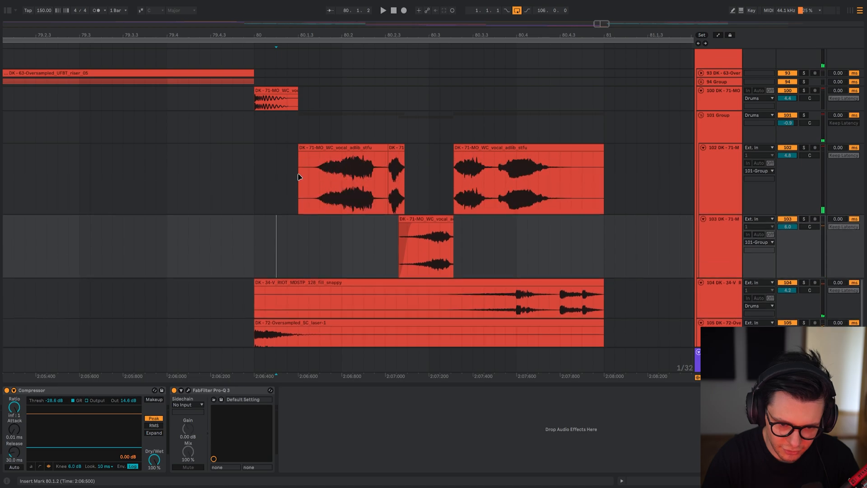
Solo vocal adlib track 102, try extending its first clip to 81.1.3, play it, and undo the extension.
click(299, 178)
key(s)
drag(389, 150, 658, 153)
key(space)
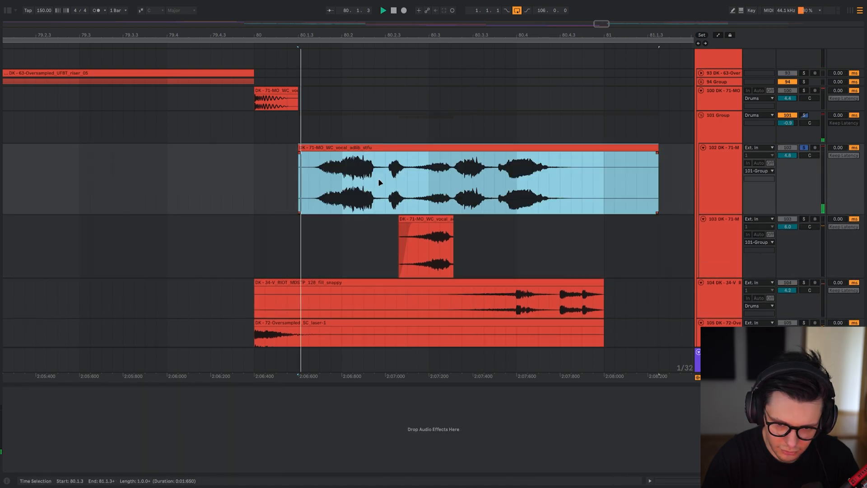
drag(407, 189, 465, 181)
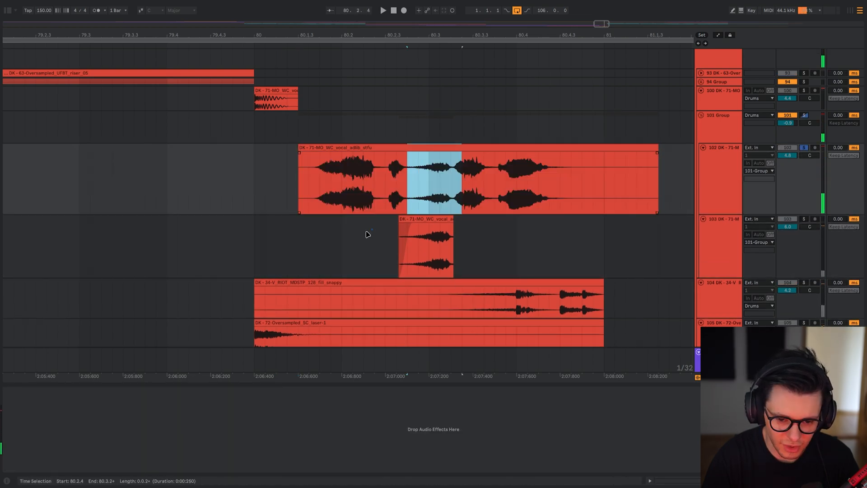
key(ctrl+z)
Solo the vocal adlib on track 103 and compare its playback with the Compressor active and bypassed.
click(320, 240)
key(space)
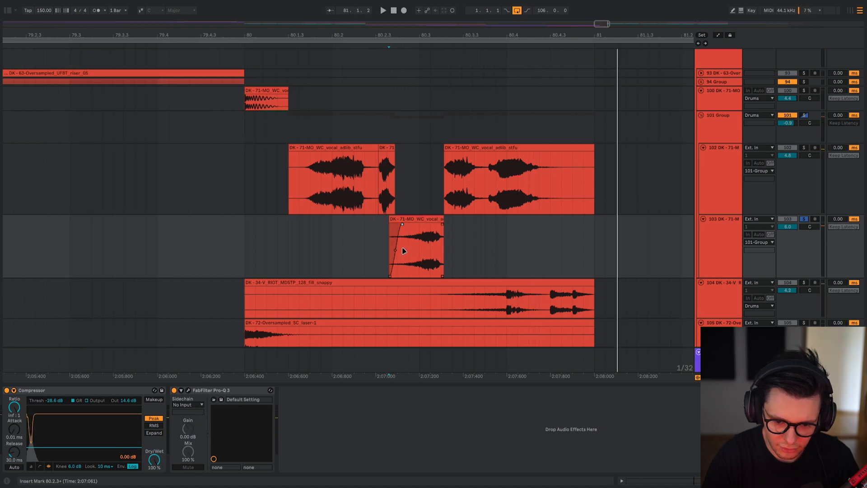
click(51, 399)
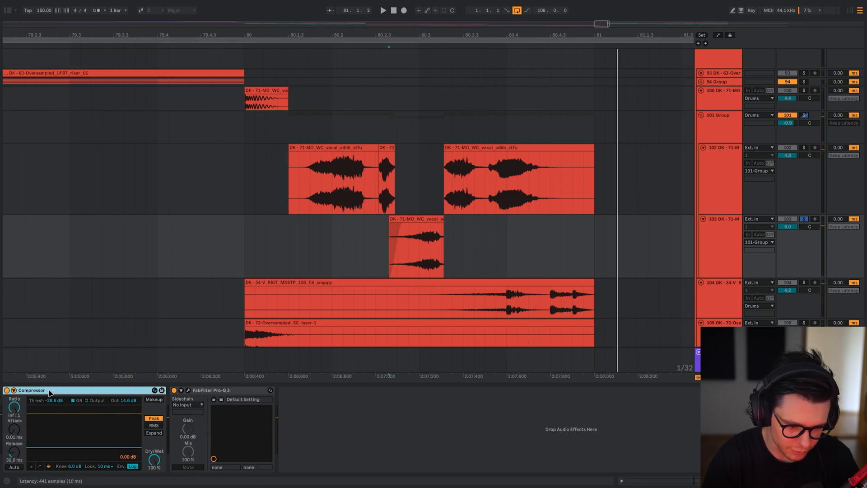
key(space)
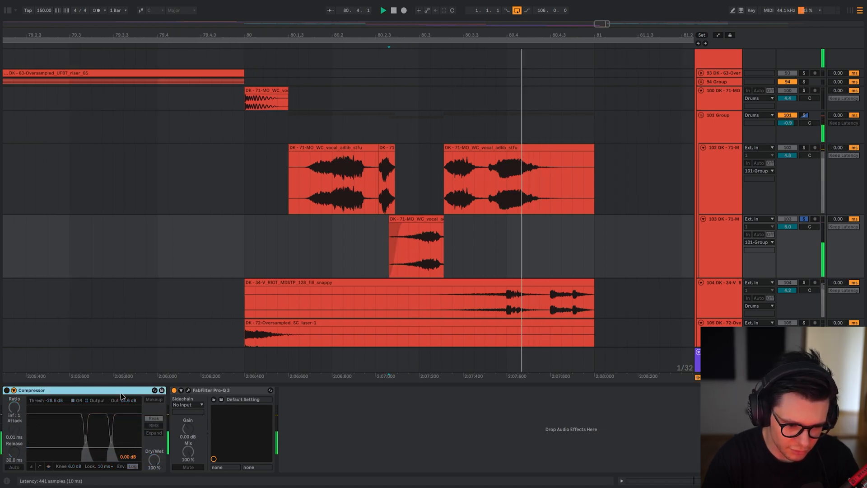
Try moving the low cut in track 103's Pro-Q 3 to the lowest frequencies and play tracks 102 and 103 from 80.1.3.
click(188, 390)
key(space)
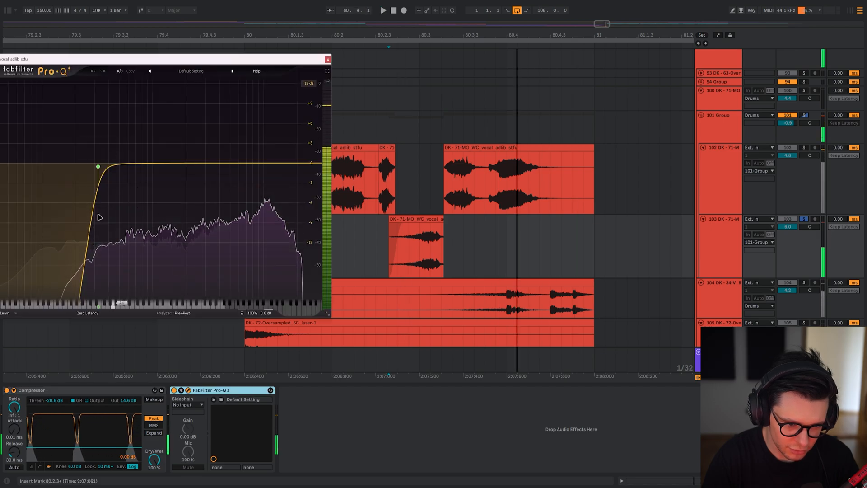
drag(98, 167, 0, 166)
key(space)
click(393, 190)
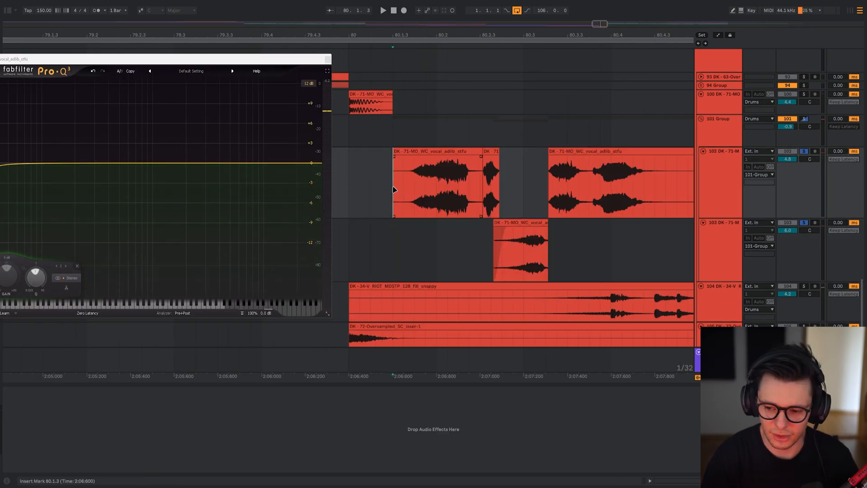
key(space)
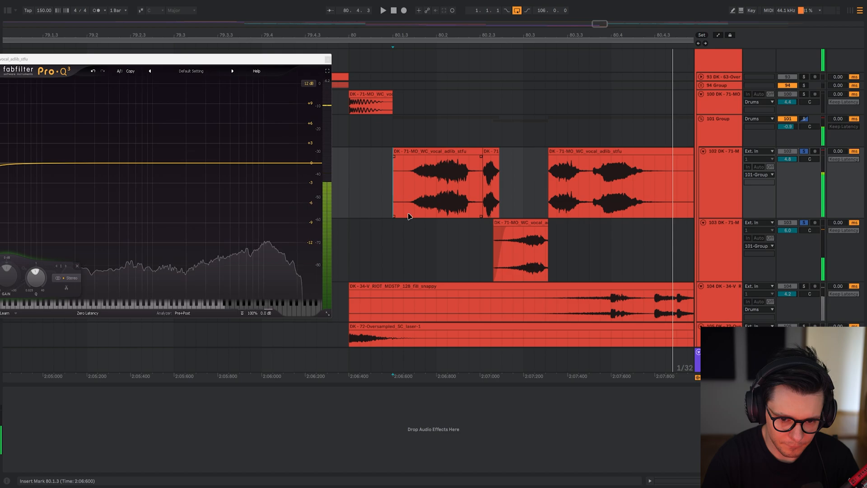
Undo the low-cut move in track 103's Pro-Q 3, replay the soloed adlibs, and hide the plugin window.
click(93, 71)
key(space)
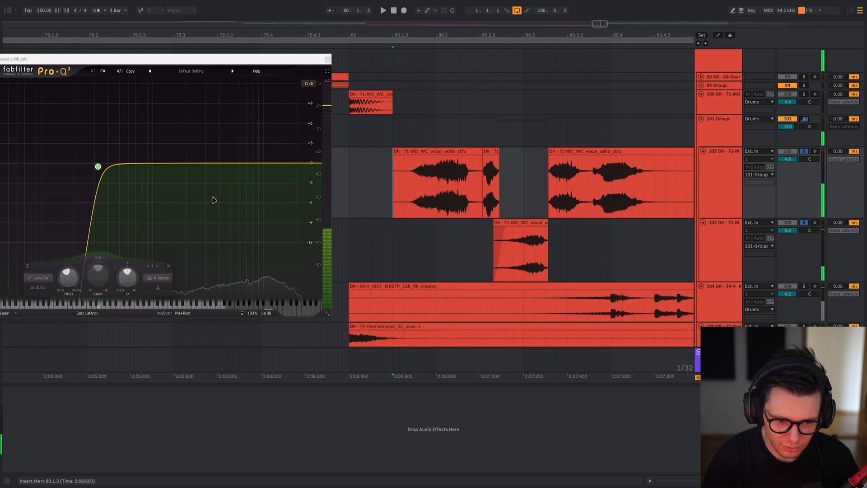
key(ctrl+alt+p)
Play the vocal adlib transition in the full mix from 80.1.3 and from the start of bar 80.
scroll(355, 200, right, 3)
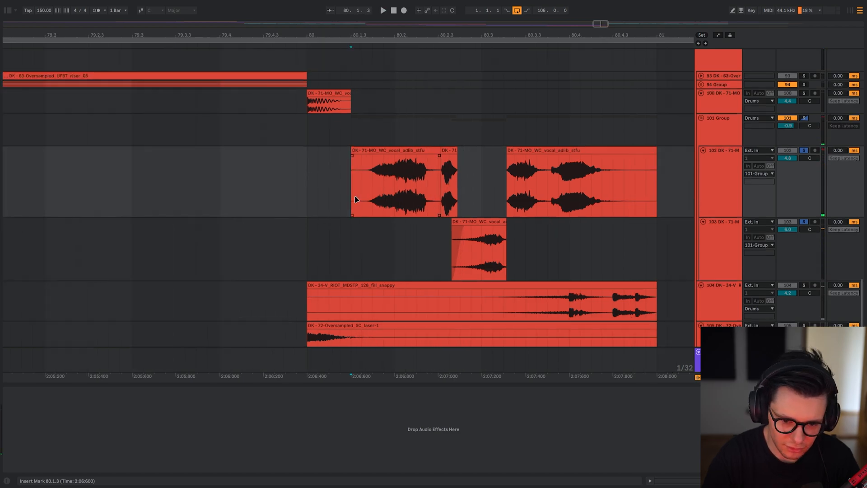
click(355, 136)
key(space)
drag(401, 259, 296, 157)
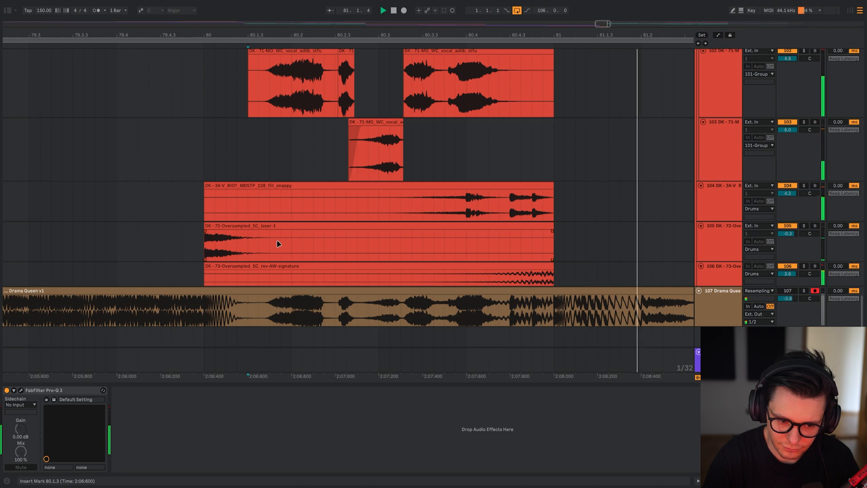
scroll(271, 247, down, 5)
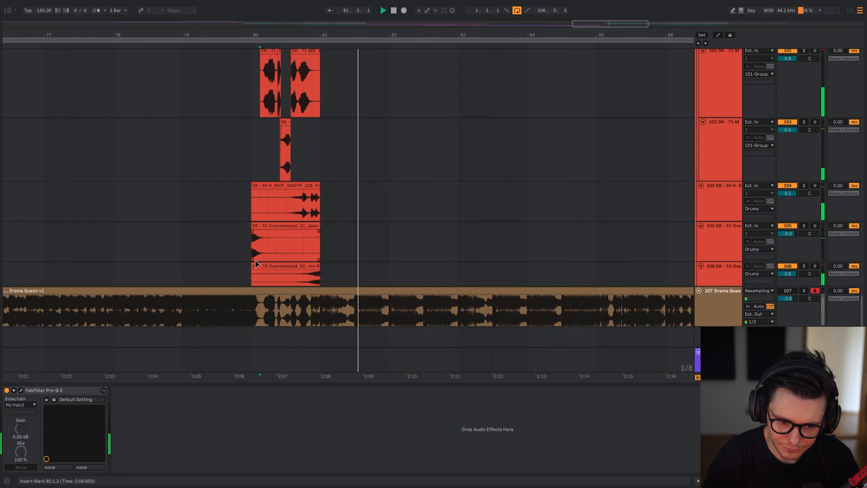
scroll(255, 265, up, 2)
click(253, 255)
drag(328, 264, 455, 226)
scroll(456, 226, down, 5)
drag(442, 179, 381, 344)
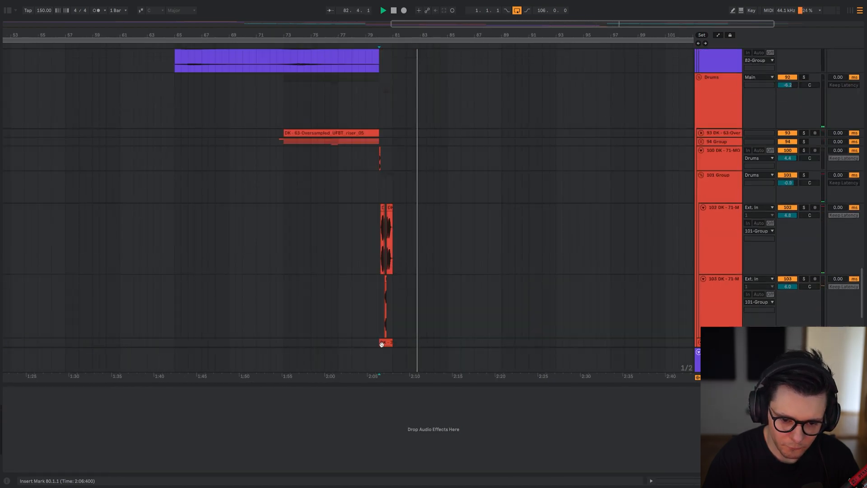
drag(326, 58, 358, 169)
Display the Main track's effects chain and show its Utility Gain automation across the whole arrangement.
click(175, 367)
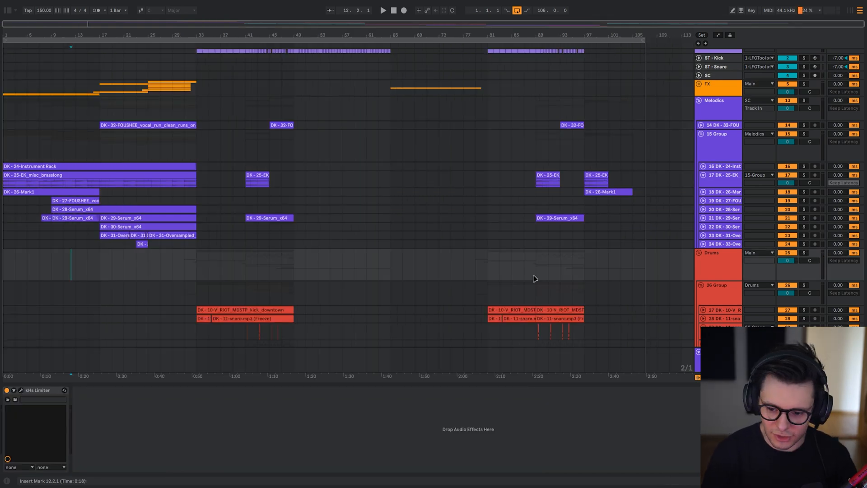
key(Left)
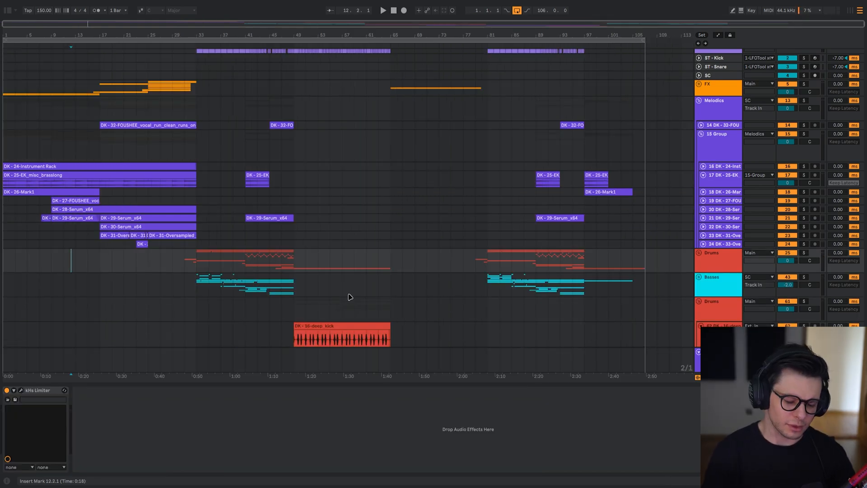
scroll(334, 275, down, 3)
scroll(119, 274, down, 3)
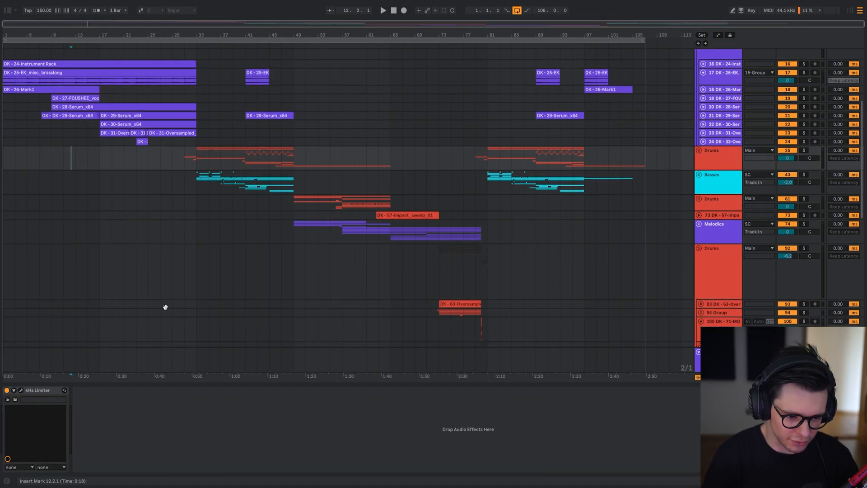
click(147, 362)
key(a)
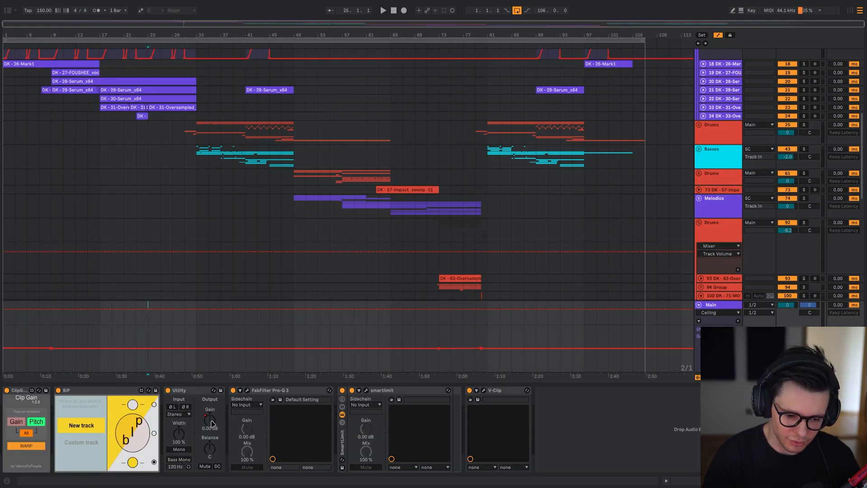
scroll(509, 346, up, 7)
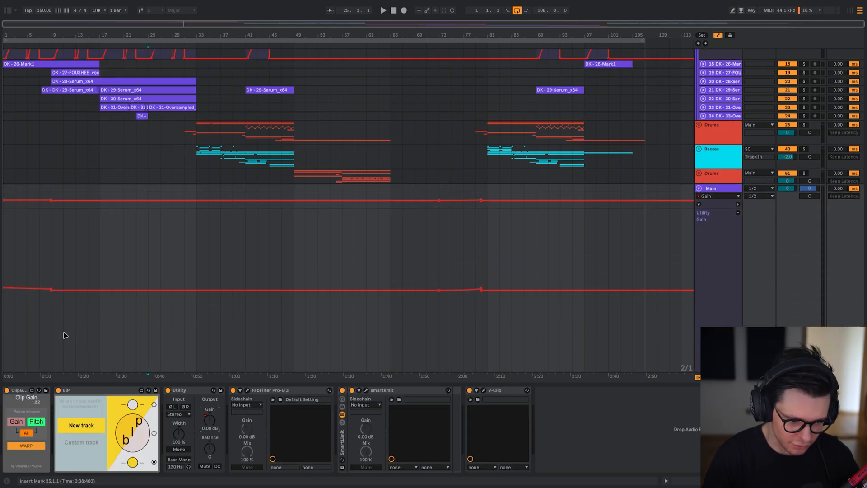
scroll(32, 309, down, 1)
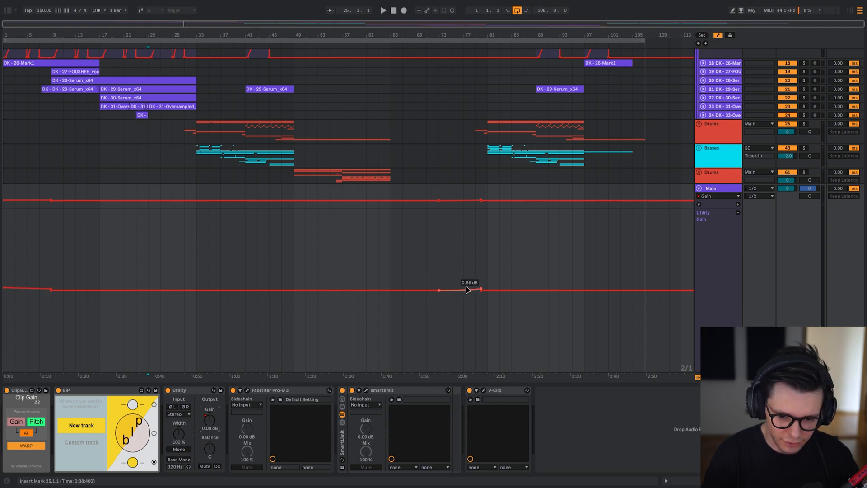
Play the full mix through the Utility gain ramp before bar 80 and toggle the Main track's Utility for comparison.
click(459, 242)
scroll(458, 242, up, 3)
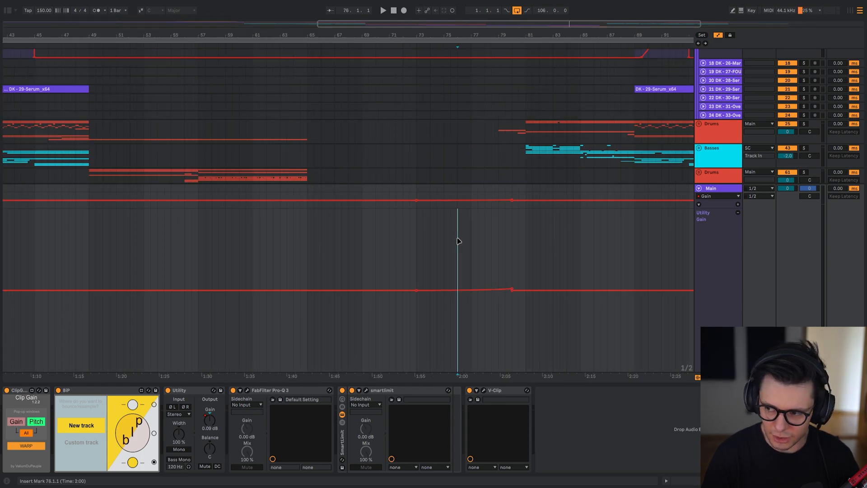
key(space)
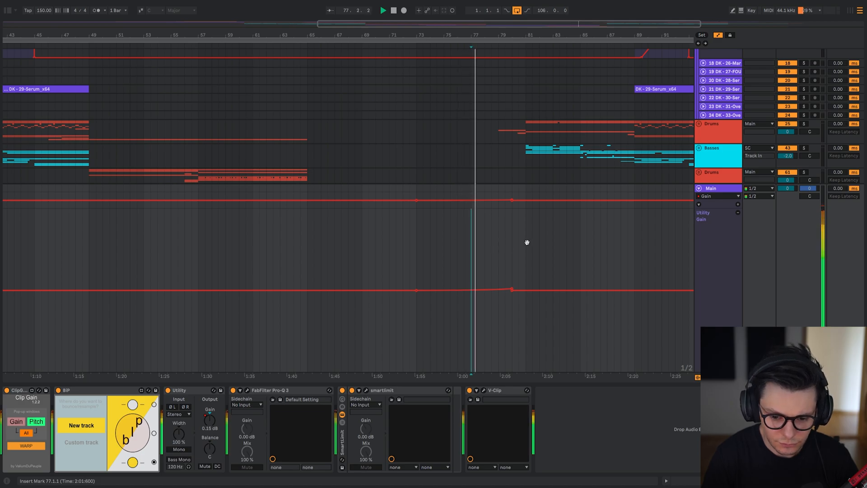
drag(527, 243, 446, 238)
click(418, 284)
click(197, 391)
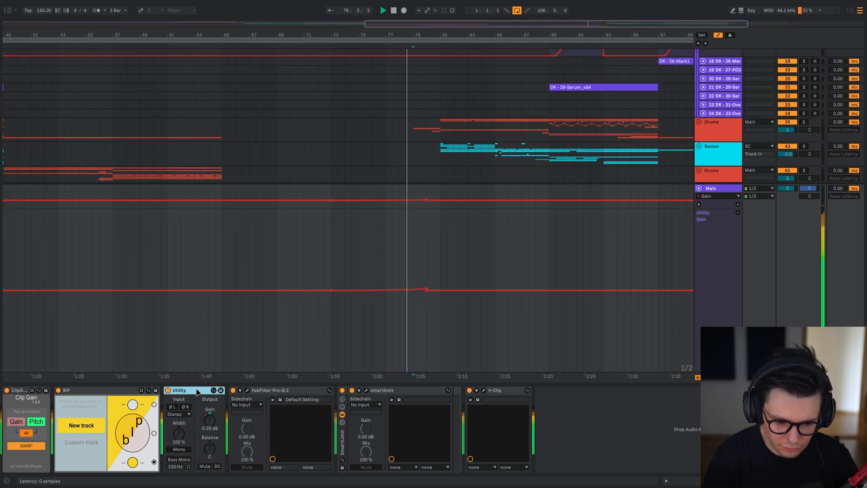
key(0)
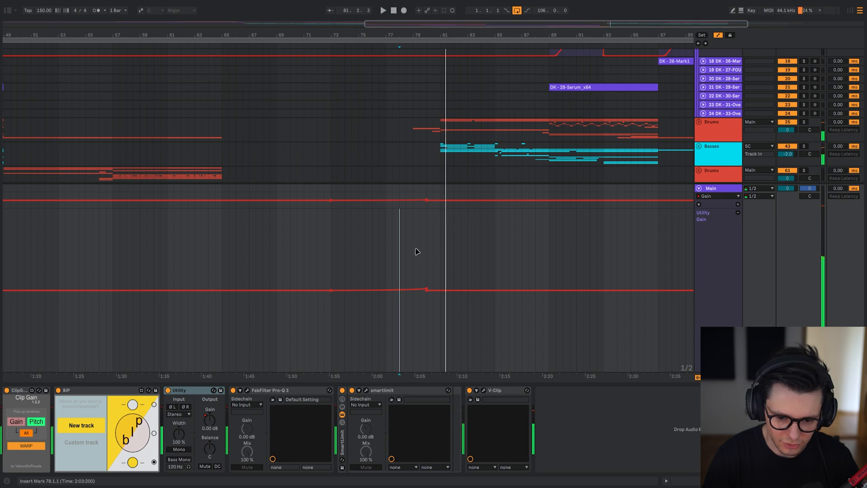
Replay the transition from bars 78 and 79 and inspect the gain values along the Main track's automation ramp.
click(415, 249)
key(space)
scroll(419, 249, up, 5)
drag(454, 289, 454, 287)
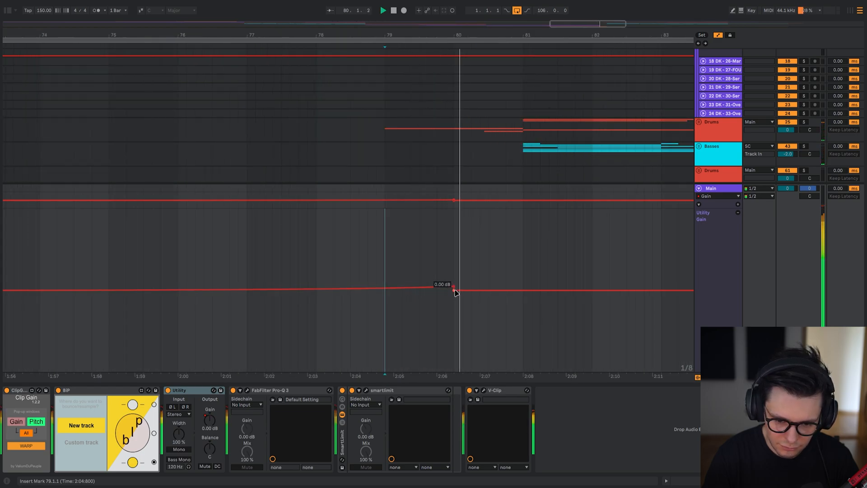
key(space)
key(space)
drag(484, 261, 479, 261)
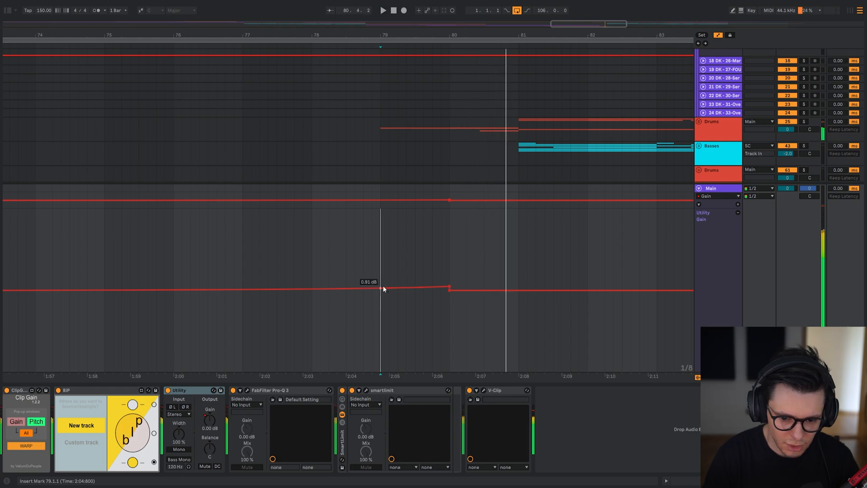
key(space)
key(space)
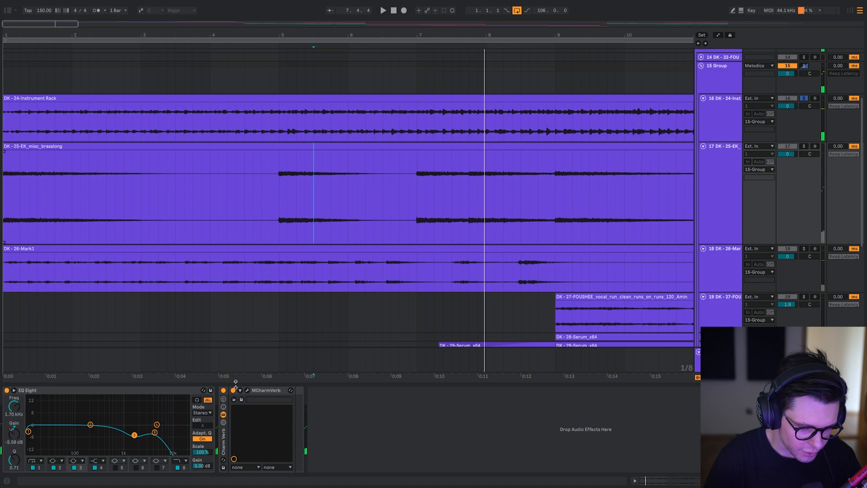
Bypass the Charm Verb rack on brass track 17, solo the track, and play it around bar 2.
click(224, 390)
click(73, 192)
click(116, 194)
click(107, 195)
key(space)
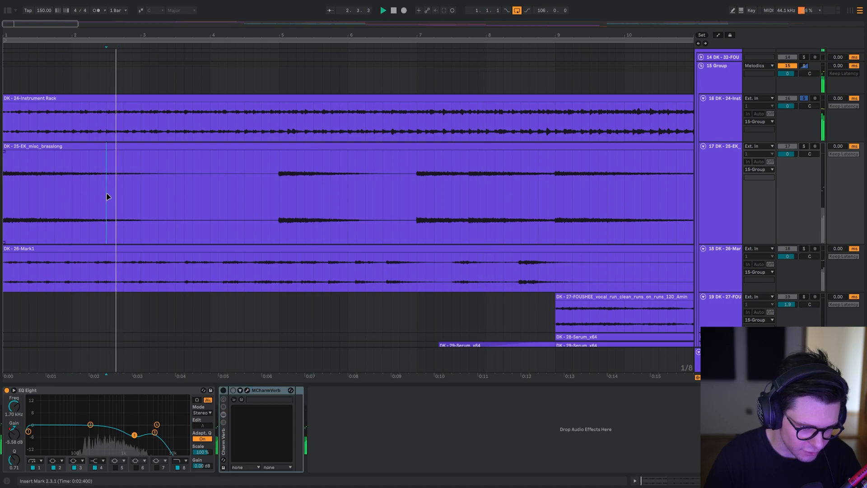
key(s)
click(88, 215)
key(space)
drag(141, 233, 245, 213)
Turn the Charm Verb rack back on and replay the soloed brass from 2.1.3.
click(223, 390)
click(126, 191)
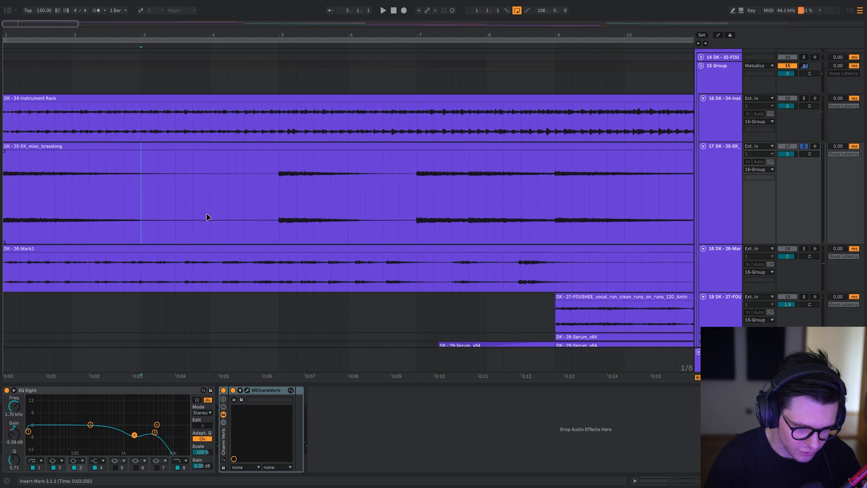
key(space)
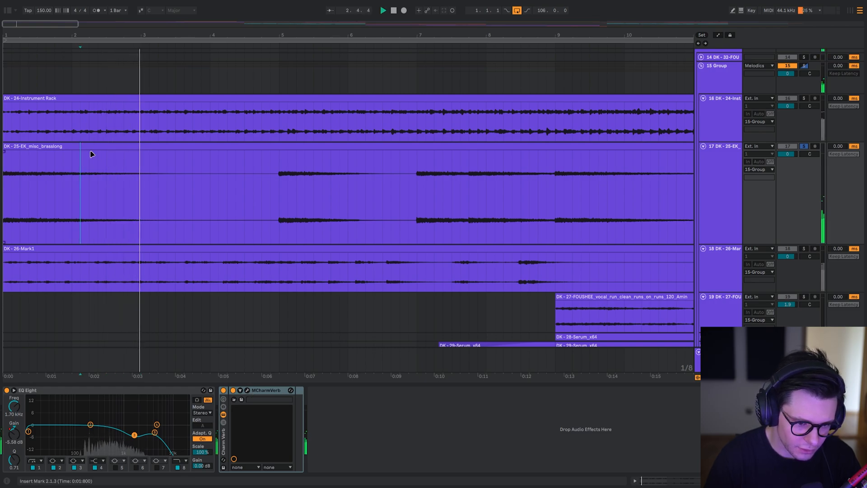
Inspect the MCharmVerb settings on brass track 17 while replaying it, and hide the plugin window.
key(a)
scroll(178, 279, up, 3)
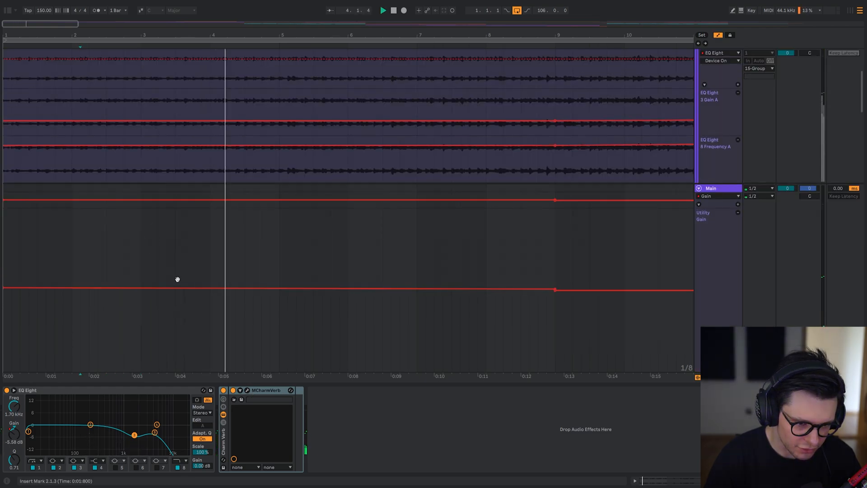
click(247, 390)
drag(16, 90, 208, 90)
key(space)
key(space)
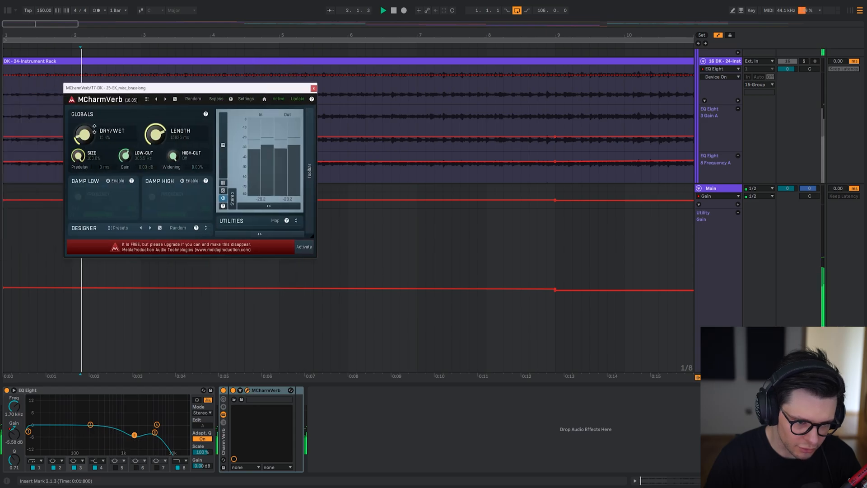
click(314, 88)
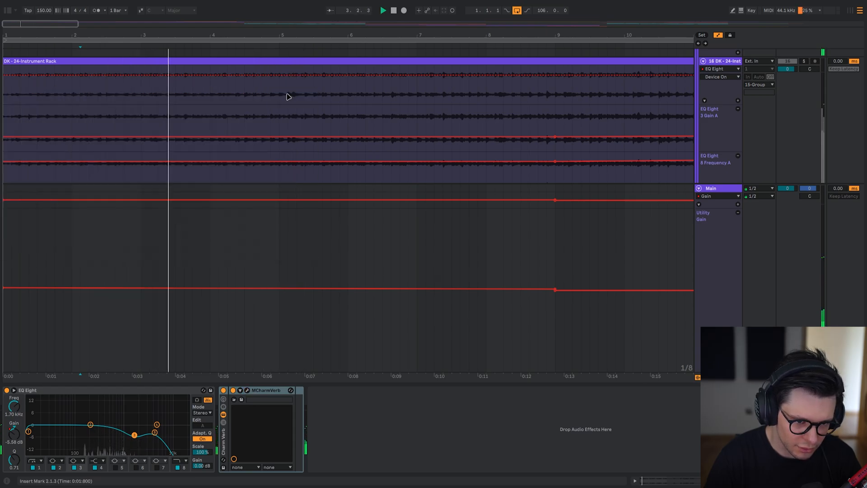
key(a)
scroll(72, 210, up, 3)
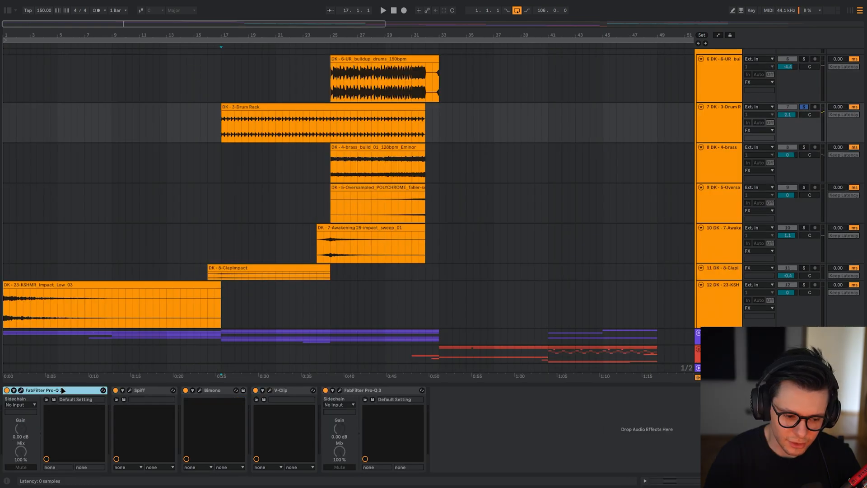
Play soloed track 7 from 17.1.1 with all effects bypassed, and enable and inspect its first Pro-Q 3.
shift+click(390, 391)
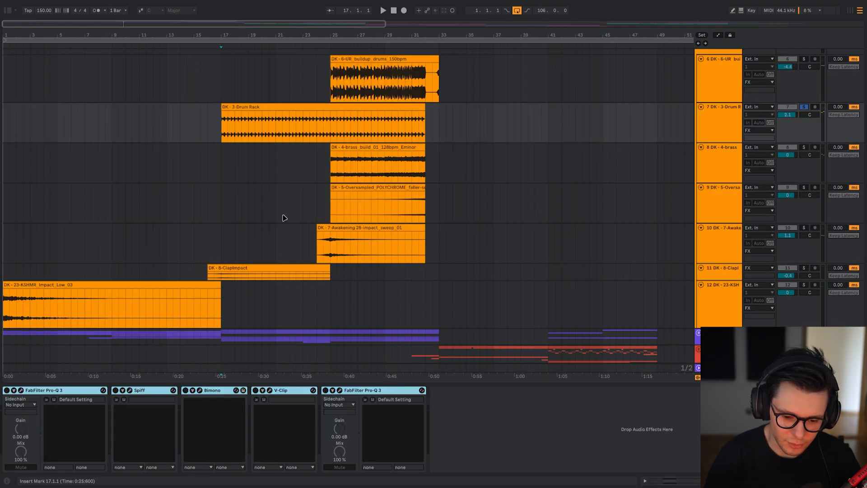
click(21, 390)
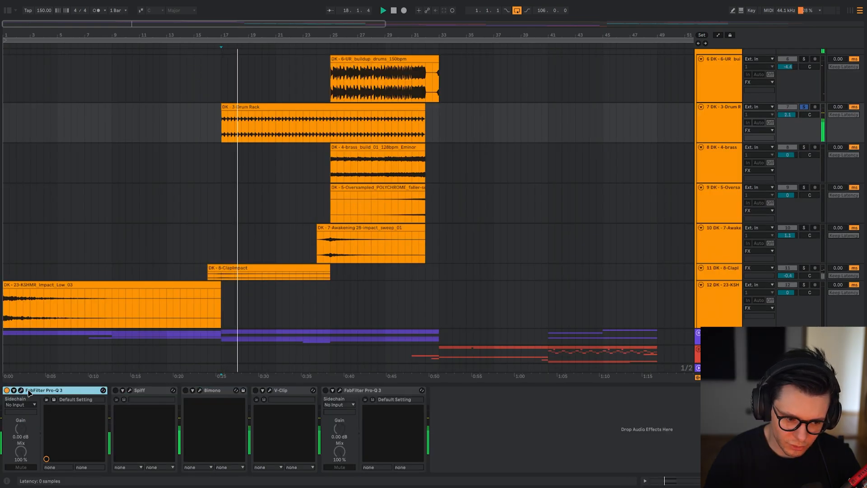
drag(196, 91, 422, 52)
key(Escape)
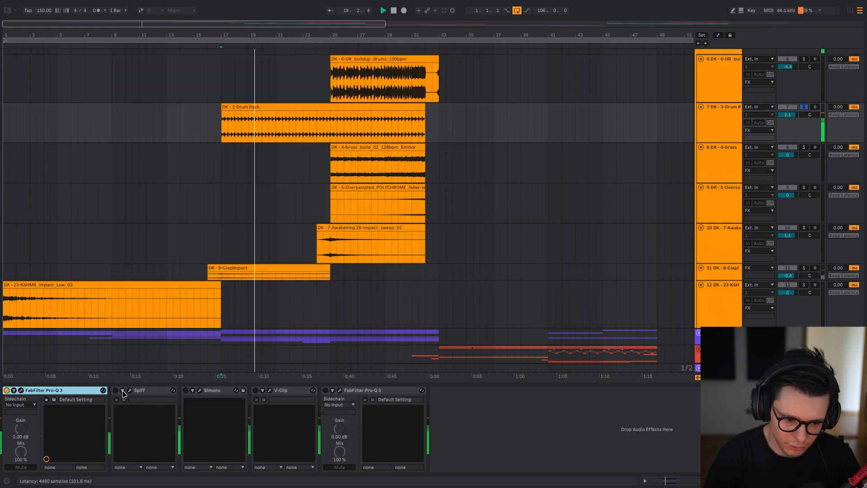
Enable Spiff and Bimono on track 7 and inspect each plugin's settings while the drums play.
click(115, 390)
click(129, 390)
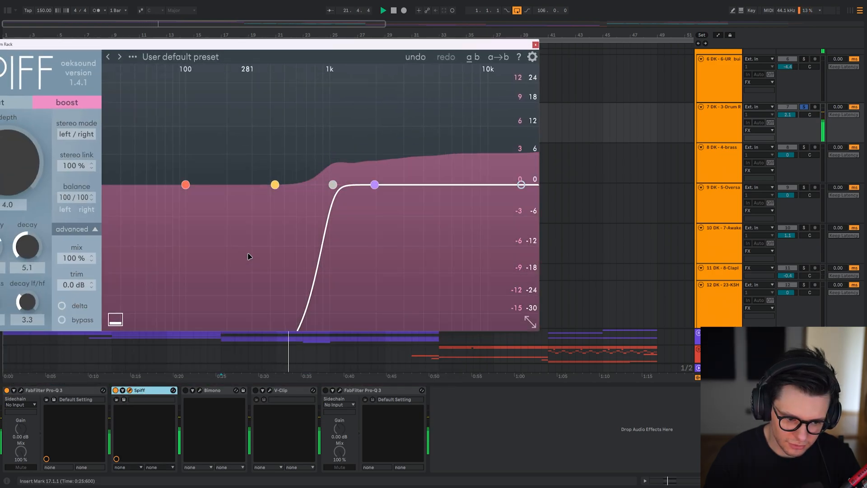
key(Escape)
click(185, 391)
click(200, 391)
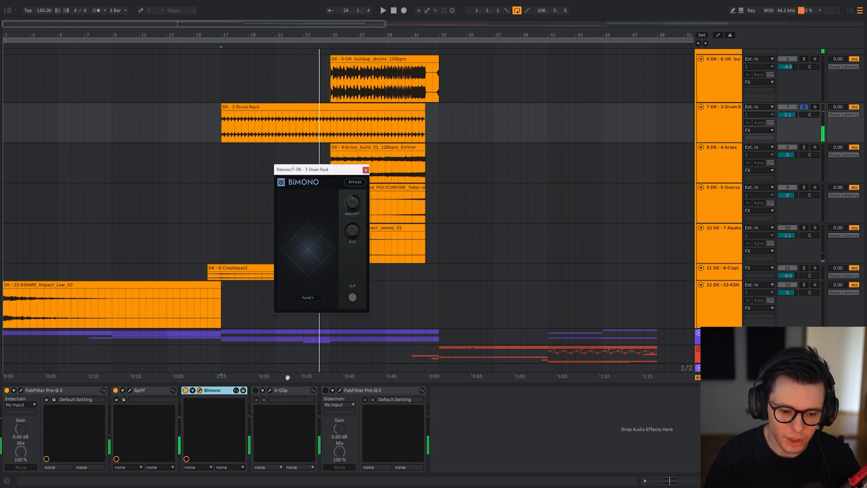
key(Escape)
Enable V-Clip and the last Pro-Q 3 on track 7 and inspect both while replaying from 17.1.1.
click(270, 390)
key(space)
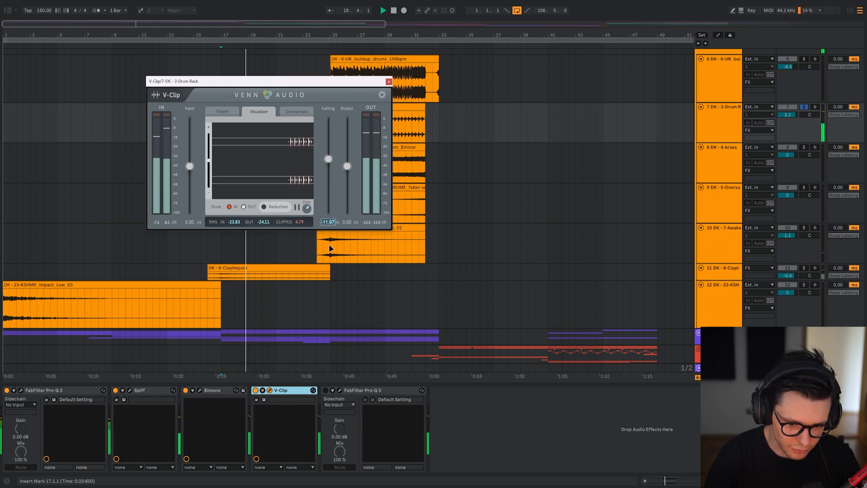
key(Escape)
click(325, 390)
click(340, 391)
drag(197, 124, 332, 80)
key(Escape)
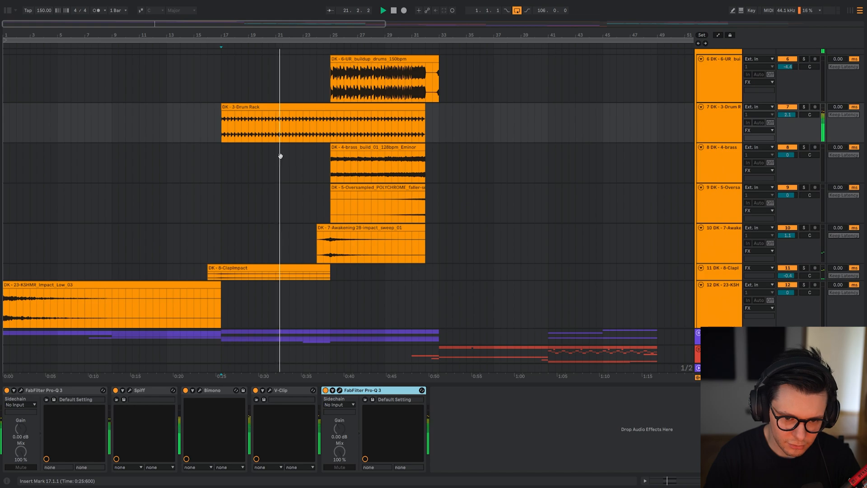
Display the second Pro-Q 3 of pad track 23 beside its clips and solo the track.
scroll(276, 151, down, 1)
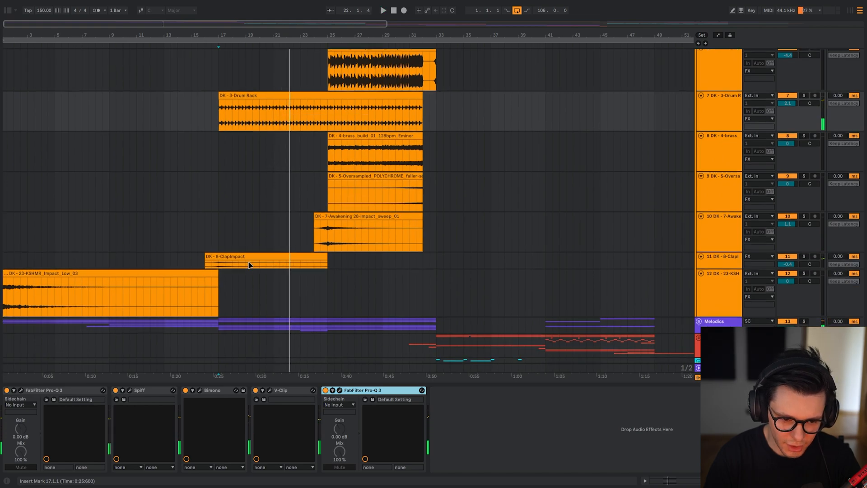
scroll(250, 265, up, 2)
scroll(279, 161, down, 5)
scroll(263, 211, down, 5)
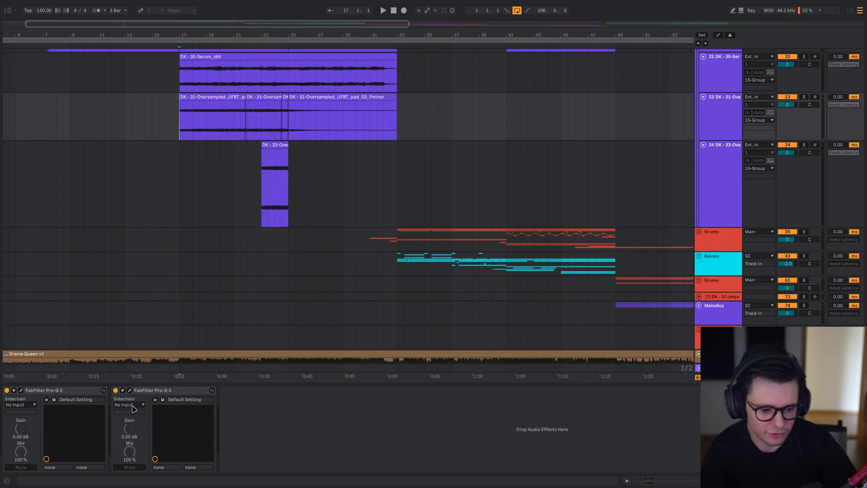
click(130, 390)
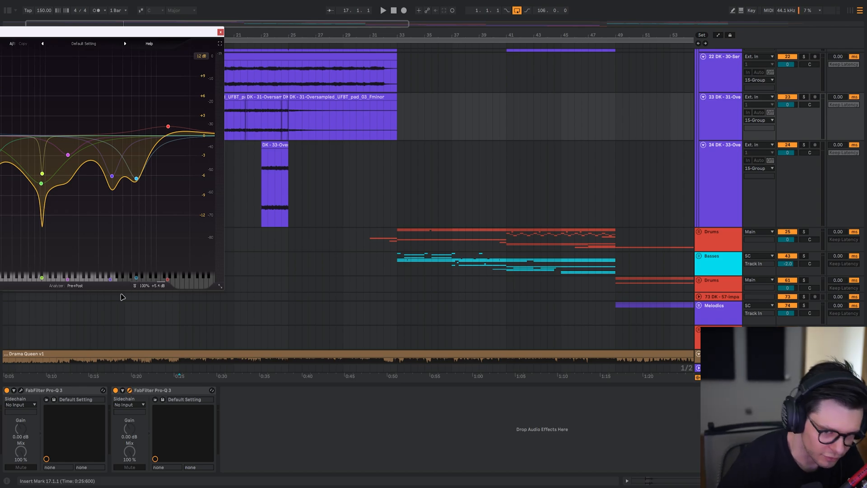
drag(246, 120, 348, 113)
drag(195, 33, 184, 30)
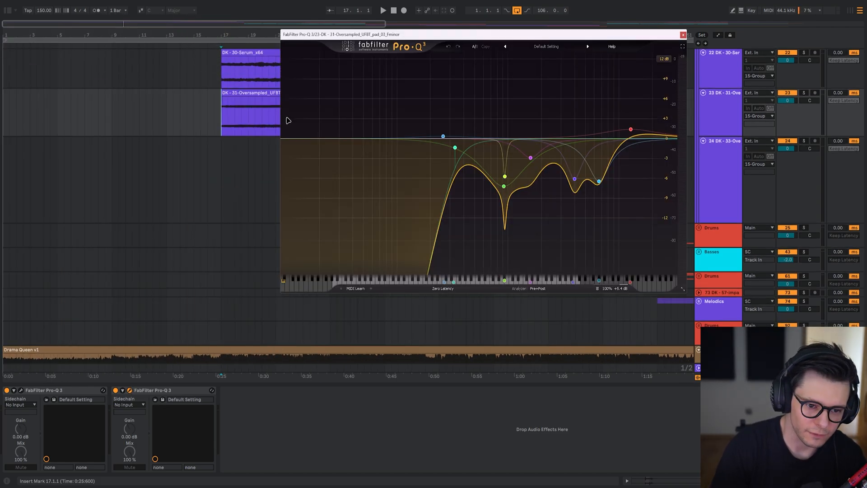
drag(196, 117, 121, 134)
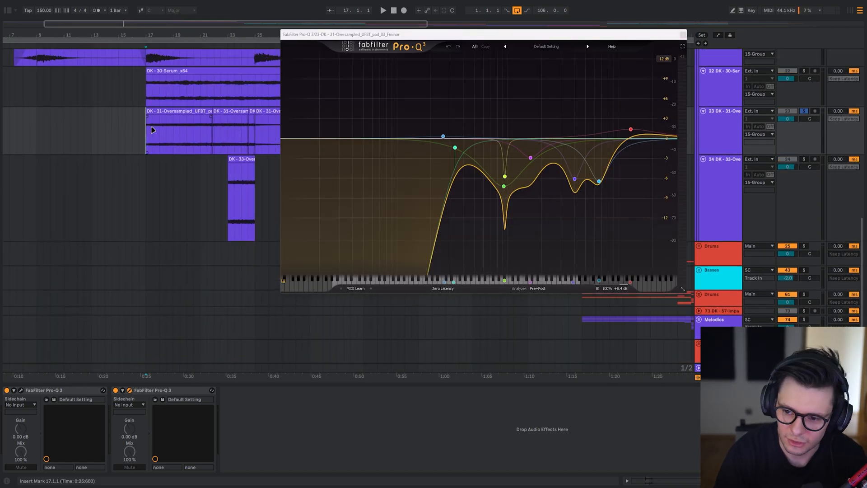
Compare the pad soloed and in the mix with both Pro-Q 3s bypassed, and replay it soloed with them enabled.
key(space)
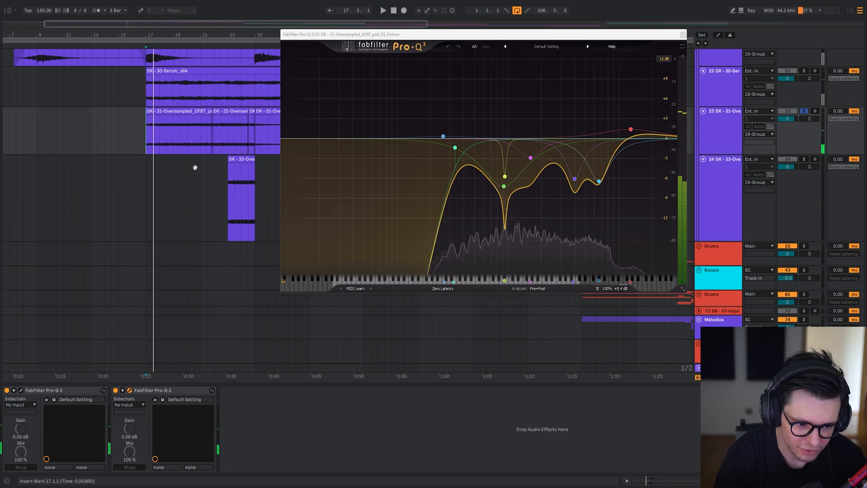
drag(195, 167, 159, 183)
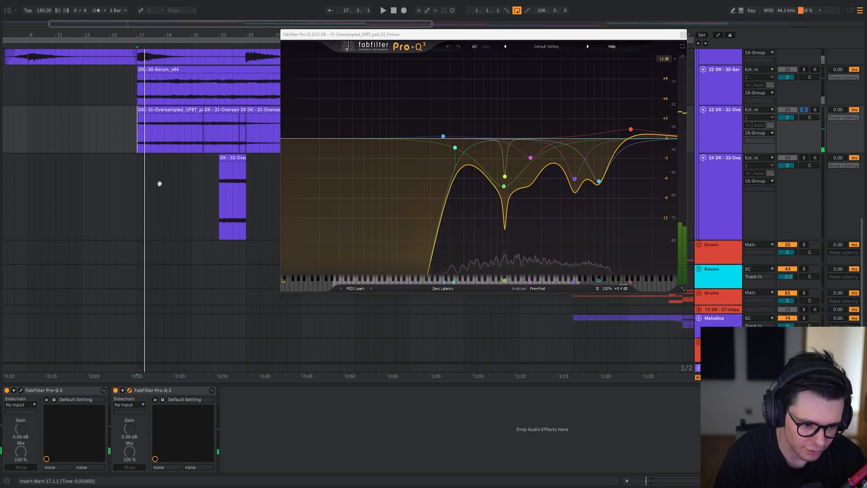
click(167, 390)
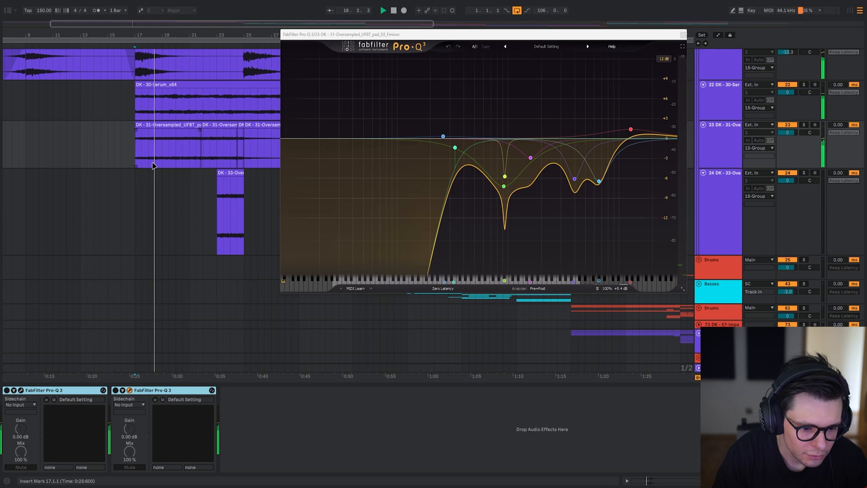
key(0)
key(s)
click(151, 143)
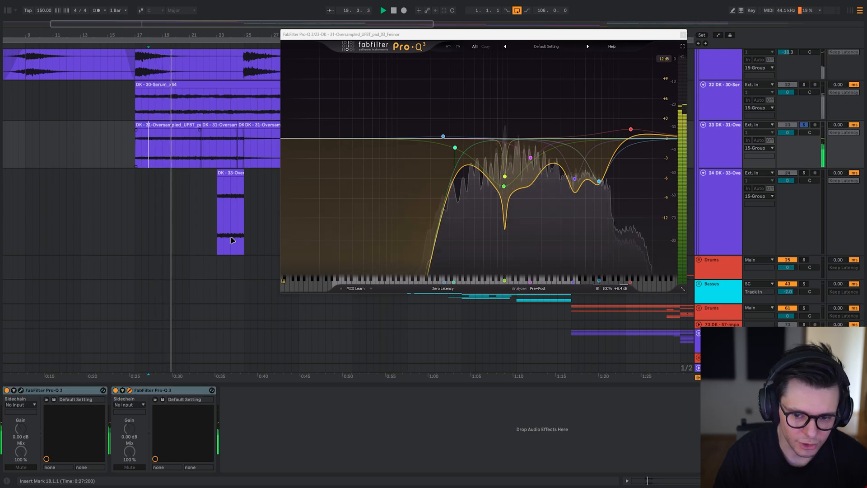
Display the pad's first Pro-Q 3 next to the second, bypass the second, and toggle the first for comparison.
click(21, 390)
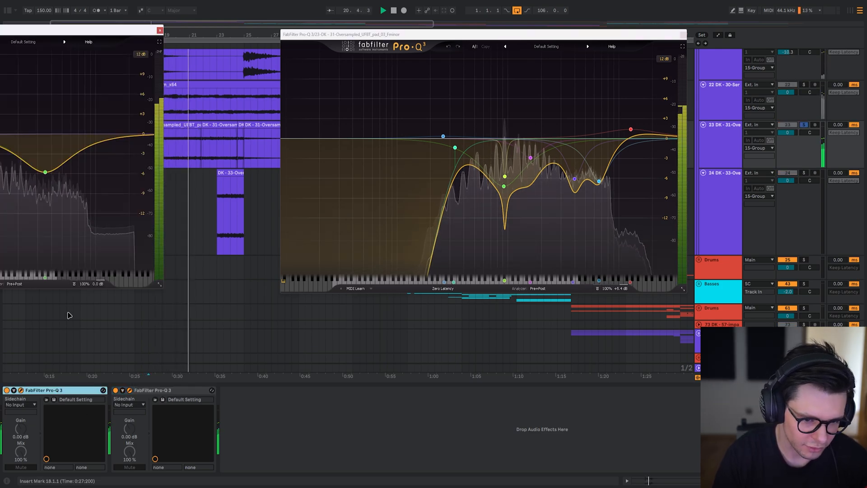
drag(87, 31, 385, 64)
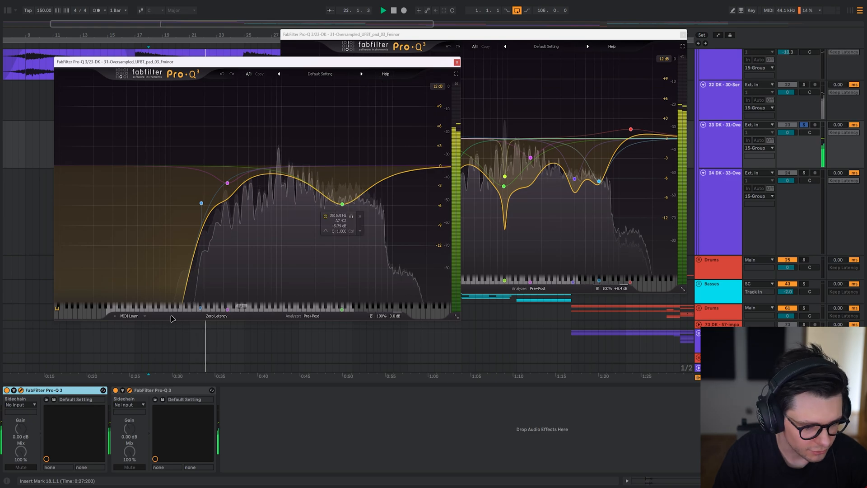
click(162, 390)
key(0)
click(56, 390)
key(0)
Turn the pad's second Pro-Q 3 back on and hide the first one's window while the solo plays.
key(0)
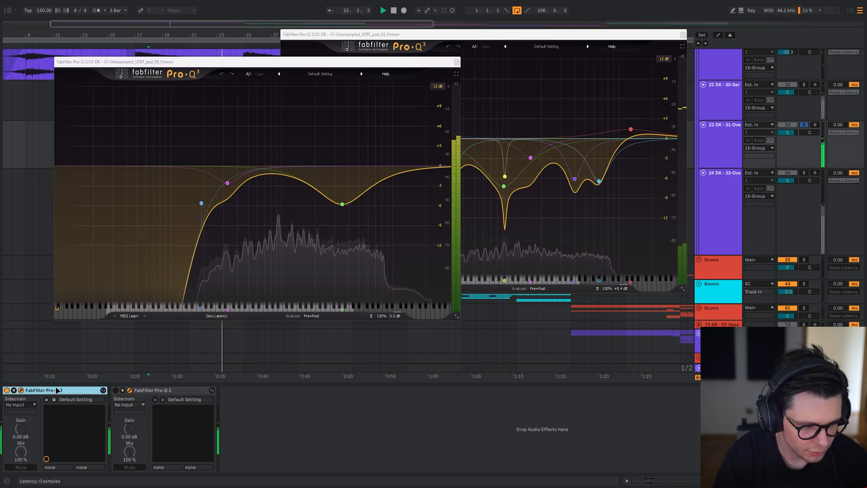
click(180, 389)
key(0)
click(21, 391)
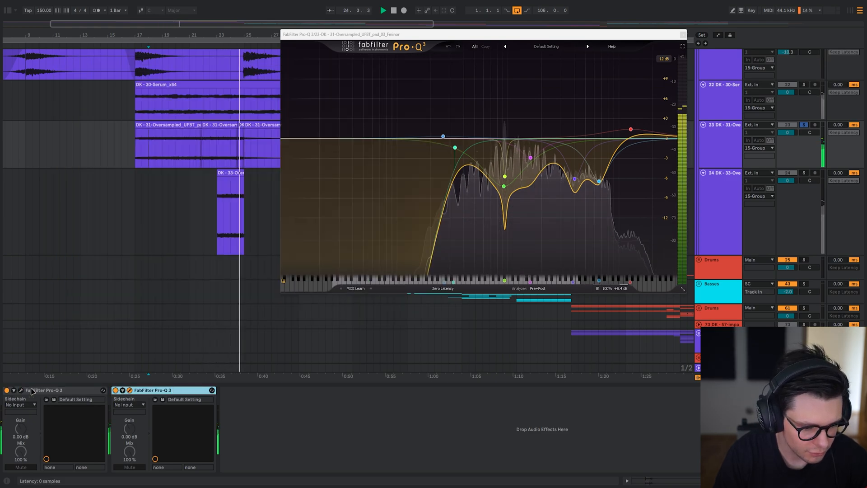
click(378, 225)
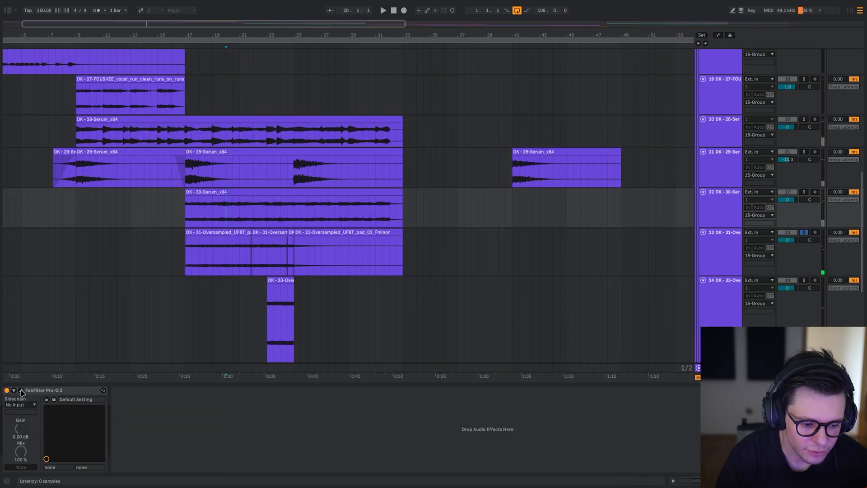
Display the Pro-Q 3 of Serum track 22 over the clips, bypass it, and inspect its two mid-band cuts.
click(20, 391)
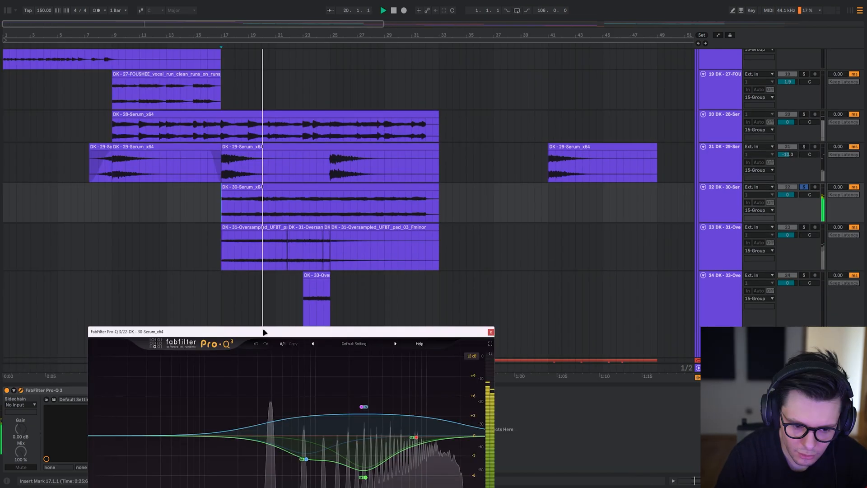
drag(265, 347, 254, 73)
click(73, 390)
key(0)
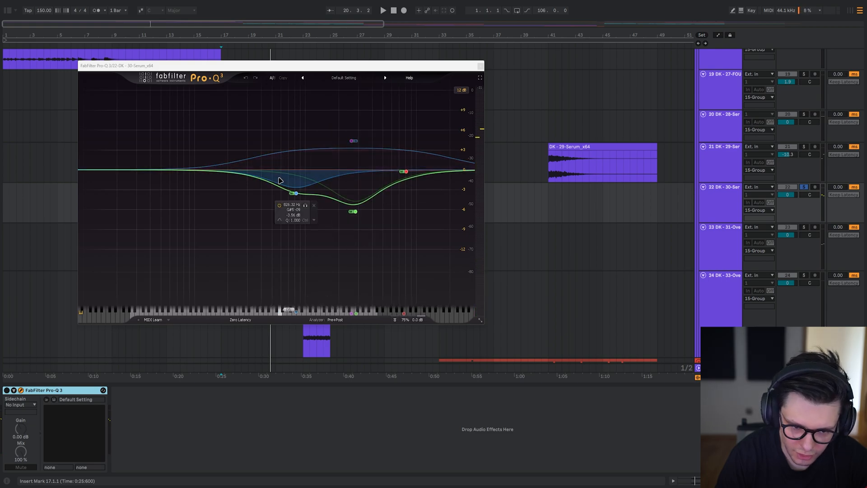
click(355, 211)
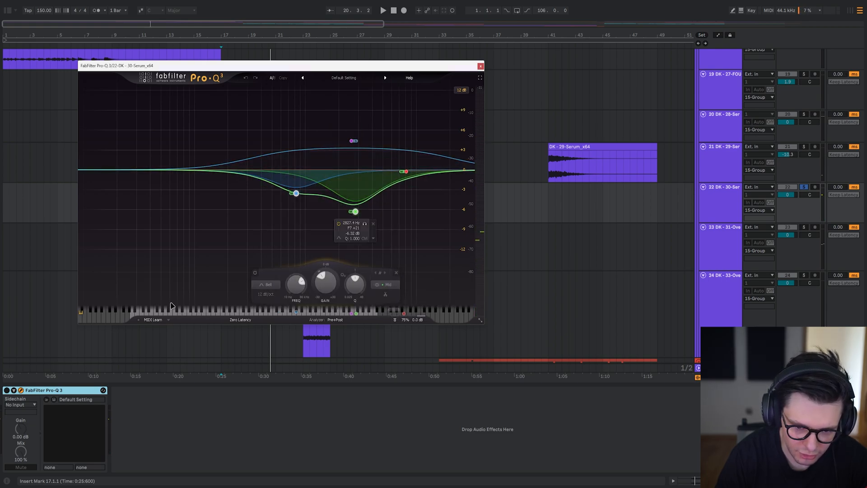
Compare Serum track 22 with its Pro-Q 3 bypassed and enabled, in the mix and soloed, and hide the EQ window.
key(0)
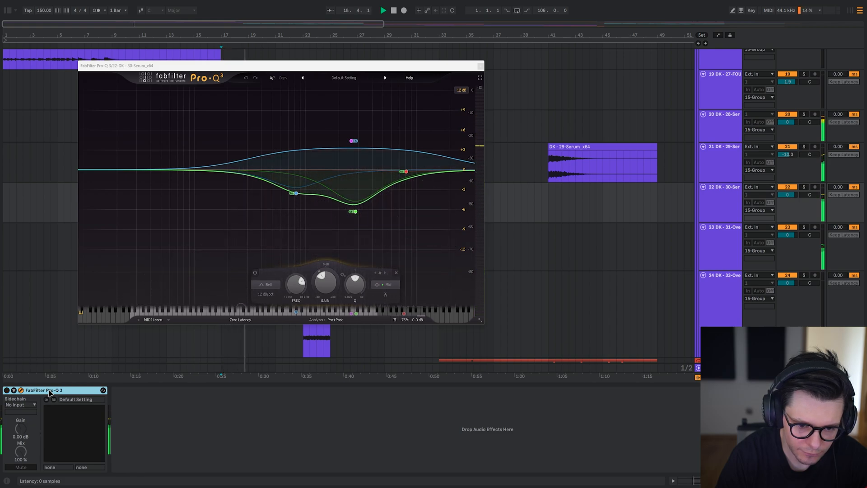
key(0)
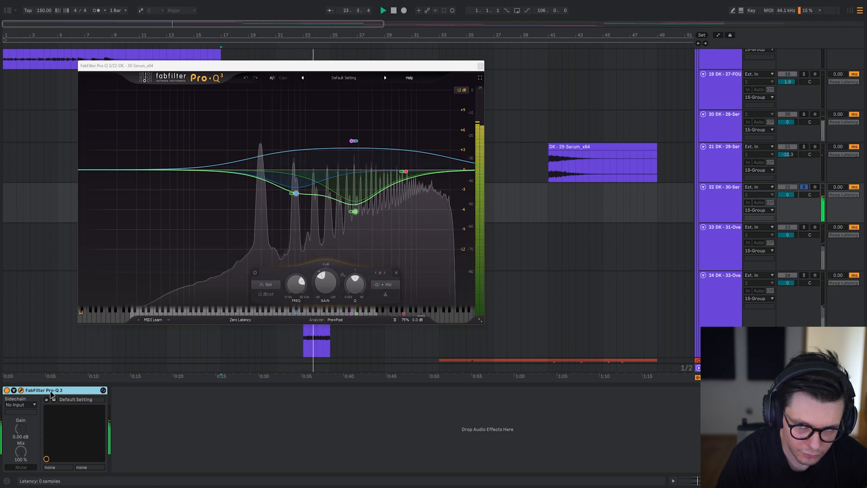
click(20, 389)
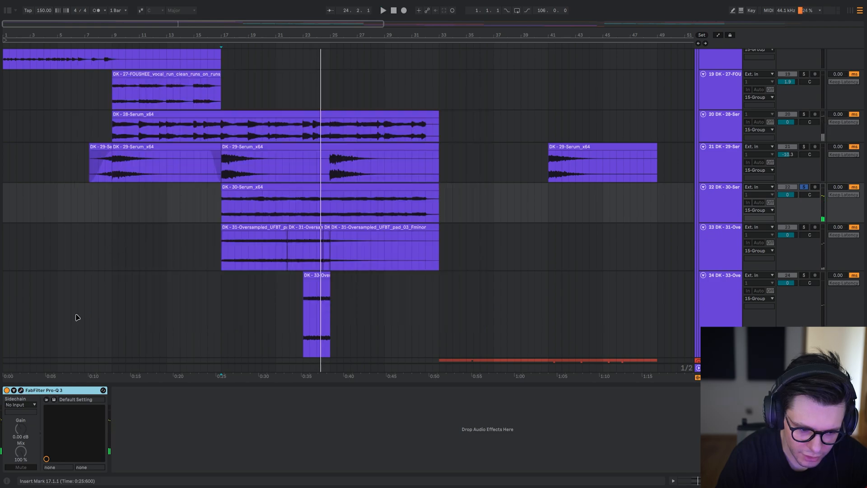
click(22, 390)
key(Escape)
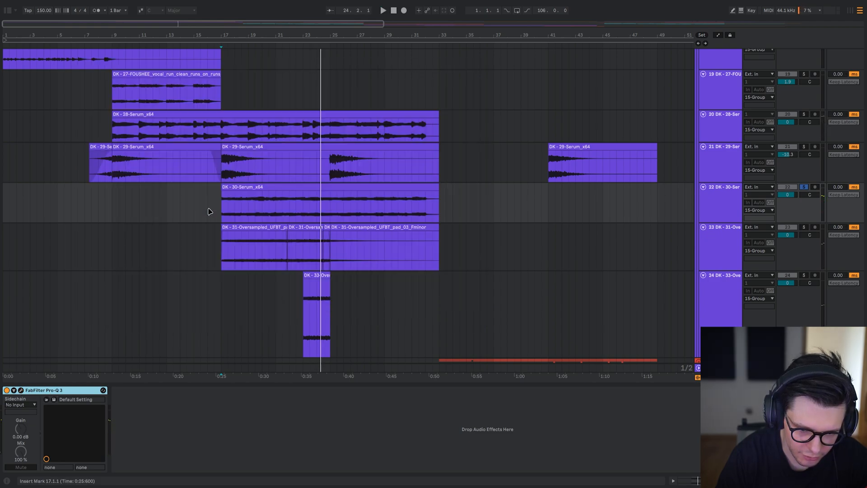
Hide the device view, look over the neighbouring Serum tracks, and show the whole song in the arrangement.
drag(302, 188, 295, 316)
key(ctrl+alt+l)
scroll(349, 307, up, 2)
key(Up)
key(Up)
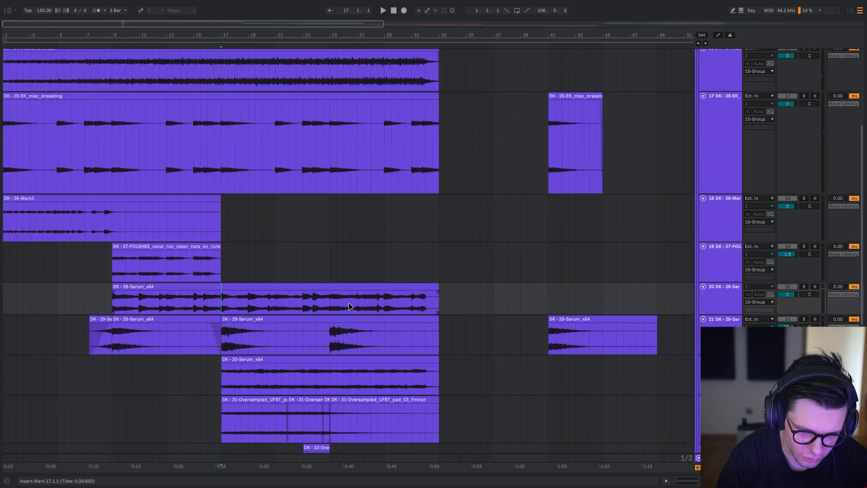
key(minus)
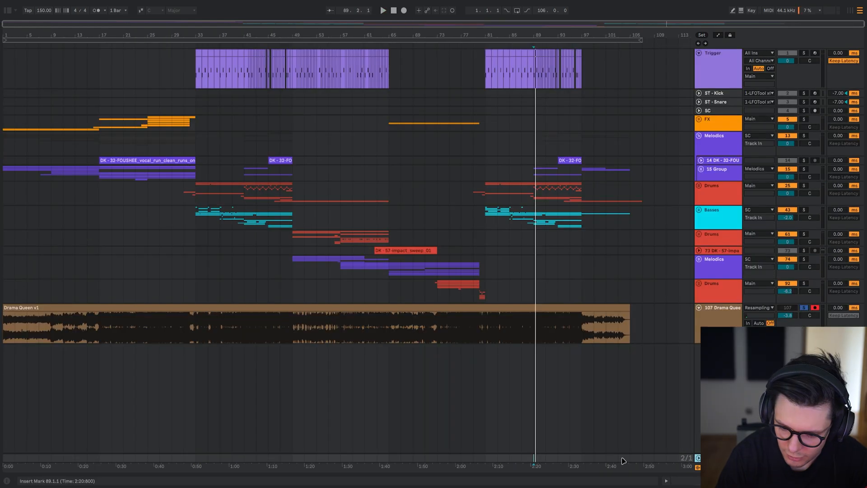
Display the Main track's Pro-Q 3 and audition its low-cut band during playback from bar 45.
key(ctrl+alt+l)
ctrl+alt+drag(258, 205, 258, 204)
click(272, 376)
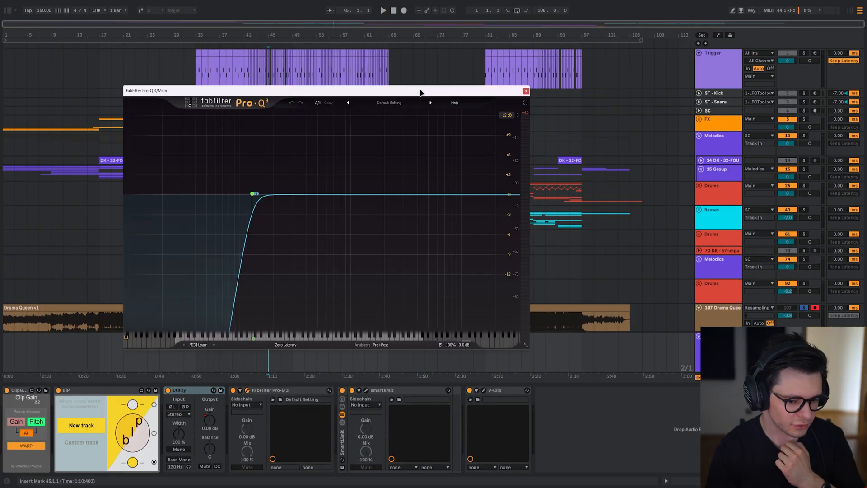
drag(420, 92, 398, 93)
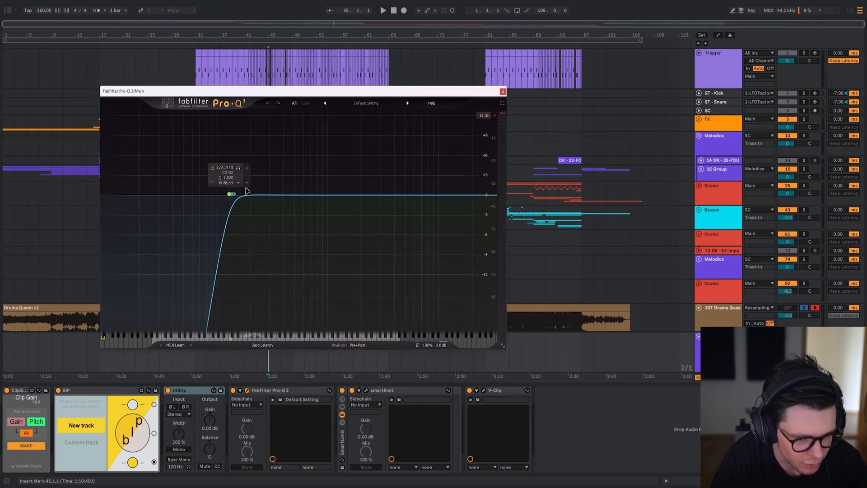
key(space)
click(238, 169)
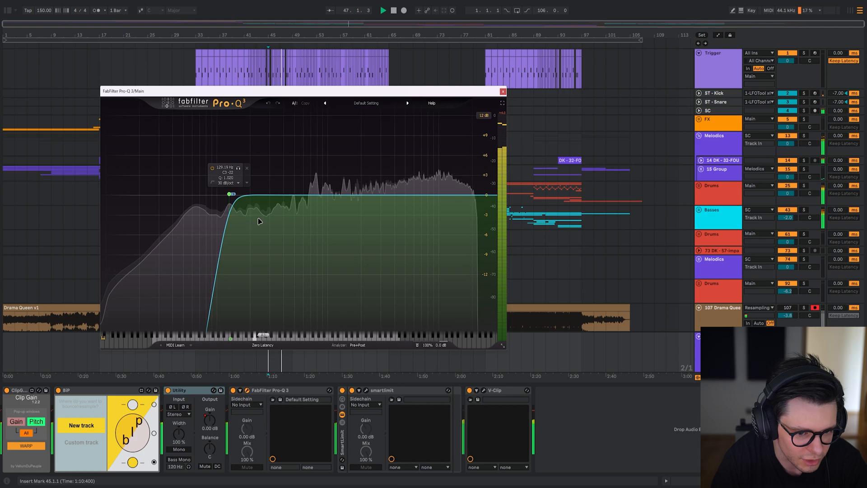
key(space)
Display the Main track's smart:limit, play the drop to examine the limiting, and expand its loudness monitoring.
click(367, 391)
drag(87, 33, 414, 41)
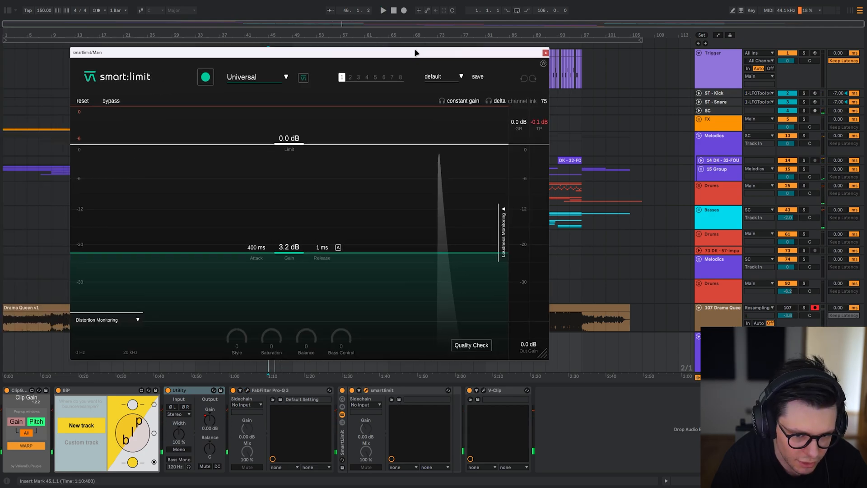
key(space)
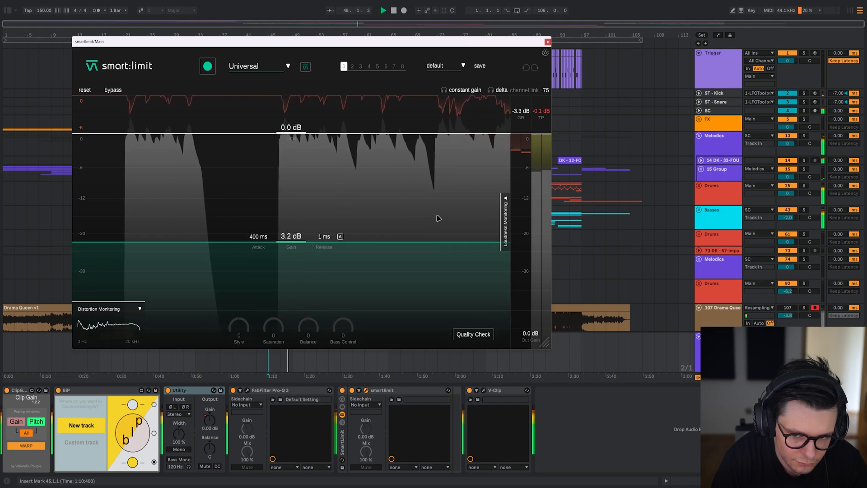
click(505, 209)
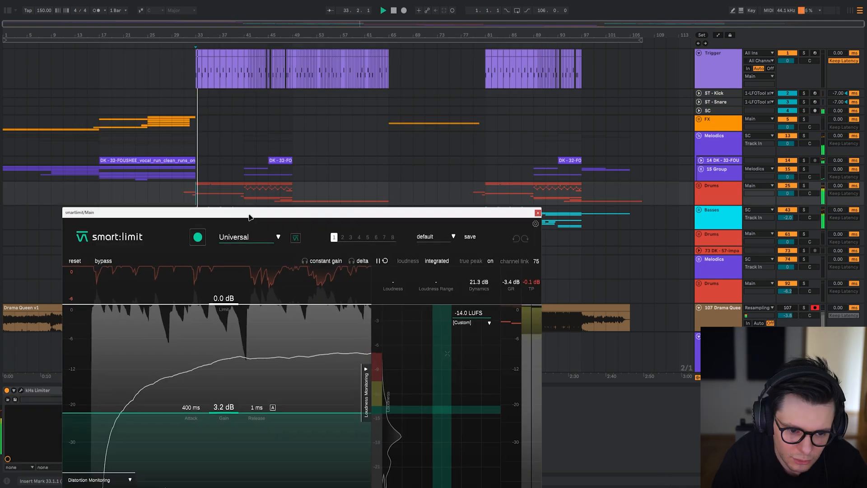
drag(316, 212, 316, 21)
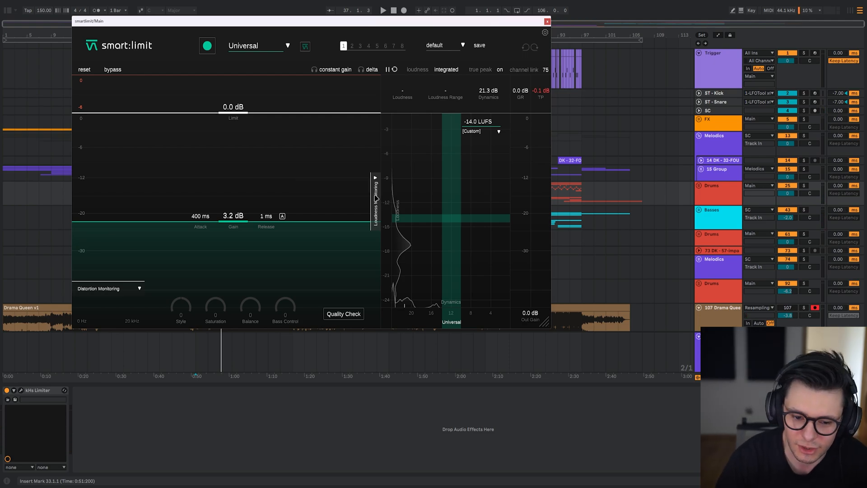
Duplicate smart:limit on Main with the copy's gain at 0.0 dB and play with both limiter windows side by side.
click(377, 198)
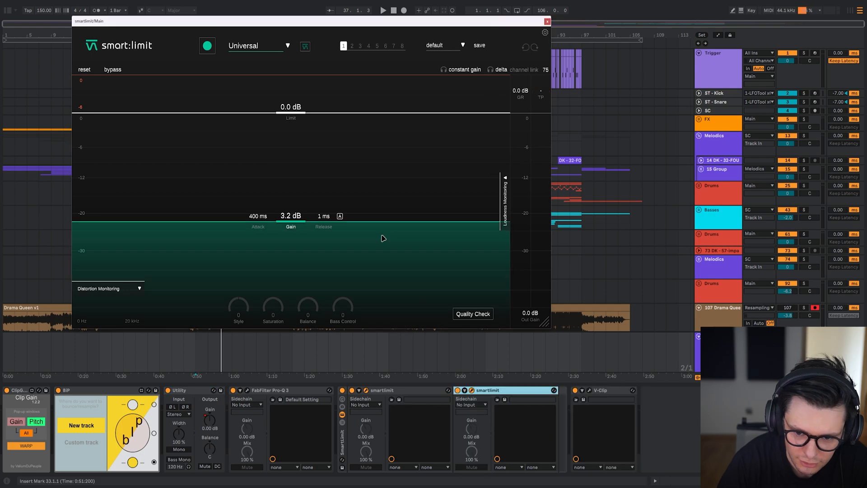
drag(351, 21, 484, 10)
drag(184, 22, 99, 5)
key(space)
Lower the first smart:limit's output gain to about -7.6 dB, readjust it to -5.3 dB, and compare levels in the second.
drag(121, 301, 121, 333)
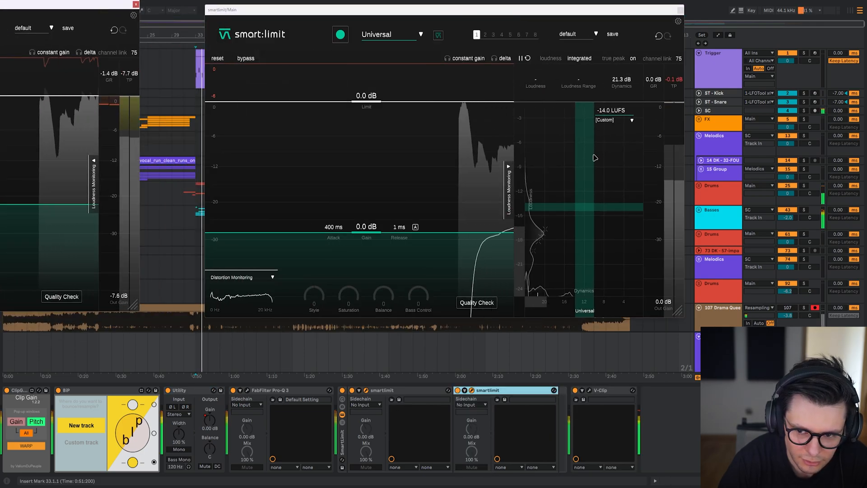
click(583, 234)
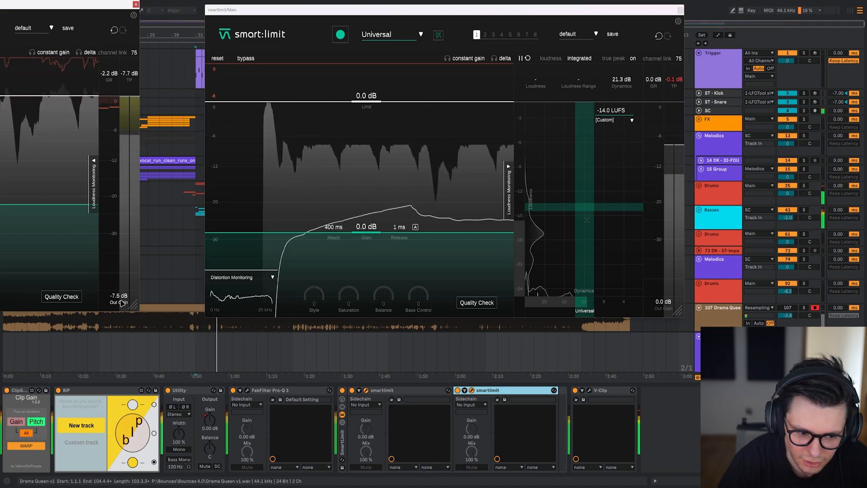
drag(121, 302, 120, 293)
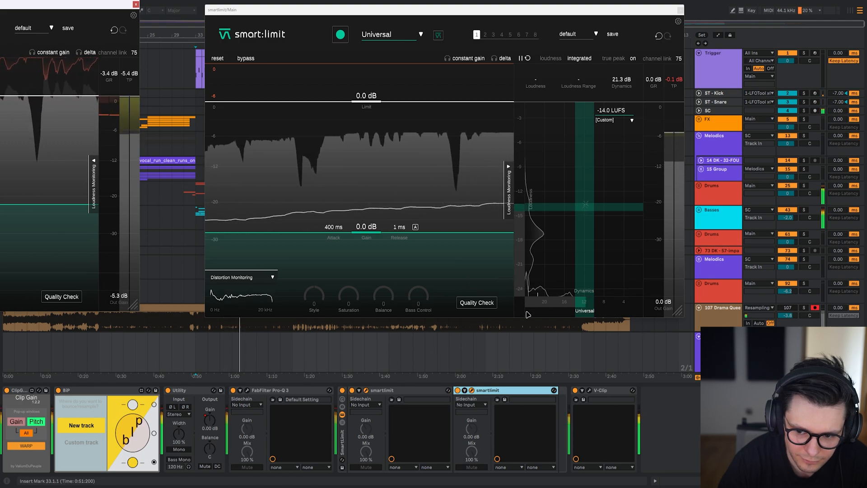
click(664, 186)
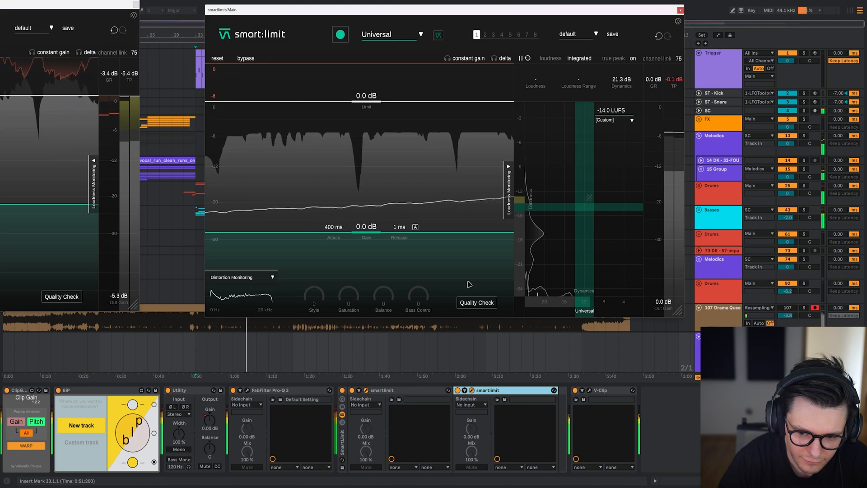
Delete the duplicated smart:limit, reset the remaining one's output gain to 0.0 dB, and close its window.
key(space)
key(Delete)
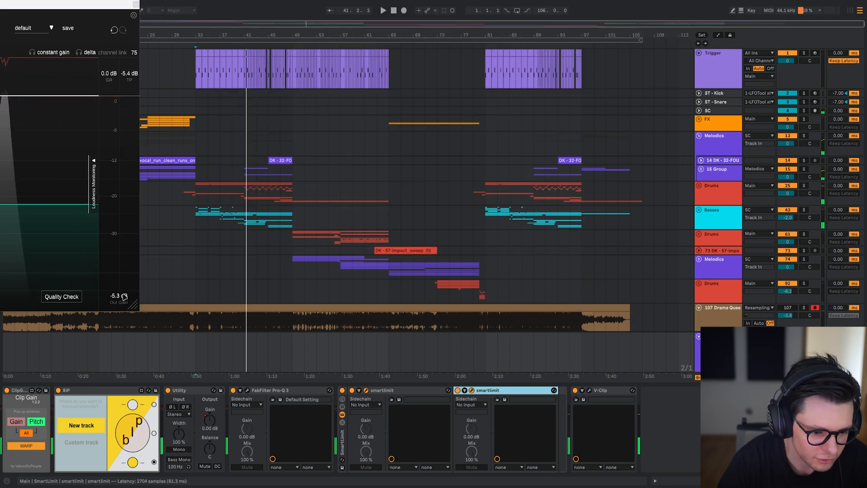
drag(39, 2, 521, 37)
key(space)
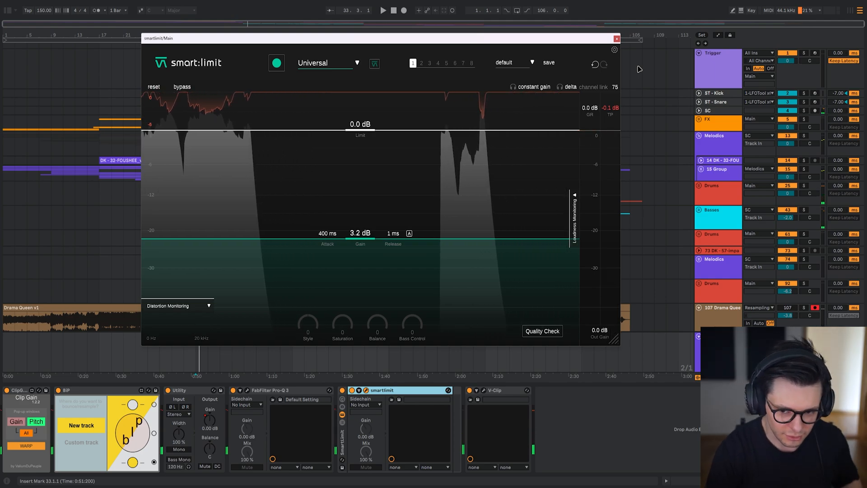
click(617, 38)
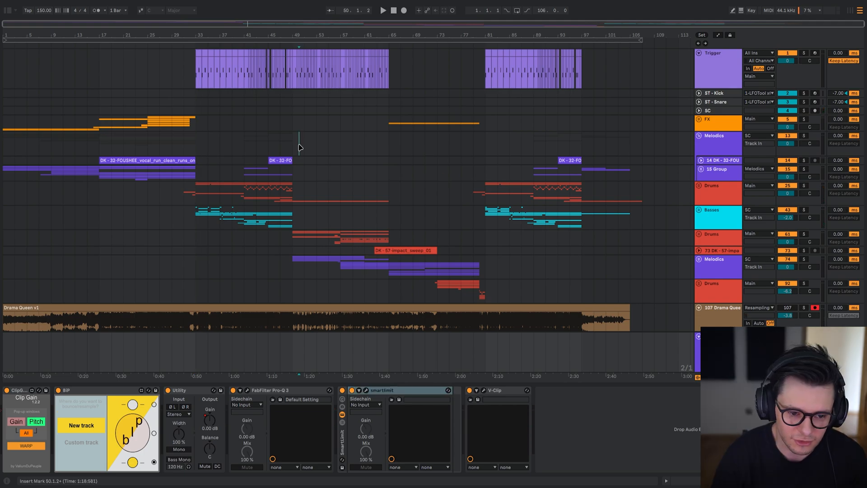
Collapse the 15 Group and the first Melodics group's contents, select the second Melodics group at bar 65, and fold track 107.
click(284, 144)
key(u)
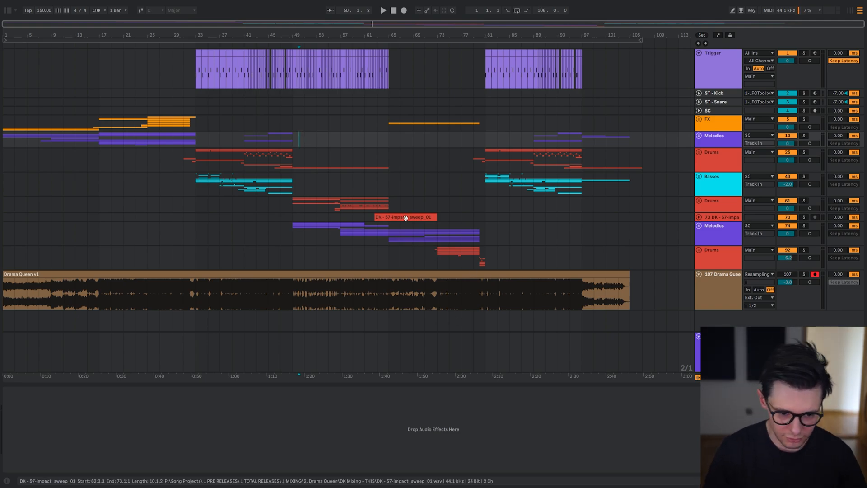
click(391, 242)
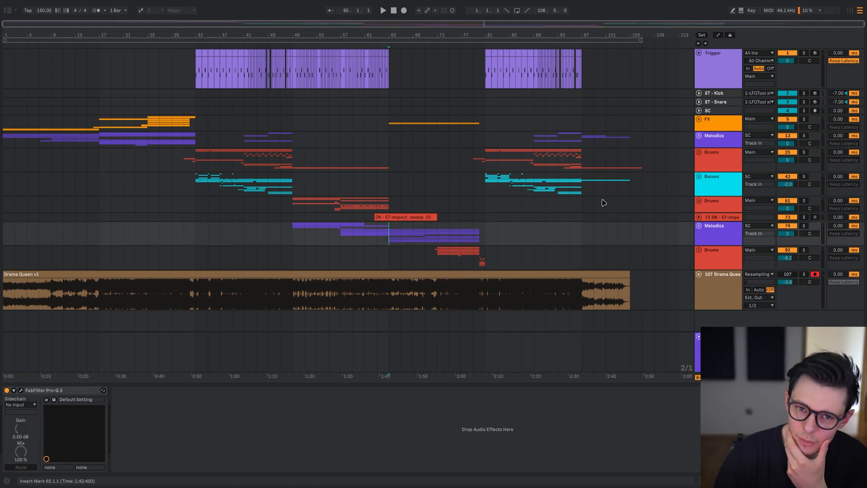
click(699, 274)
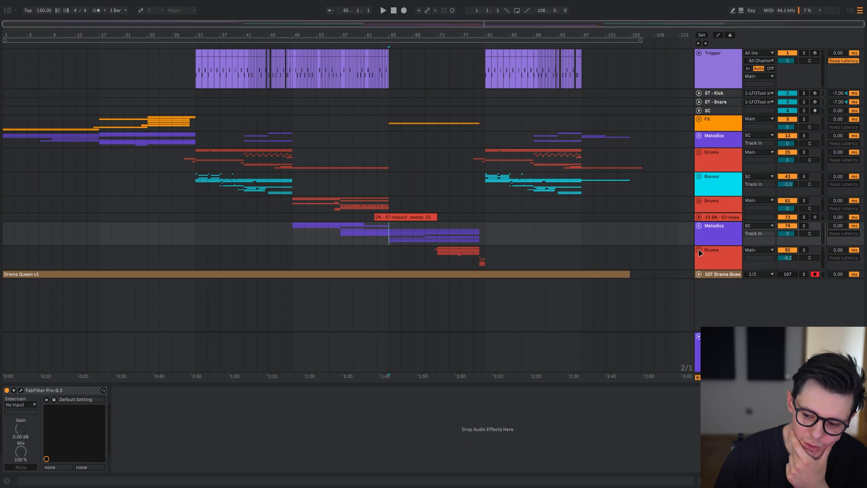